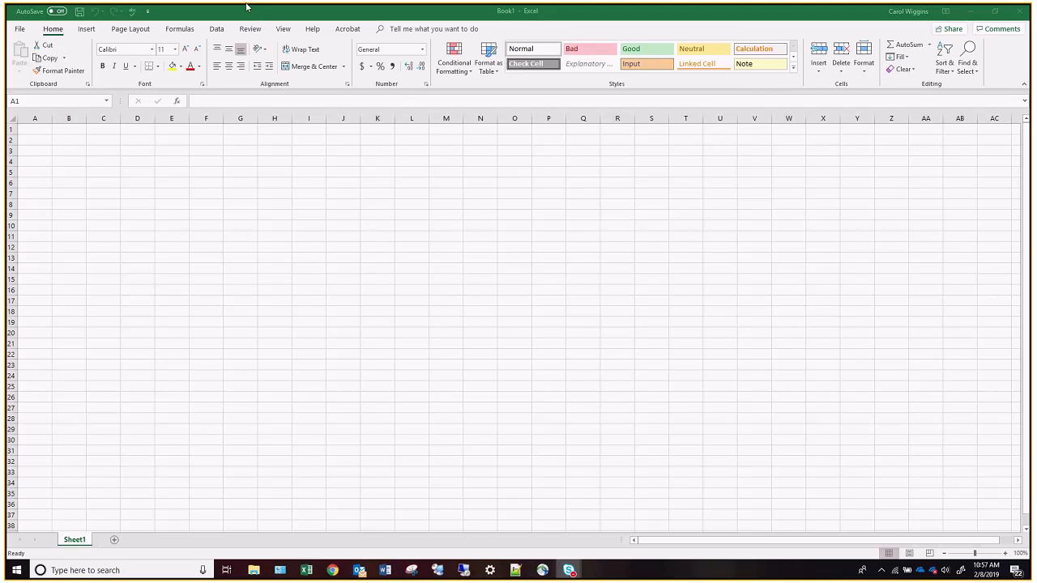
Apply the Integral theme to the blank workbook.
left_click(116, 33)
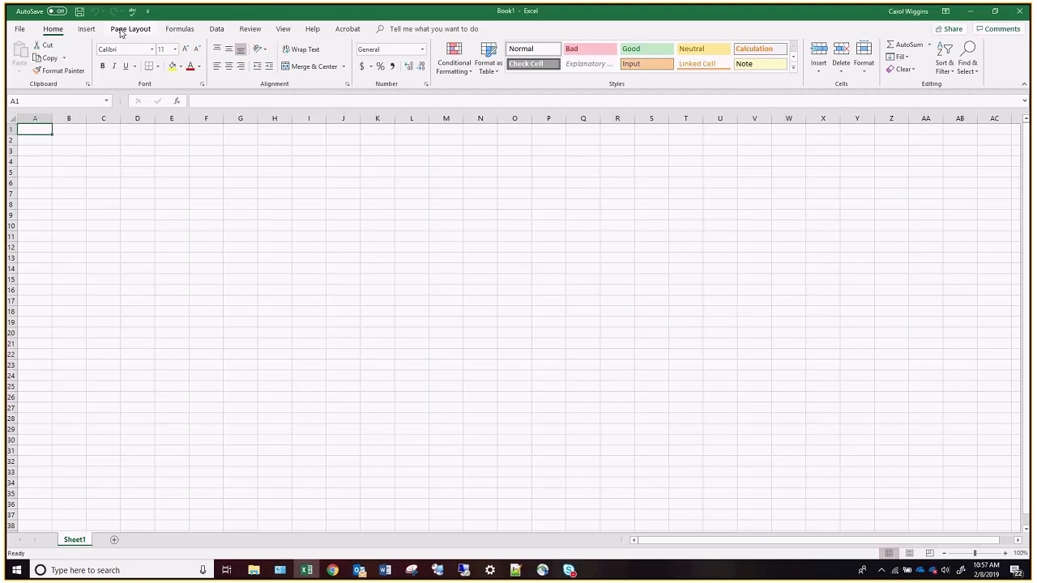
left_click(142, 32)
left_click(11, 73)
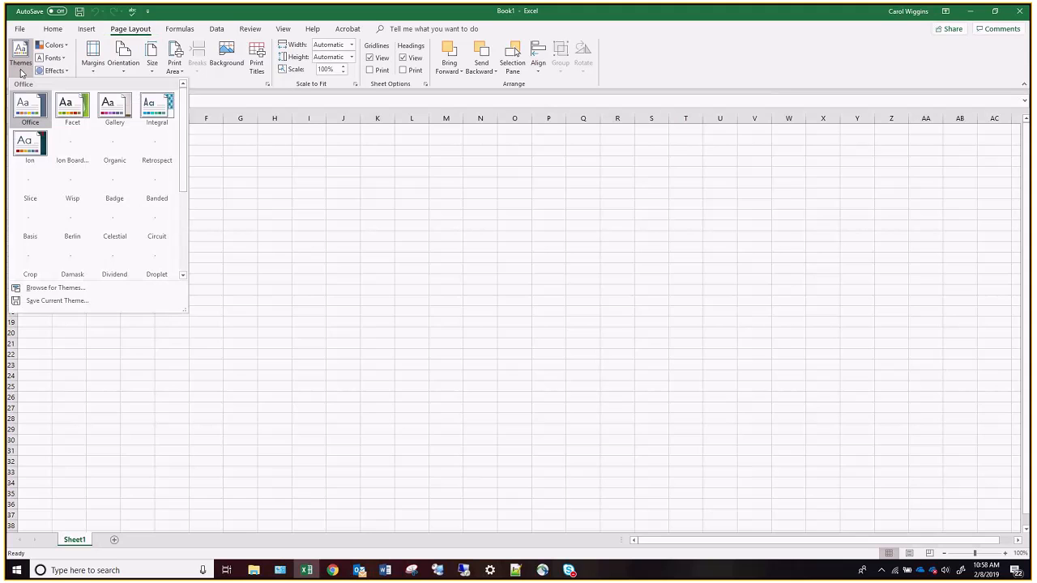
left_click(166, 109)
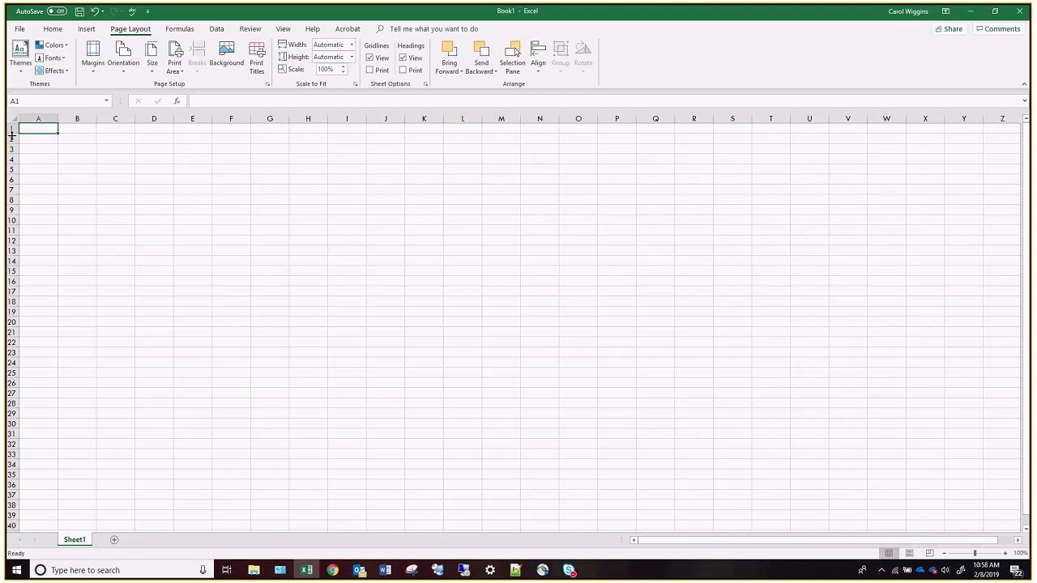
Enter the title "Mortgage Payment Calculator" in cell C3.
left_click(112, 149)
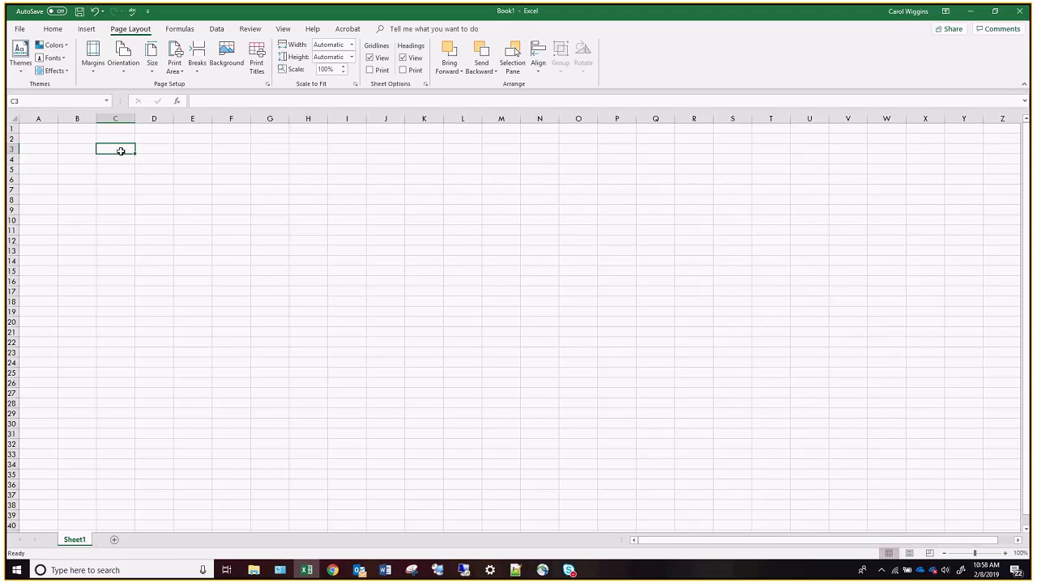
type("Mortg")
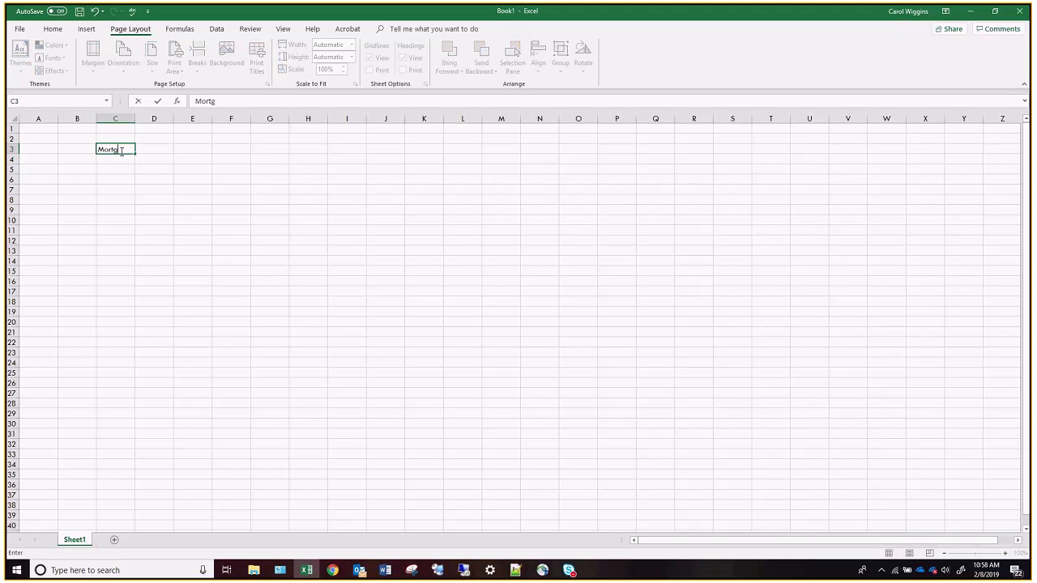
type("age Payment Calculator")
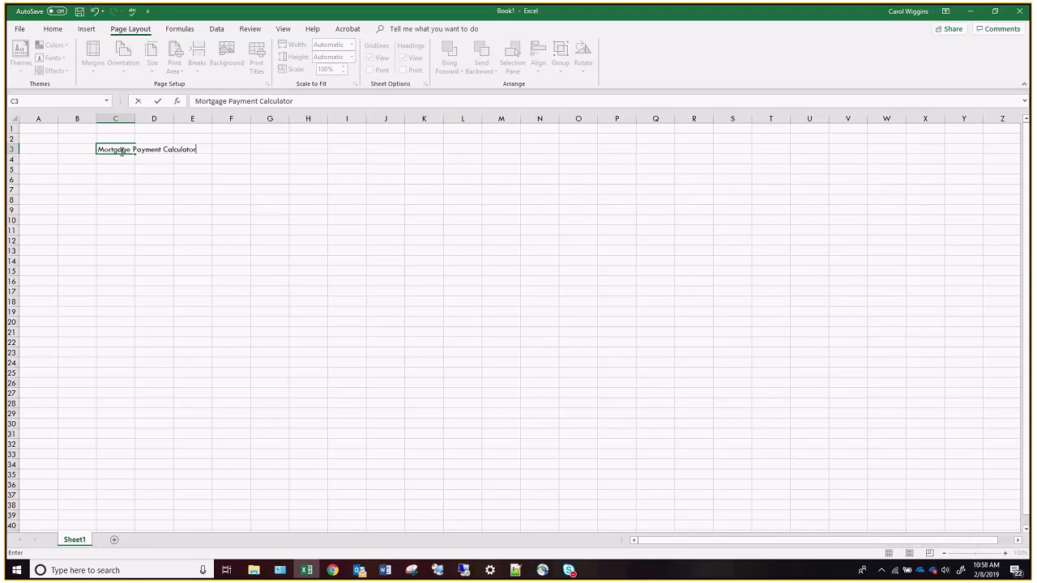
key("Return")
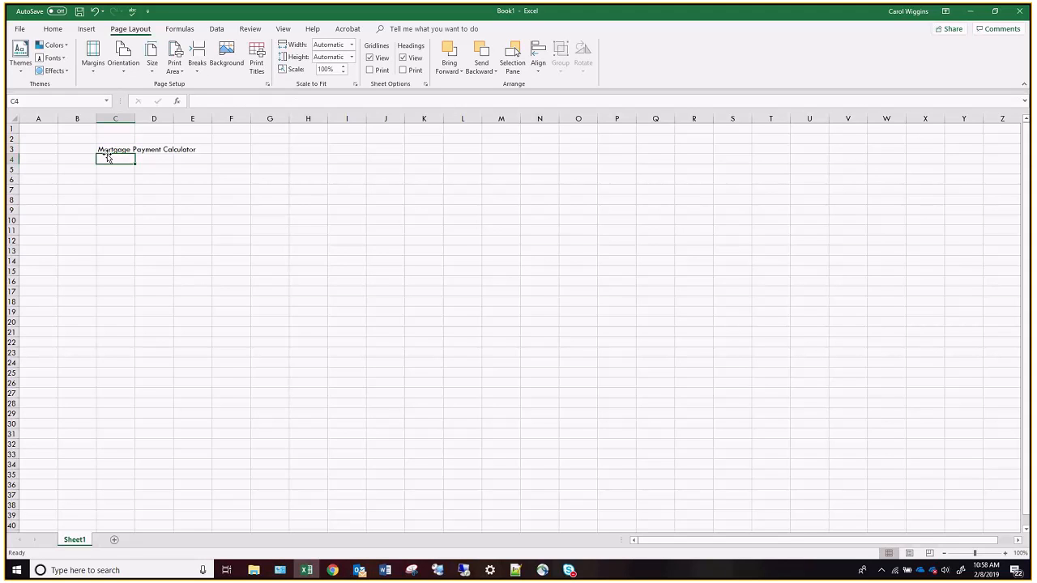
Merge and center the title across cells C3:F3.
left_click(122, 149)
left_click_drag(129, 149, 222, 148)
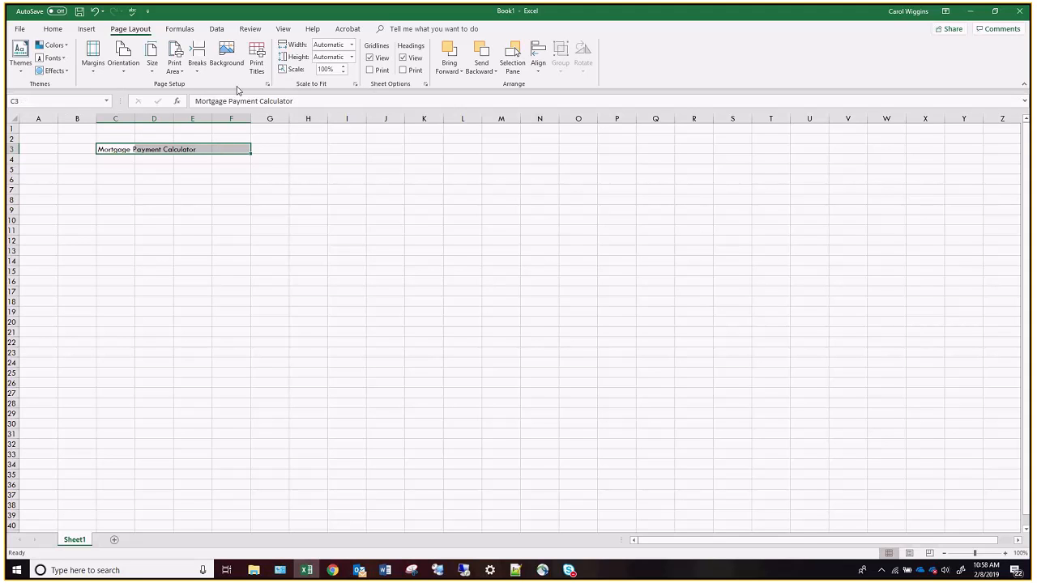
left_click(53, 28)
left_click(308, 66)
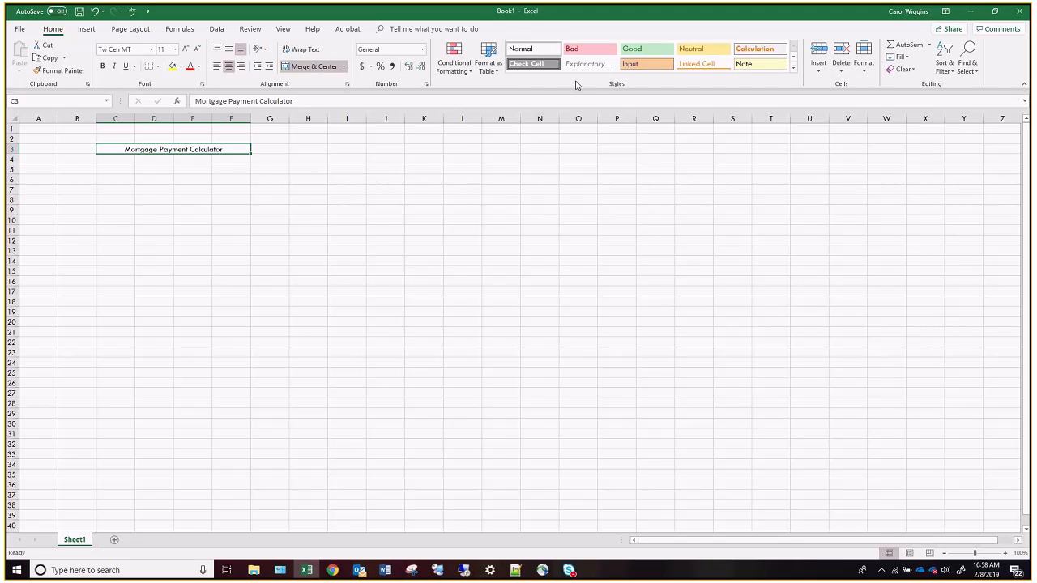
Apply the Title cell style to the merged heading and align it vertically to the middle.
left_click(794, 70)
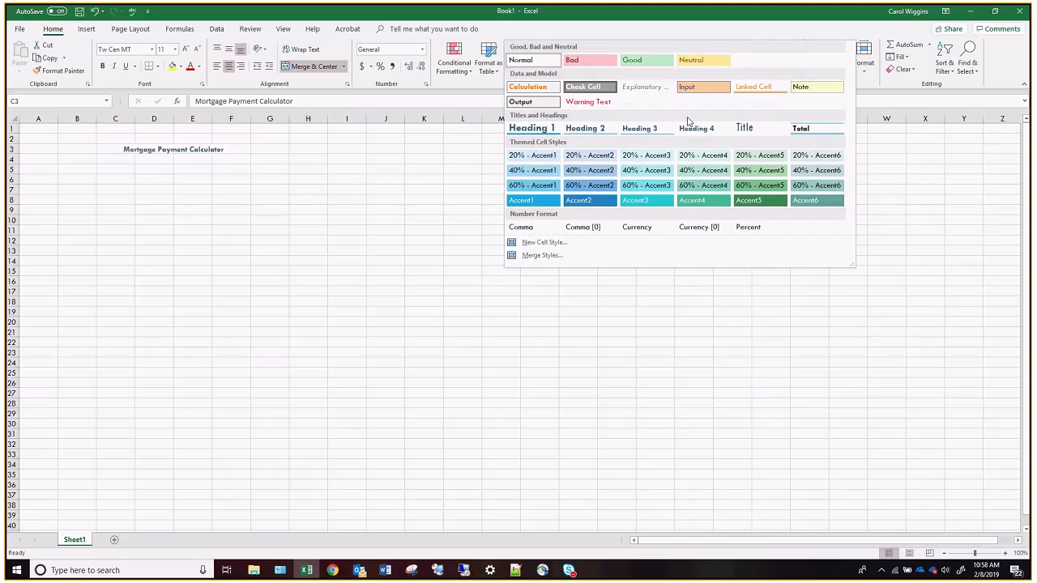
left_click(753, 130)
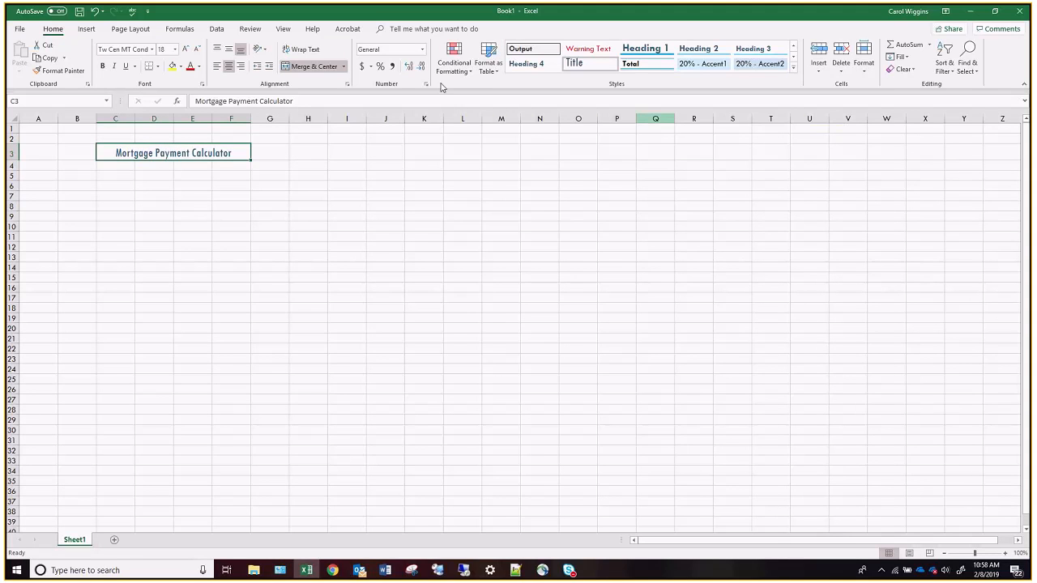
left_click(229, 50)
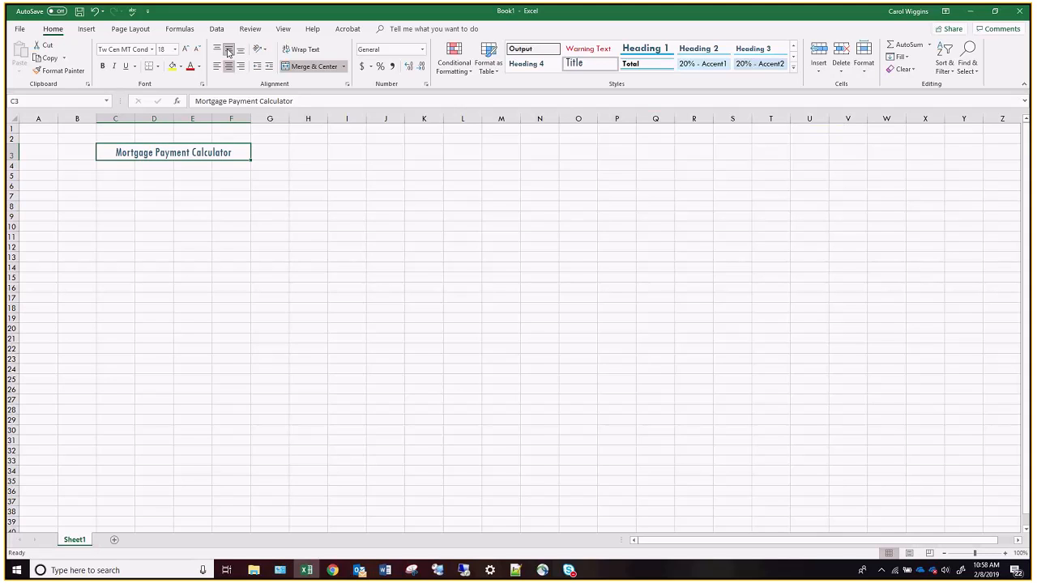
Enter the label "Date" in C4 and the formula =now() in D4.
left_click(116, 167)
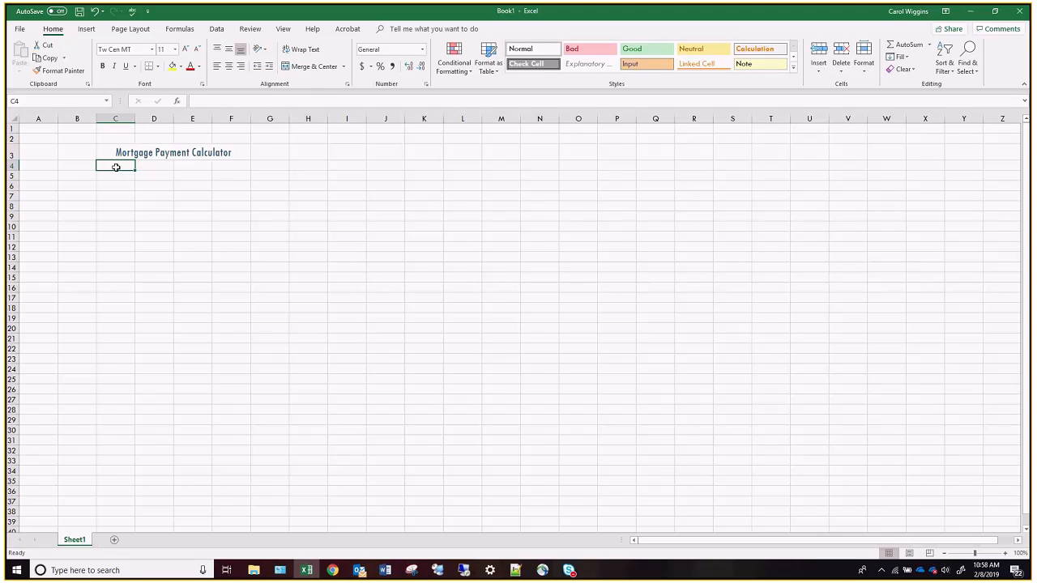
type("Date")
key("Tab")
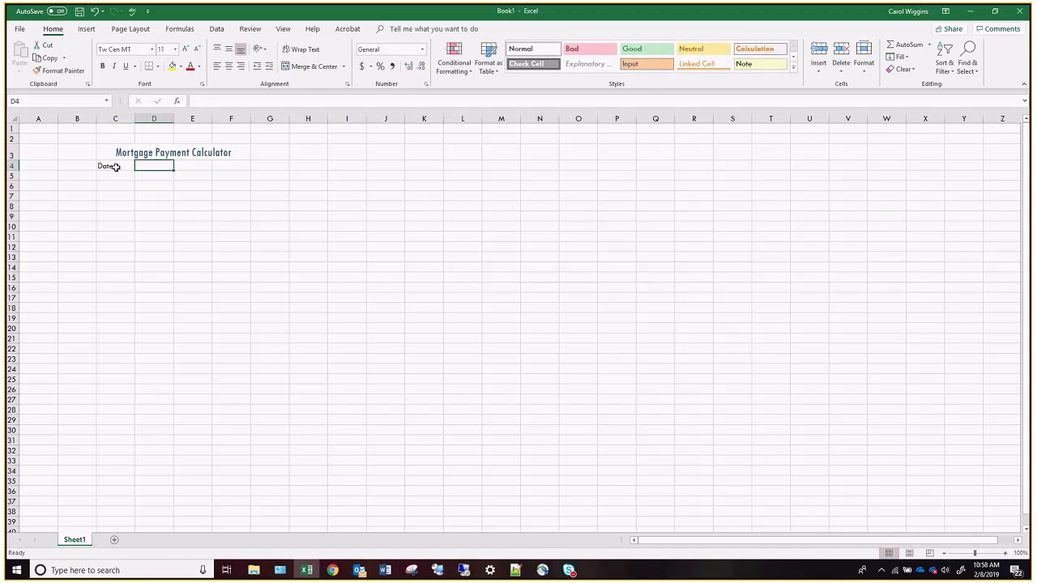
type("=now()")
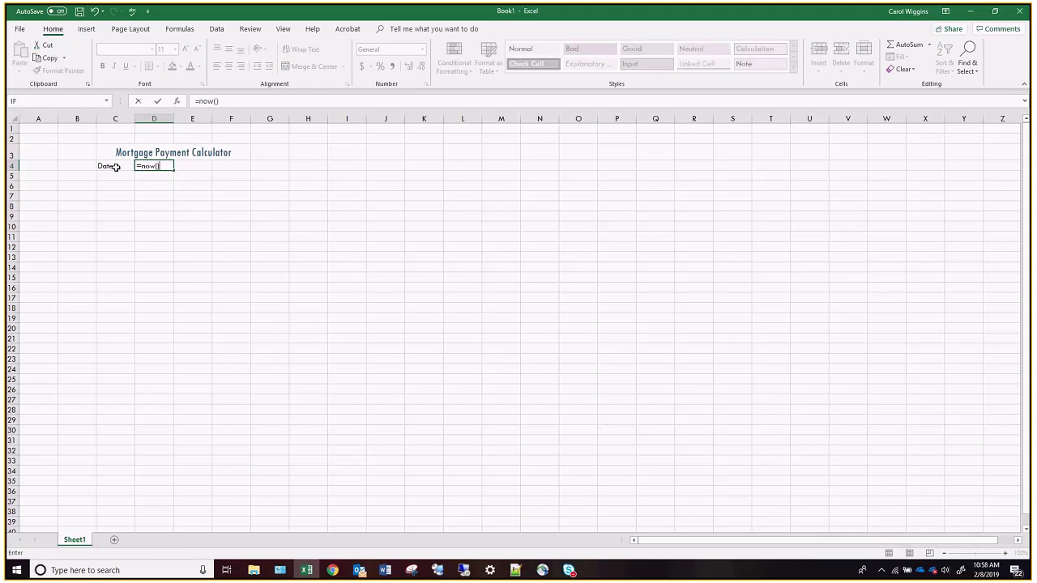
key("Return")
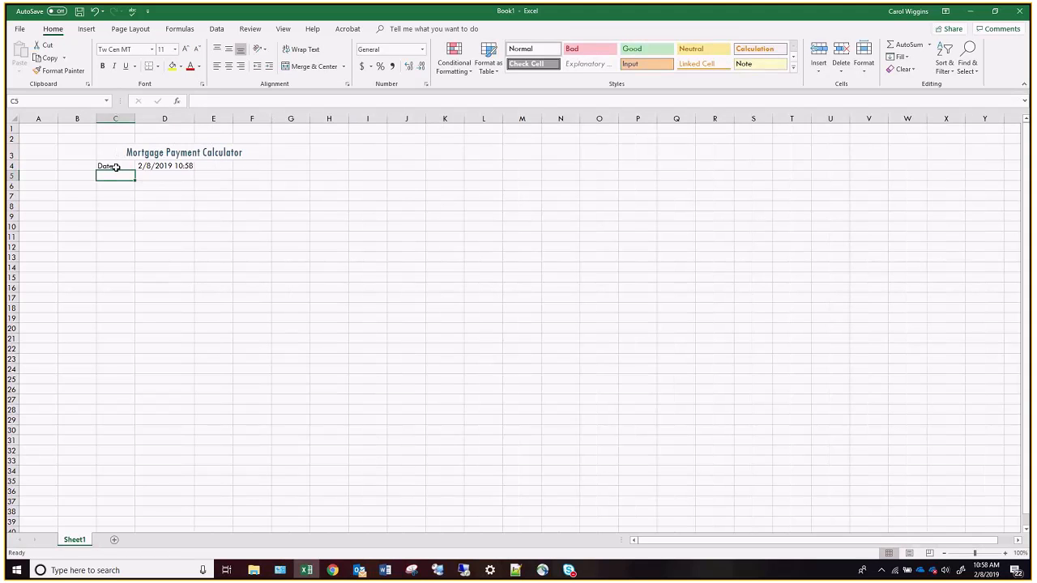
Format cell D4 with the Date number format of type 14-Mar-2012.
right_click(156, 166)
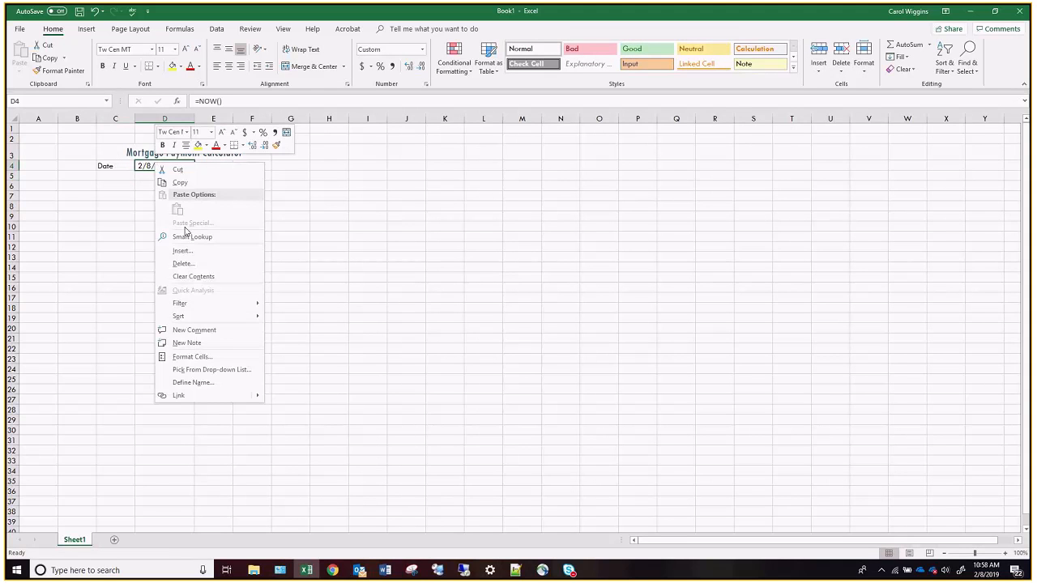
left_click(207, 360)
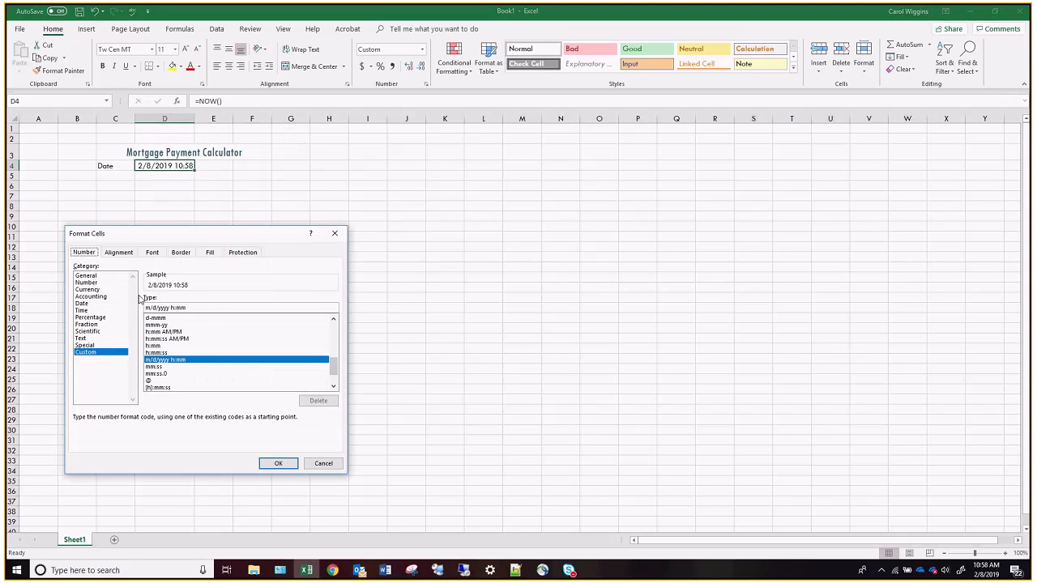
left_click(82, 304)
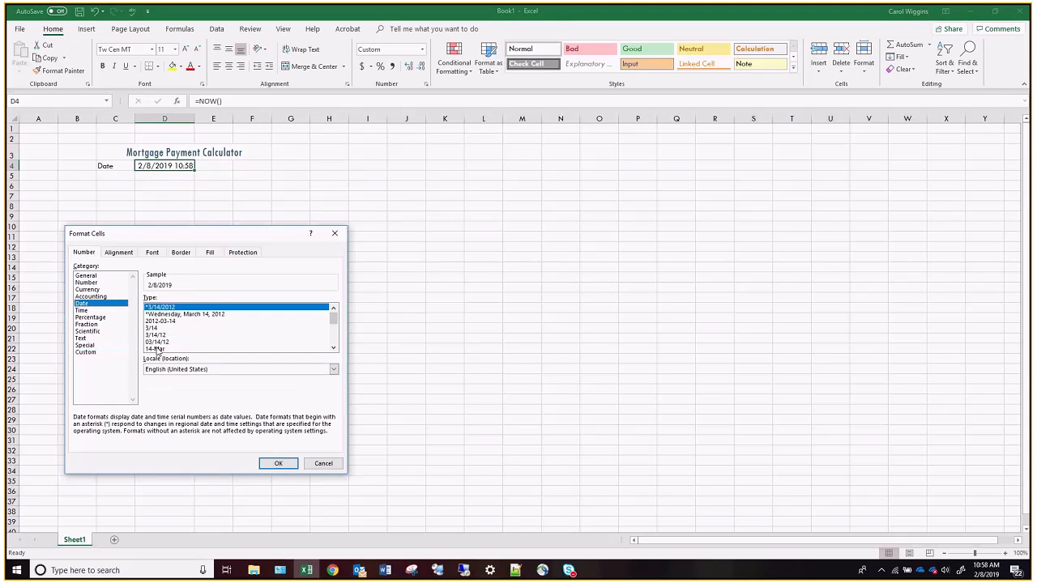
left_click(333, 347)
left_click(333, 347)
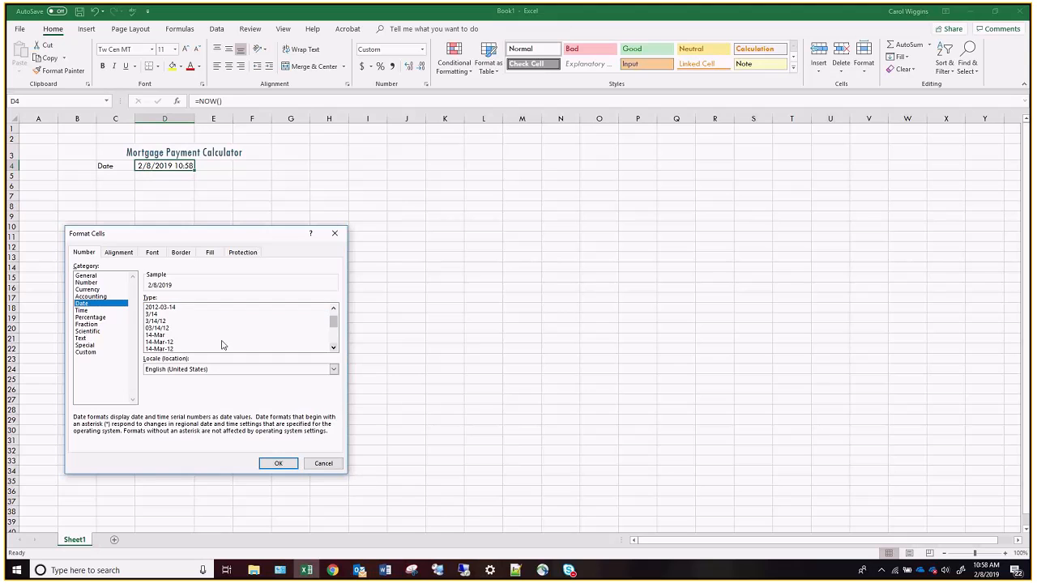
left_click(171, 343)
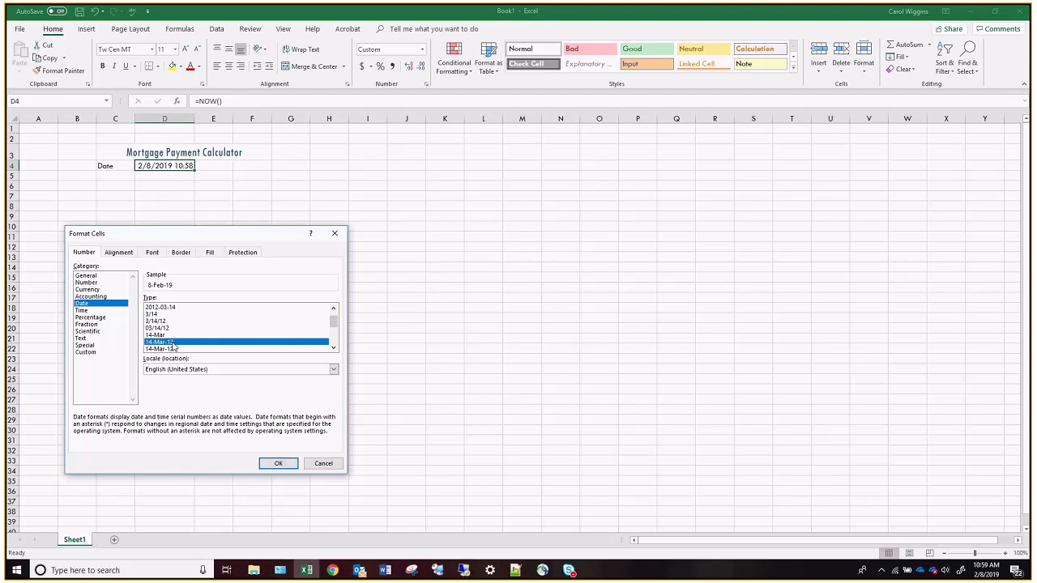
left_click(332, 348)
left_click(333, 349)
left_click(326, 349)
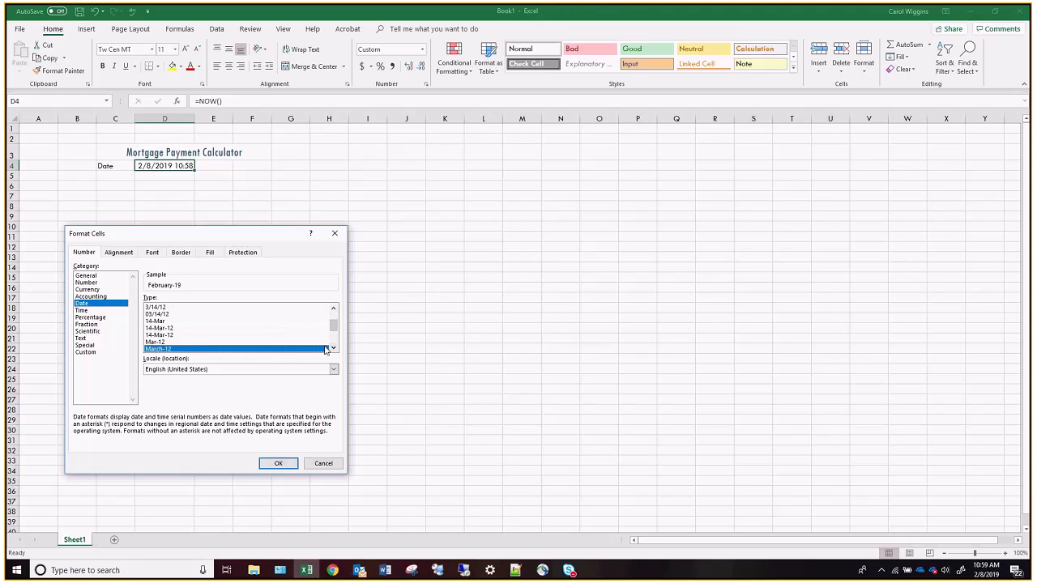
left_click(332, 349)
left_click(332, 349)
left_click(332, 349)
left_click(332, 348)
left_click(333, 349)
left_click(332, 349)
left_click(333, 348)
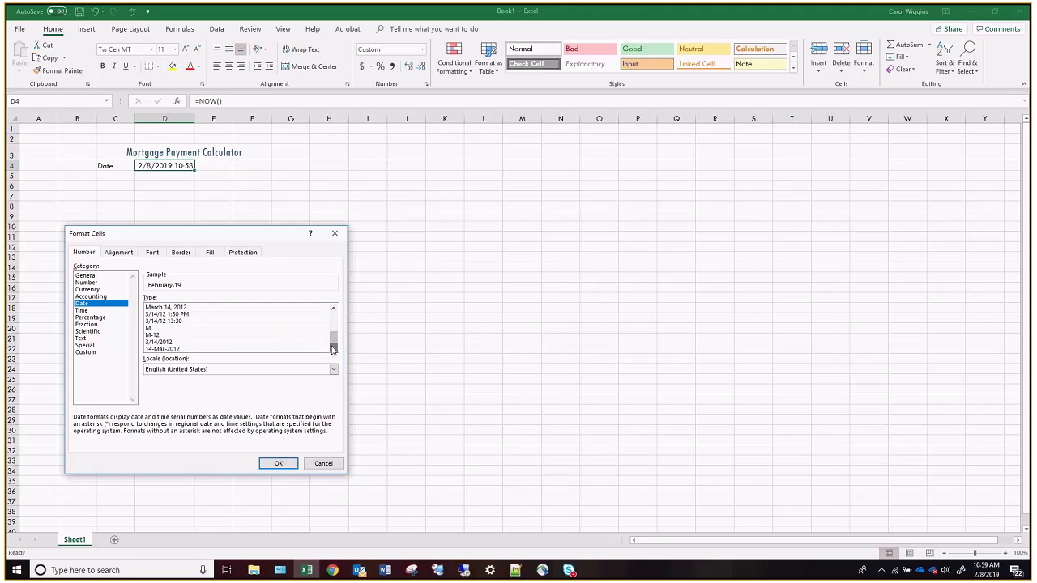
left_click(168, 349)
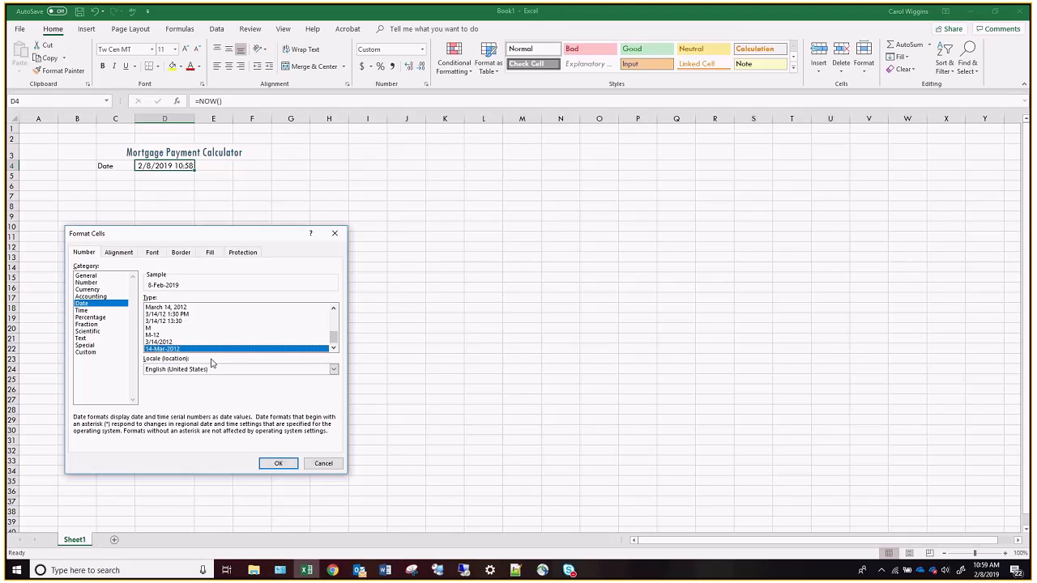
left_click(280, 464)
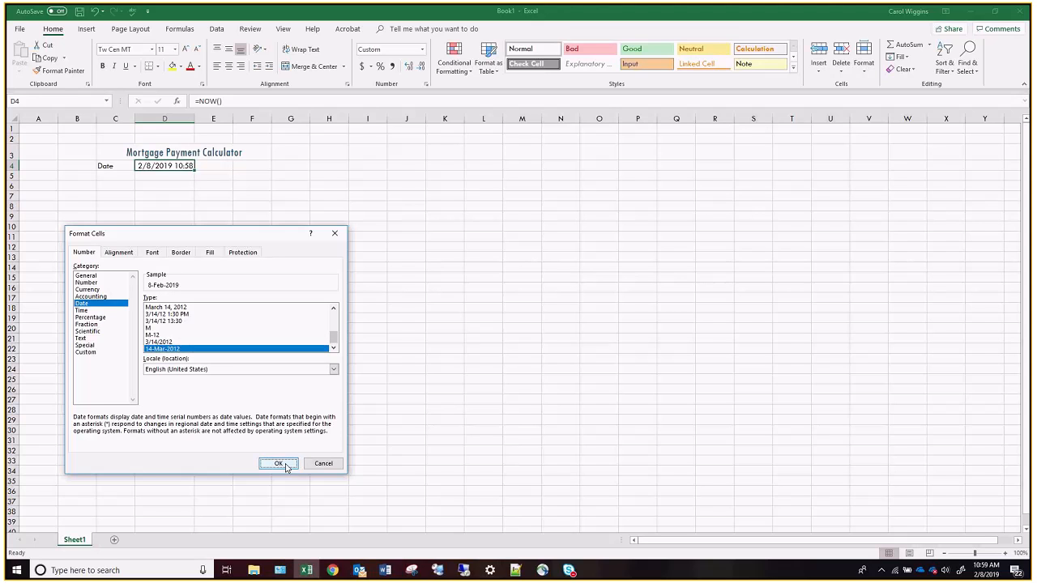
Enter the labels "Item", "Prce" and "Down Pymt." in cells C5 to C7.
left_click(115, 177)
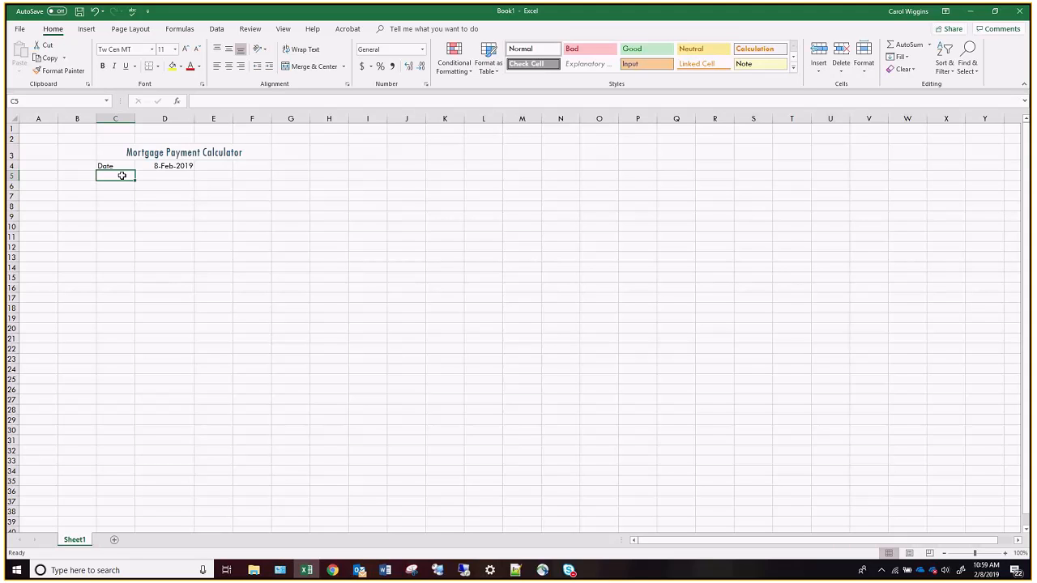
type("Item")
key("Return")
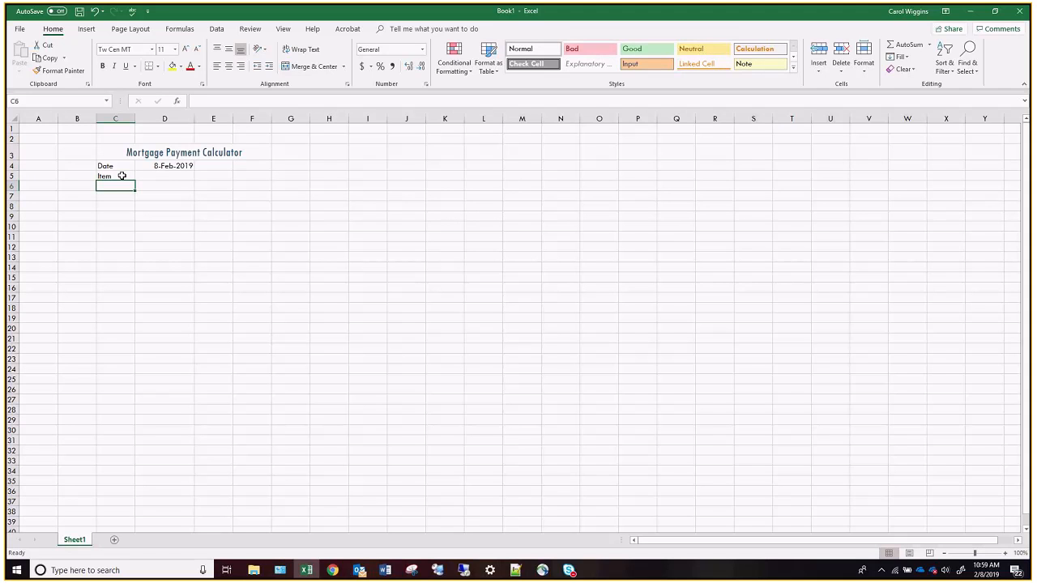
type("Prce")
key("Return")
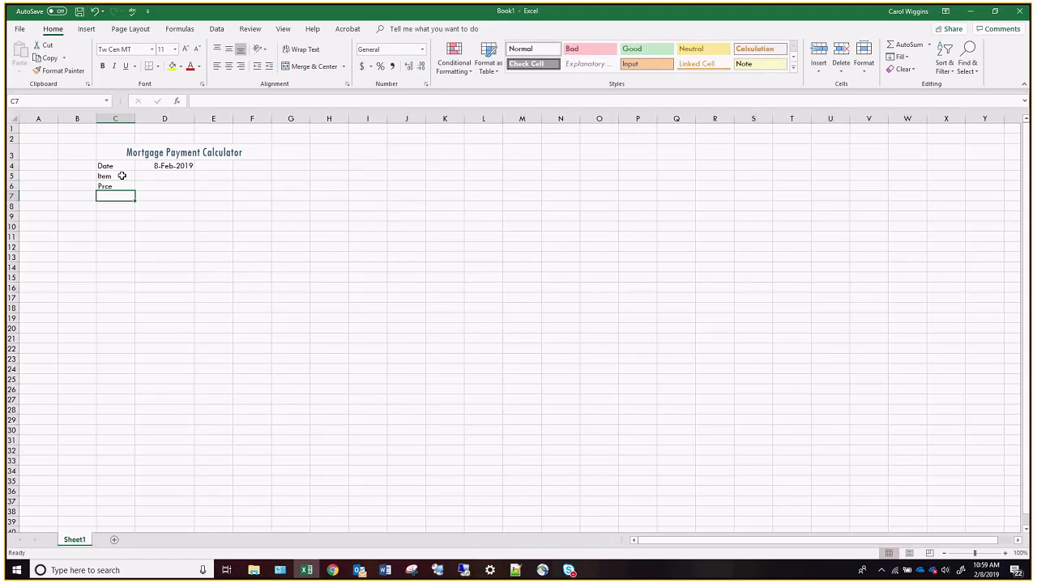
type("Date")
type("own Pymt")
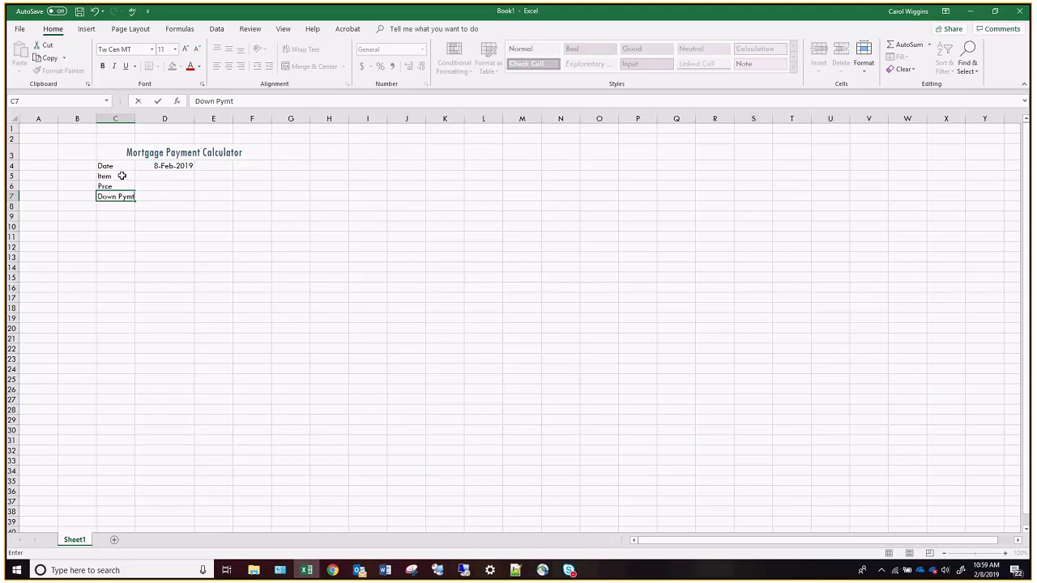
type(".")
key("Return")
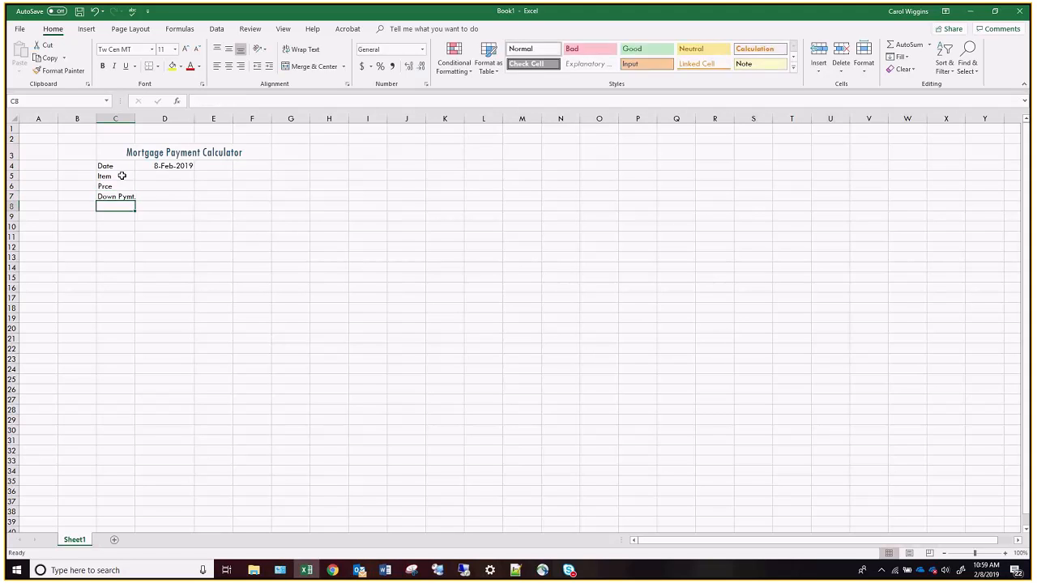
Enter the label "Loan Amount" in cell C8.
type("Loan AMoun")
key("BackSpace")
key("BackSpace")
key("BackSpace")
key("BackSpace")
type("mount")
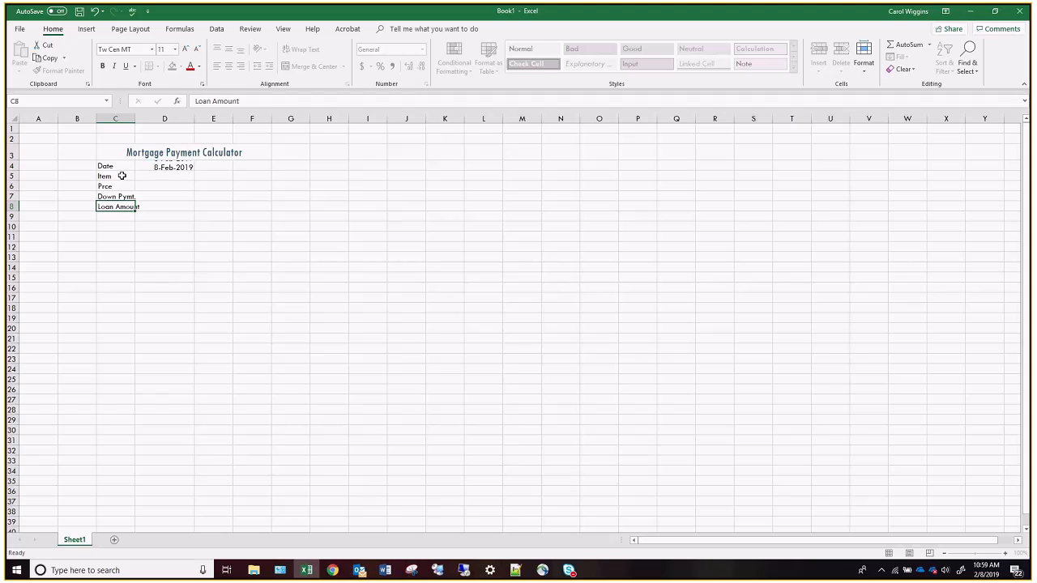
key("Return")
Enter the labels "Rate", "Term" and "Monthly Payment" in cells E4 to E6.
key("Up")
key("Up")
key("Up")
key("Up")
key("Right")
key("Right")
key("Up")
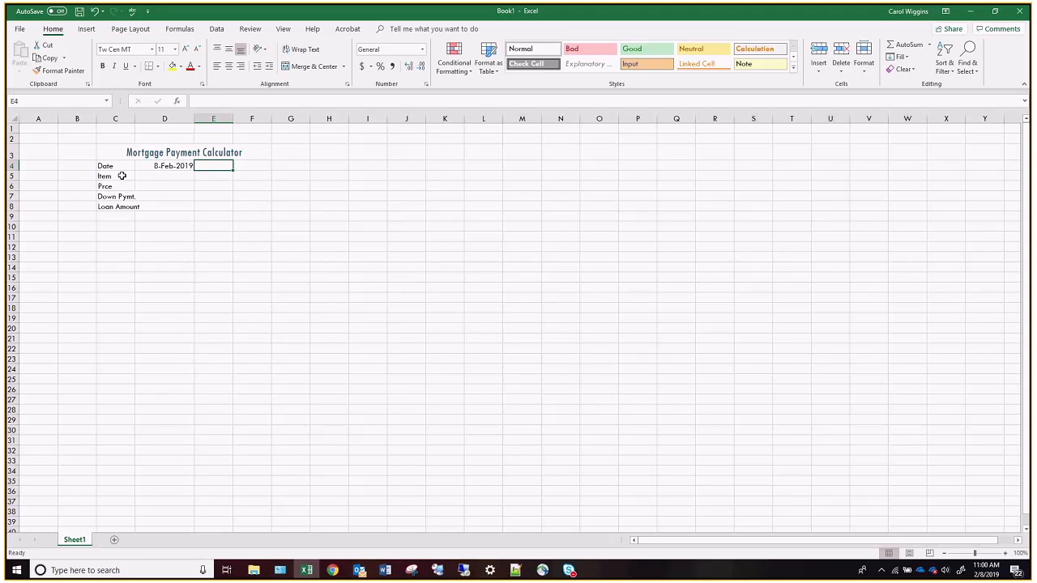
type("Rate")
key("Return")
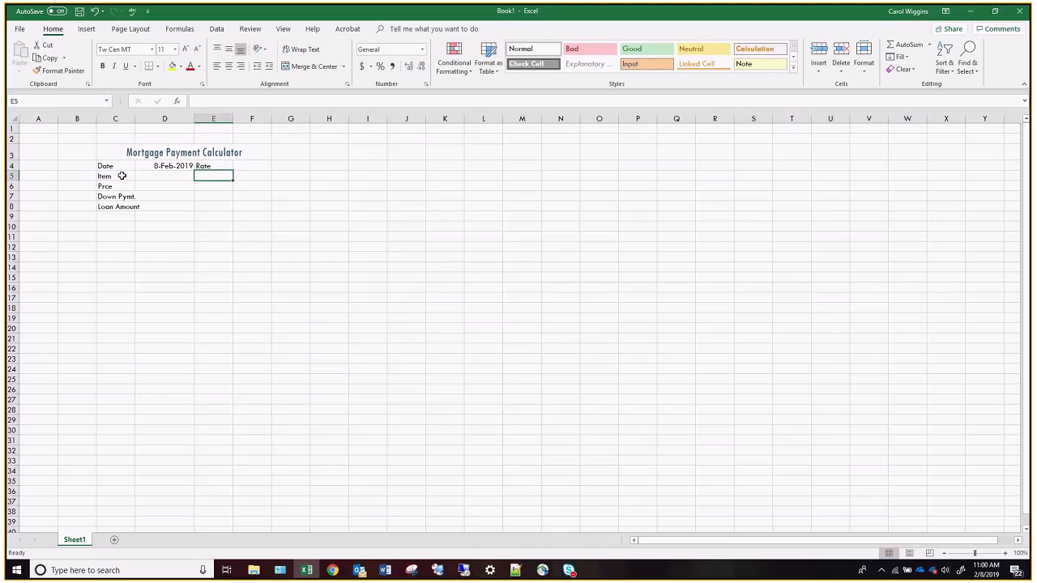
type("Term")
key("Return")
type("Monthly Payment")
key("Return")
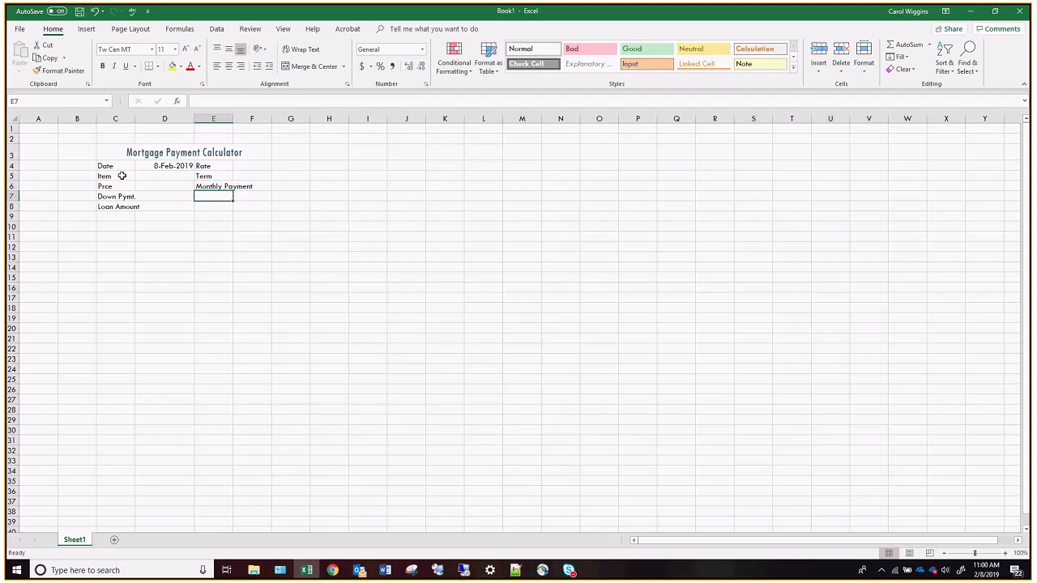
Enter the labels "Total Interest" in cell E7 and "Total Cost" in cell E8.
type("Total Interest")
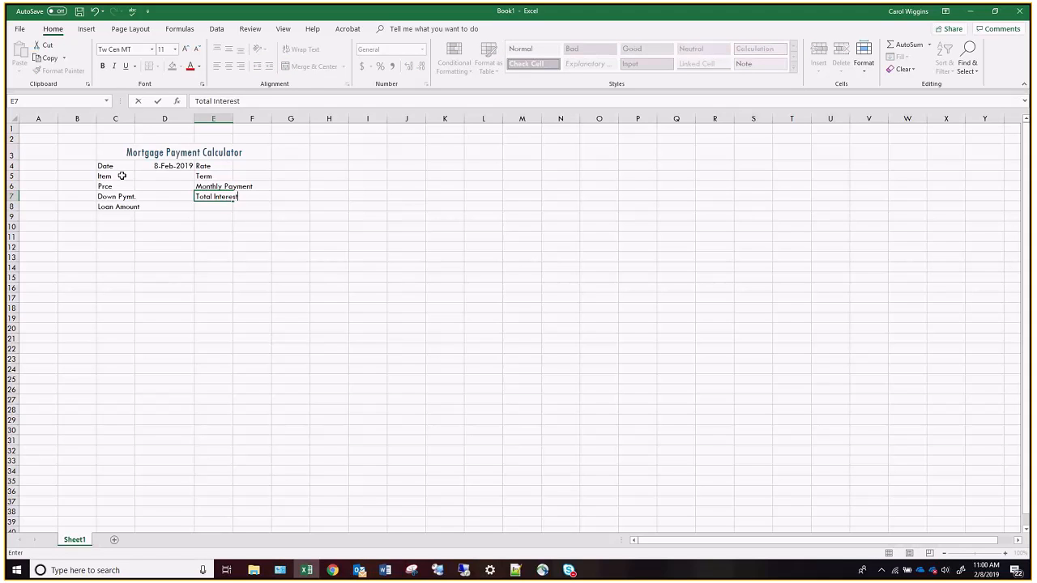
key("Return")
type("Total Cos")
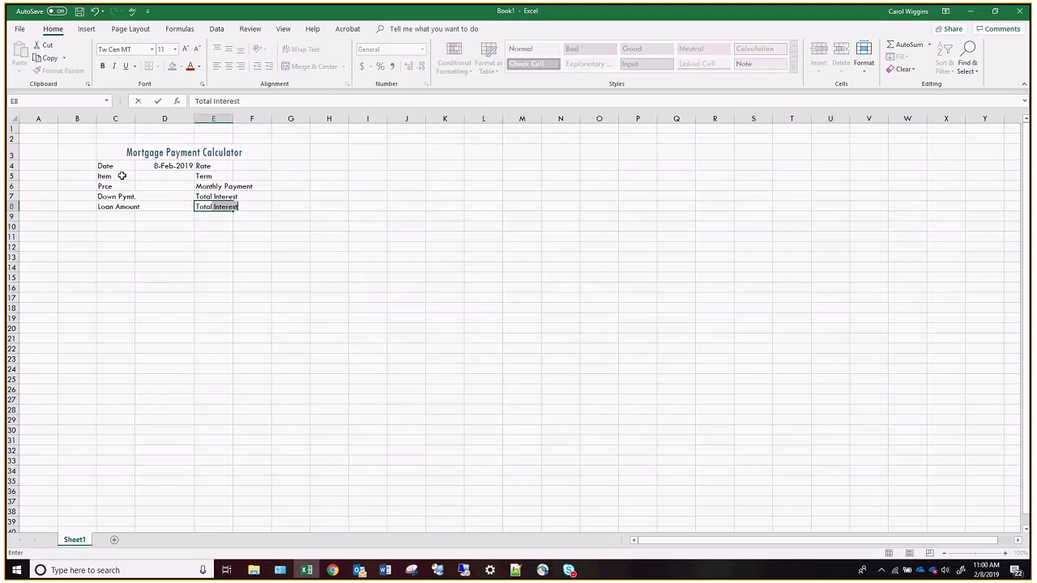
type("t")
key("Return")
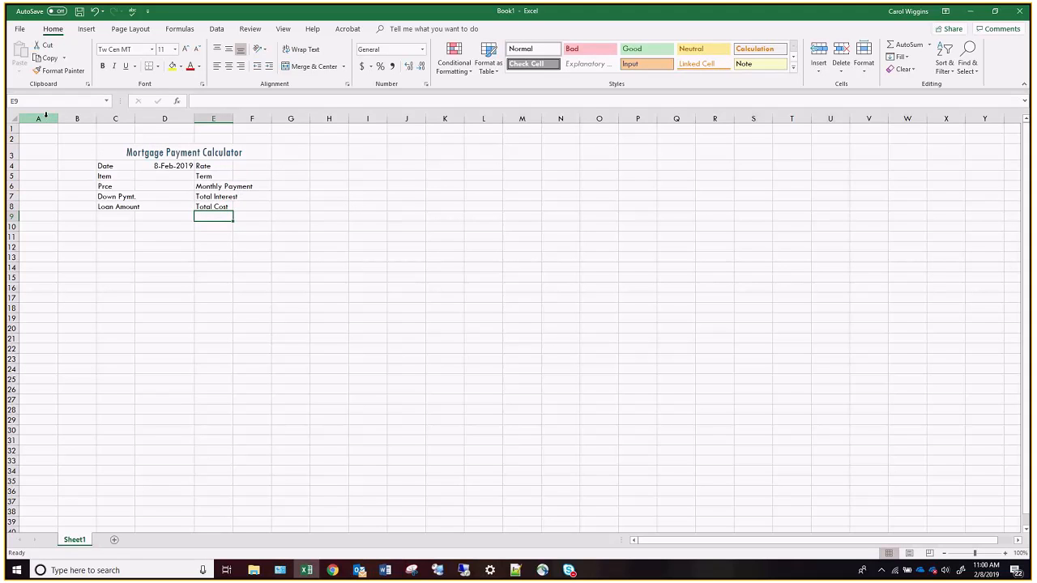
Set the width of columns A and B to 1.
left_click_drag(46, 116, 69, 115)
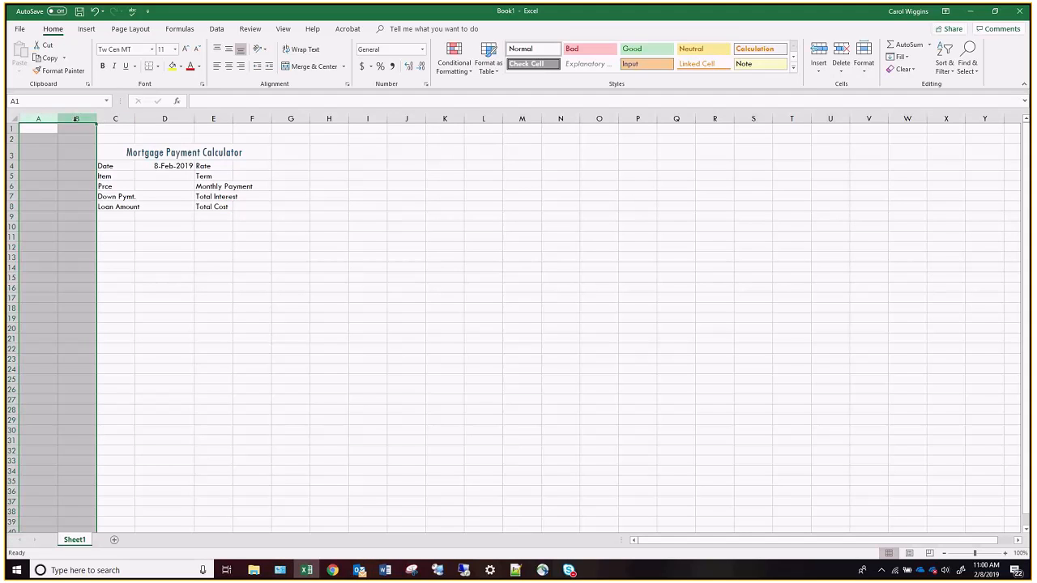
right_click(81, 119)
left_click(132, 251)
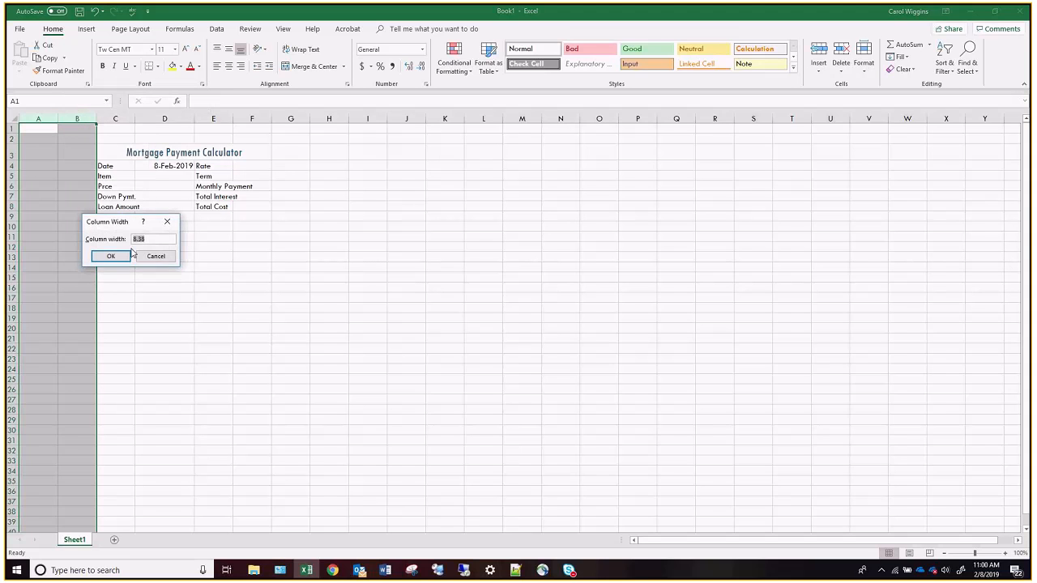
key("BackSpace")
type("1")
key("Return")
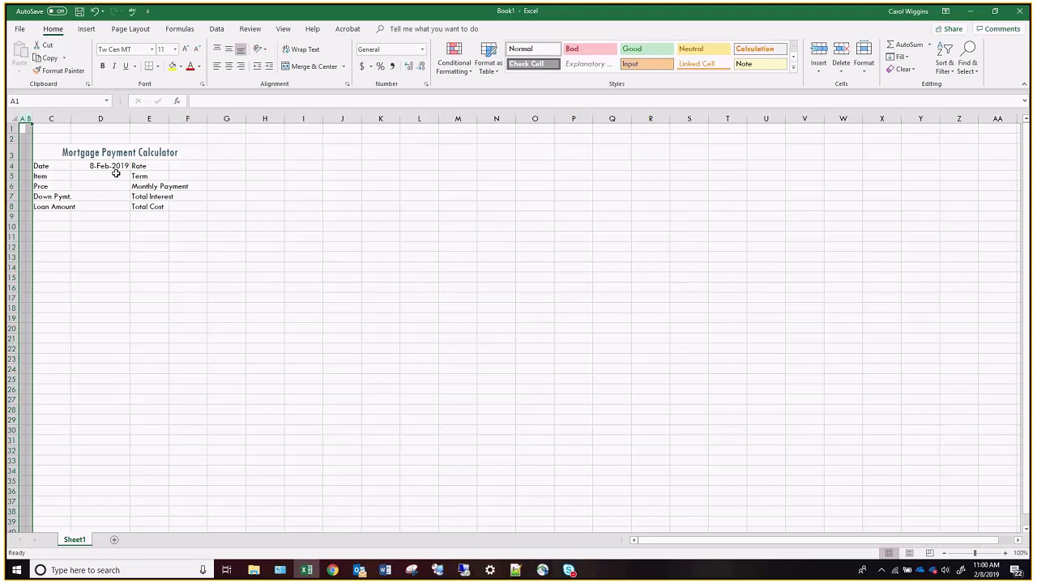
Set the width of column C to 12.
right_click(68, 119)
left_click(89, 249)
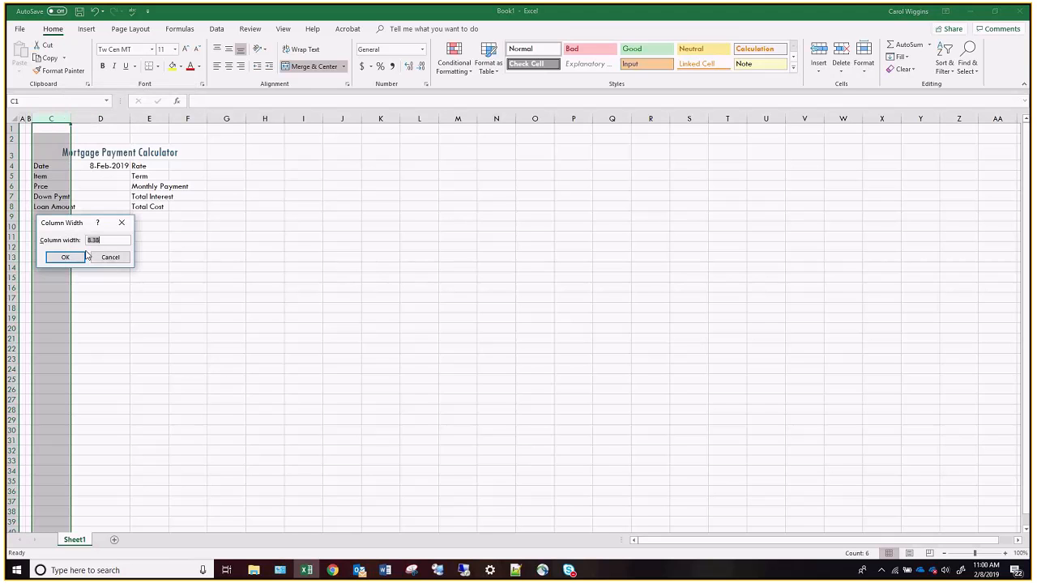
type("12")
key("Return")
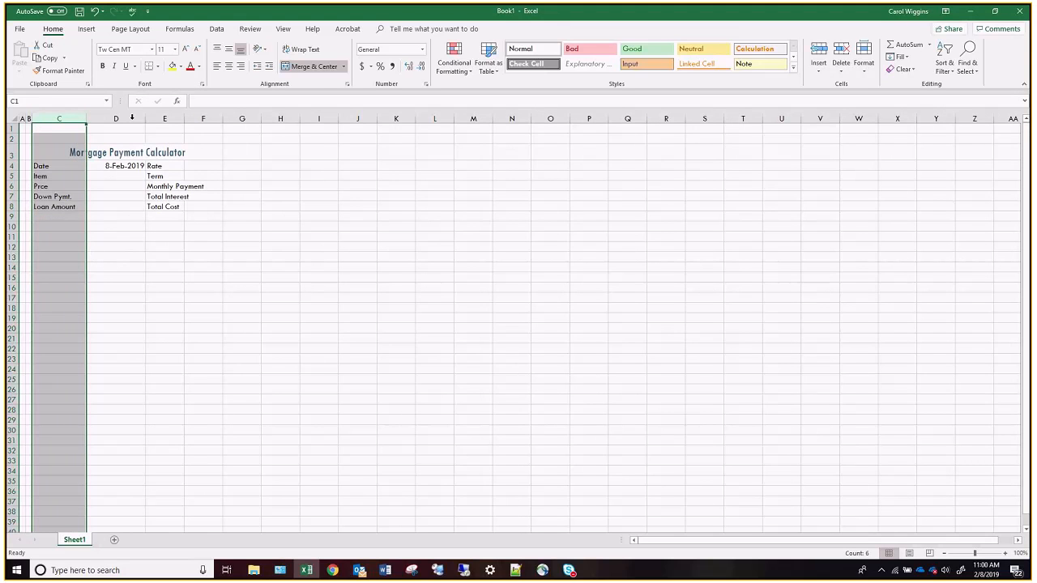
Set the width of columns D and E to 16.
left_click_drag(132, 117, 168, 119)
right_click(168, 118)
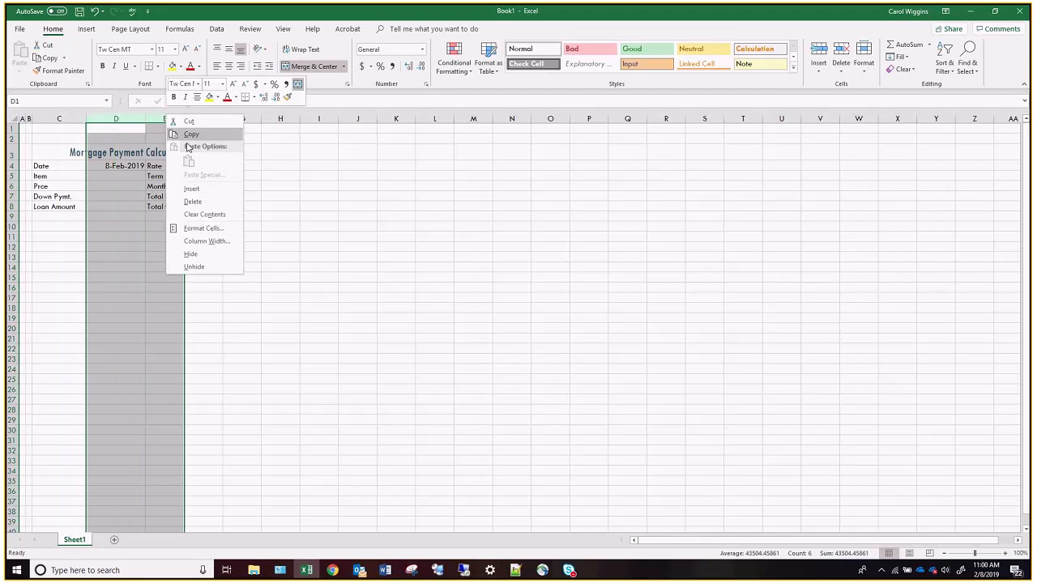
left_click(199, 240)
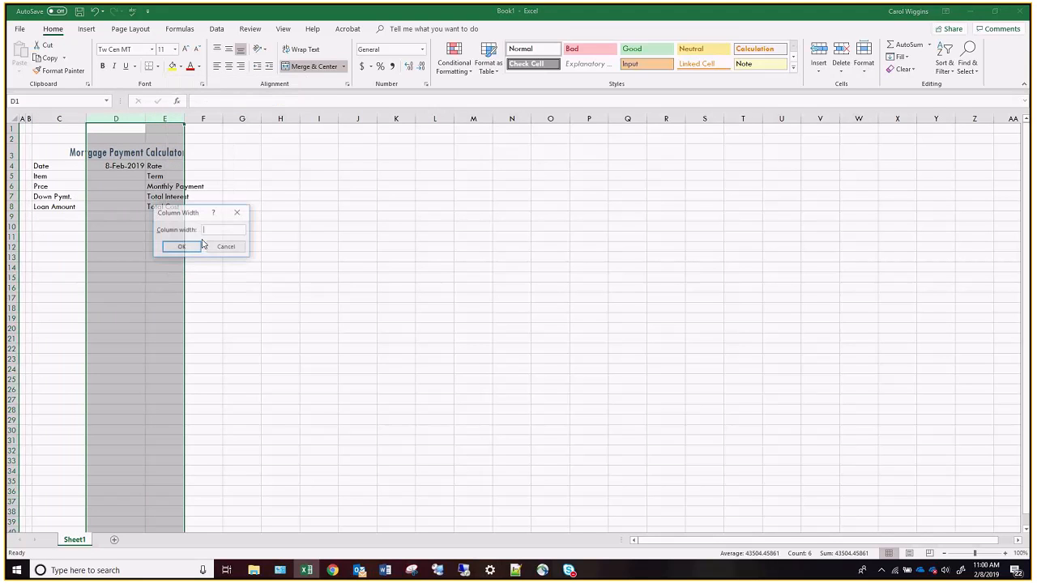
type("16")
left_click(194, 246)
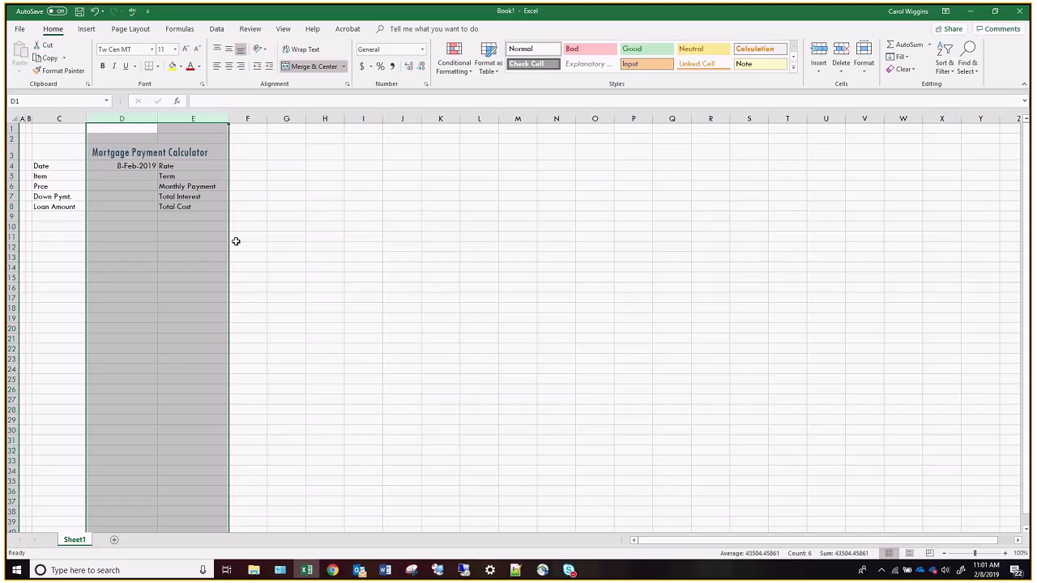
Set the width of column F to 16.
left_click(247, 119)
right_click(247, 120)
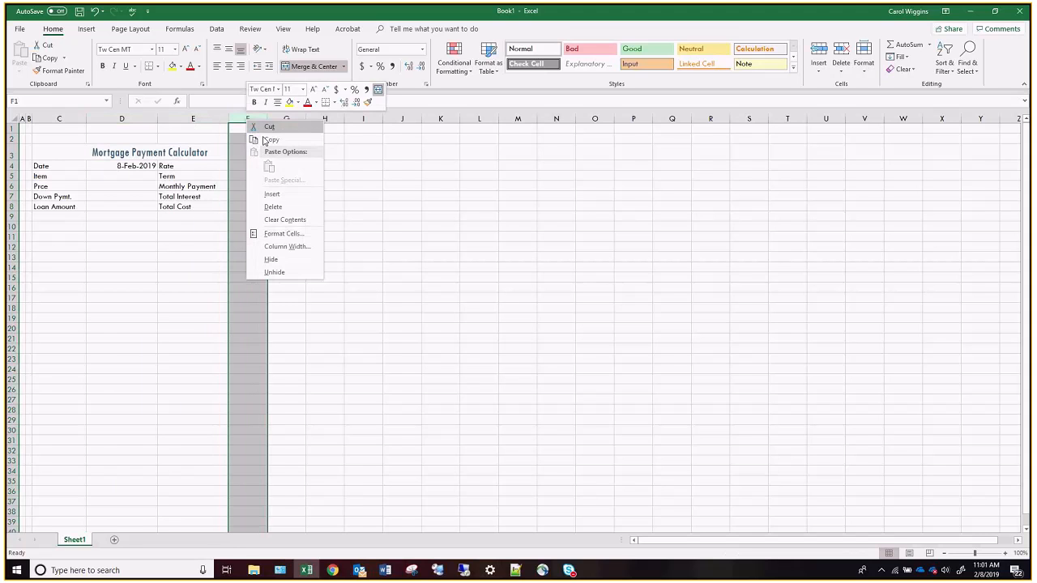
left_click(284, 246)
type("16")
key("Return")
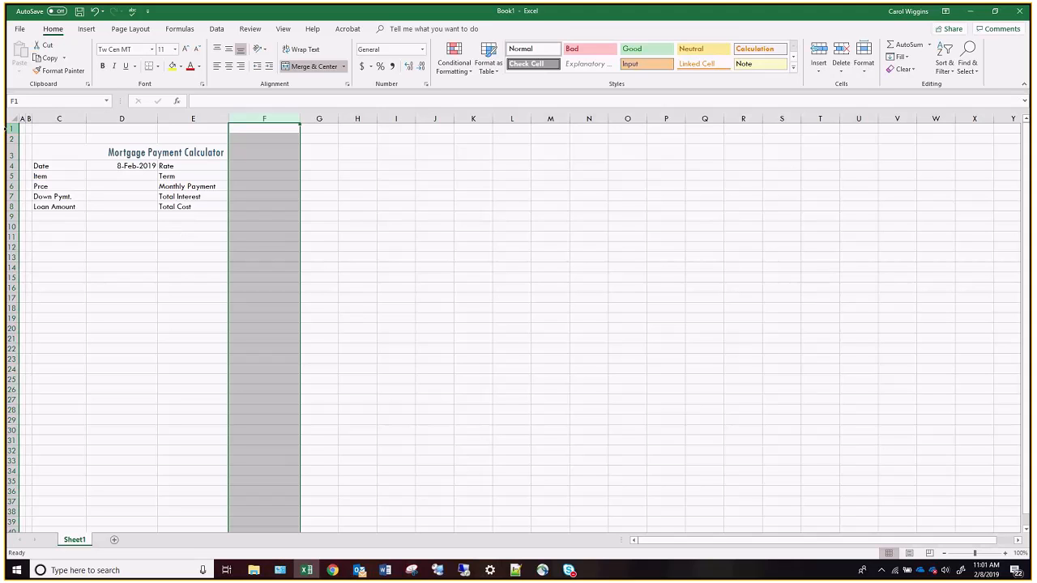
Set the height of rows 1 and 2 to 9.
left_click_drag(10, 128, 10, 141)
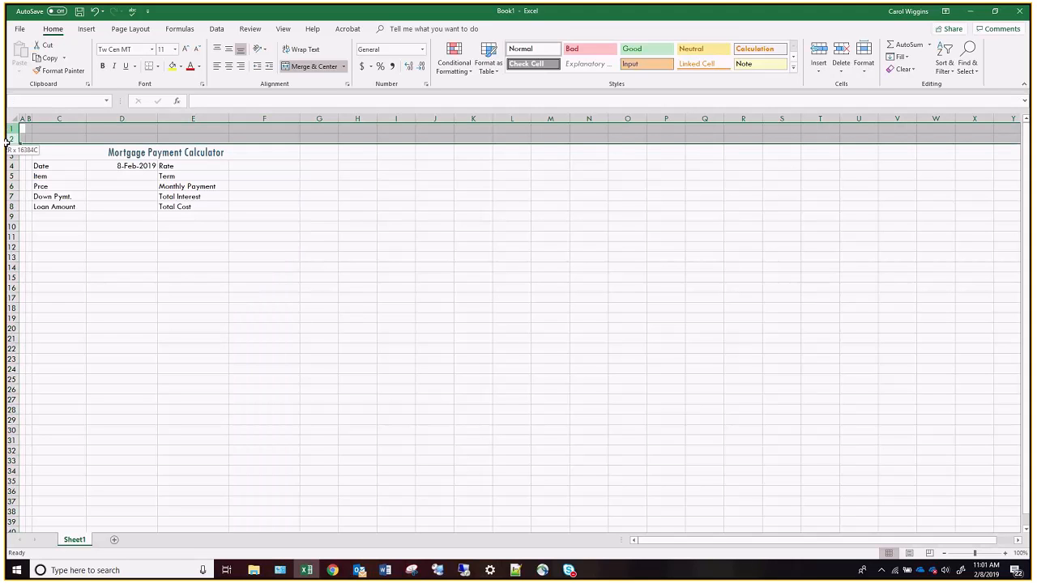
right_click(10, 142)
left_click(40, 268)
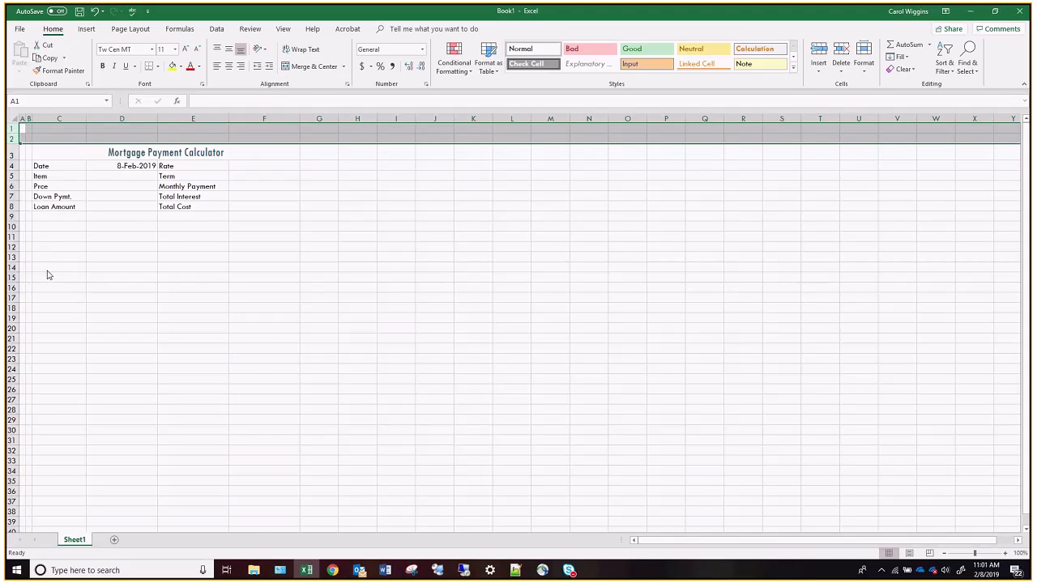
type("9")
left_click(47, 276)
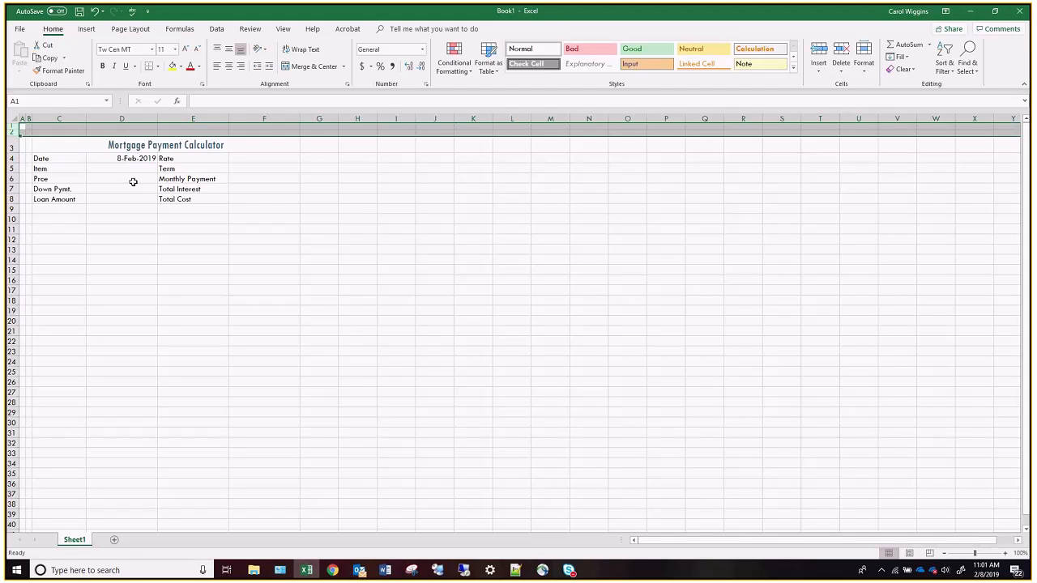
Rename the worksheet Sheet1 as "Mortgage Payment Calculator".
right_click(79, 541)
left_click(100, 440)
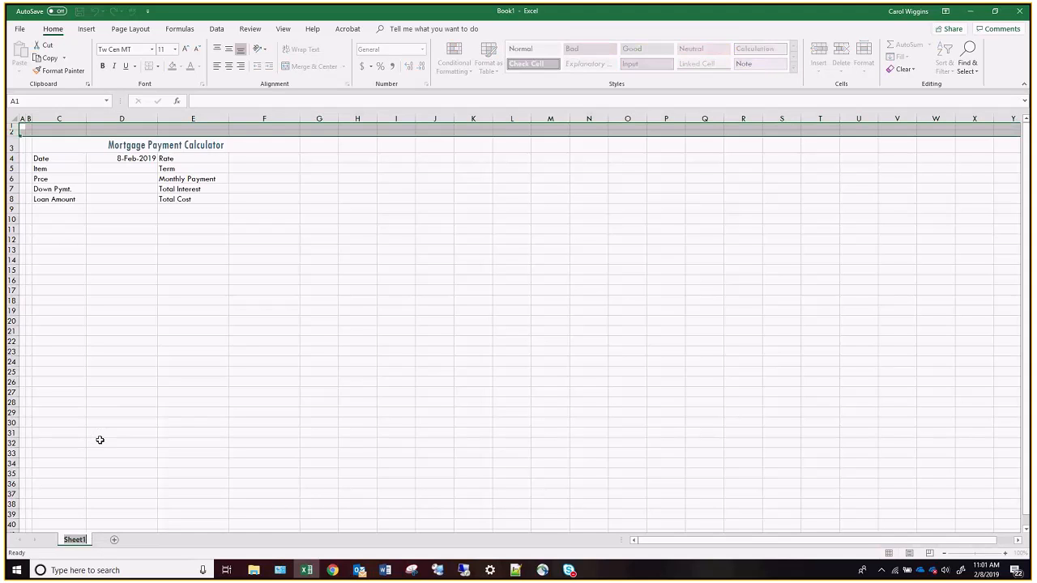
type("Mortgage Payment Cac")
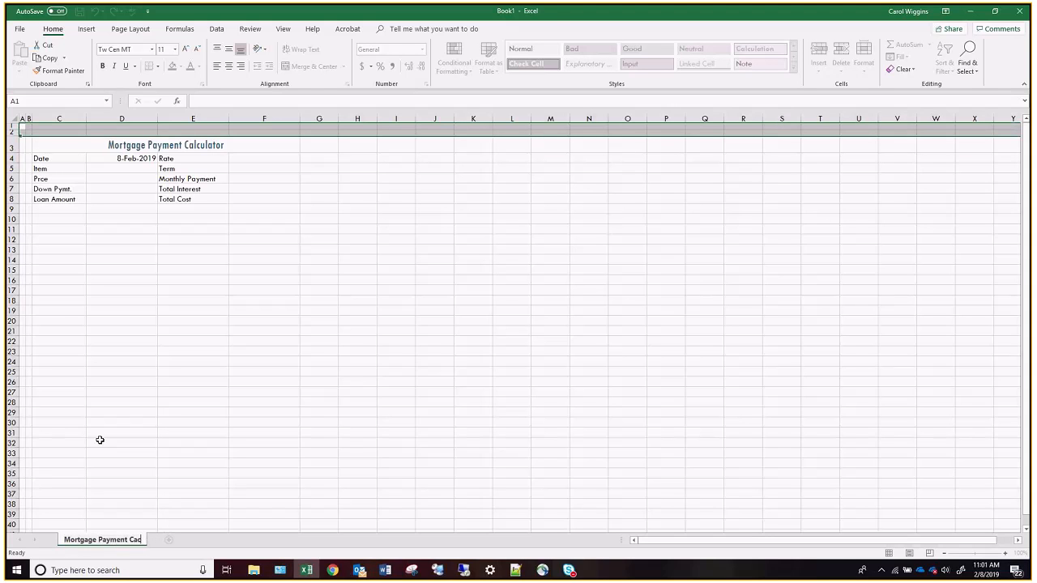
type("lu")
key("BackSpace")
key("BackSpace")
key("BackSpace")
type("lculator")
key("Return")
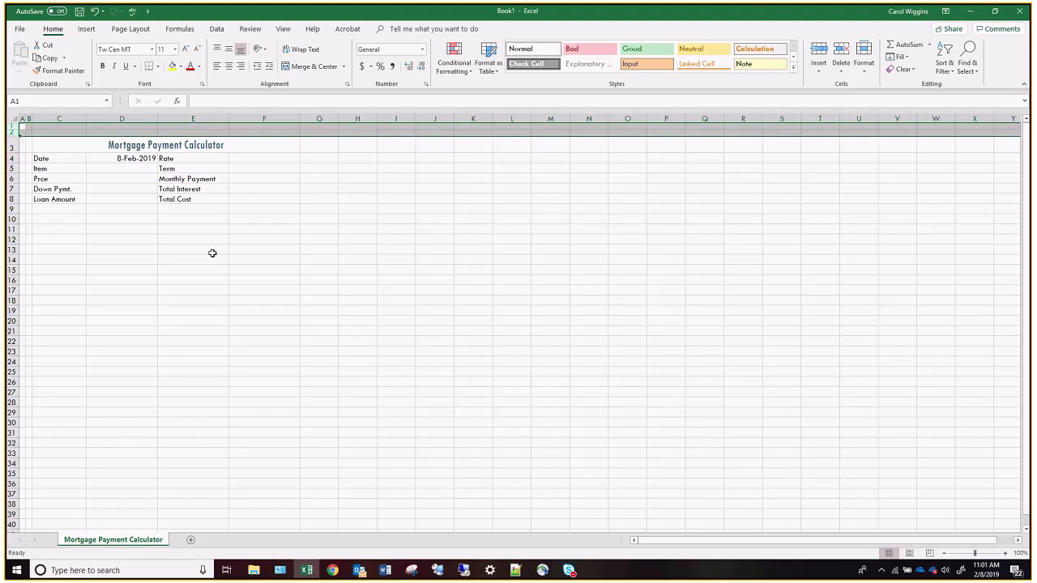
Save the workbook under the file name "NCU Mortgage Payment Claculator" as an Excel Workbook.
key("ctrl+s")
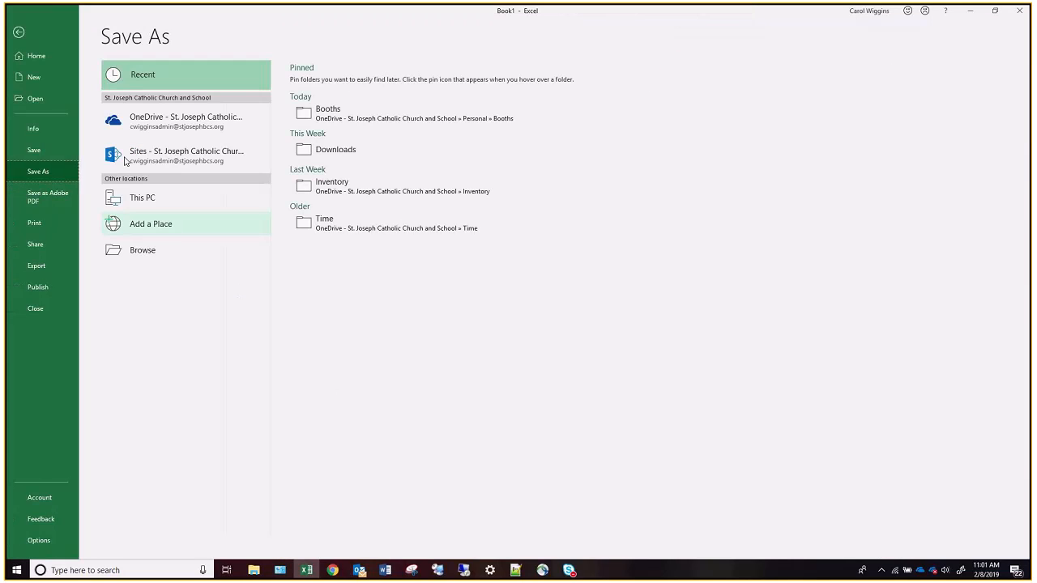
left_click(36, 149)
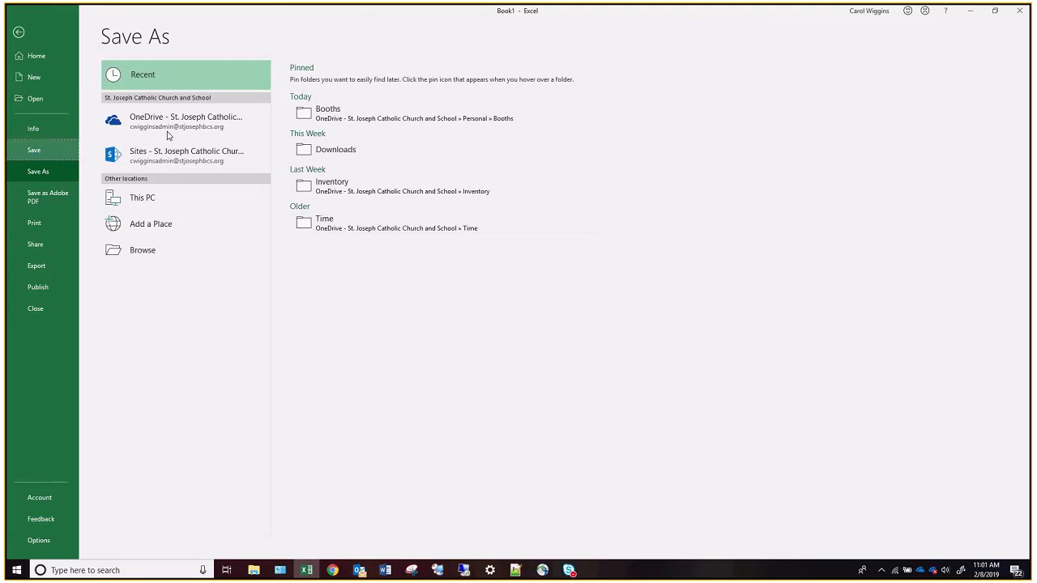
left_click(169, 249)
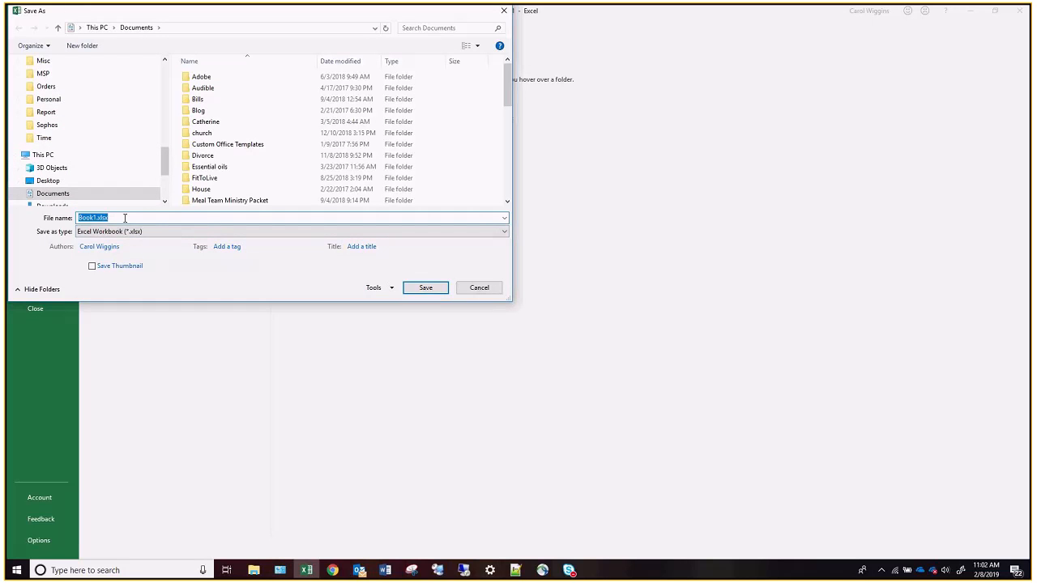
type("NC")
type("U Mortgage Pa")
type("ym")
type("e")
type("nt Calculator")
key("Return")
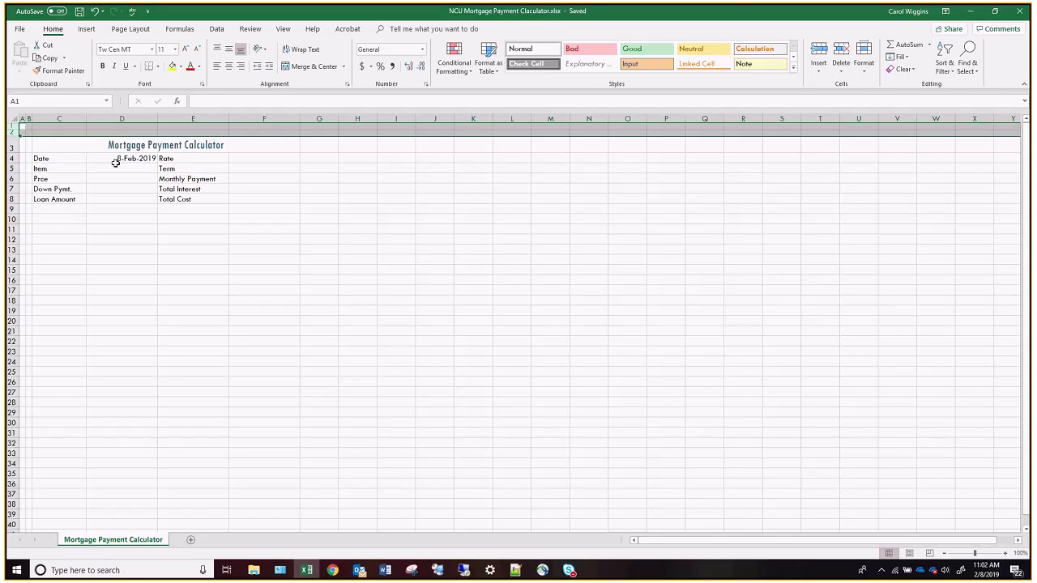
Format cells D6:D8 and F6:F8 as Currency with the $ symbol, two decimal places and negative numbers in red.
left_click_drag(119, 178, 112, 199)
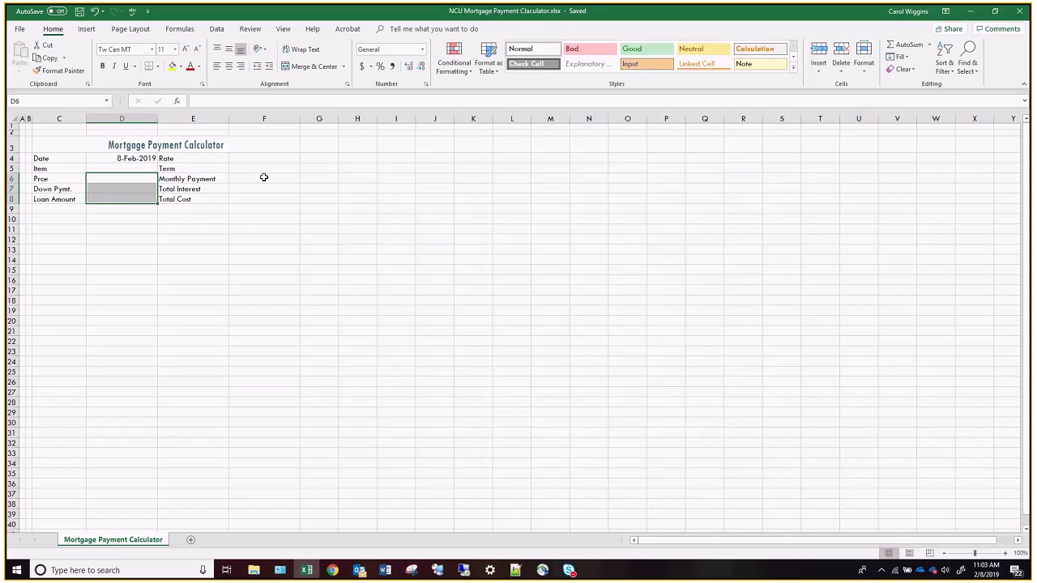
left_click_drag(264, 178, 254, 202)
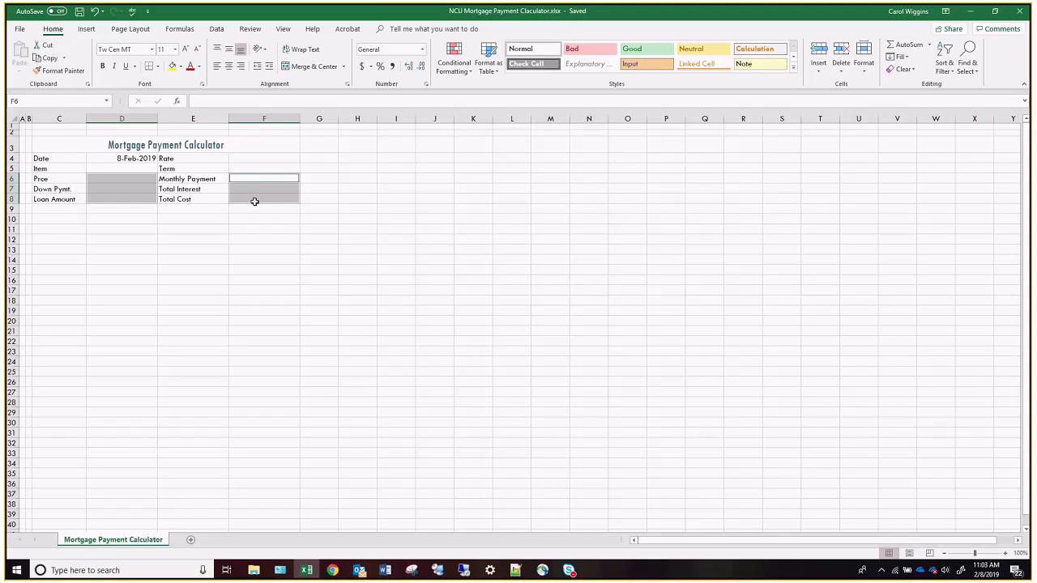
right_click(250, 192)
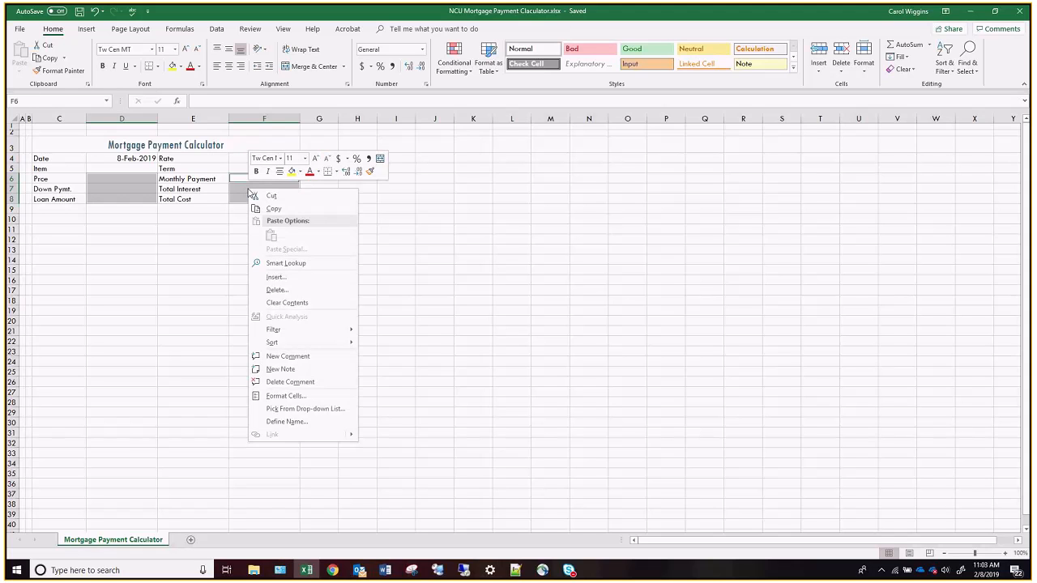
left_click(307, 396)
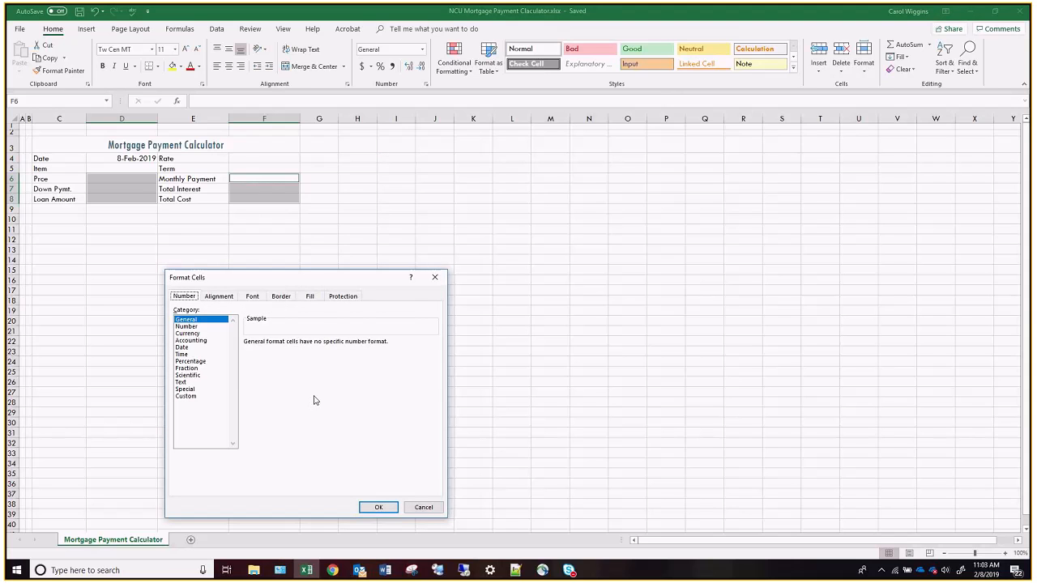
left_click(193, 333)
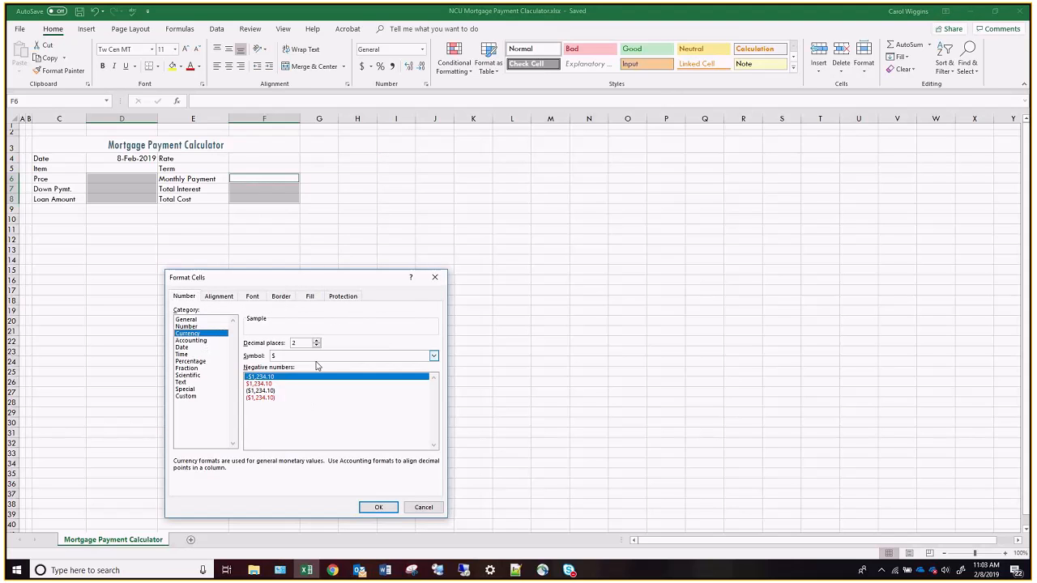
left_click(273, 384)
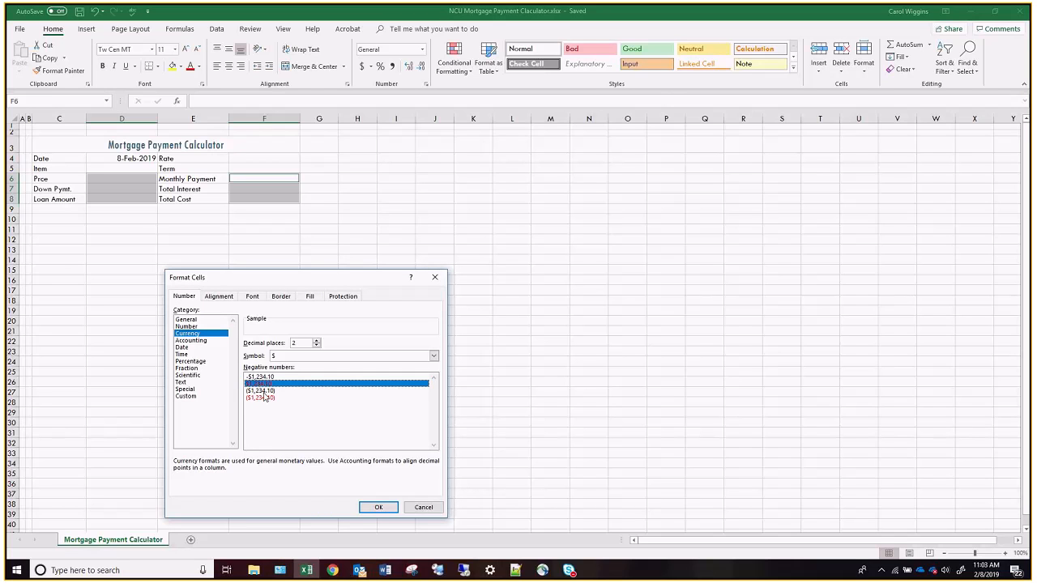
left_click(375, 507)
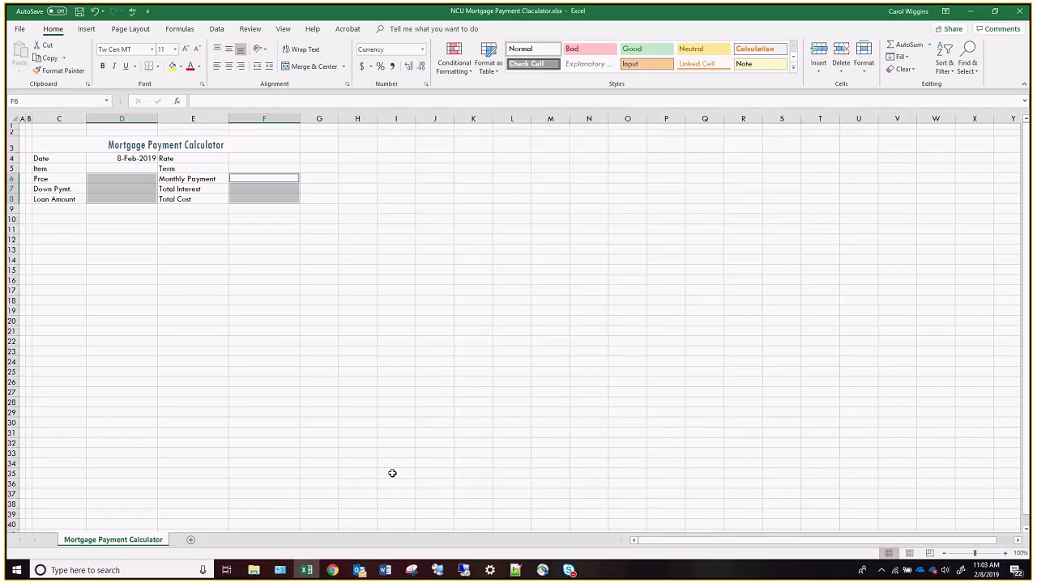
Enter House as the item in cell D5 and right-align it.
left_click(123, 168)
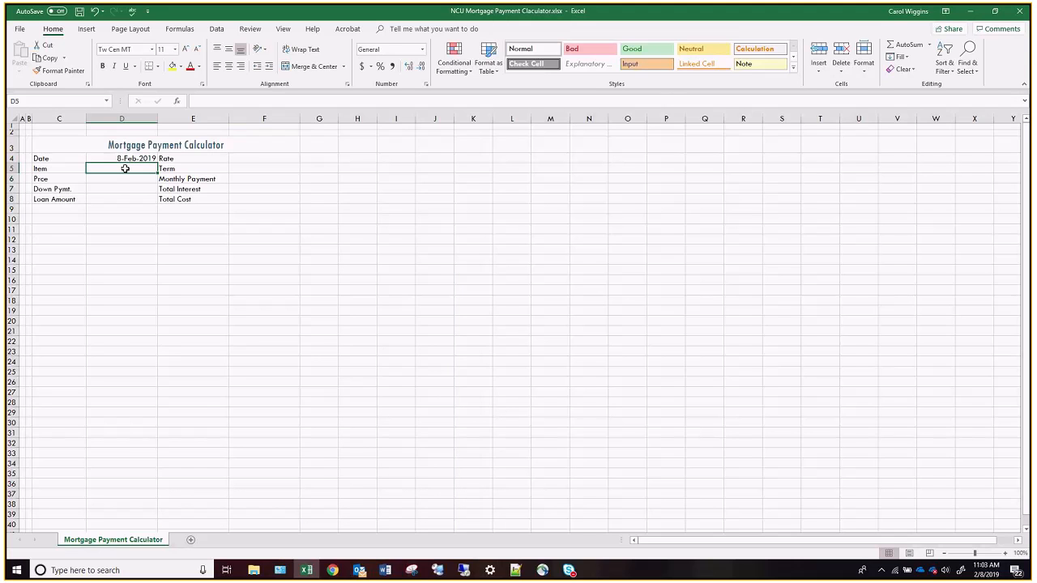
type("House")
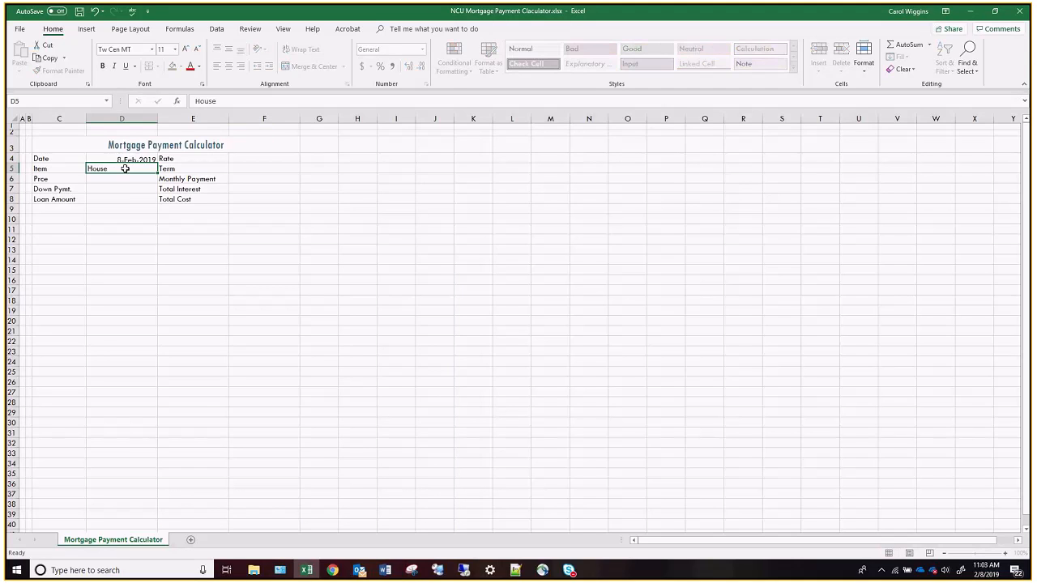
key("Return")
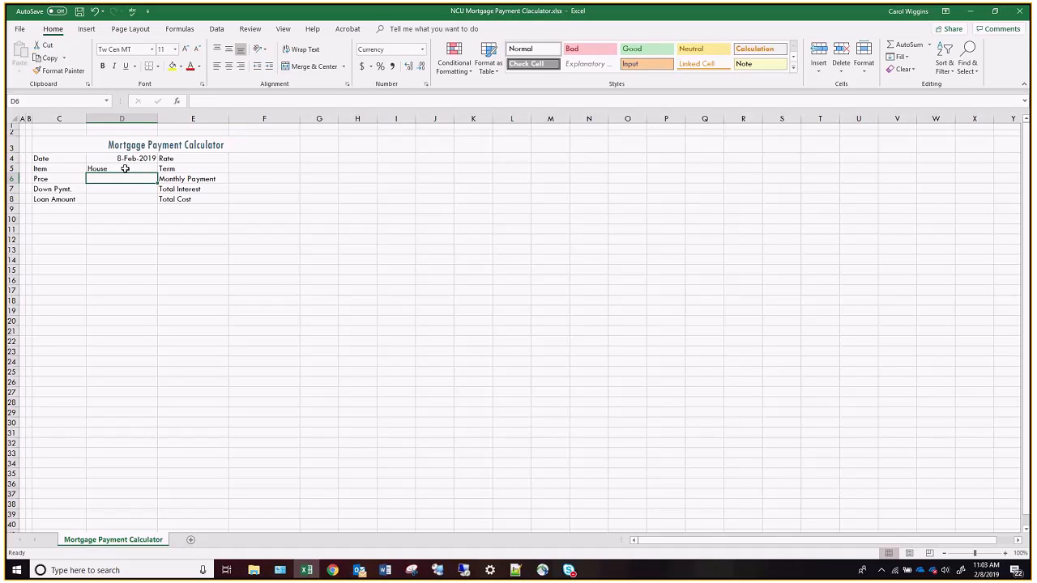
left_click(99, 169)
left_click(240, 66)
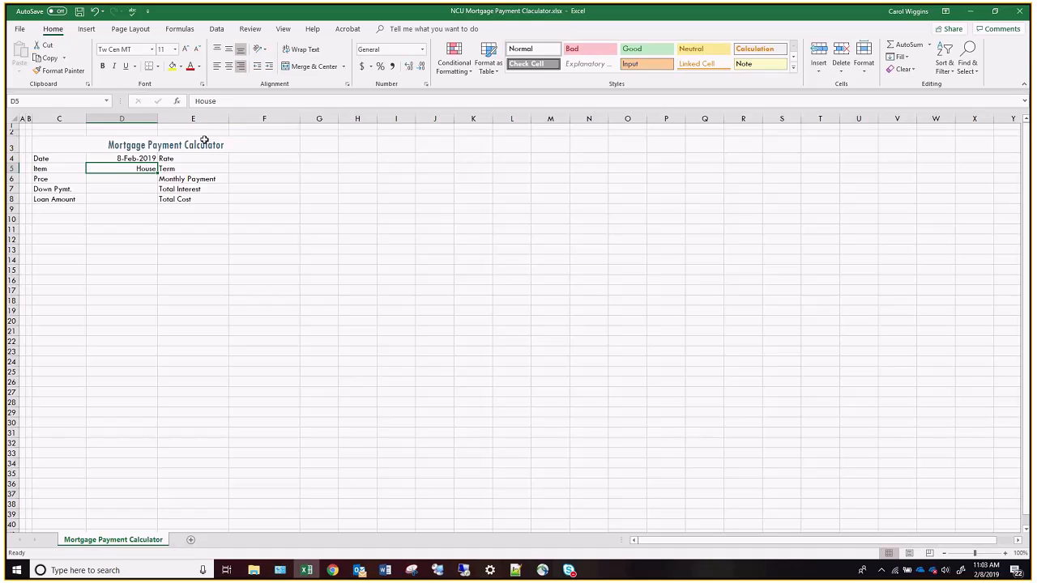
Correct the misspelled label in cell C6 to Price.
left_click(127, 179)
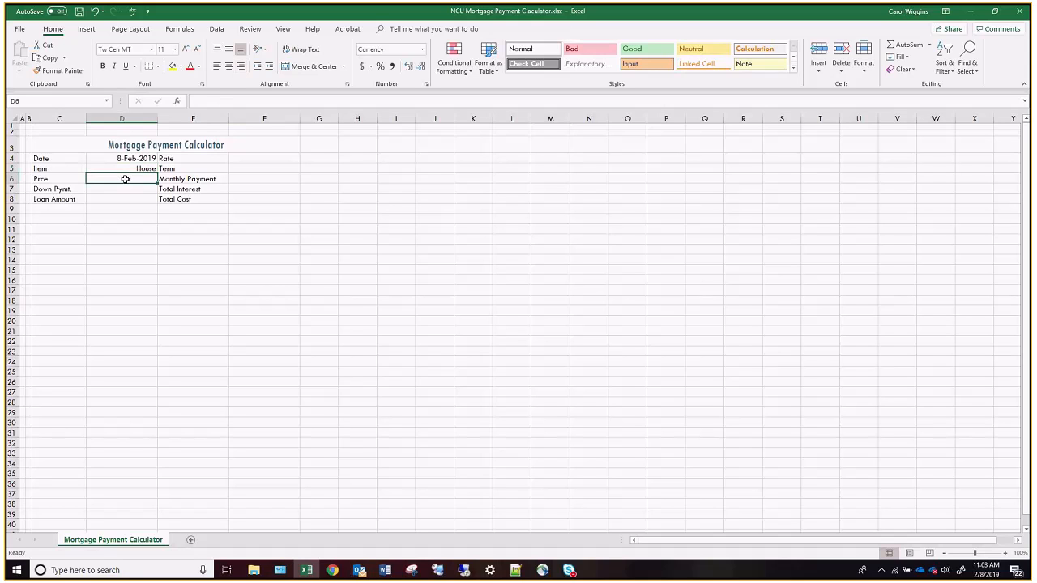
left_click(61, 179)
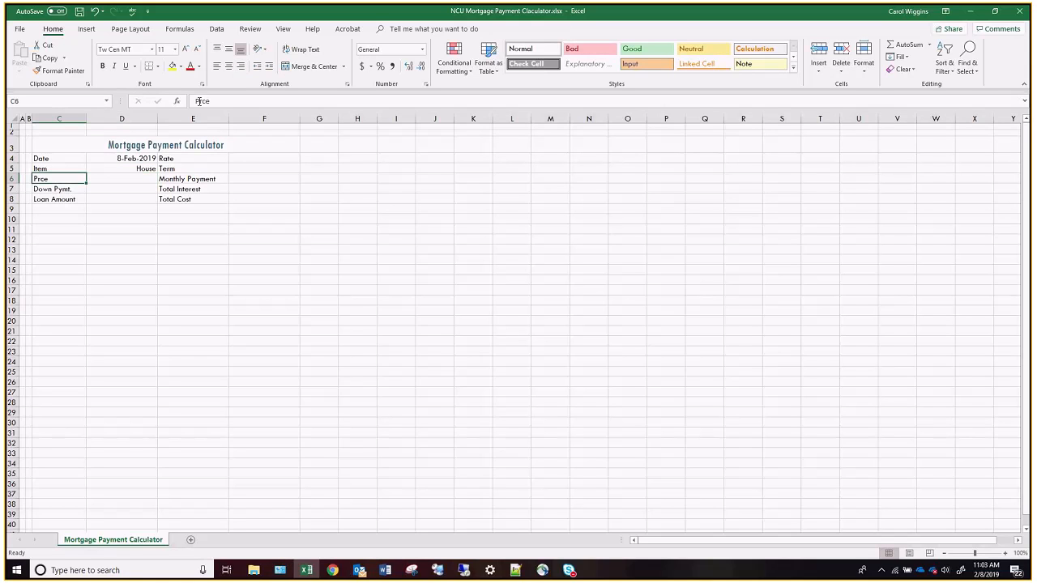
left_click(199, 101)
type("i")
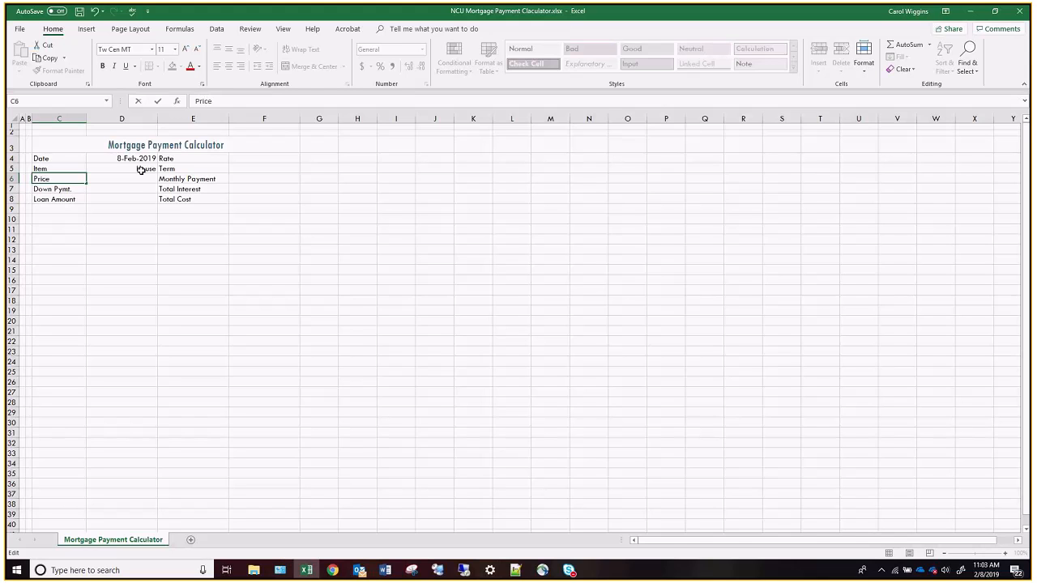
Enter a price of 429000 in cell D6 and a down payment of 85000 in cell D7.
left_click(140, 180)
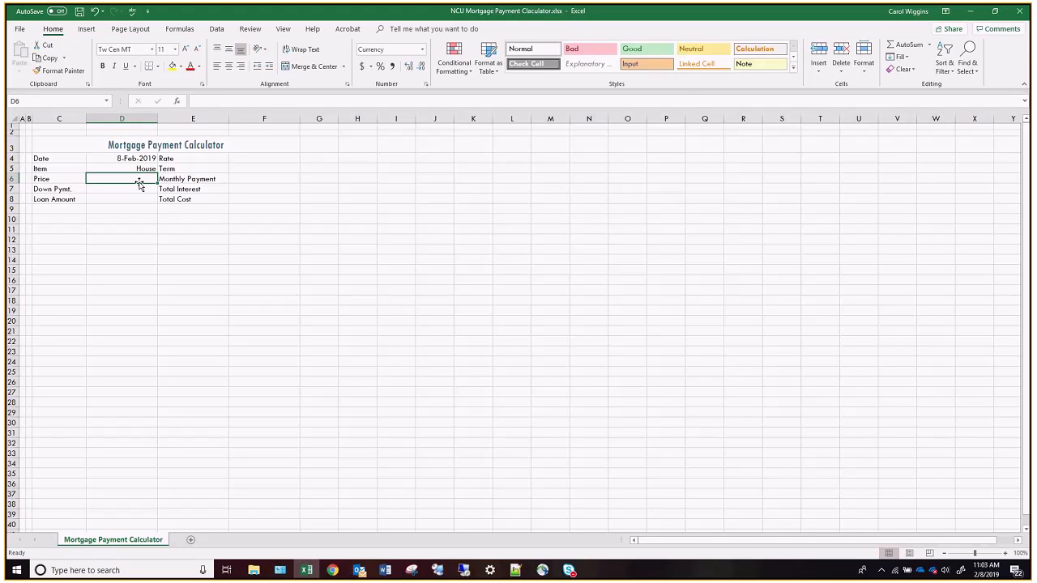
type("42")
type("9,00")
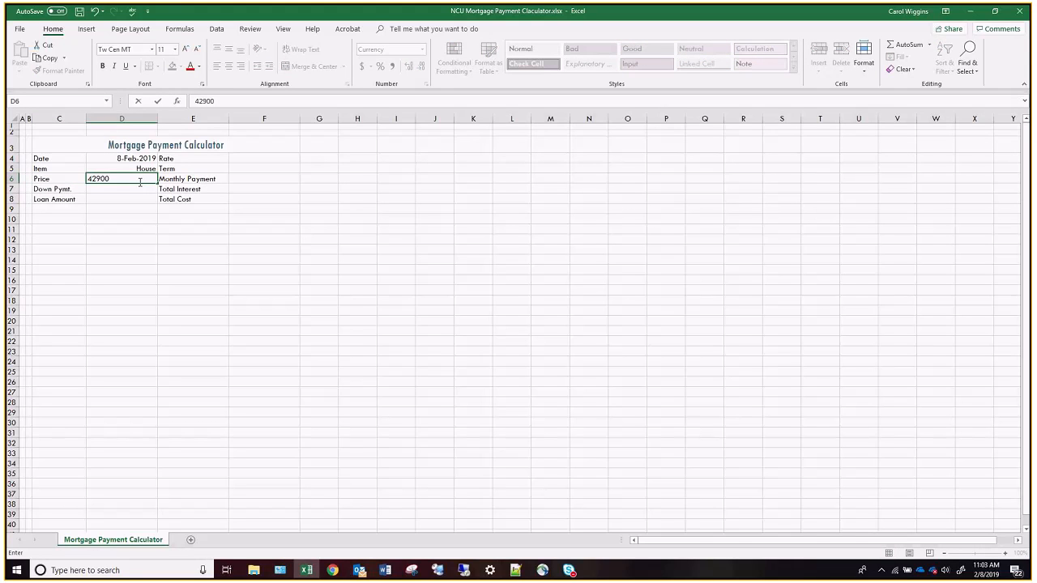
type("0")
key("Return")
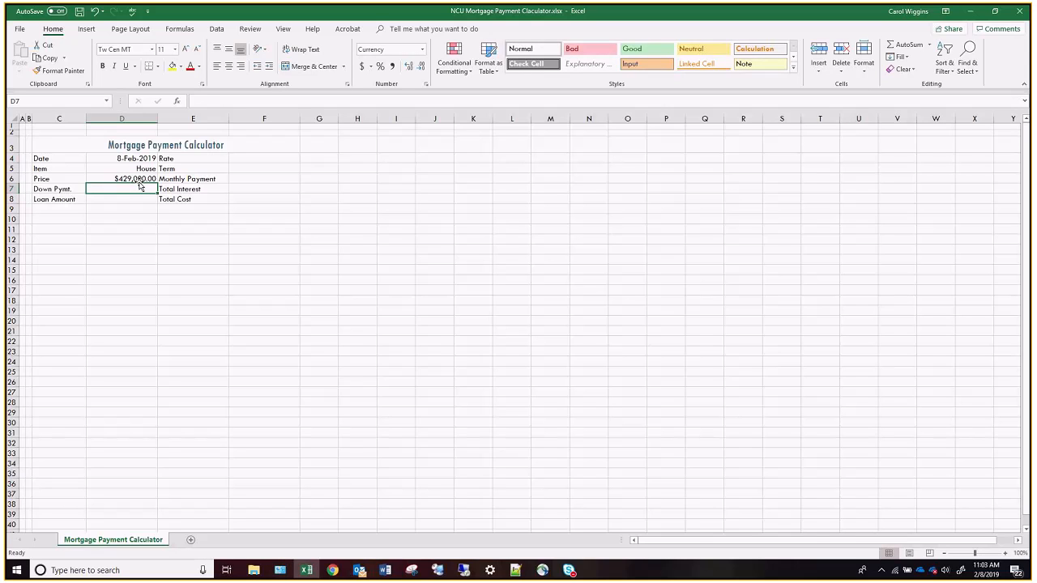
type("85000")
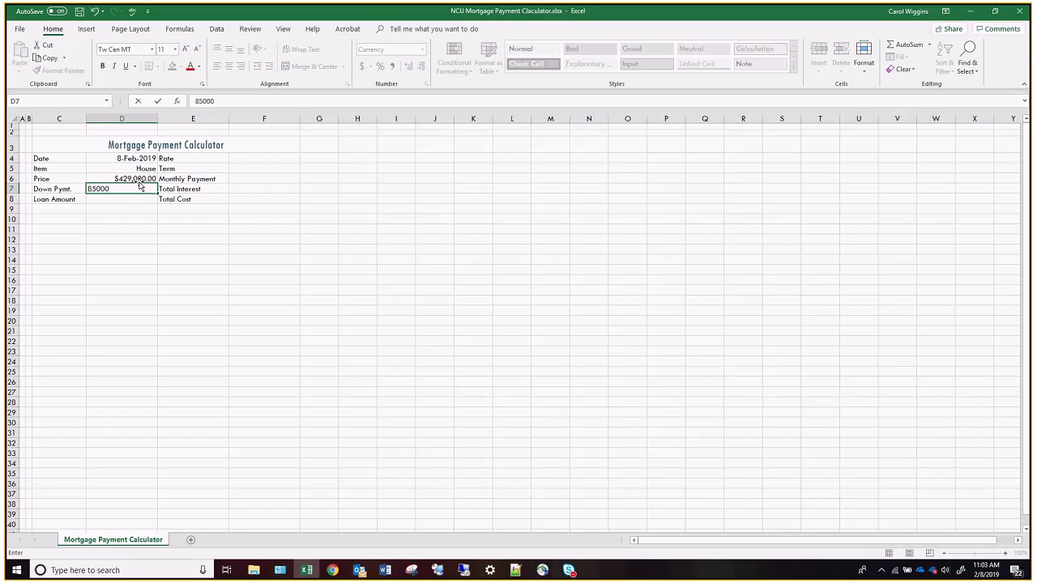
key("Return")
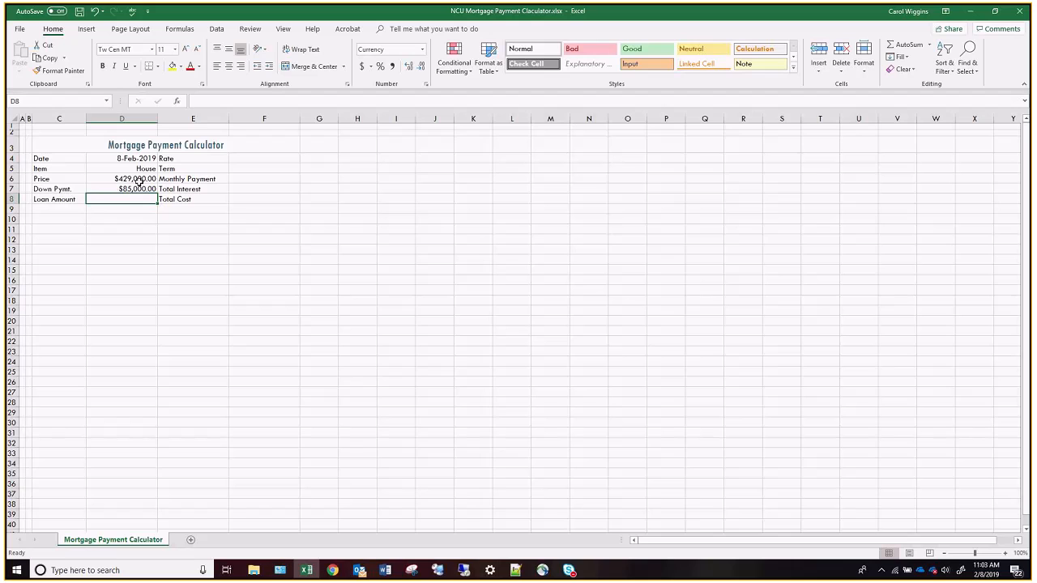
Enter 4.125% as the interest rate in cell F4.
key("Right")
key("Right")
key("Up")
key("Up")
key("Up")
key("Up")
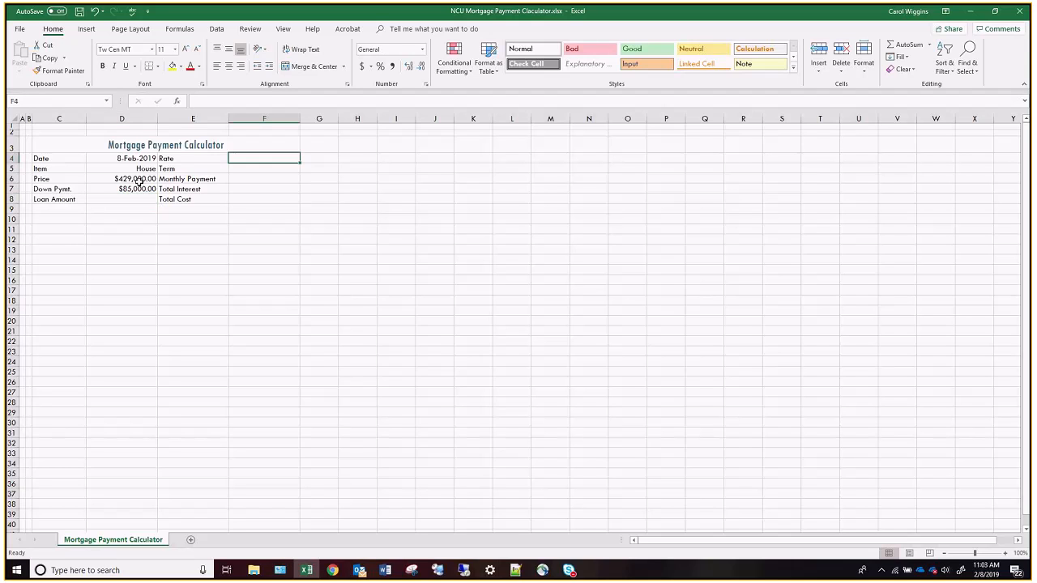
type("4.125%")
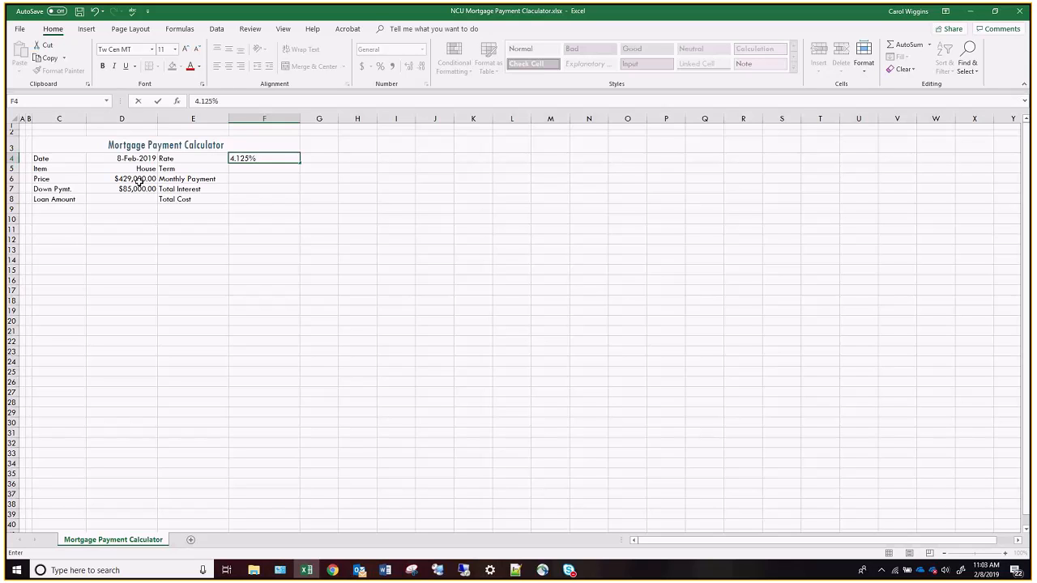
key("Return")
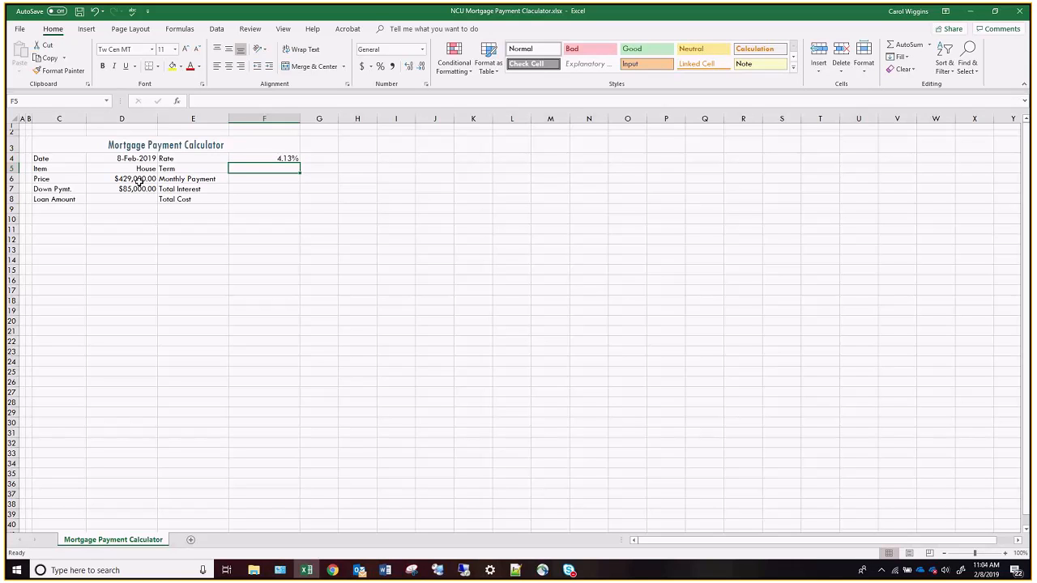
Enter a term of 15 in cell F5 and show the rate in F4 with three decimal places.
type("15")
key("Return")
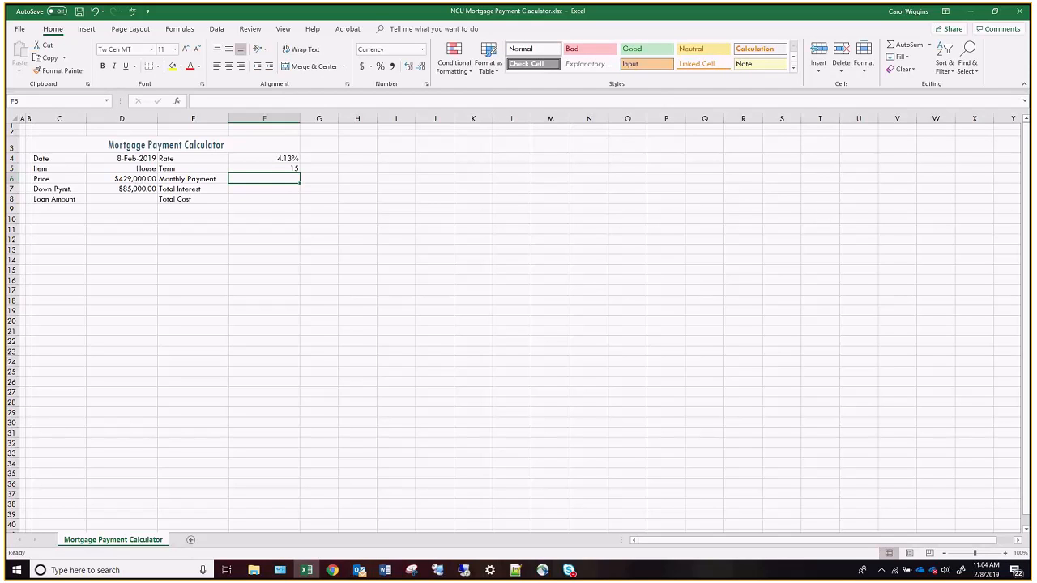
left_click(289, 159)
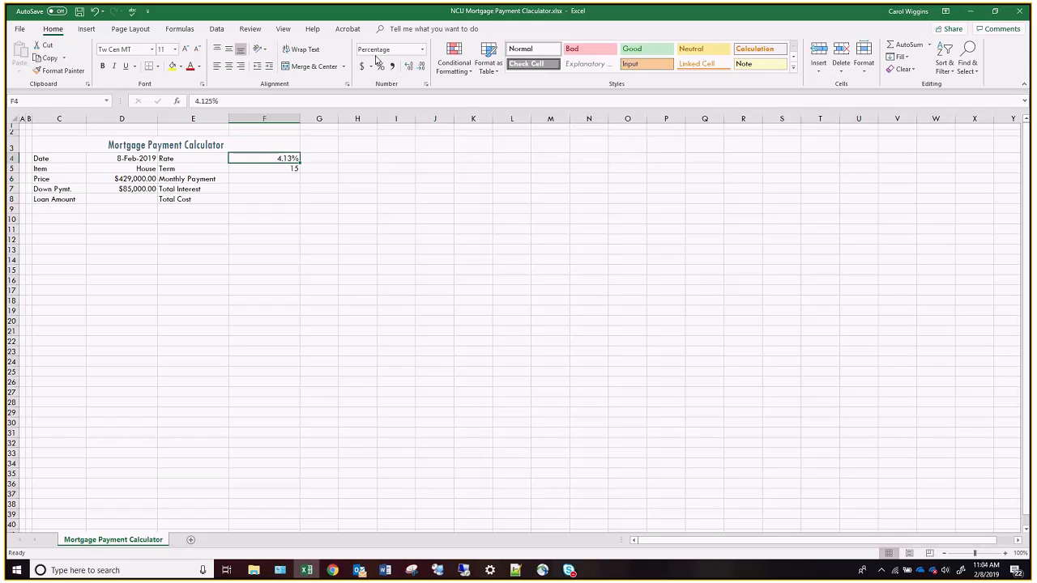
left_click(409, 67)
Create cell names for range C6:D8 from its left column labels, and go to the named cell Down_Pymt.
left_click_drag(56, 177, 106, 194)
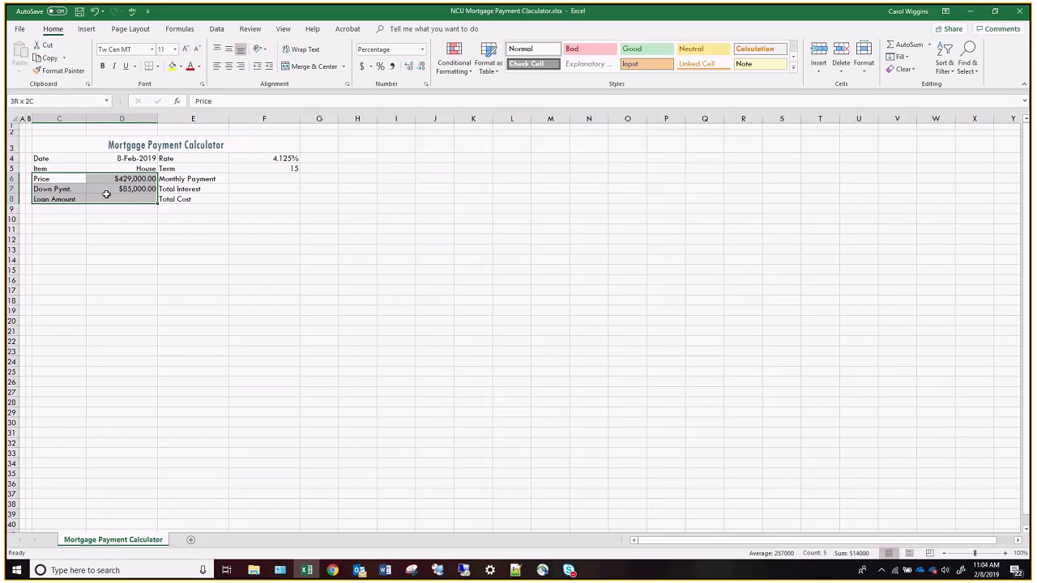
left_click_drag(106, 195, 106, 195)
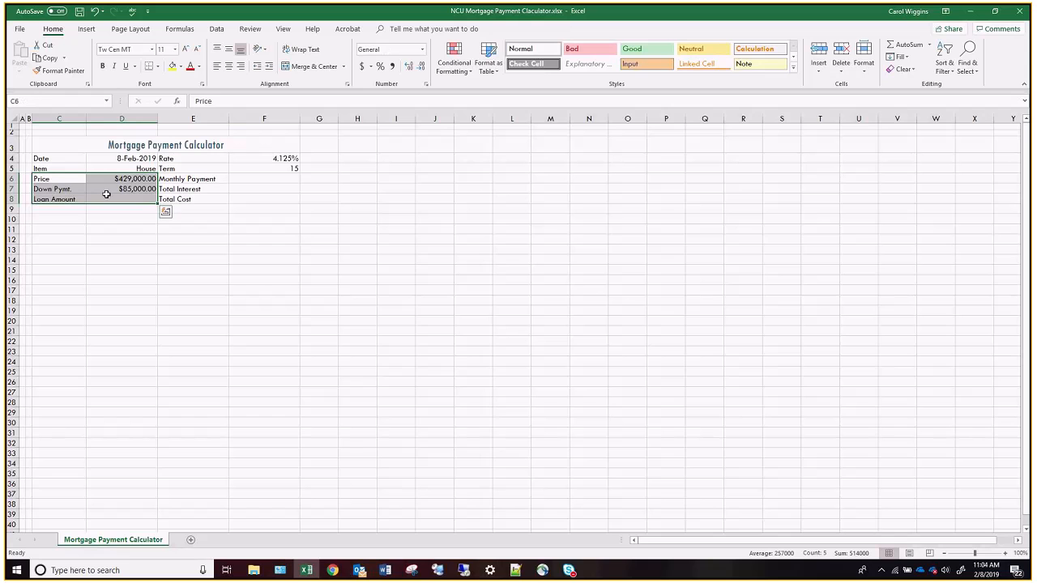
left_click(180, 30)
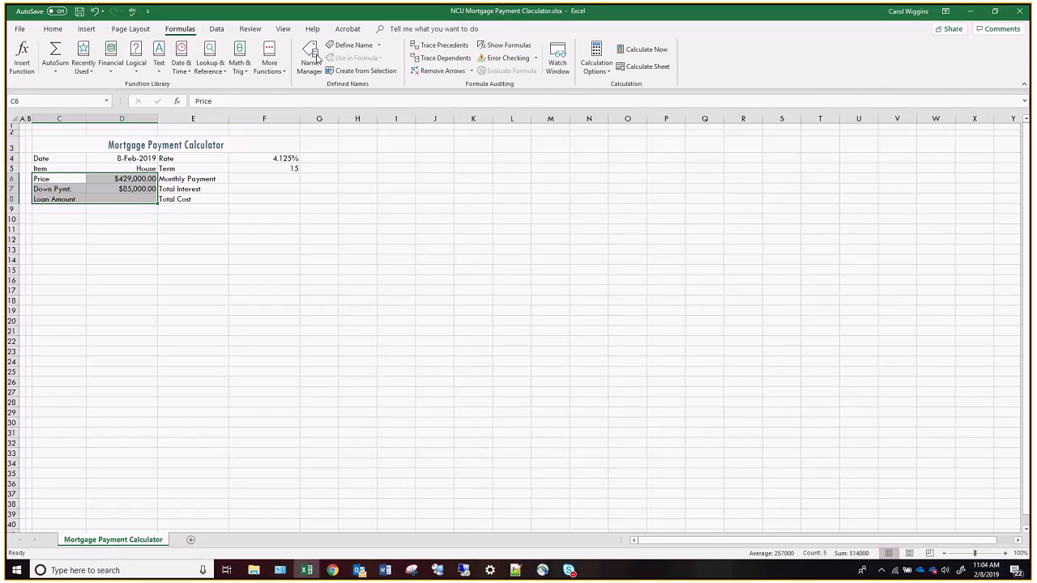
left_click(364, 72)
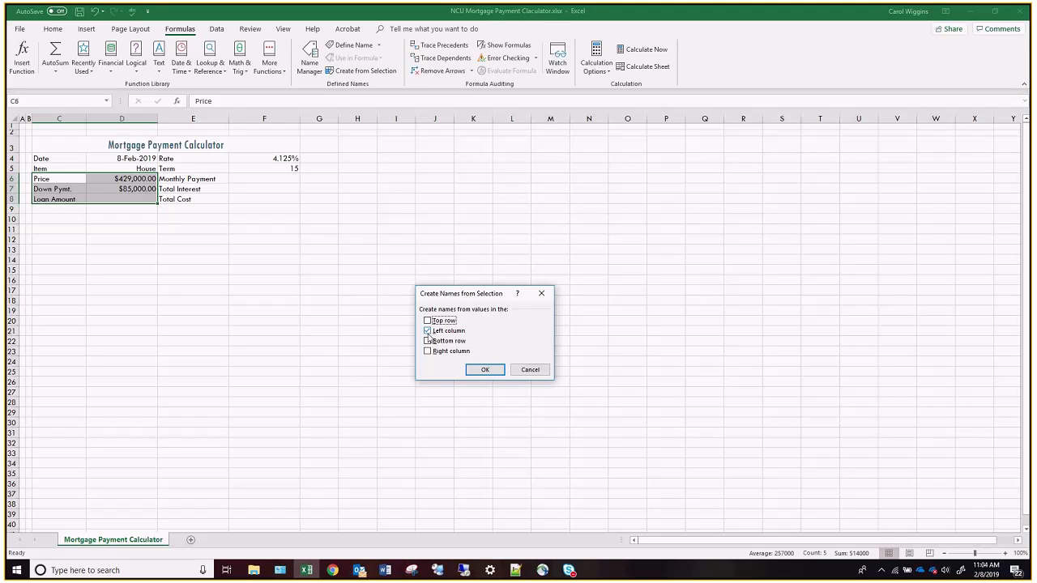
left_click(485, 371)
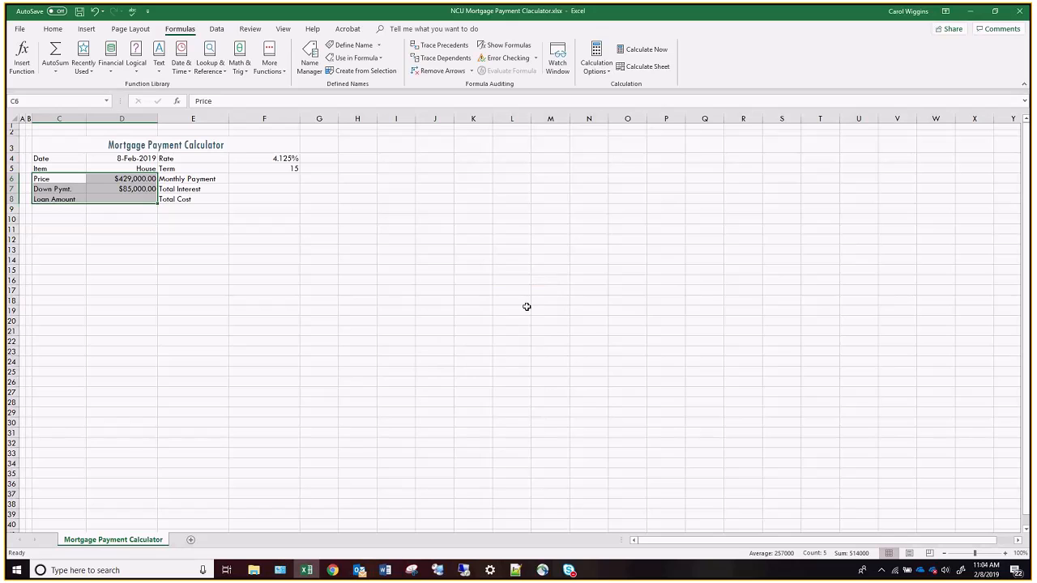
left_click(106, 100)
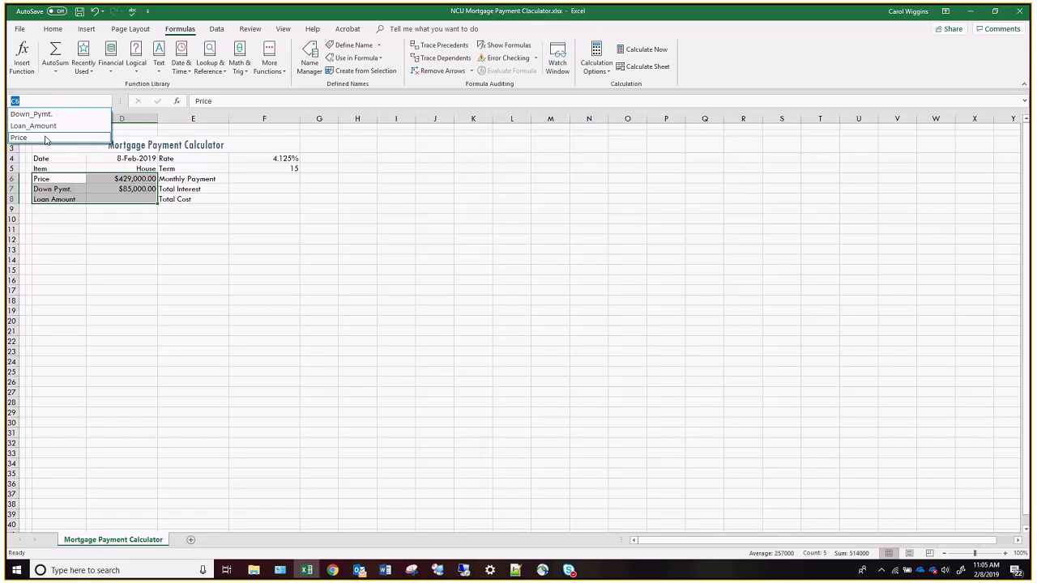
left_click(32, 115)
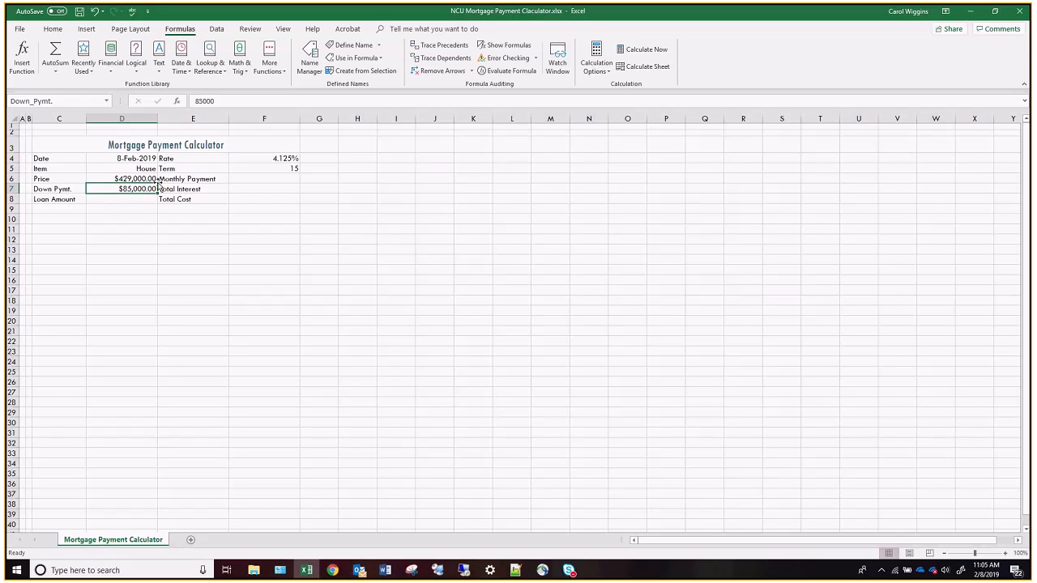
Create cell names for range E4:F8 from its left column labels, and check the list of defined names.
left_click_drag(181, 158, 255, 200)
left_click(364, 71)
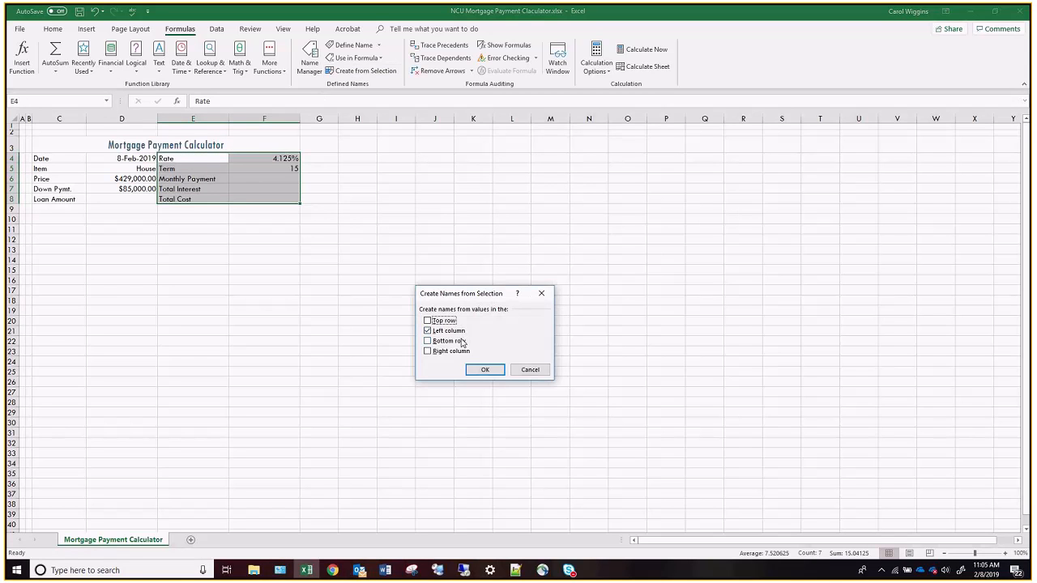
left_click(491, 369)
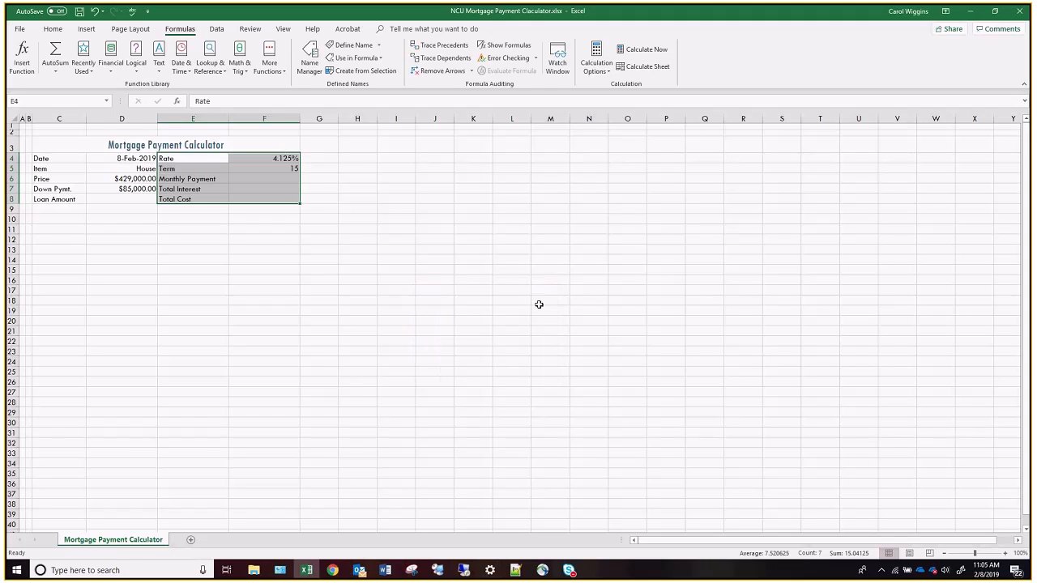
left_click(216, 178)
left_click(106, 100)
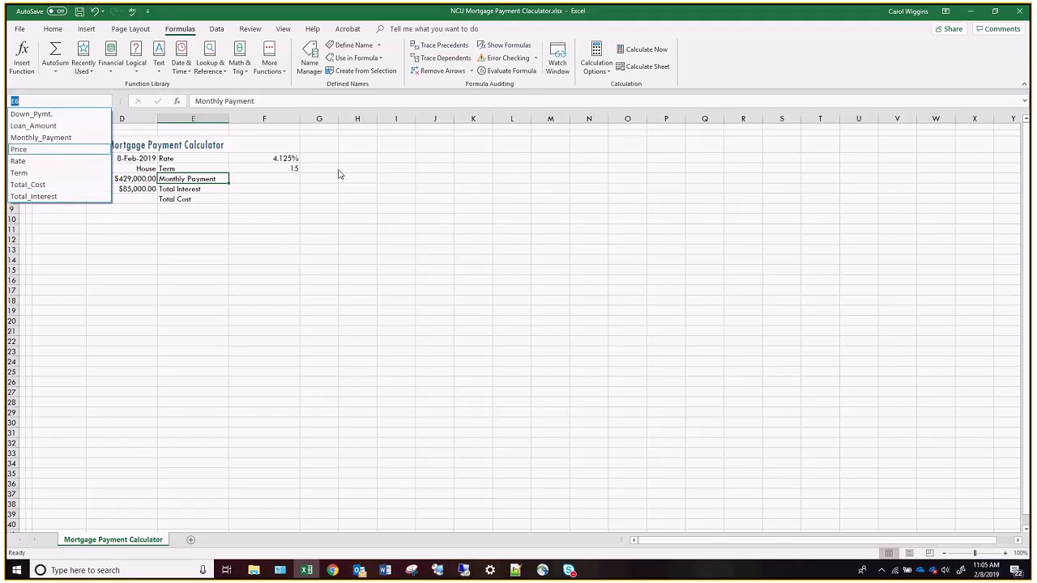
left_click(359, 262)
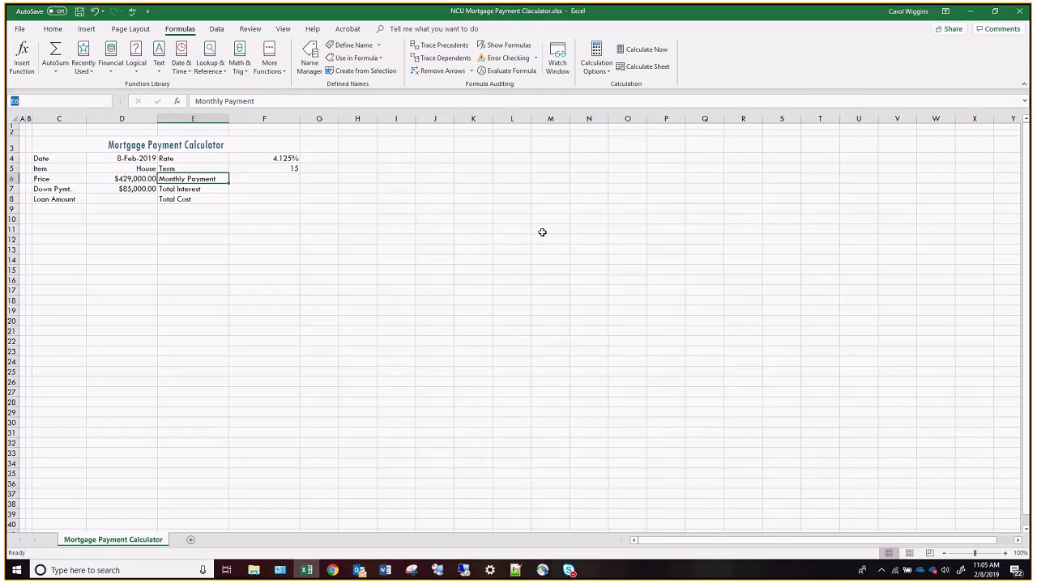
Calculate the loan amount in cell D8 with the formula =Price-Down_Pymt. using the defined names.
left_click(110, 199)
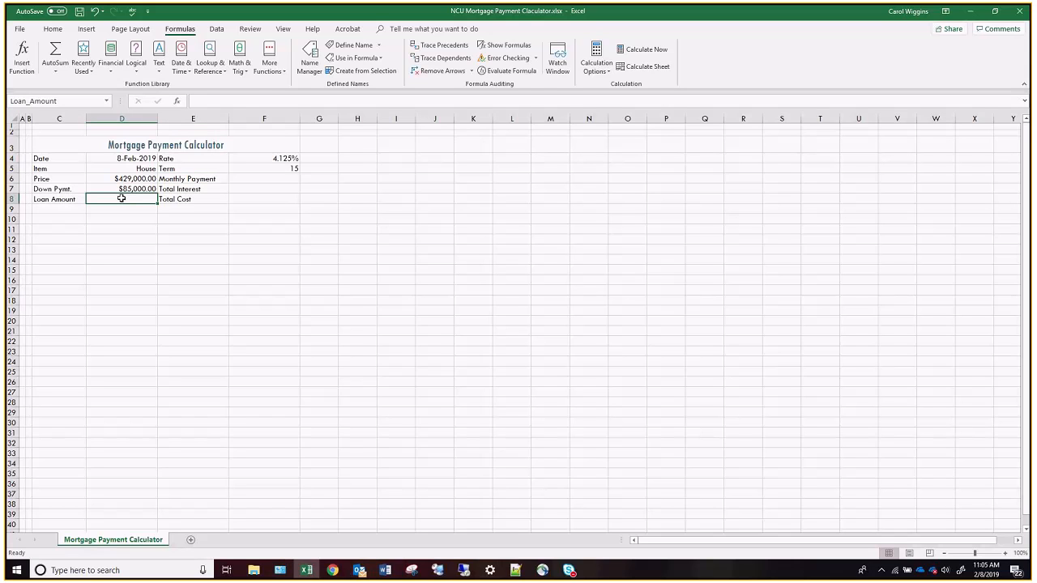
type("=")
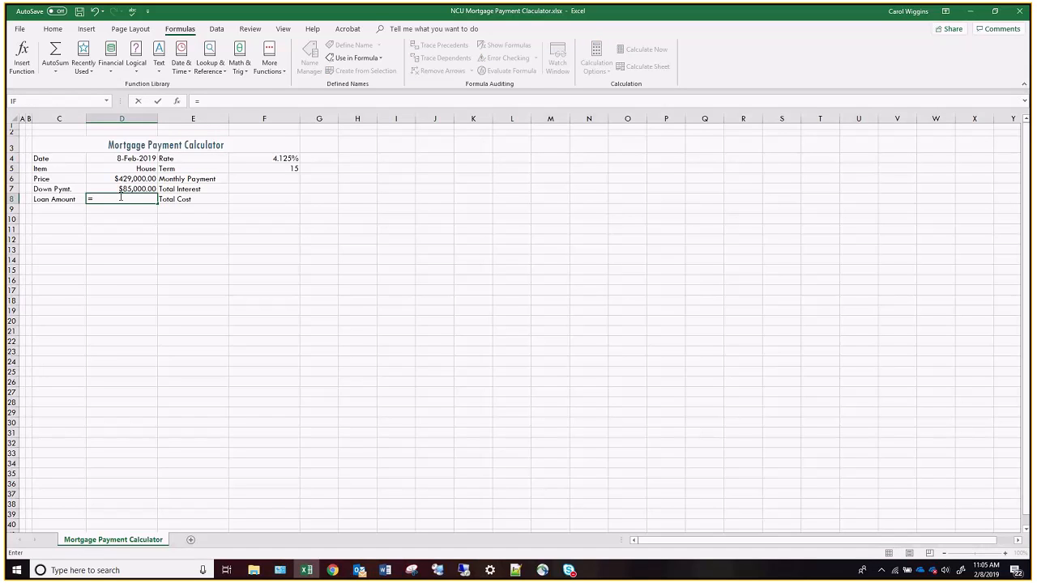
type("Price")
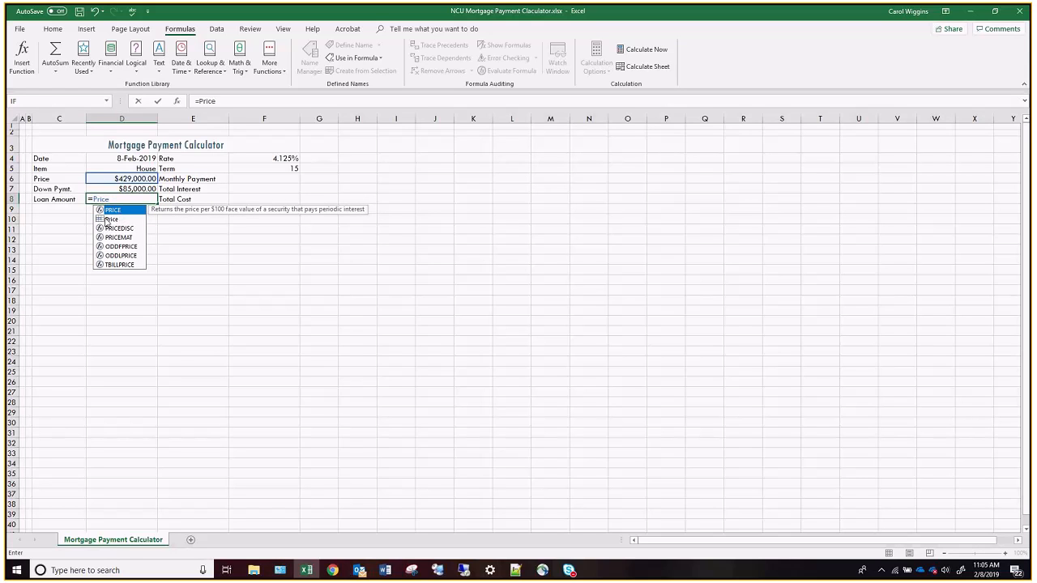
left_click(111, 220)
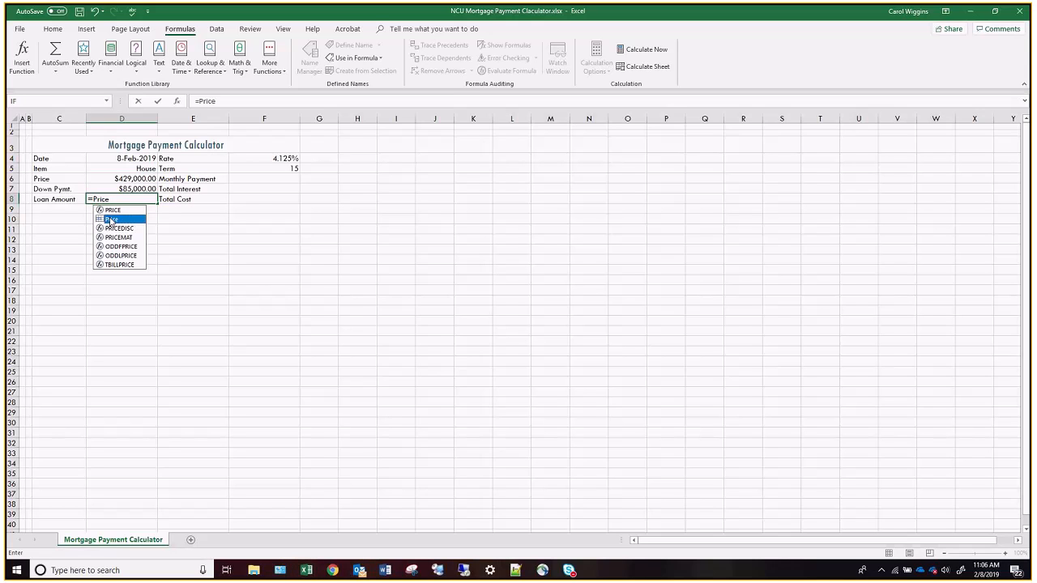
type("-d")
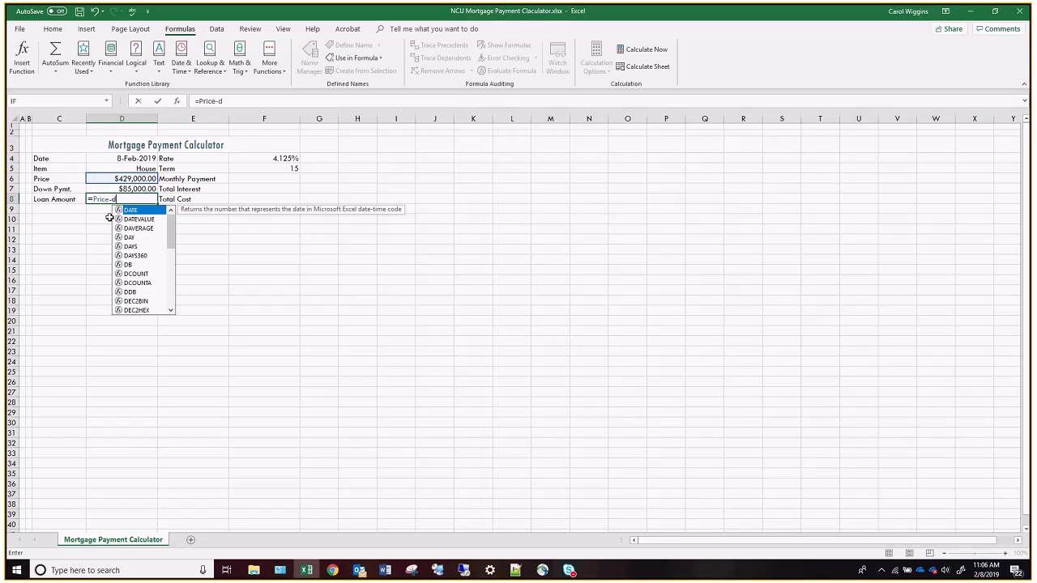
type("own")
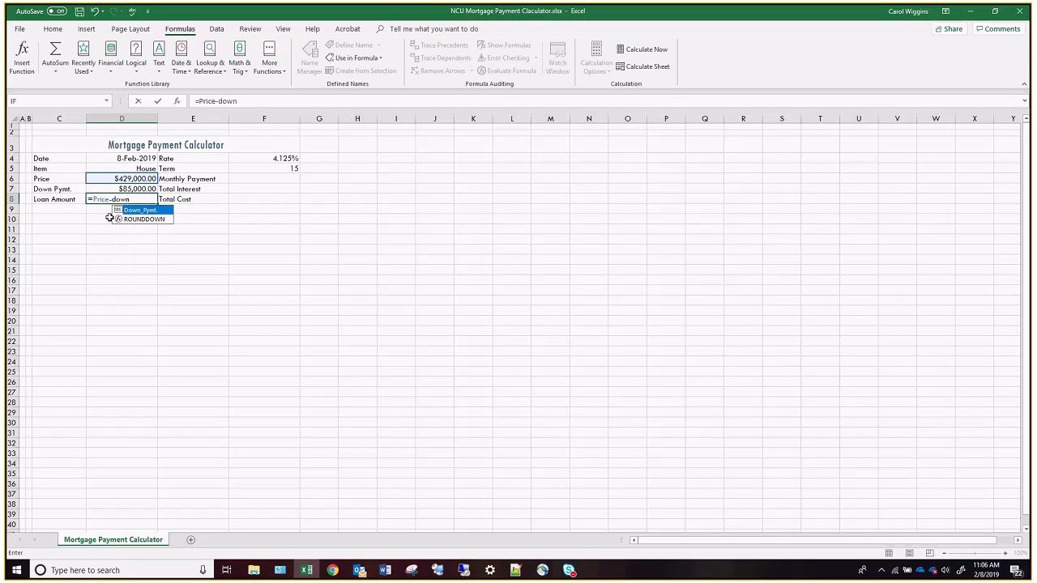
key("Tab")
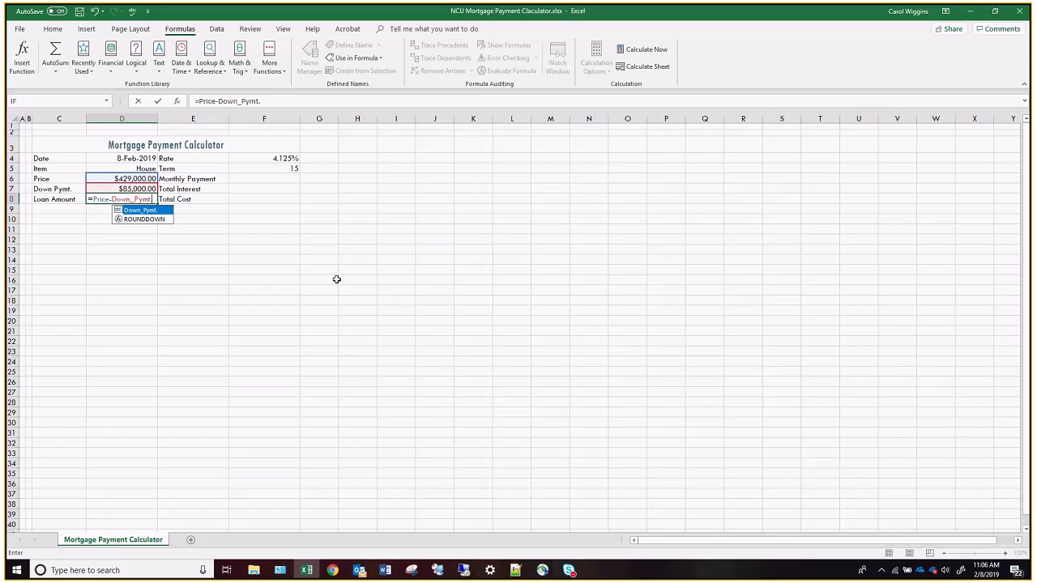
key("Return")
Begin the monthly payment formula in cell F6 as a negative PMT function with Rate/12 as its rate argument.
key("Up")
key("Up")
key("Up")
key("Right")
key("Right")
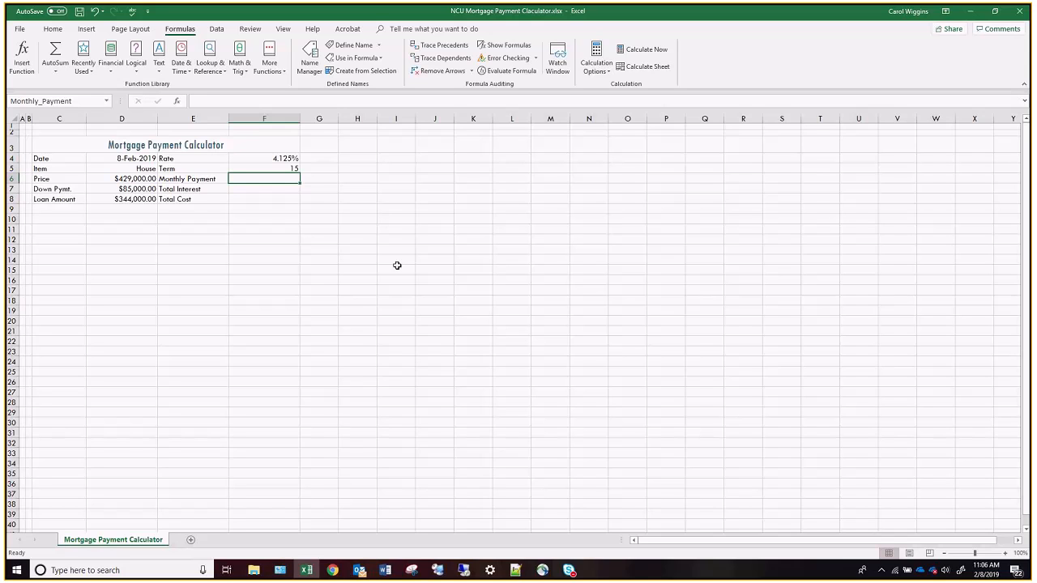
type("-")
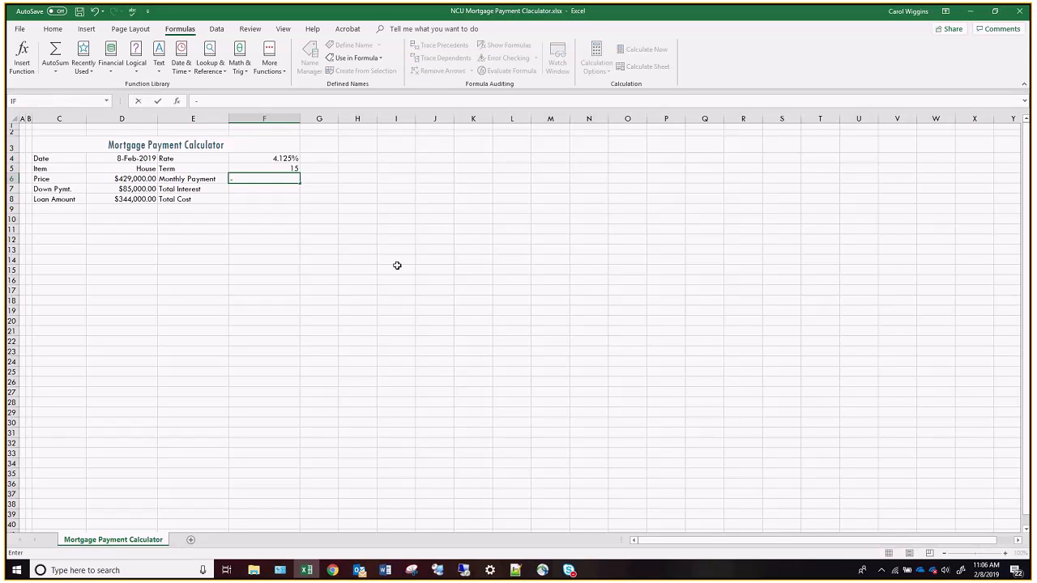
type("pmt")
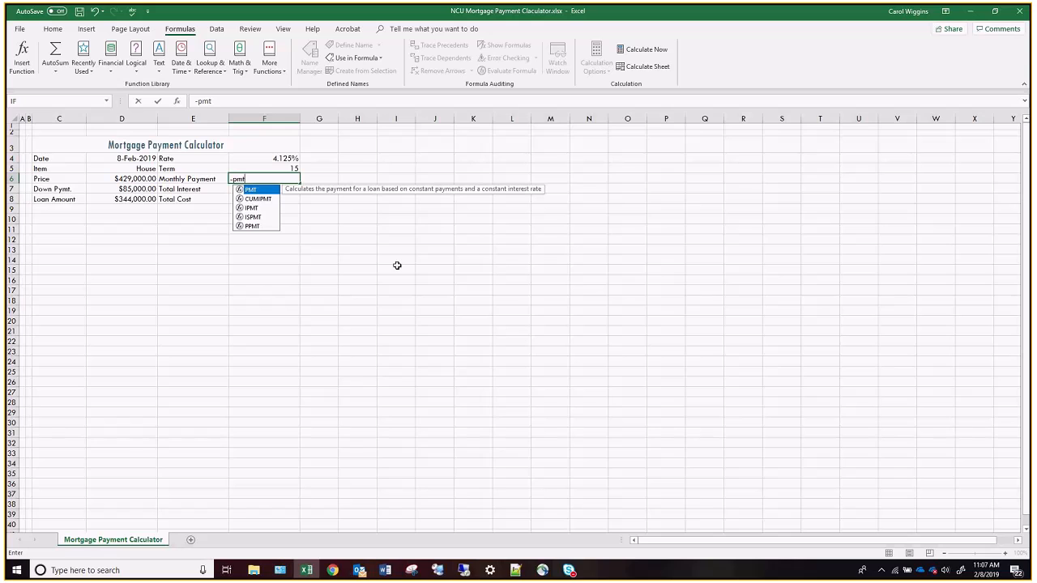
type("(")
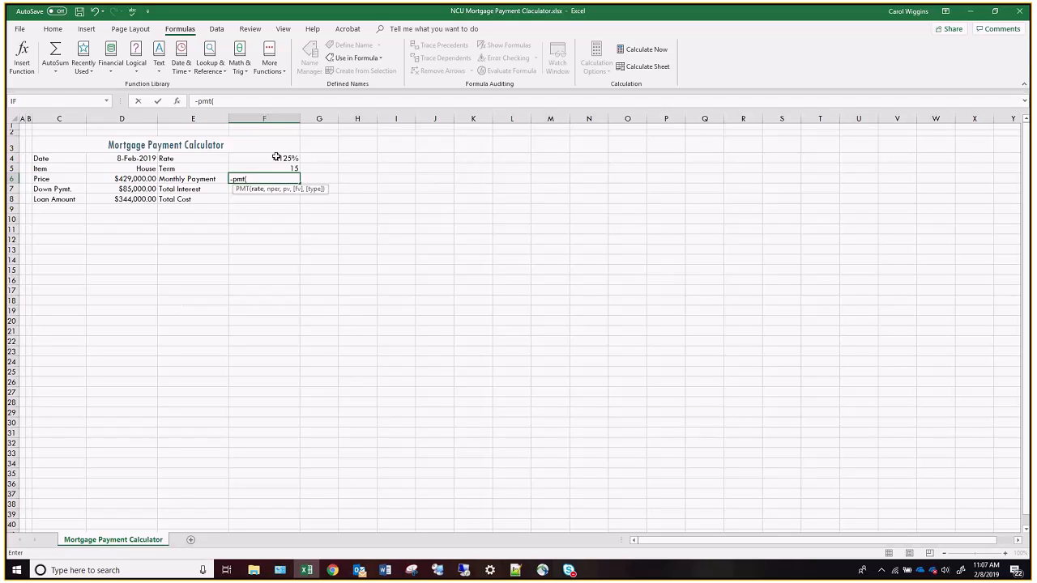
type("rate")
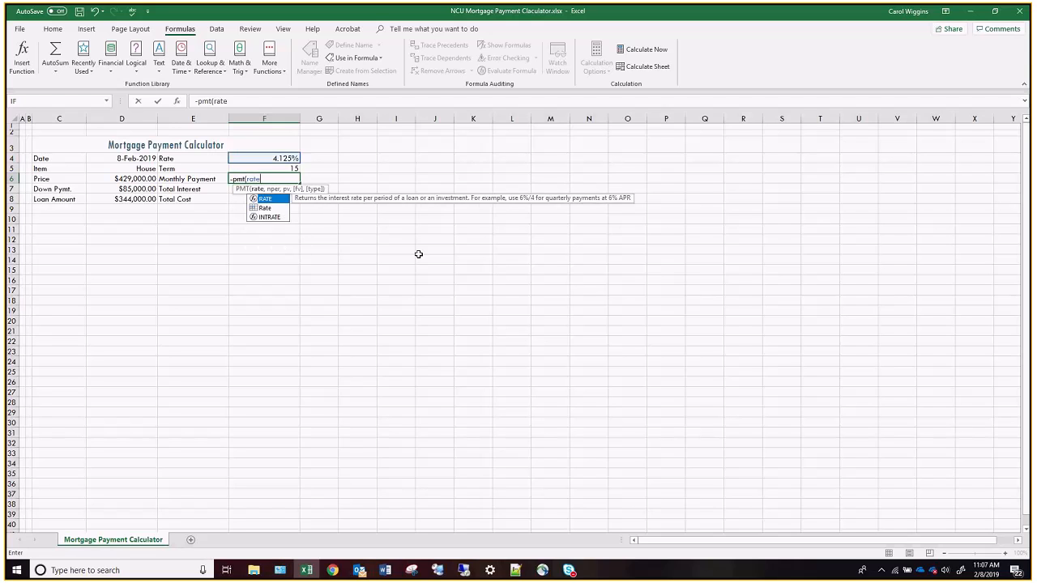
key("Down")
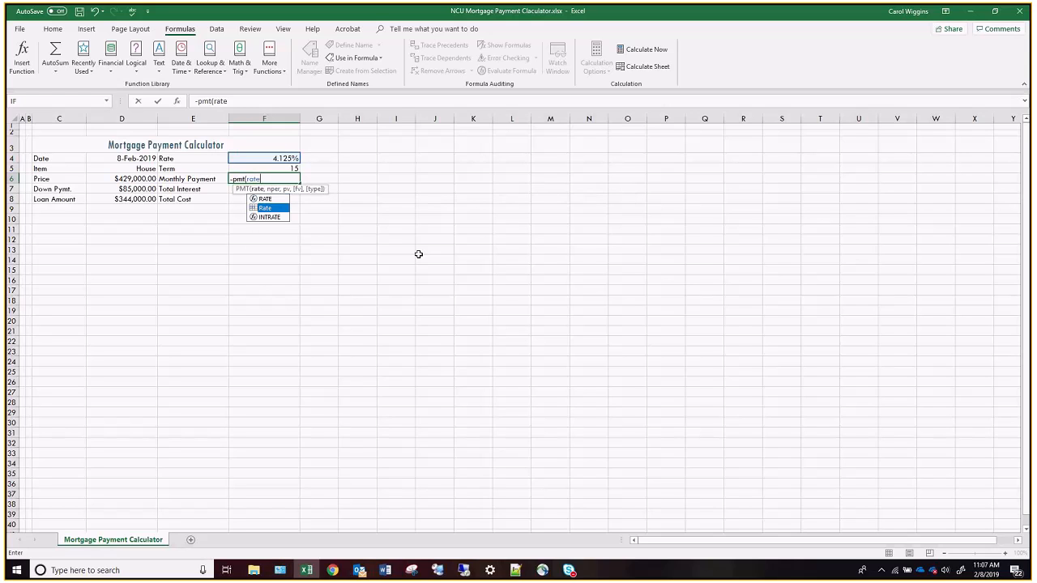
key("Tab")
type("/12")
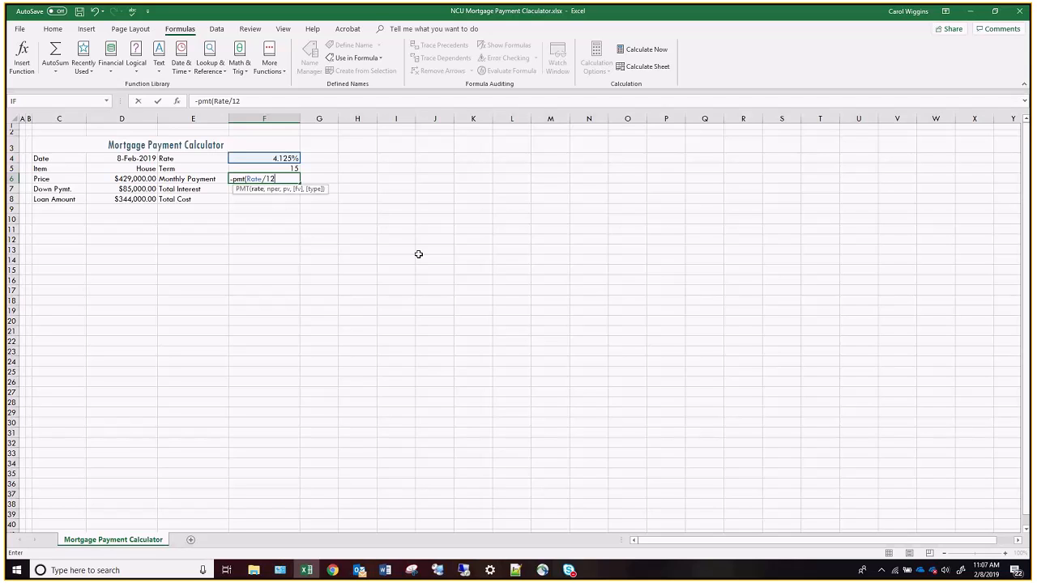
Complete the payment formula in F6 with 12*Term as the number of periods and Loan_Amount as the present value.
type(",")
type("12*Term")
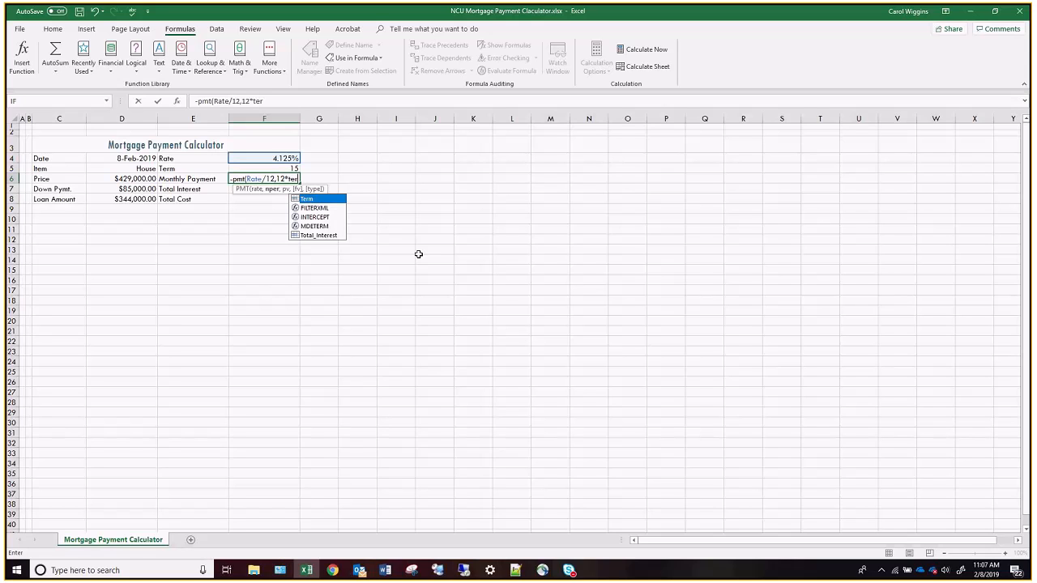
type(",")
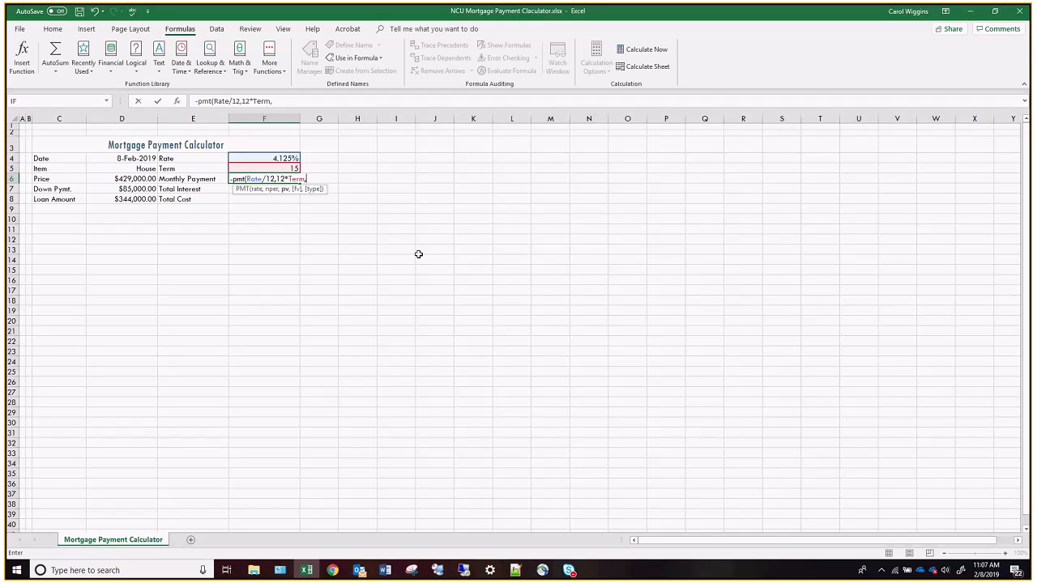
type("laon")
key("BackSpace")
key("BackSpace")
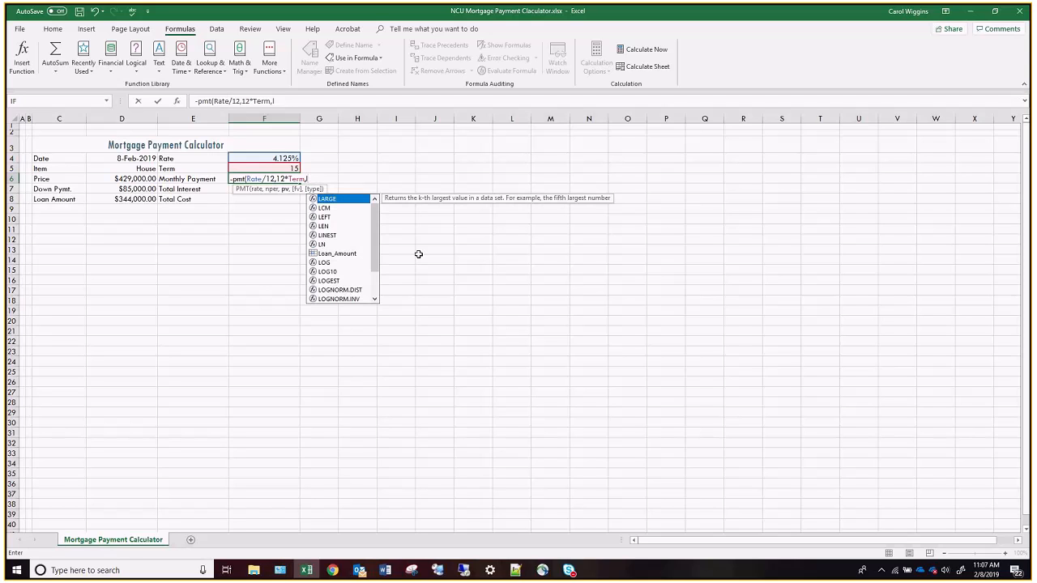
type("oan")
key("Tab")
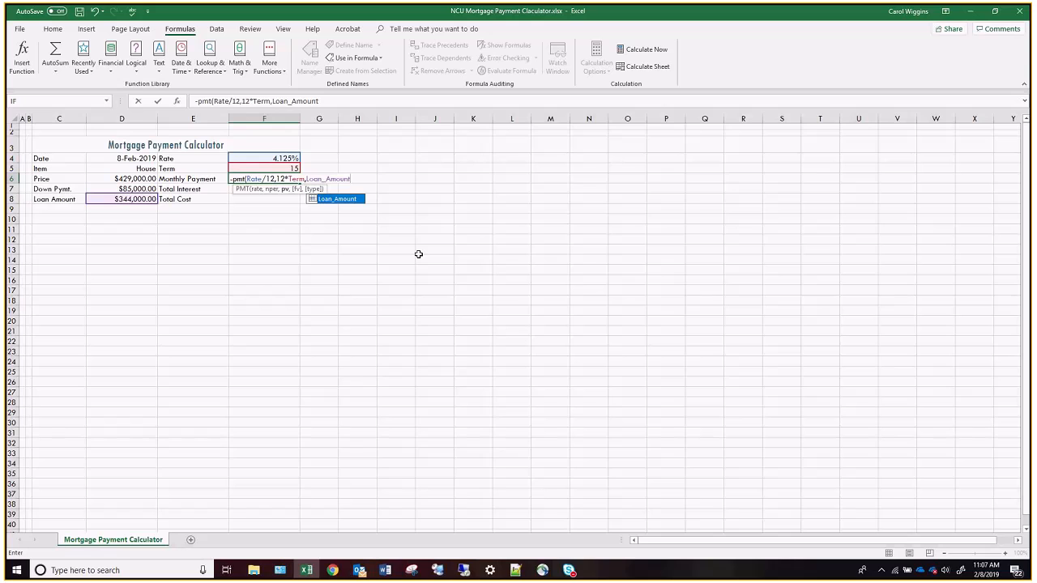
type(")")
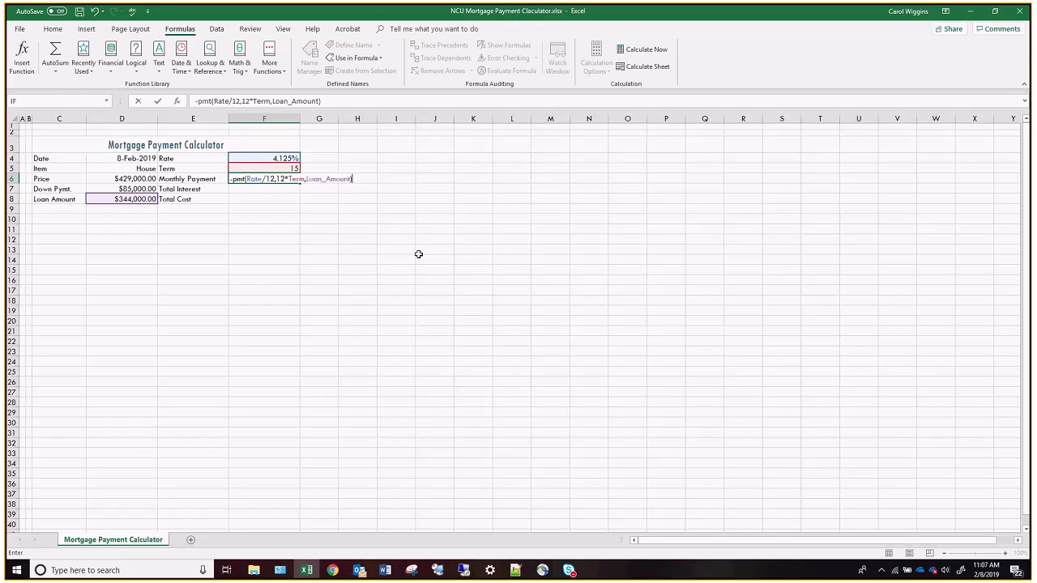
key("Return")
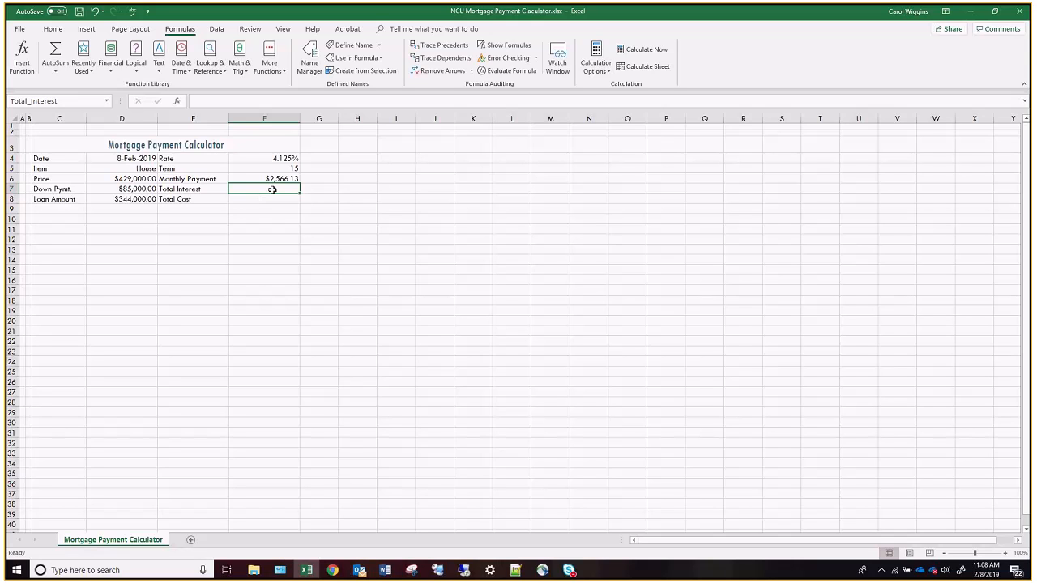
Calculate the total interest in cell F7 with the formula =12*Term*Monthly_Payment-Loan_Amount.
type("=12*")
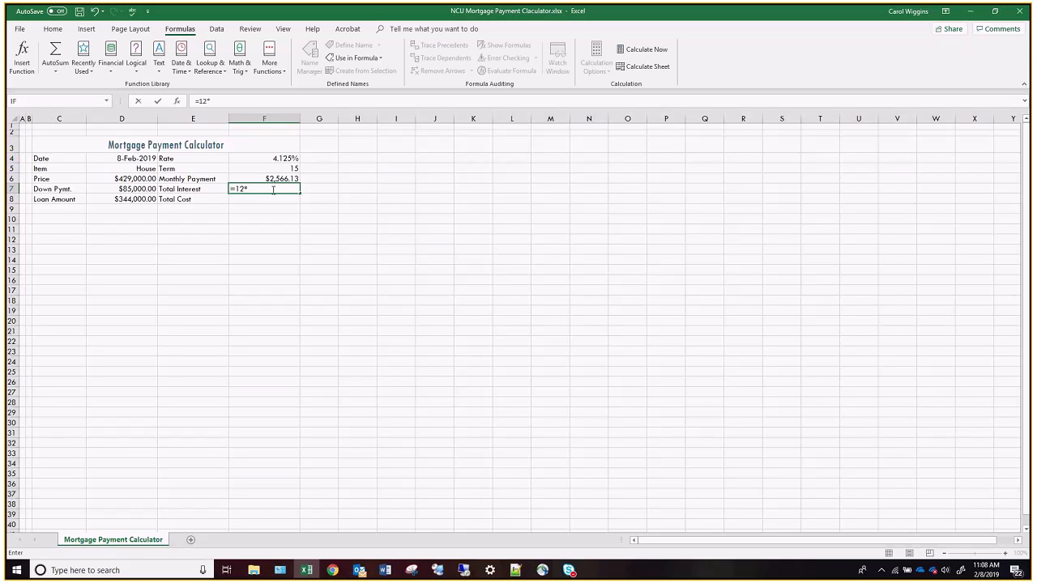
type("ter")
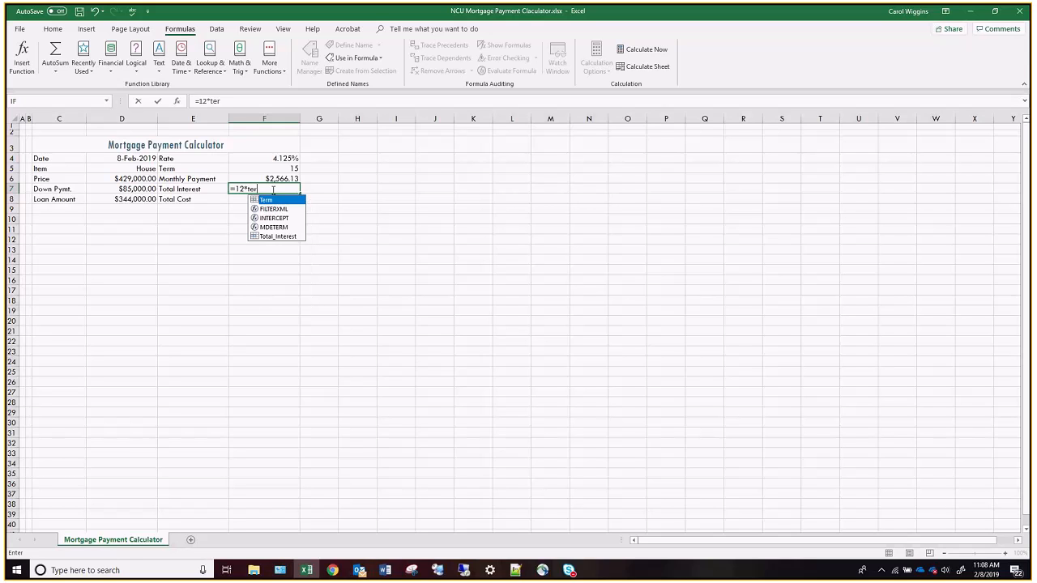
type("m")
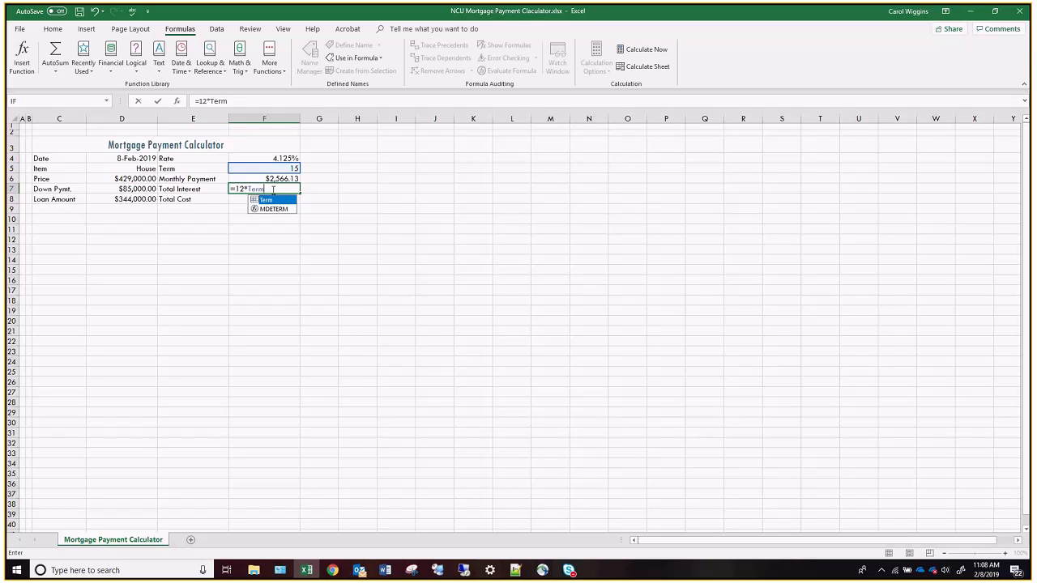
type("*month")
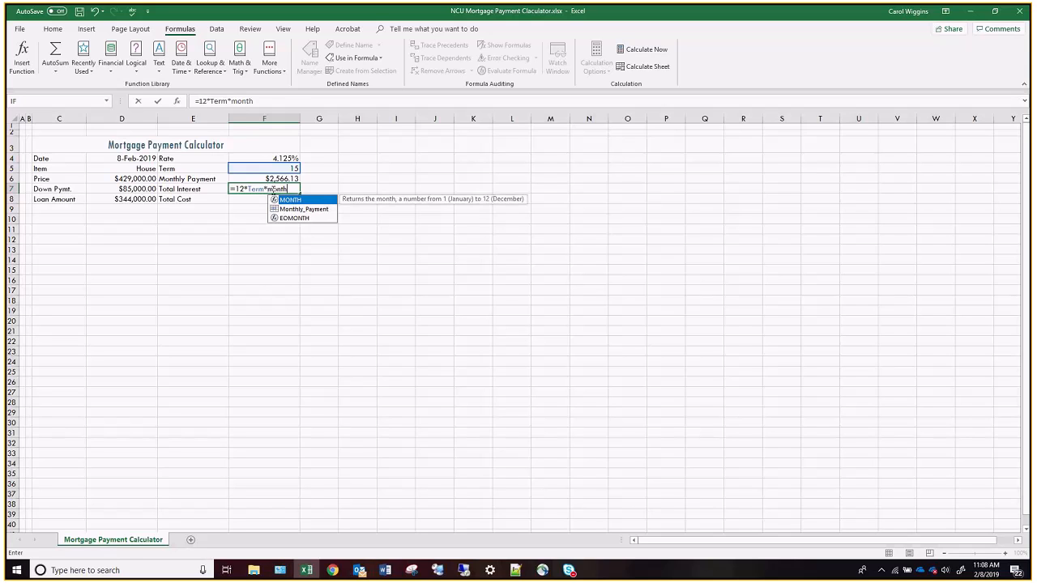
key("Down")
key("Tab")
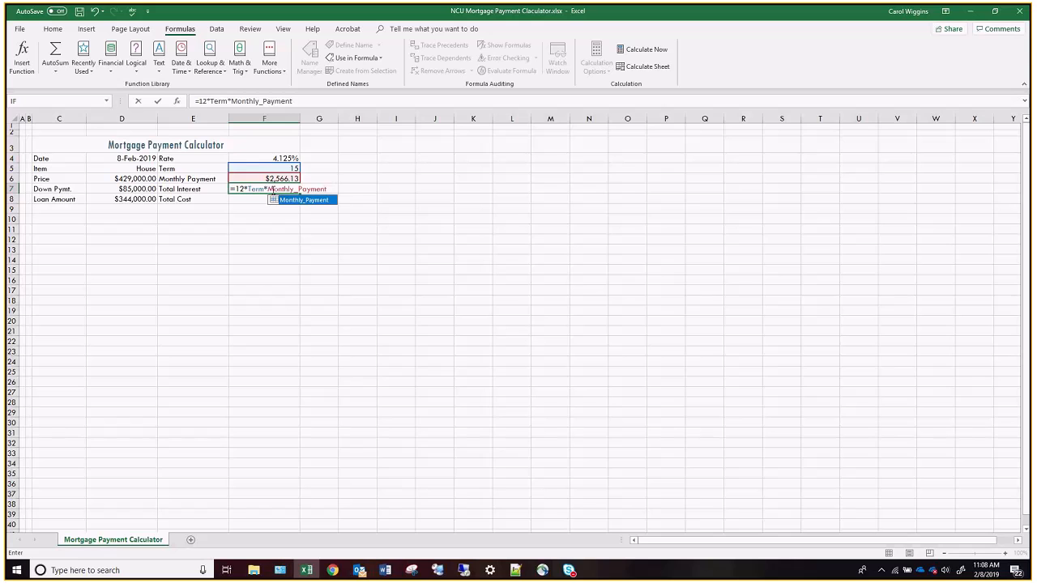
type("-")
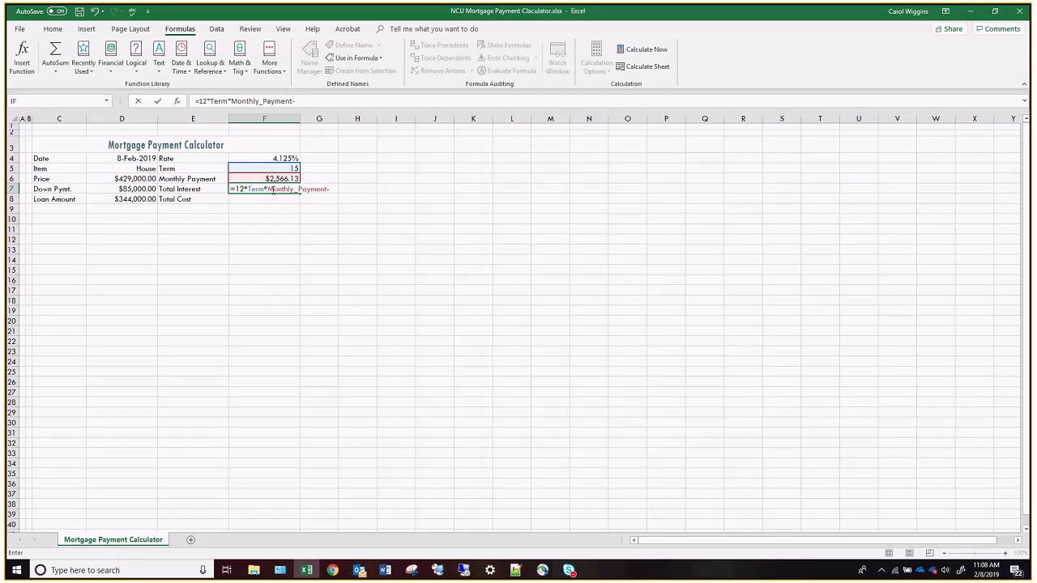
type("Loan_Amount")
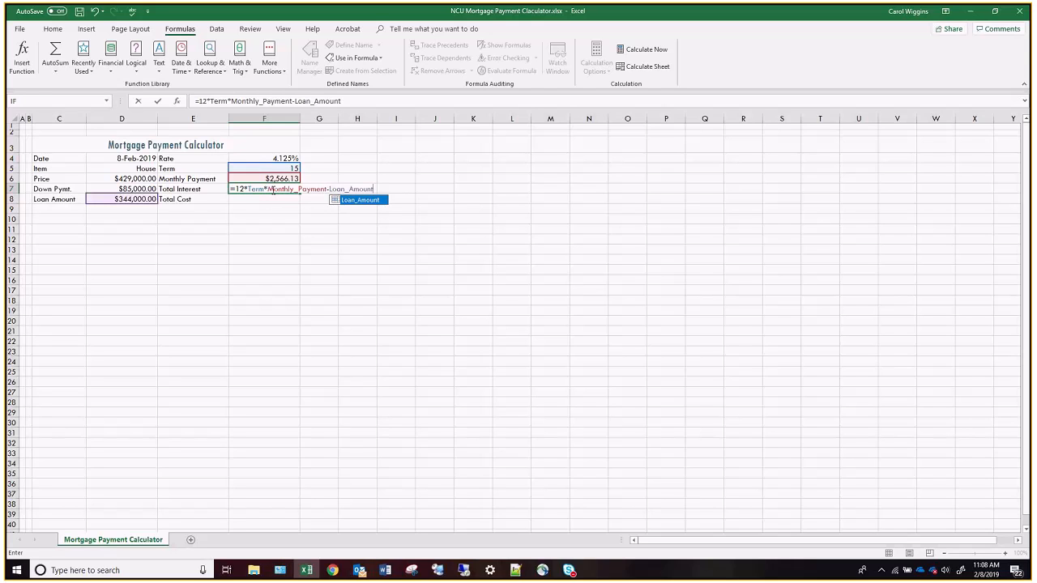
key("Return")
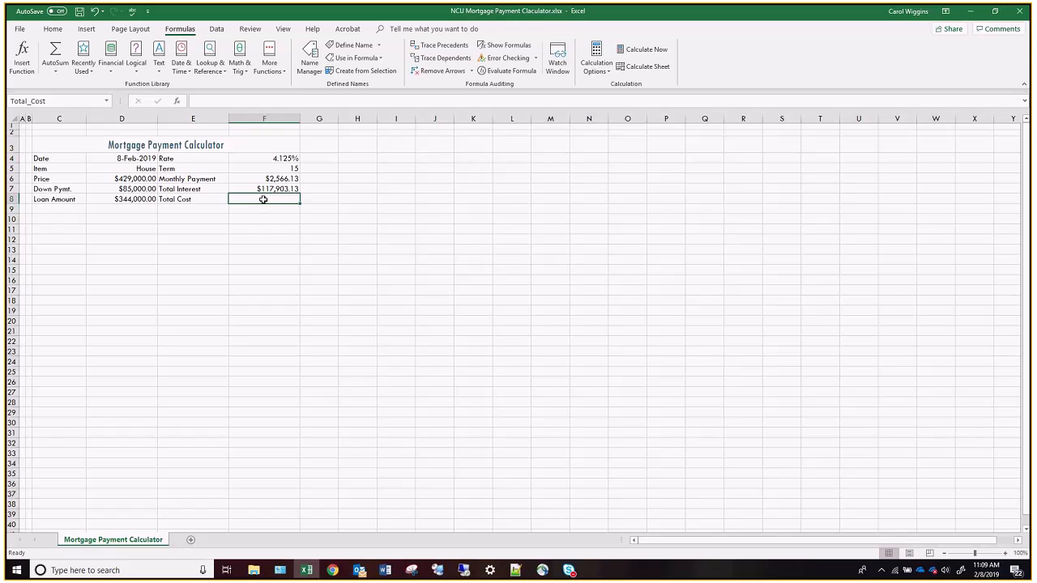
Calculate the total cost in cell F8 with the formula =Price+Total_Interest, and select cell C9.
type("=price")
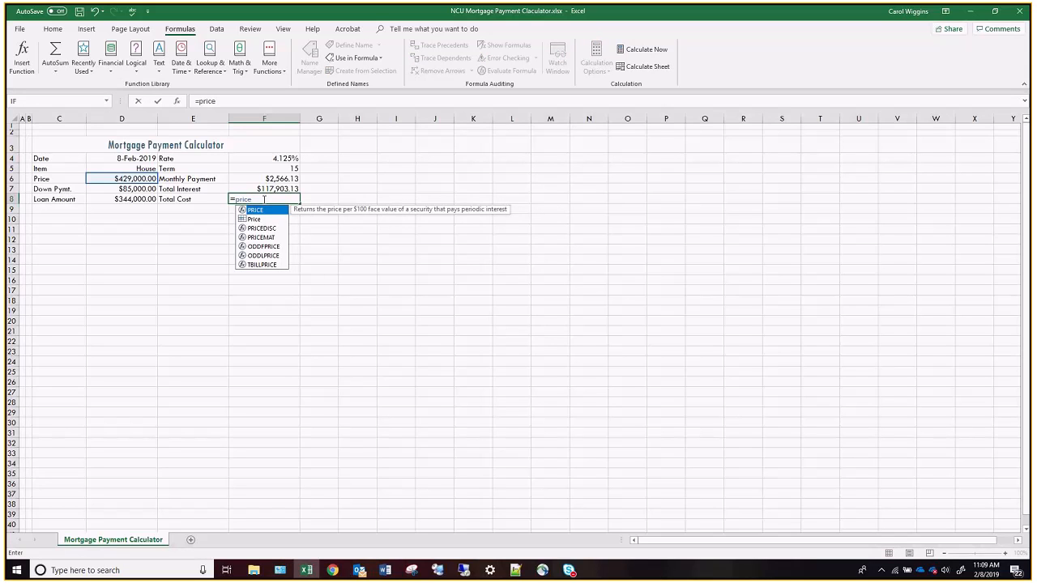
key("Down")
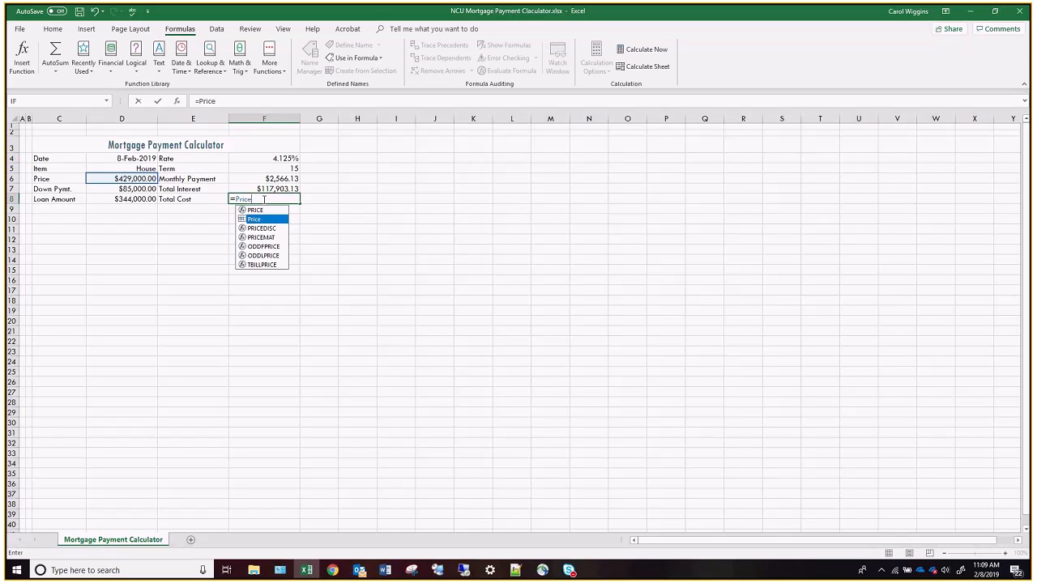
type("*")
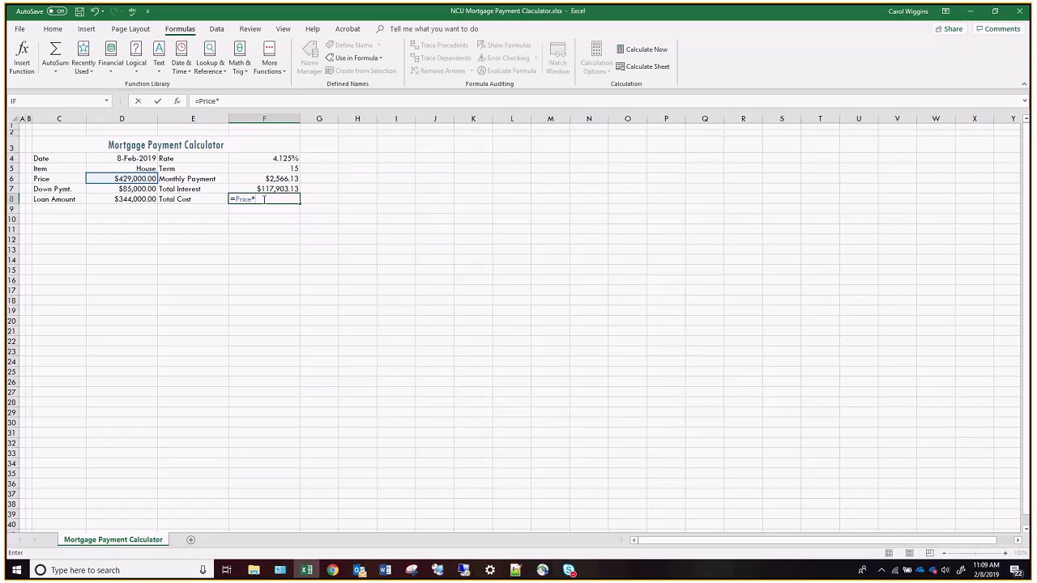
key("BackSpace")
type("+total")
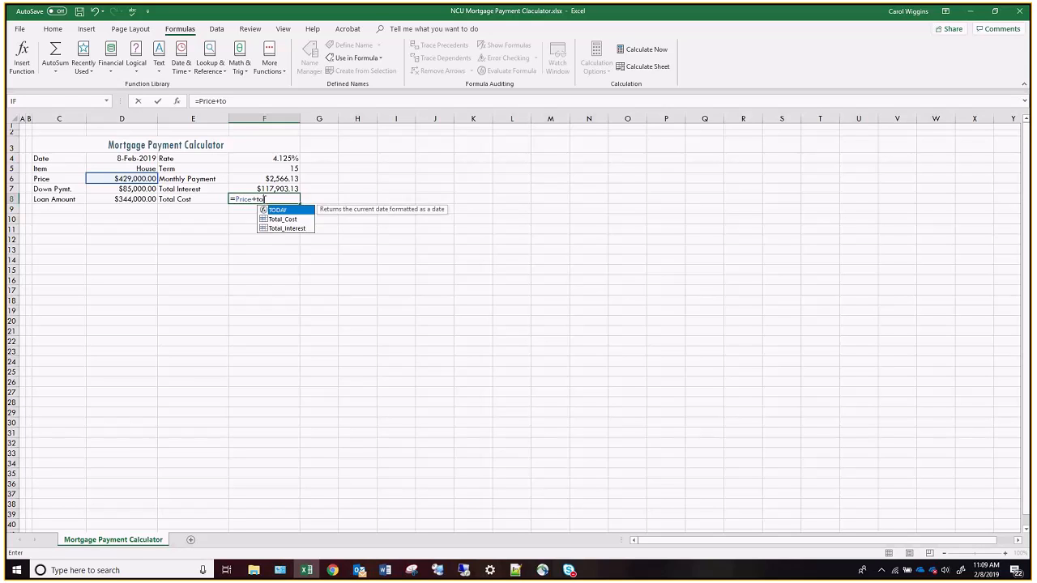
key("Down")
key("Tab")
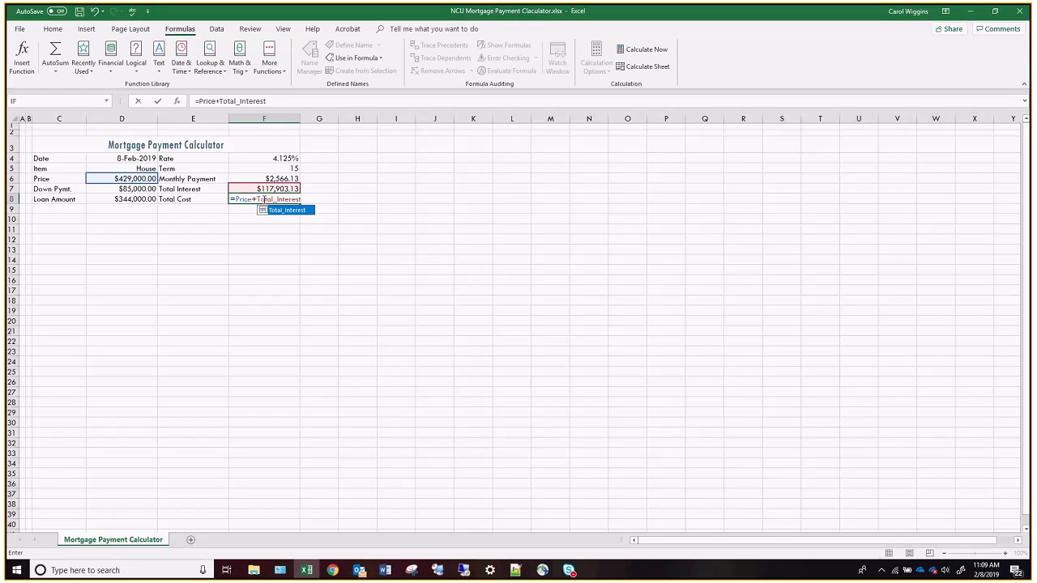
key("Return")
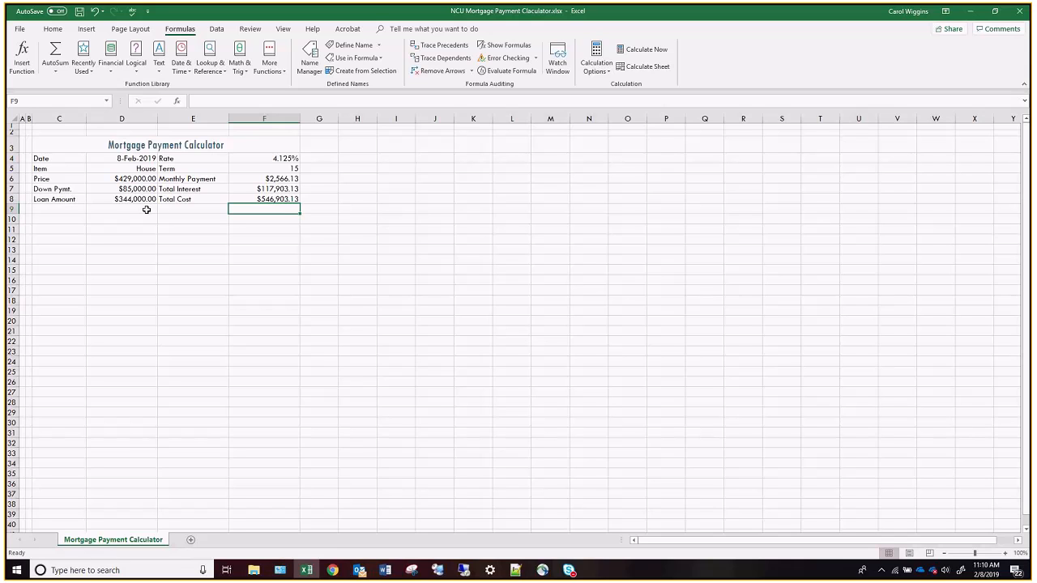
left_click(70, 211)
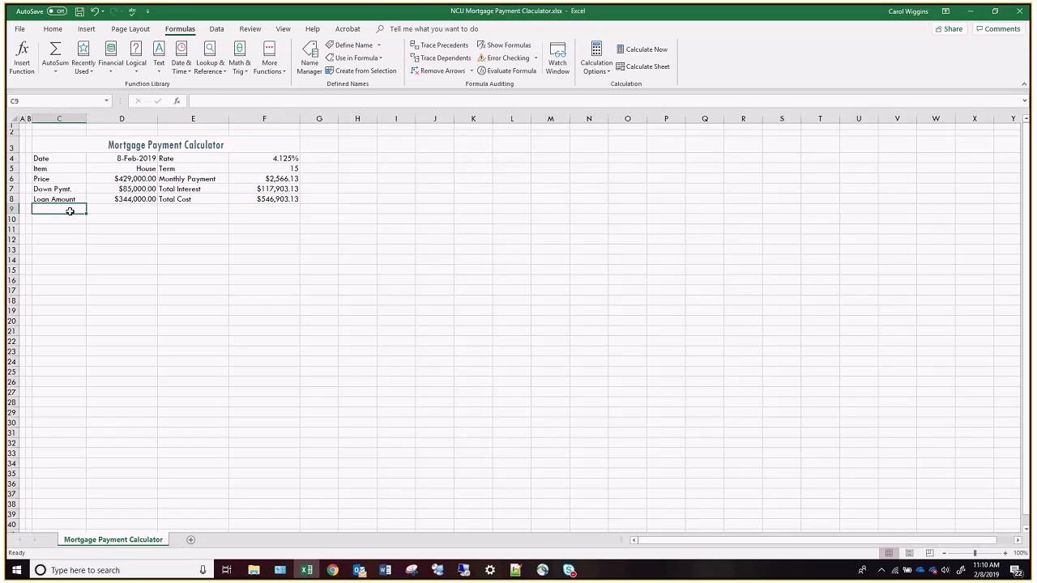
Enter the section title Varying Interest Rate Schedule in cell C9.
type("Vary")
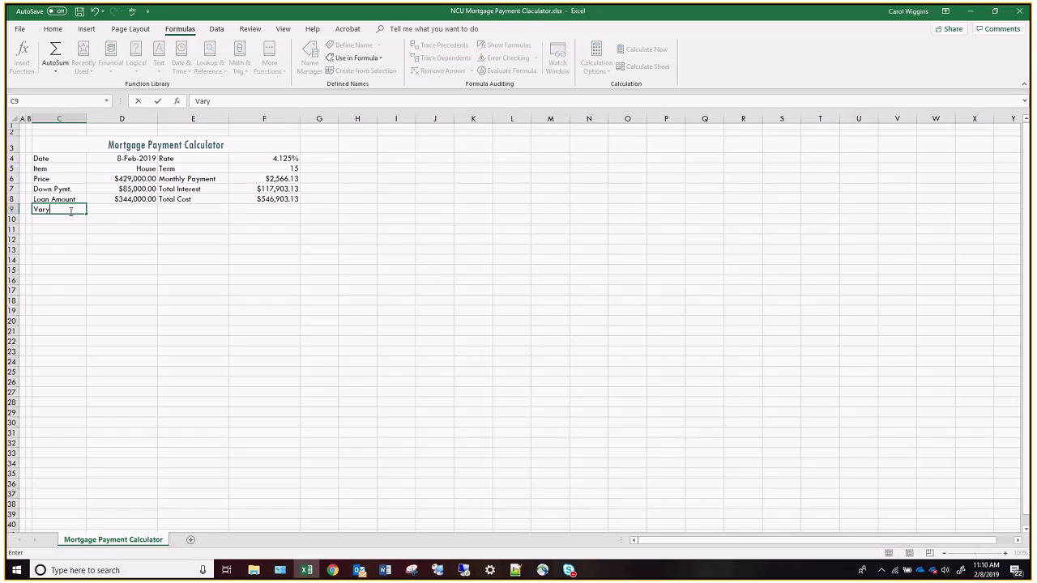
type("ing Interest Rat")
type("e Schedule")
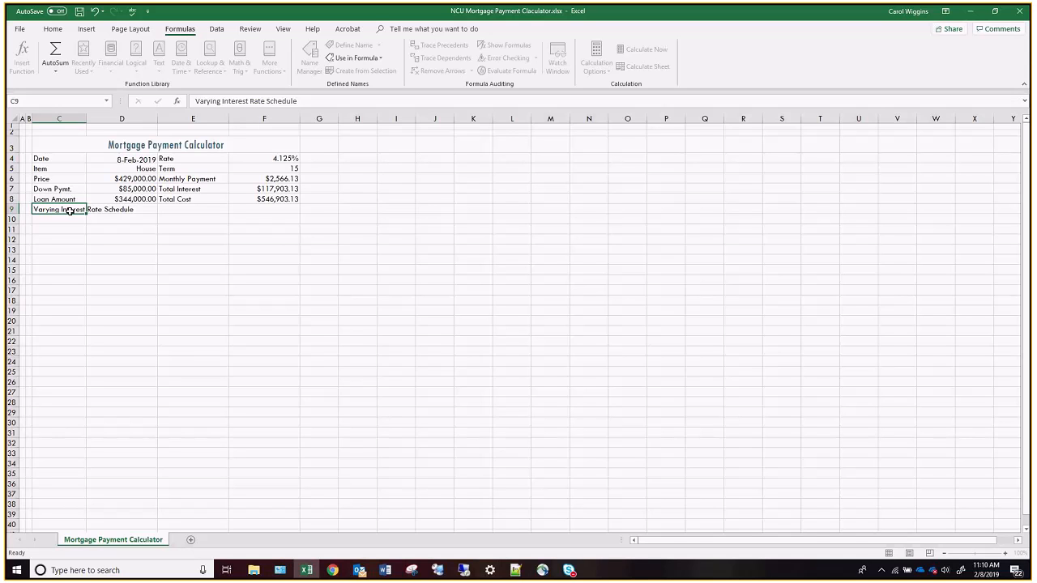
key("Return")
left_click(70, 211)
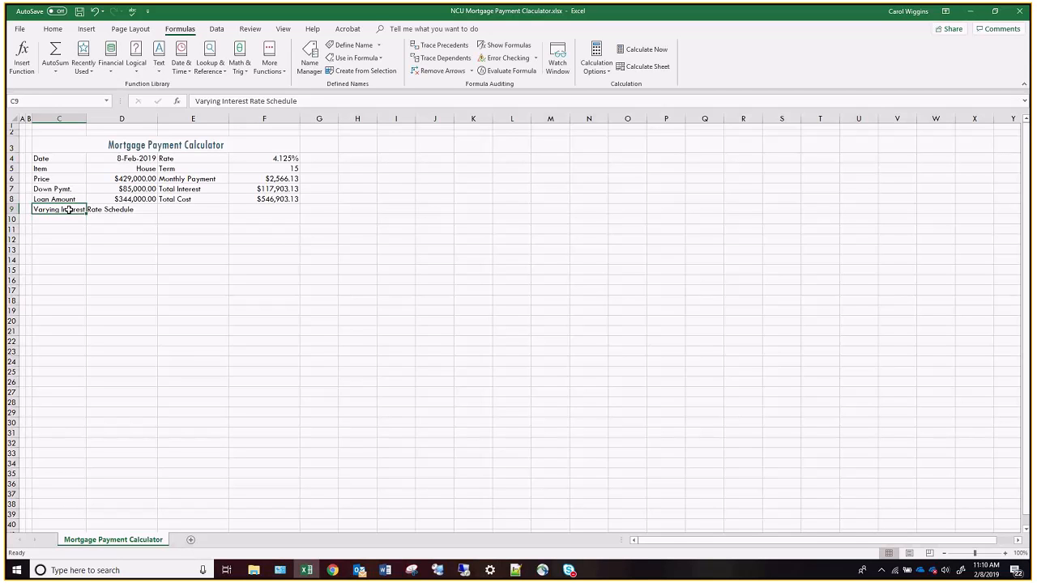
Copy the formatting of the Mortgage Payment Calculator title in C3 onto the schedule title in C9.
left_click(80, 144)
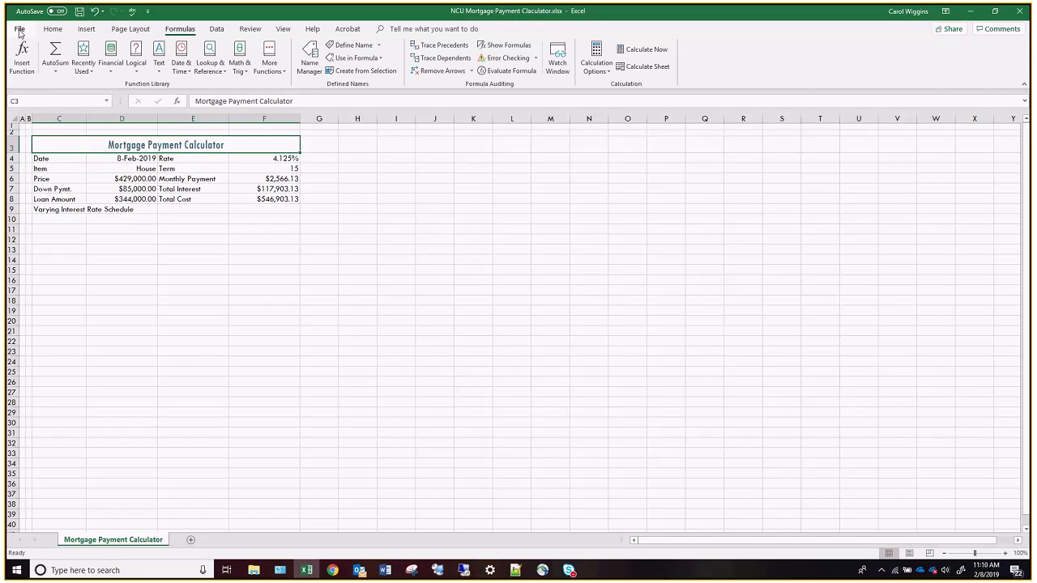
left_click(53, 29)
left_click(58, 71)
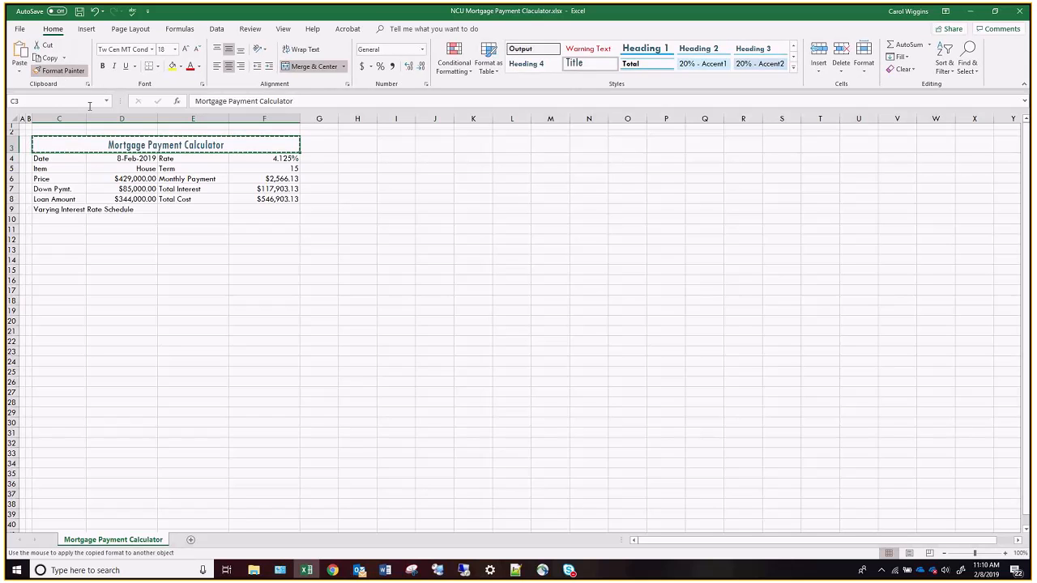
left_click(61, 209)
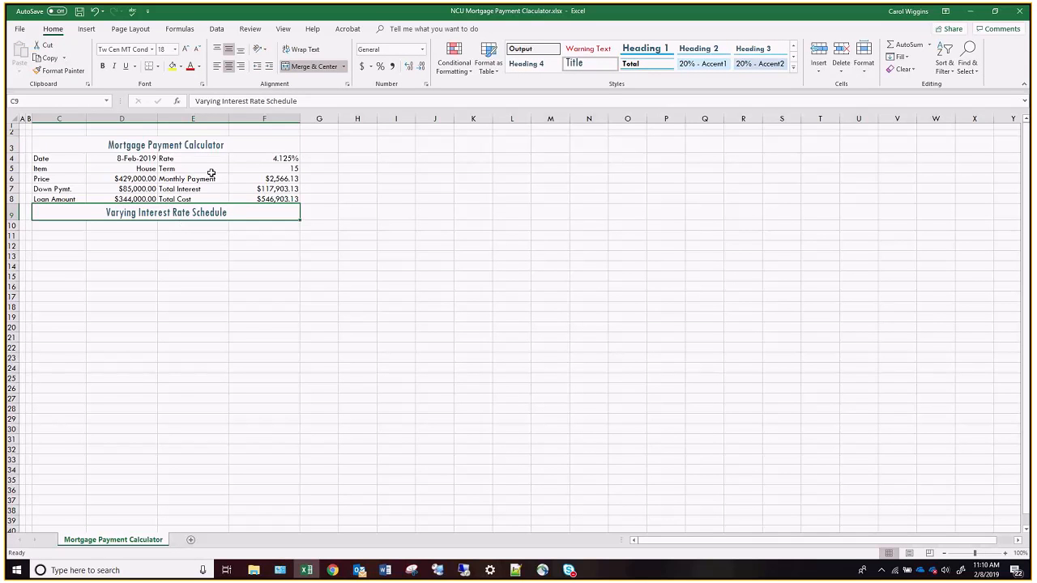
Enter the column headings Rate, Monthly Payment, total Interest and Total Cost in cells C10 through F10.
left_click(72, 225)
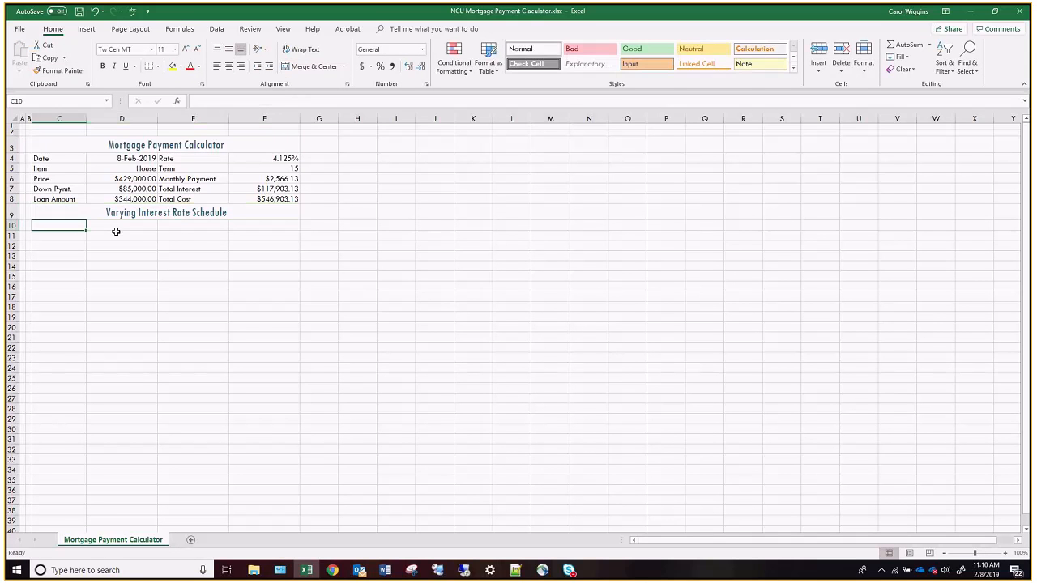
type("Rate")
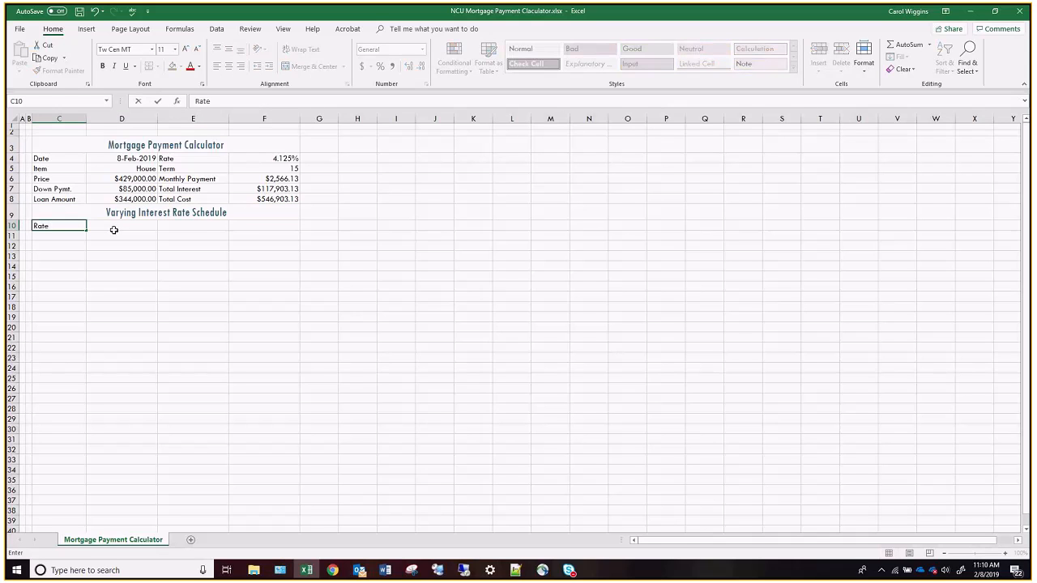
key("Tab")
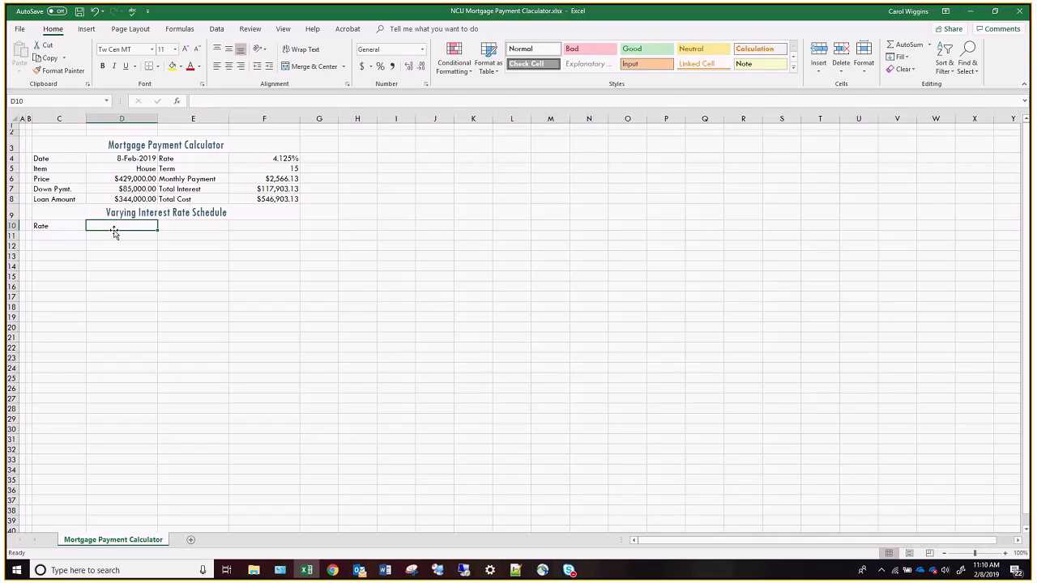
type("Monthly Payment")
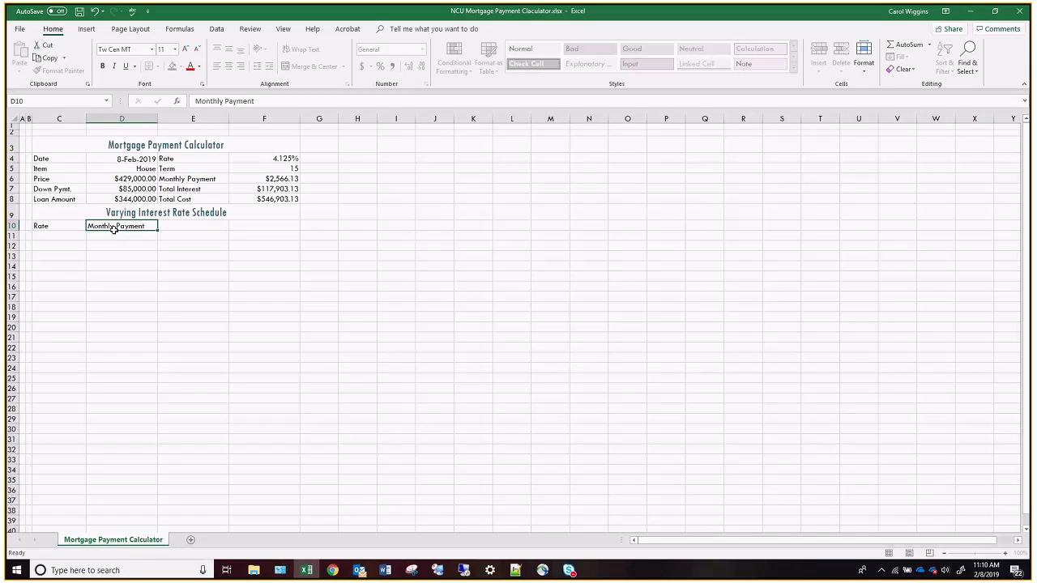
key("Tab")
type("total Interest")
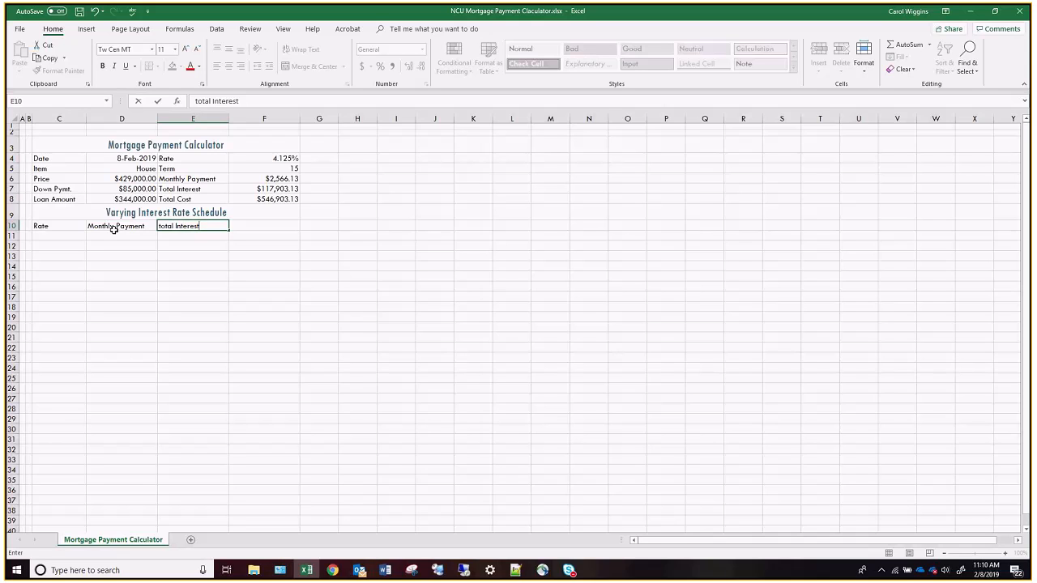
key("Tab")
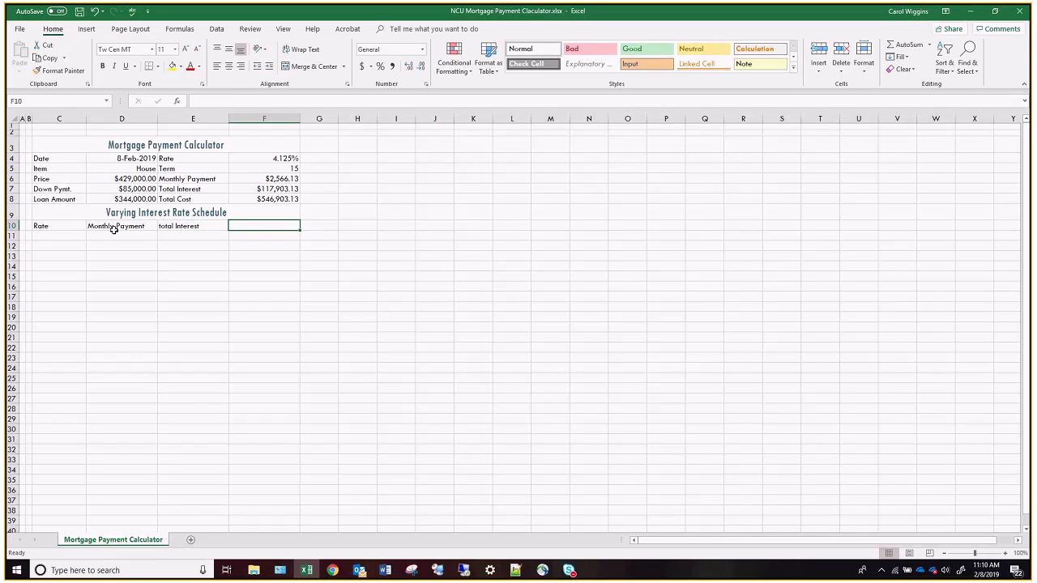
type("Total Cost")
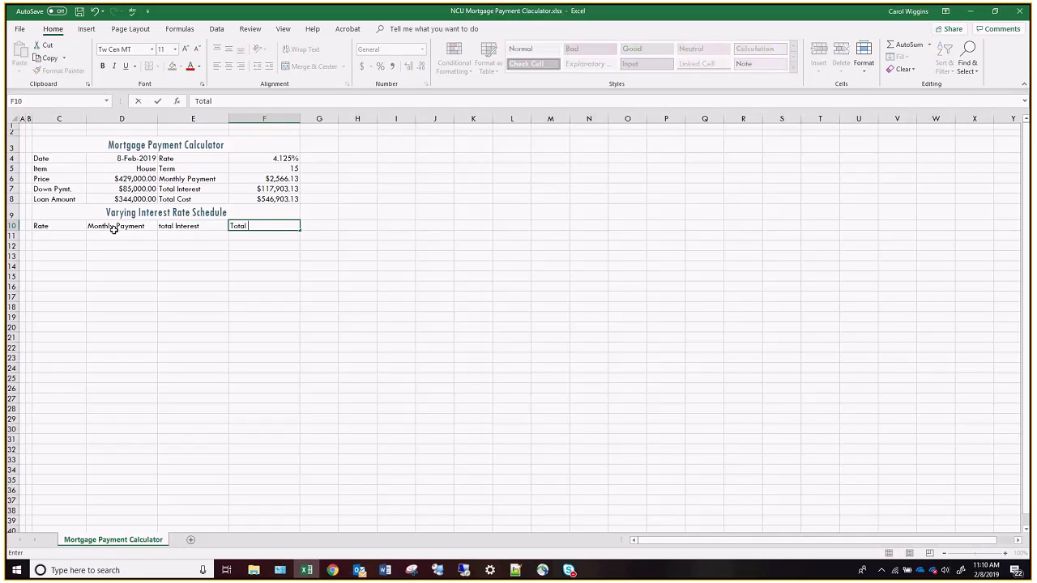
Capitalize the heading in E10 to read Total Interest, and right-align the headings in C10:F10.
left_click(178, 226)
left_click(195, 100)
key("Delete")
type("T")
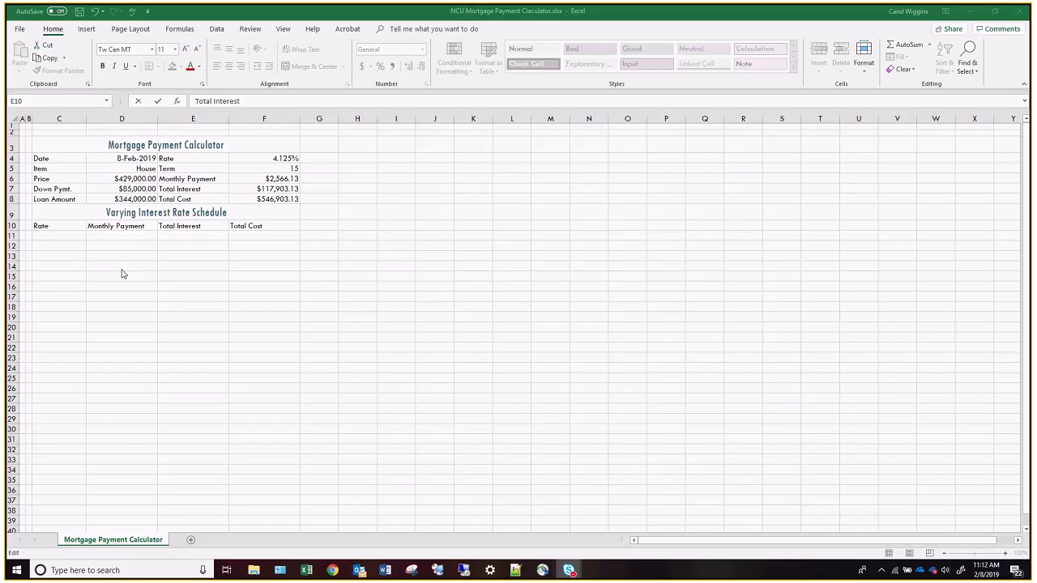
left_click_drag(63, 225, 257, 224)
left_click(241, 65)
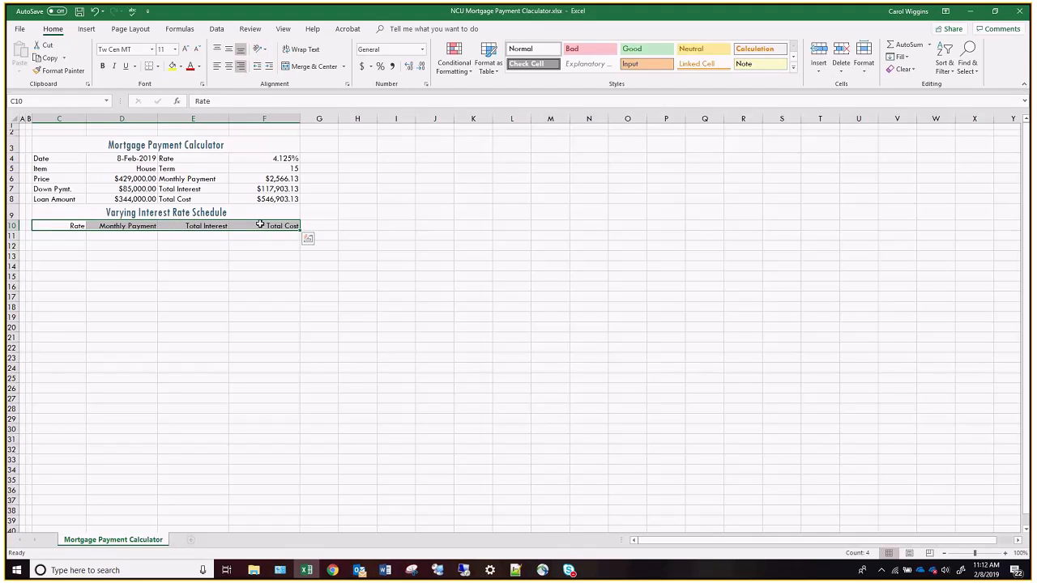
Set the height of row 9 to 20.25.
left_click(10, 213)
right_click(9, 212)
left_click(57, 338)
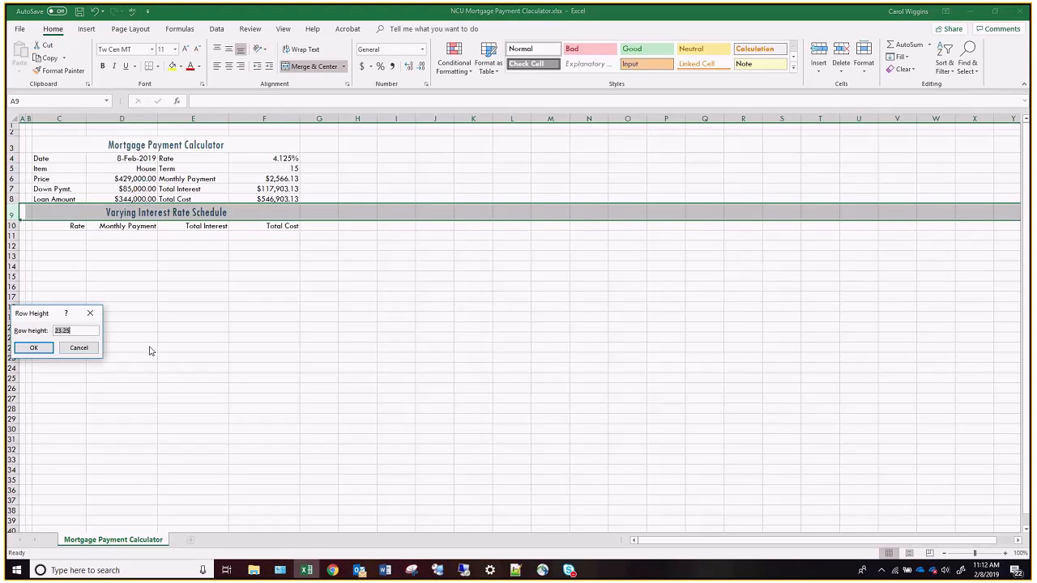
type("20.25")
key("Return")
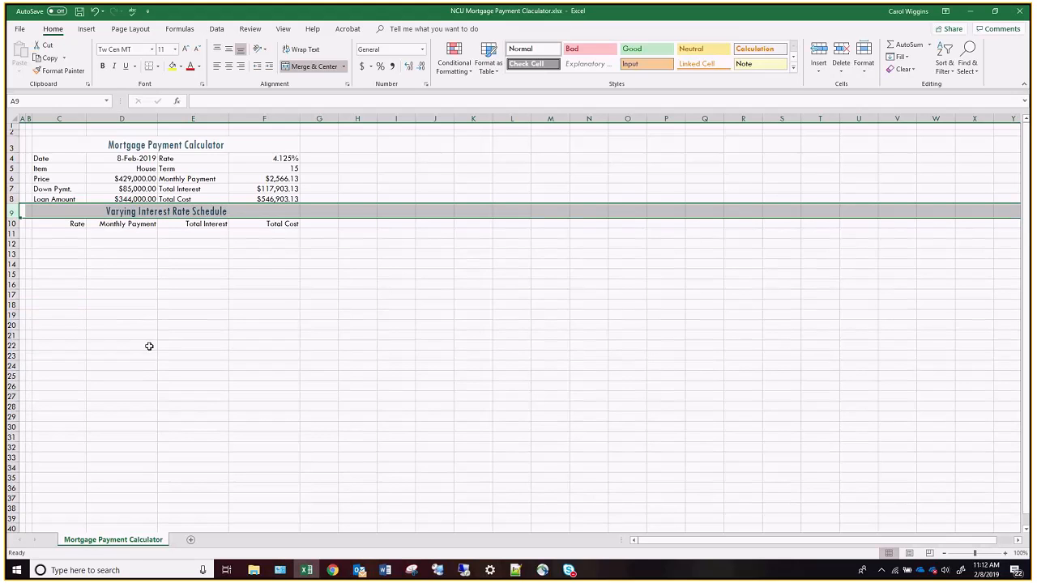
Set the height of row 10 to 18.
right_click(12, 224)
left_click(47, 349)
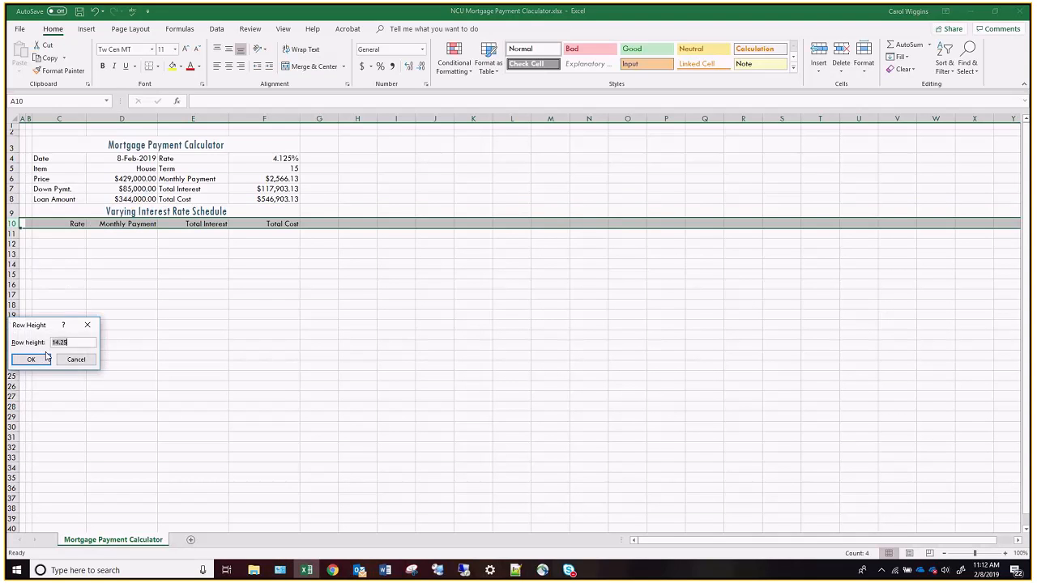
type("18")
left_click(32, 359)
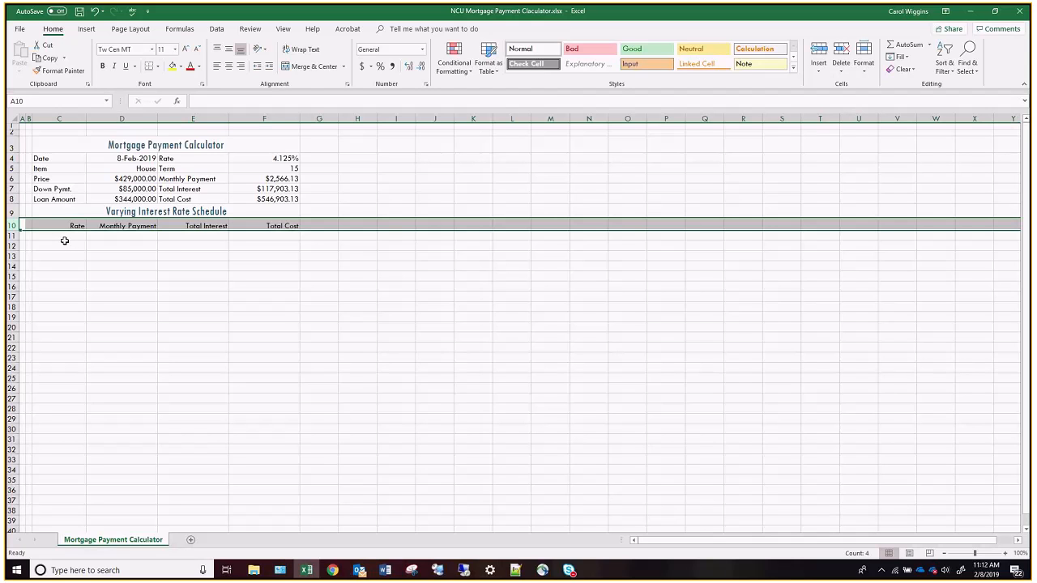
Enter the starting interest rates 3.0% in cell C12 and 3.125% in cell C13.
left_click(66, 245)
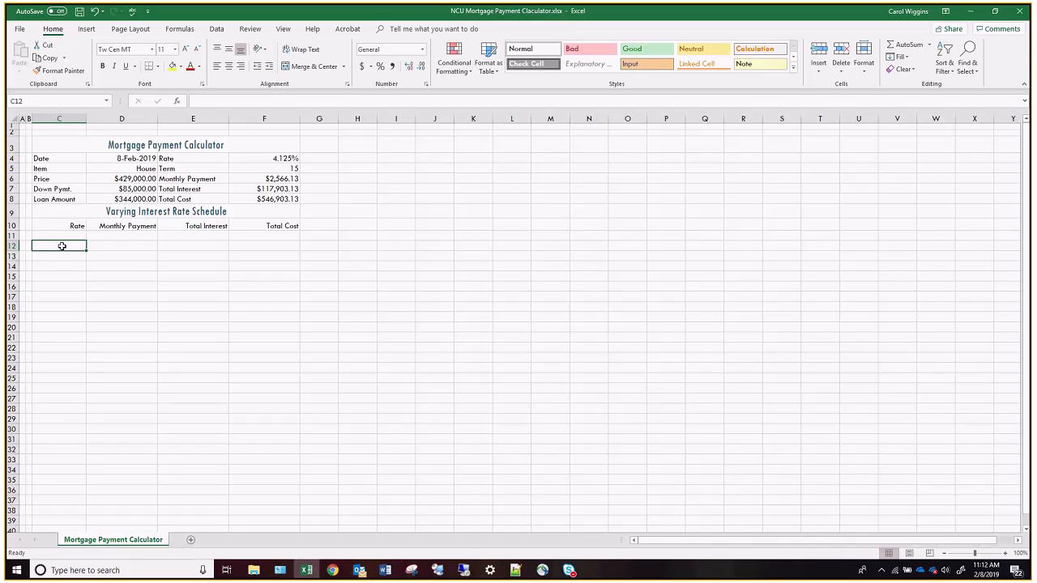
type("3.0%")
key("Return")
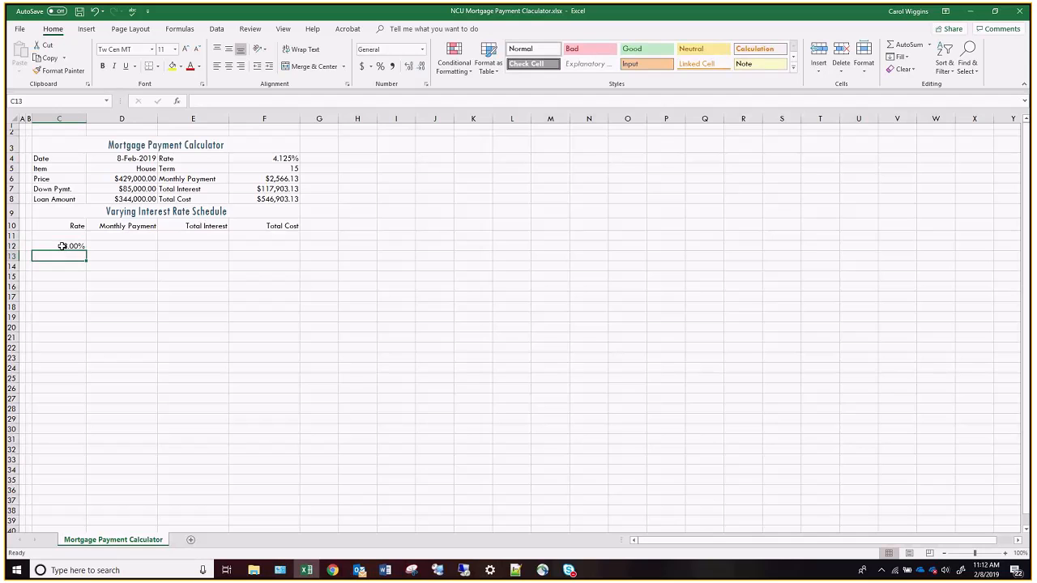
type("3")
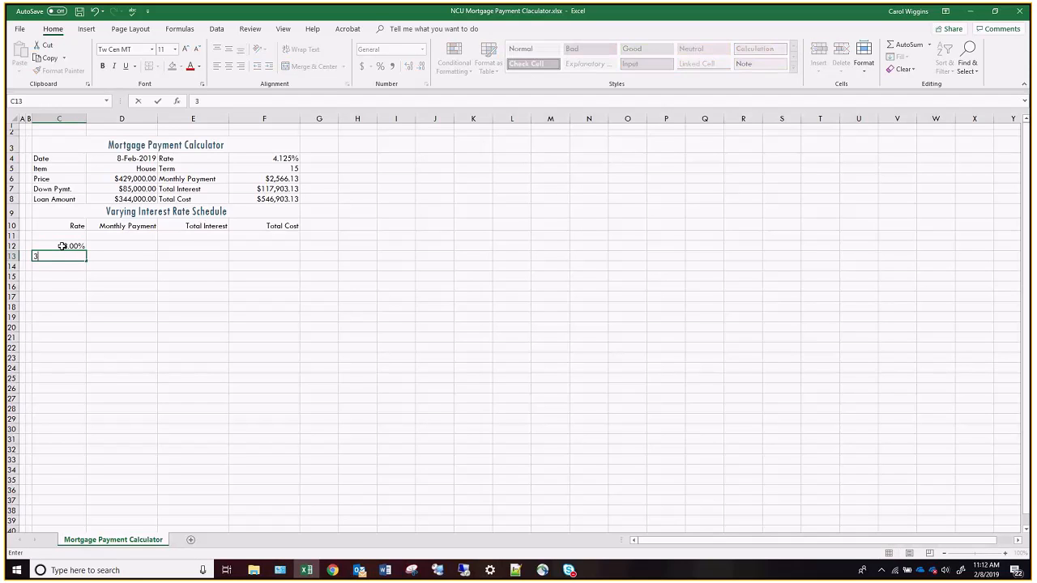
type(".125%")
key("Return")
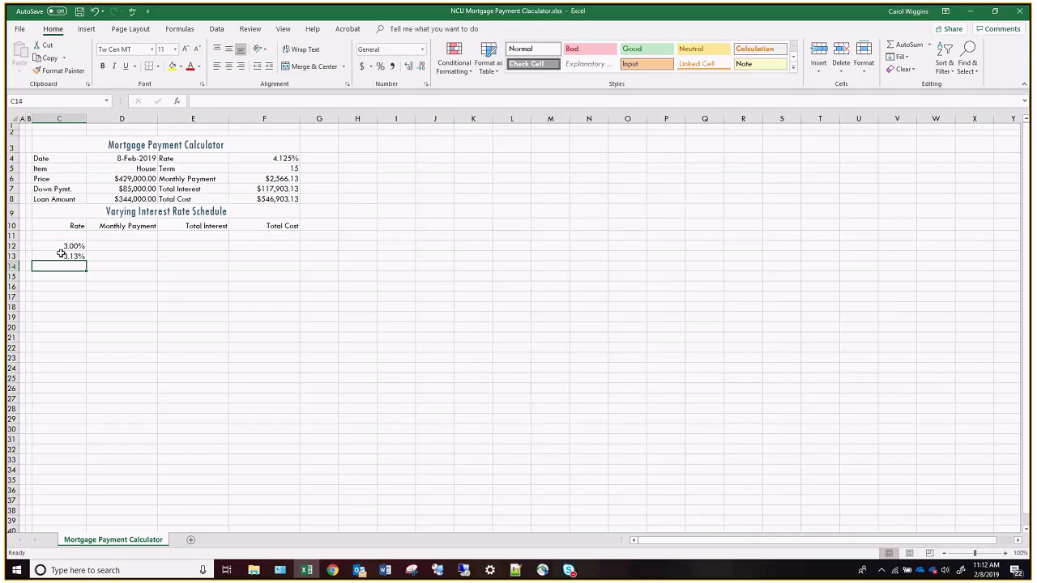
Extend the rate series from C12:C13 down to C22 and show the rates with three decimal places.
left_click(70, 244)
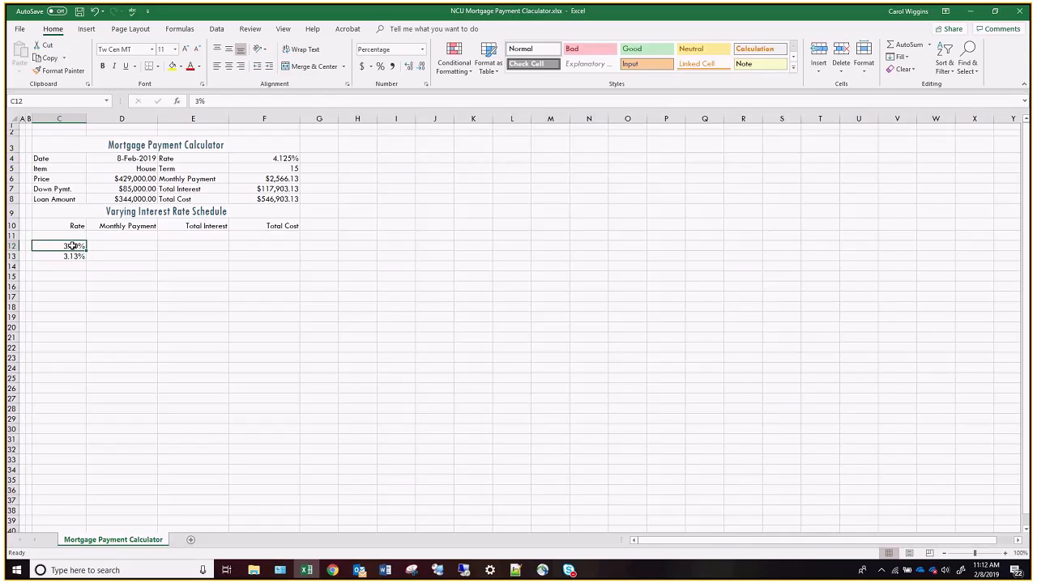
left_click_drag(72, 246, 72, 257)
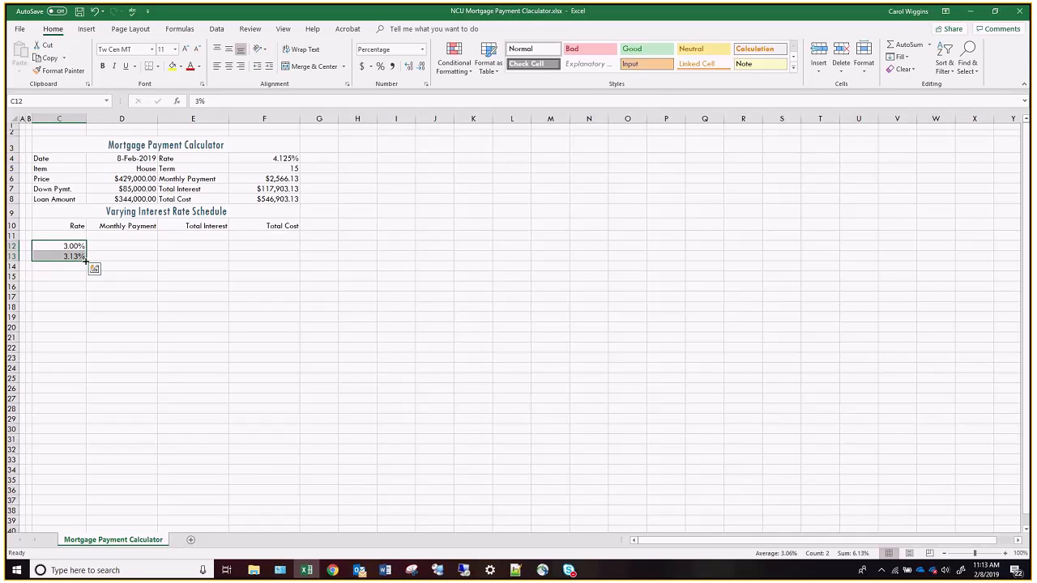
left_click_drag(85, 260, 76, 356)
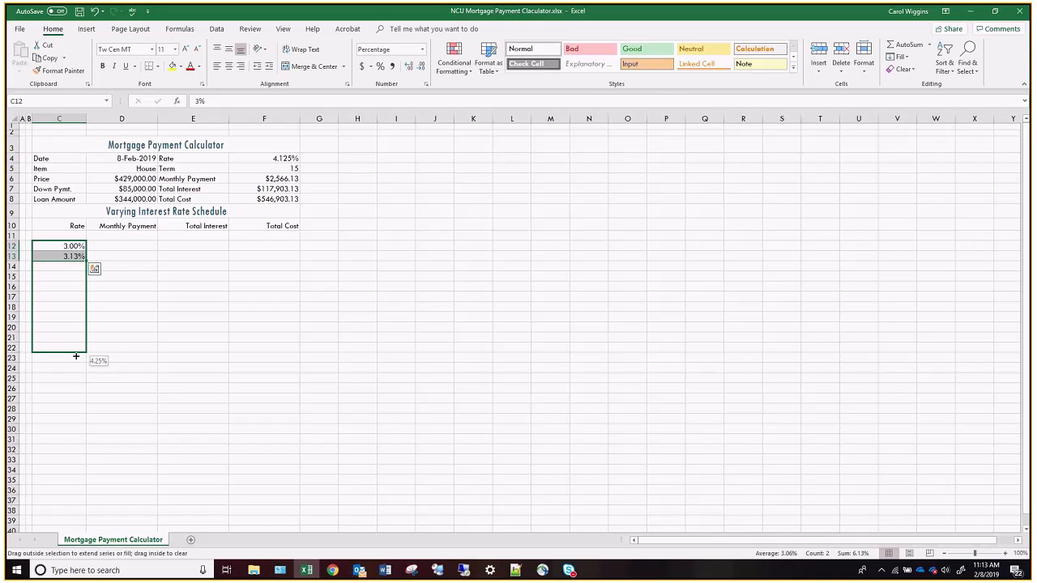
left_click_drag(76, 355, 76, 356)
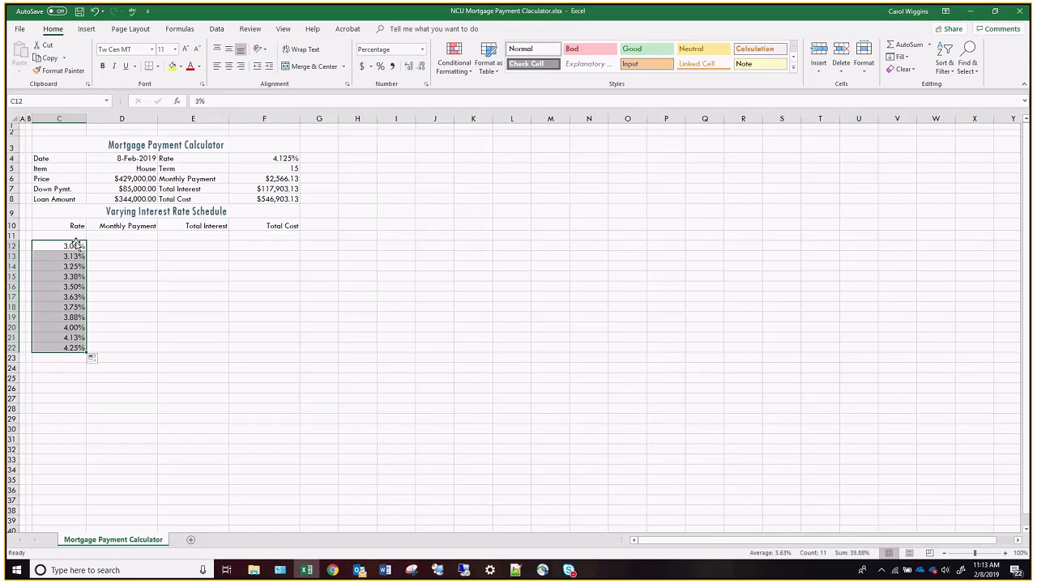
left_click(409, 66)
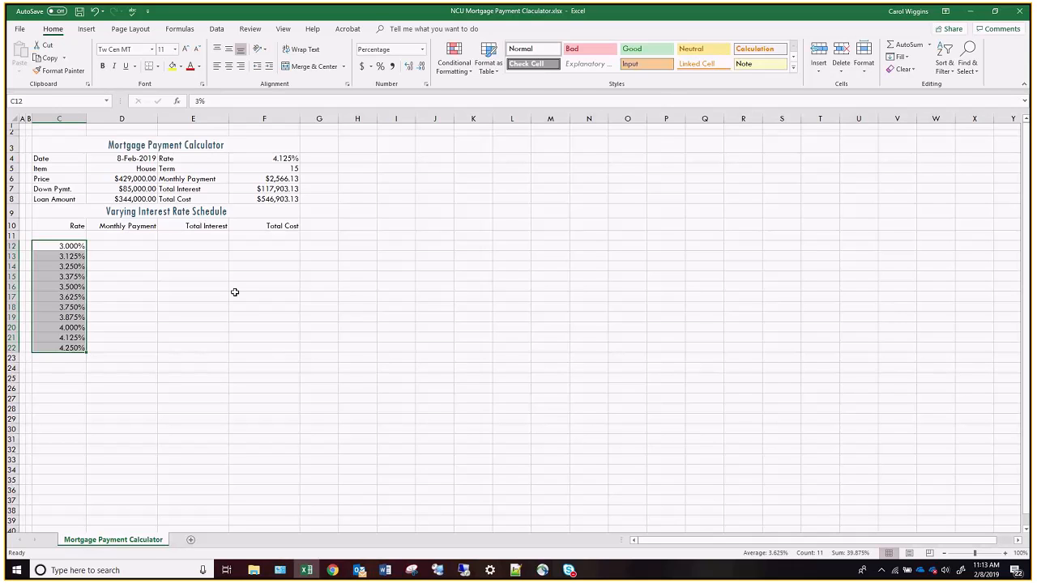
Reference the calculated payment in cell D11 with the formula =Monthly_Payment.
left_click(131, 234)
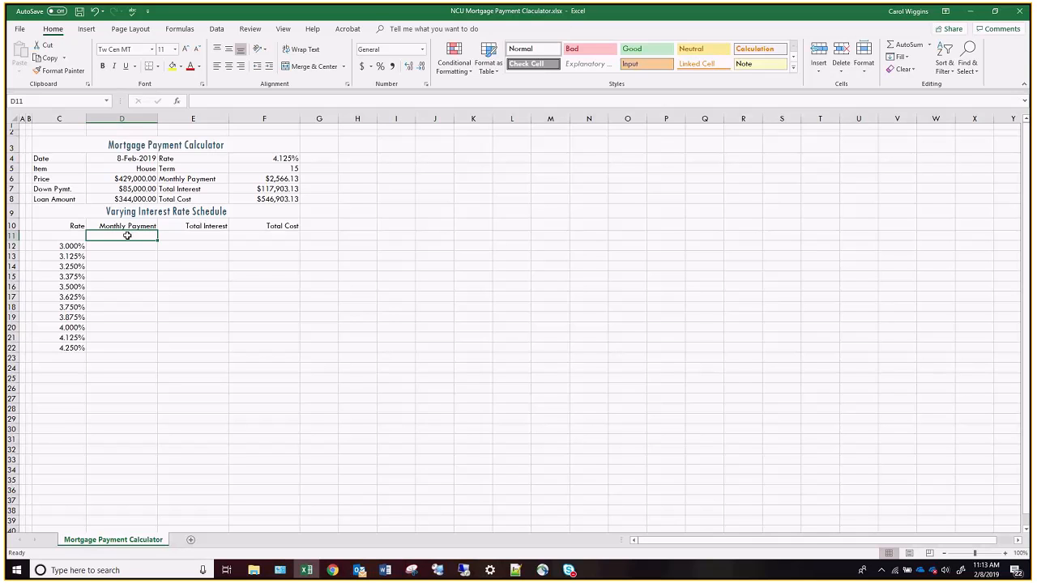
type("=")
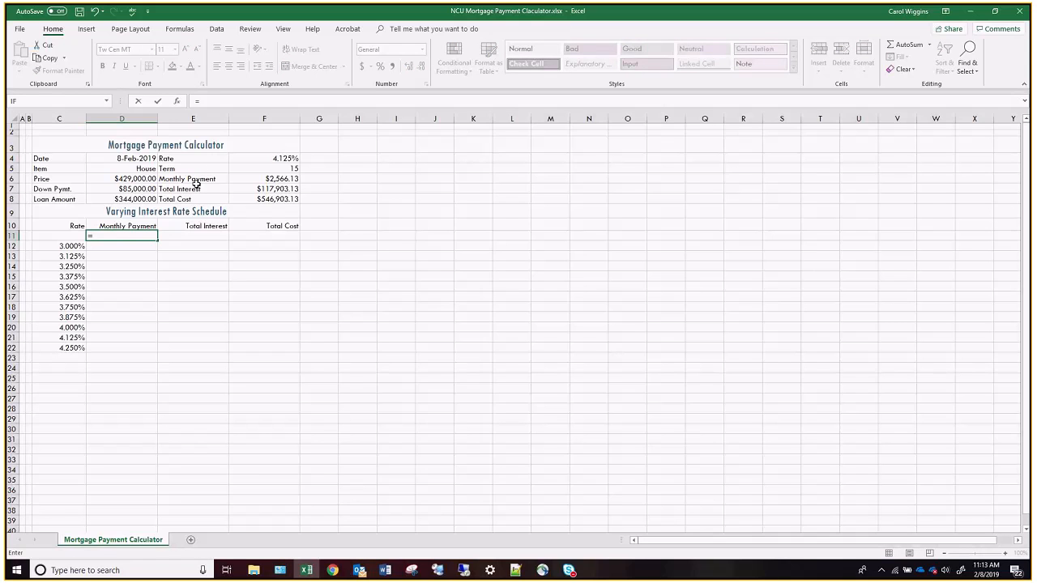
left_click(279, 179)
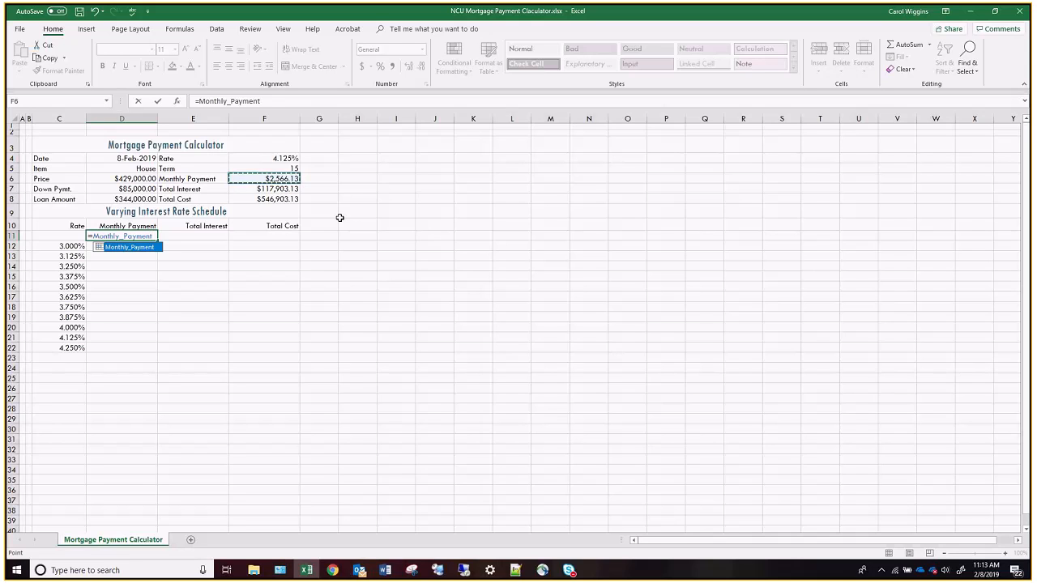
key("Return")
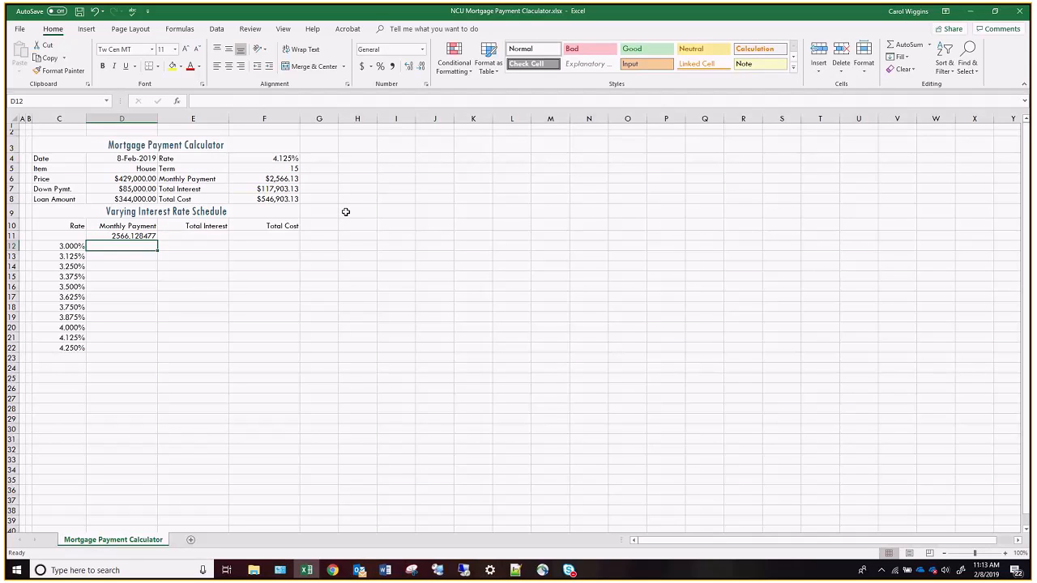
left_click(212, 236)
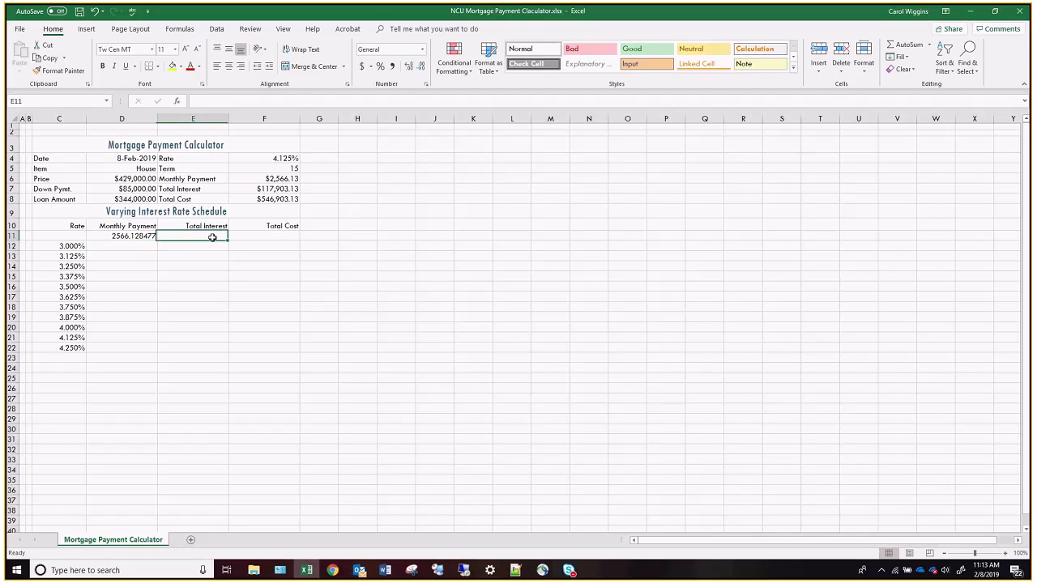
type("=")
left_click(277, 189)
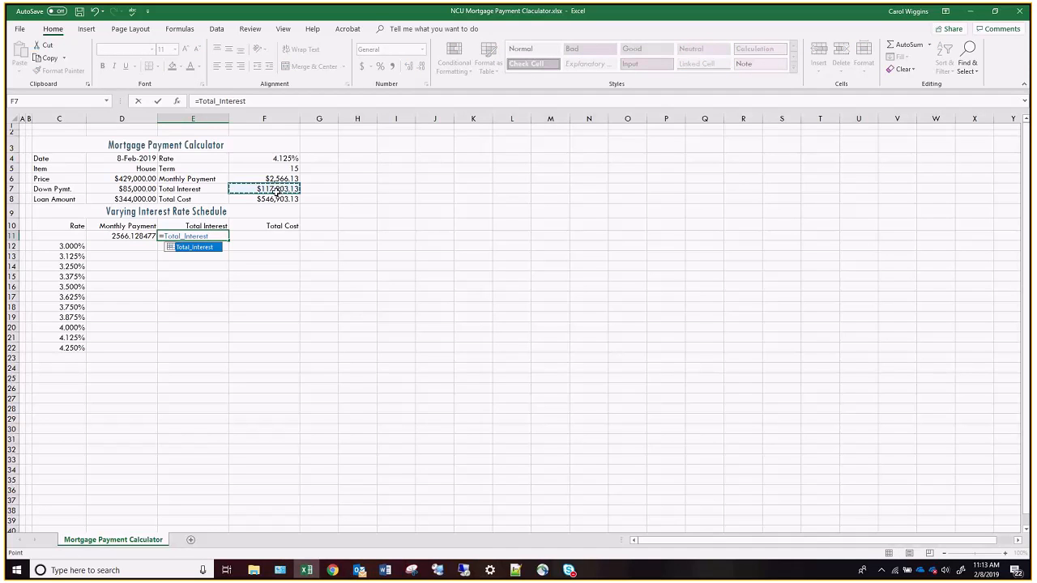
type("+")
left_click(261, 236)
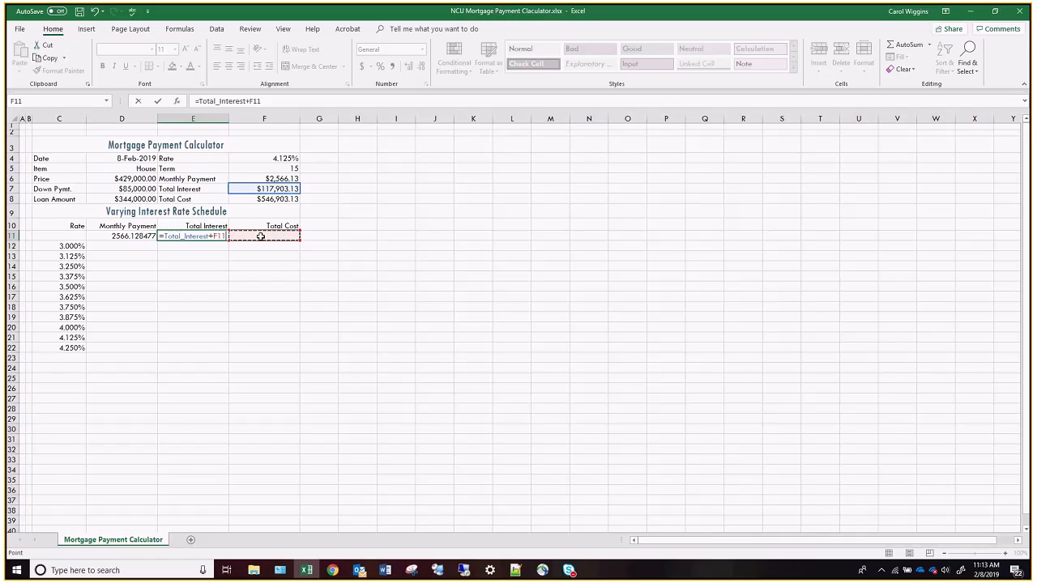
key("Escape")
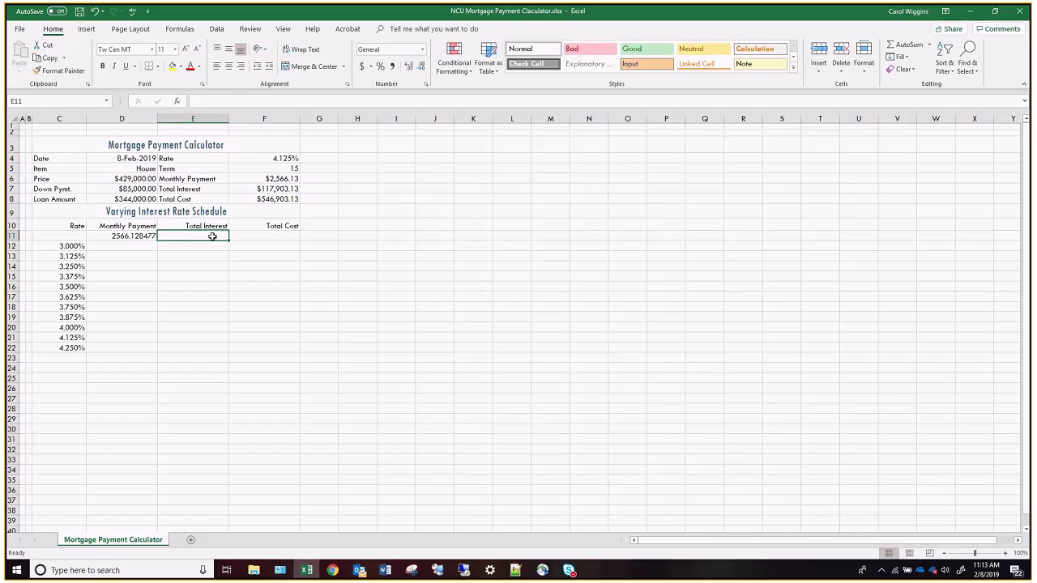
Reference the calculated totals with the formulas =Total_Interest in cell E11 and =Total_Cost in cell F11.
type("=tota")
key("Down")
key("Tab")
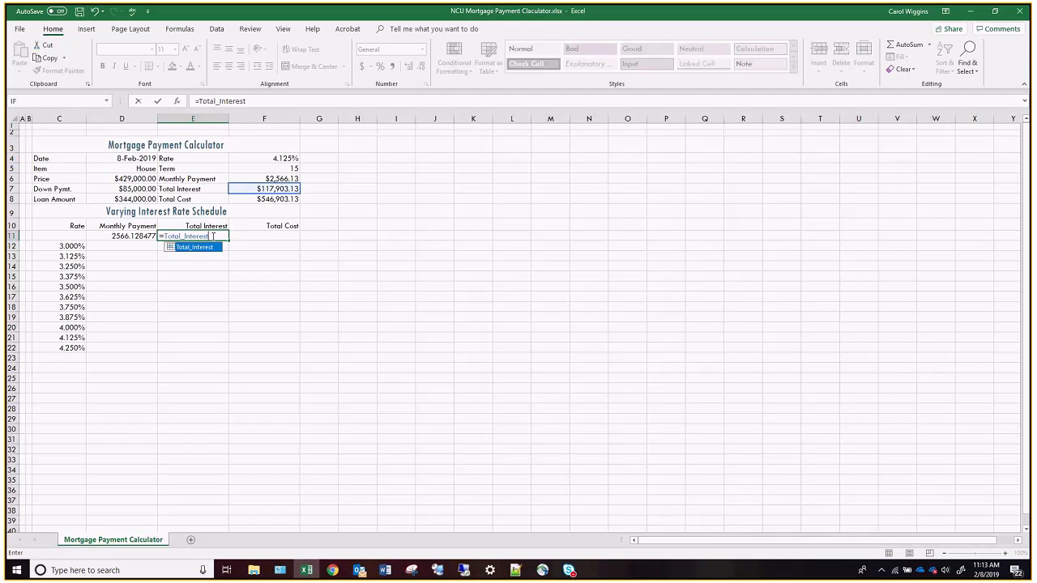
key("Tab")
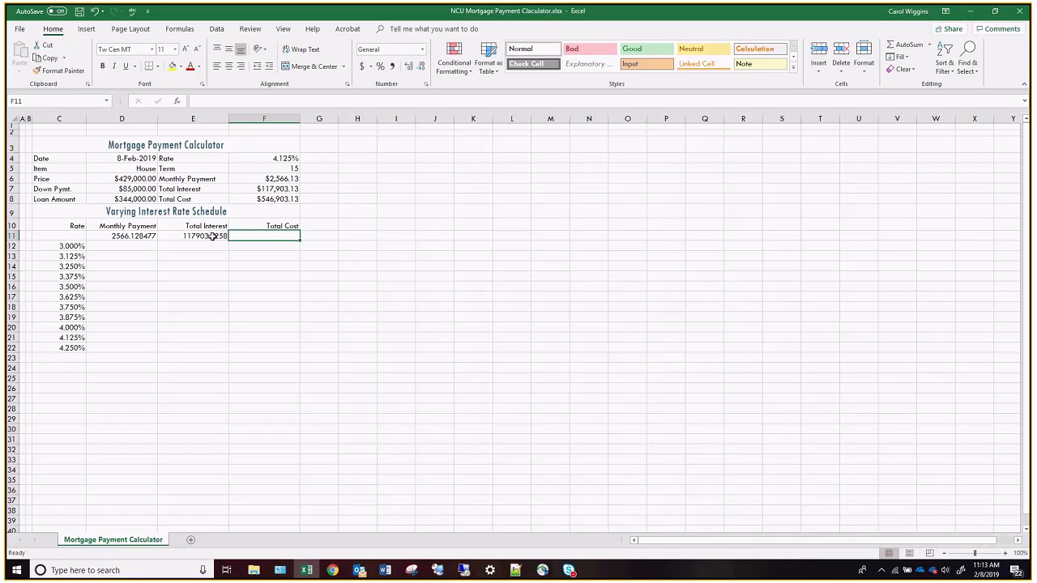
type("=total")
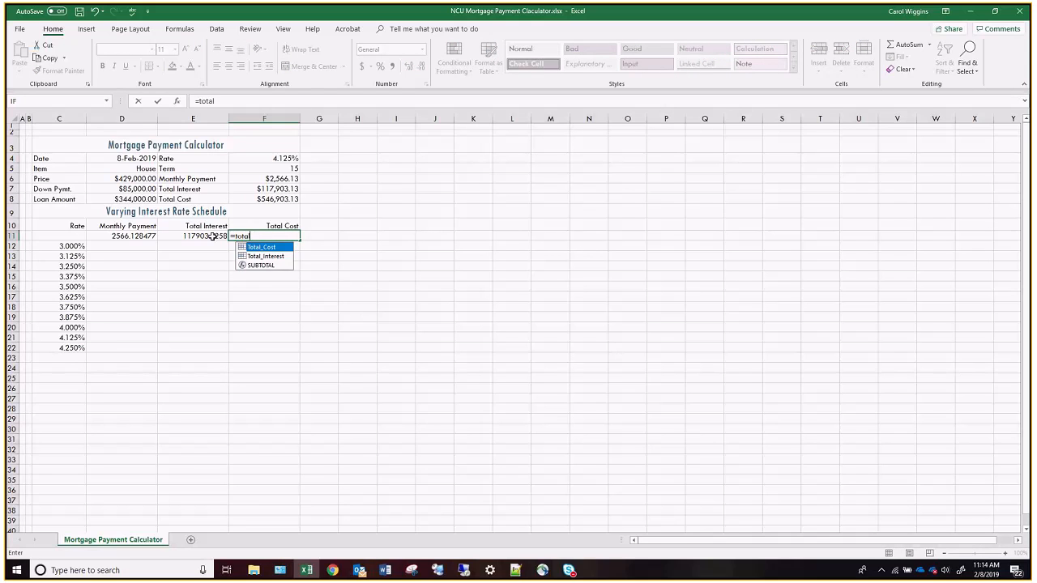
key("Tab")
key("Return")
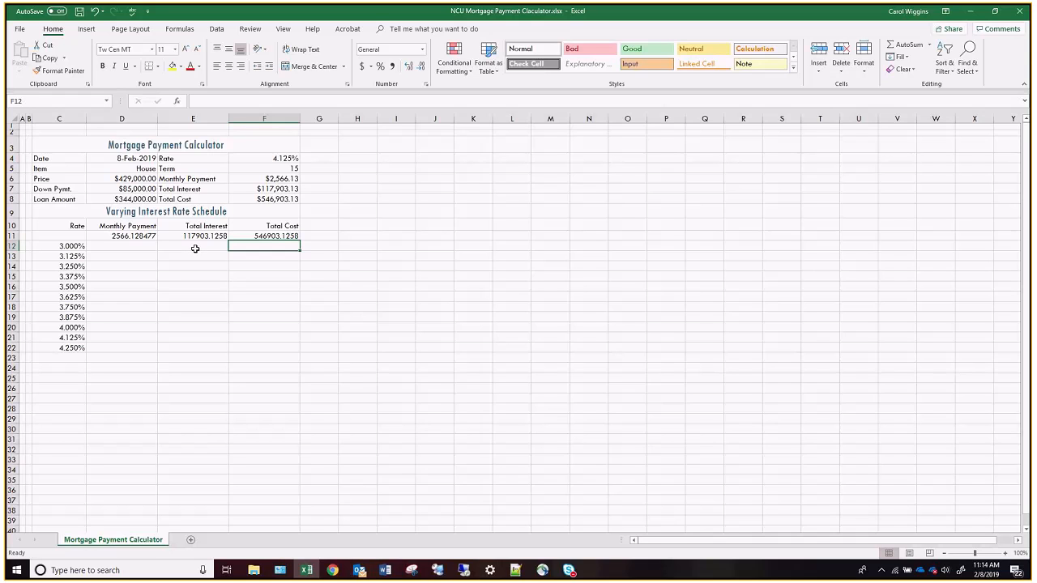
Format cells D11:F11 as currency with the $ symbol, two decimal places and red negative numbers.
left_click_drag(122, 235, 251, 236)
right_click(252, 236)
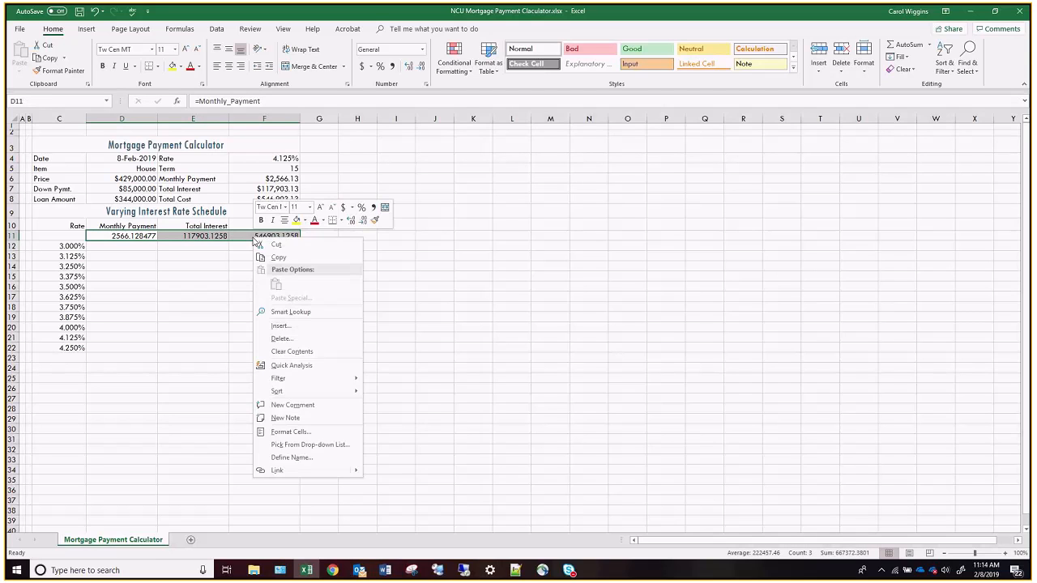
left_click(301, 433)
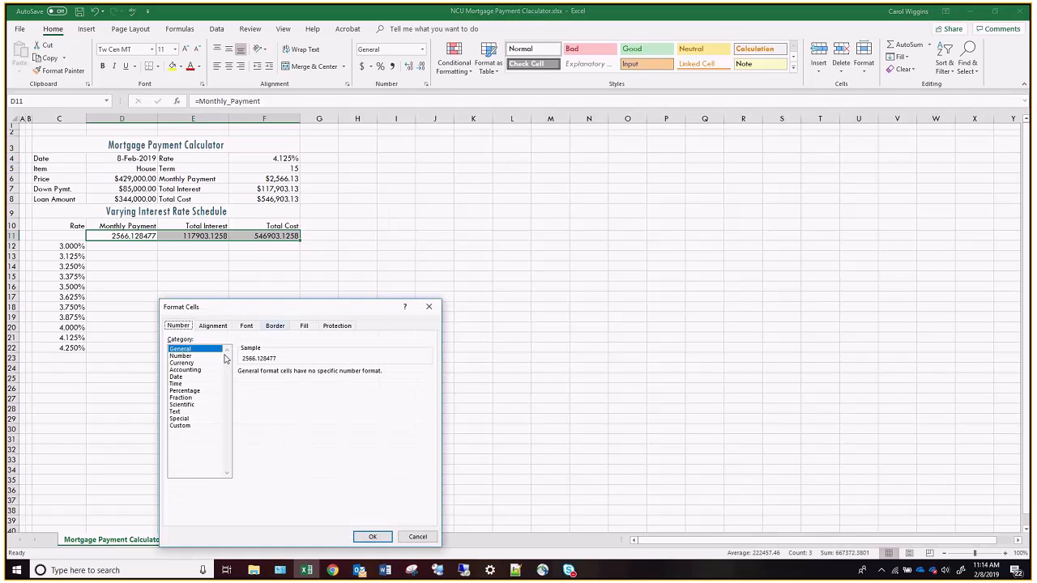
left_click(181, 362)
left_click(259, 413)
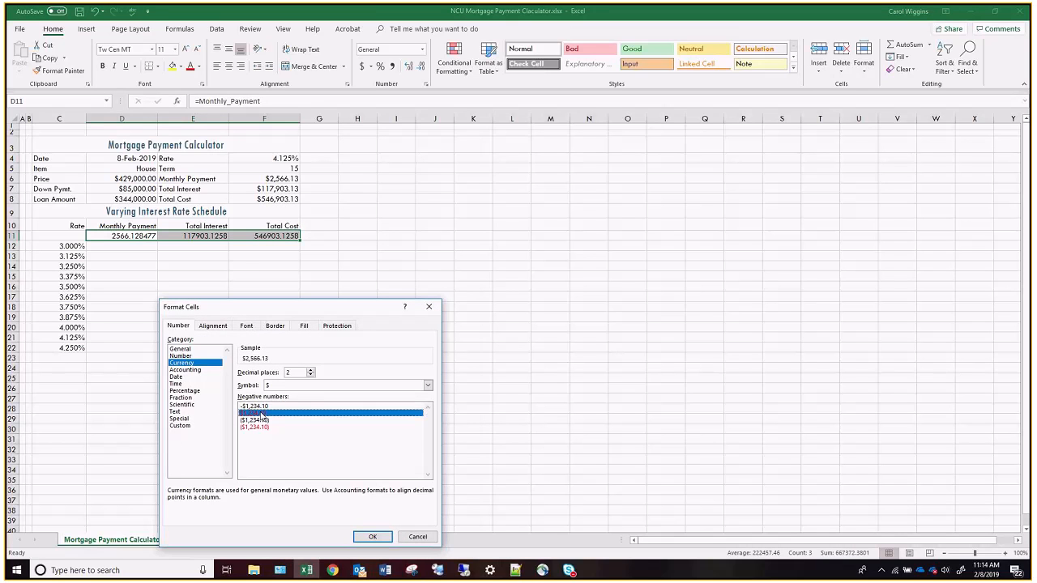
left_click(372, 536)
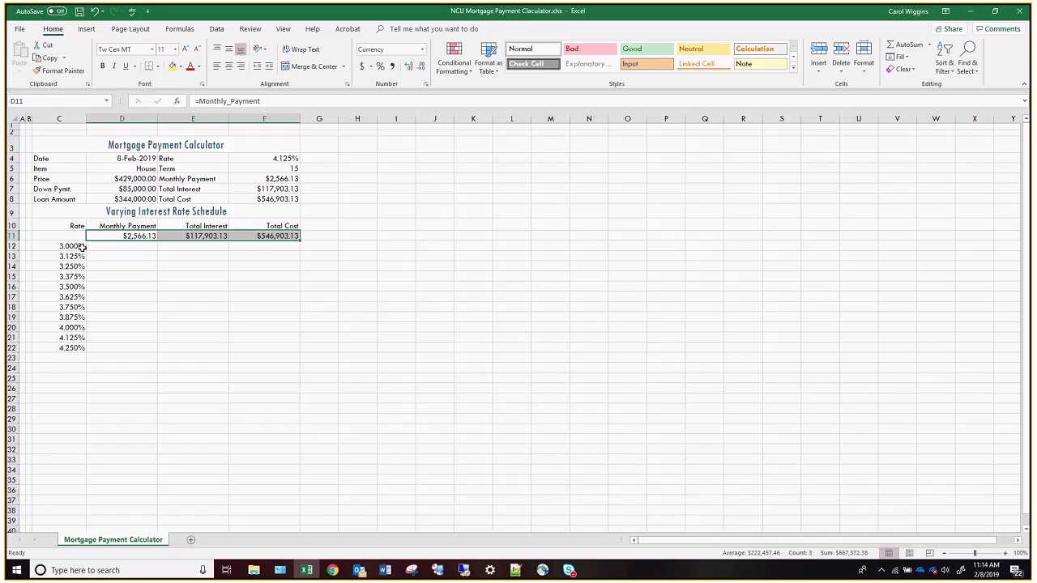
Create a one-variable What-If data table over C11:F22 using rate cell F4 as the column input cell.
left_click_drag(58, 235, 298, 344)
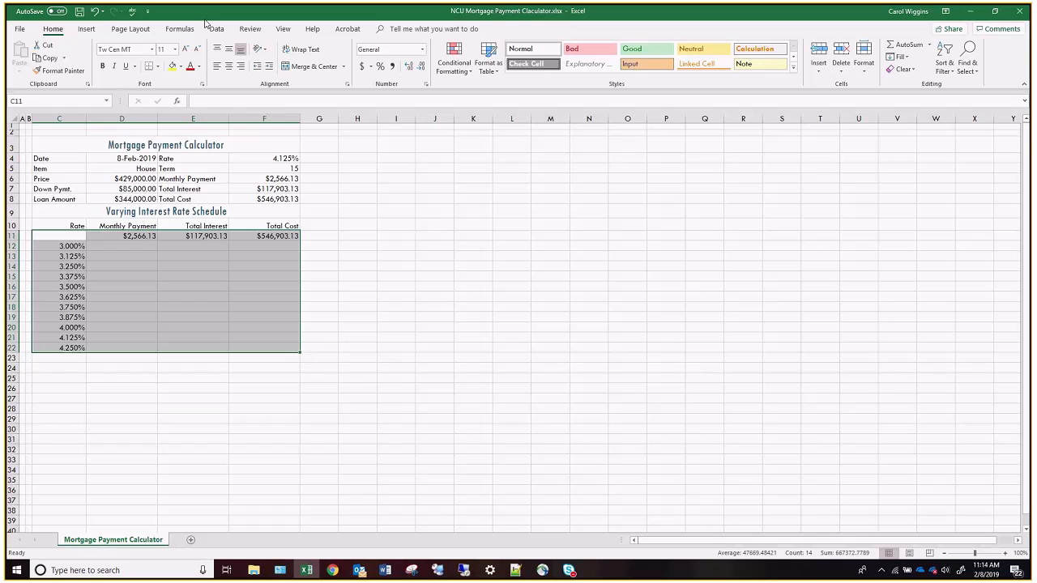
left_click(183, 33)
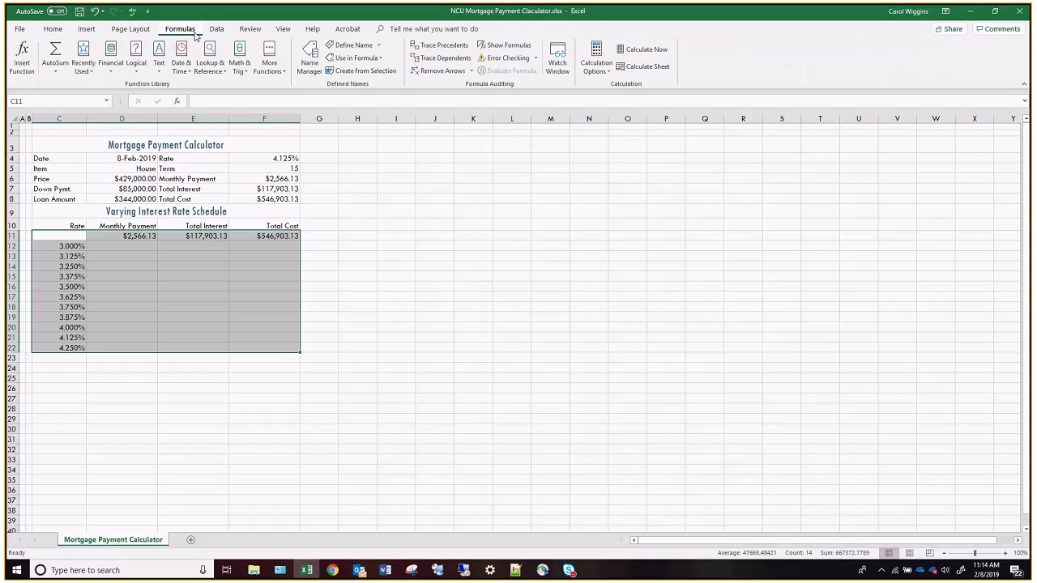
left_click(217, 29)
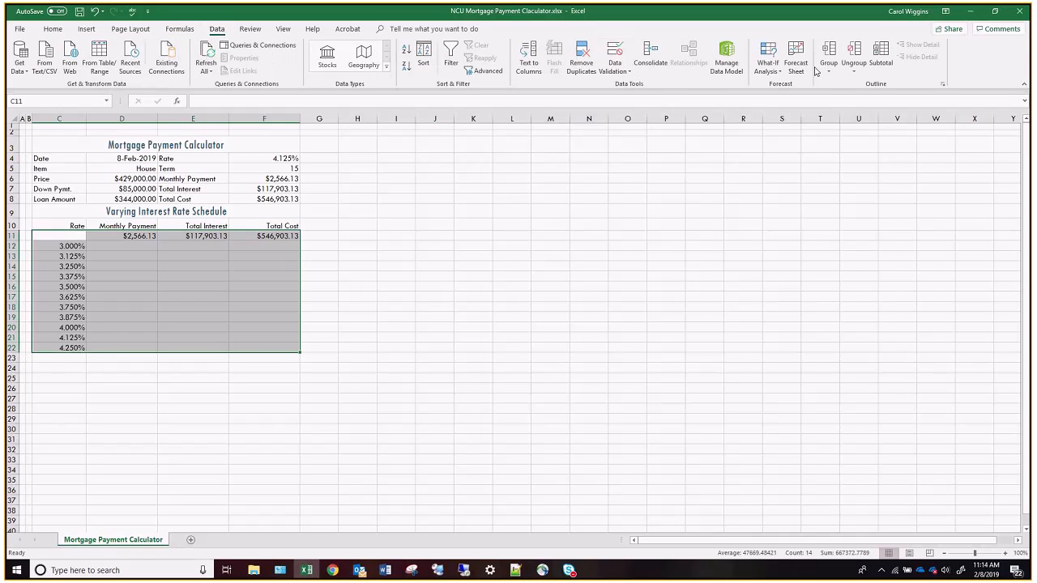
left_click(776, 55)
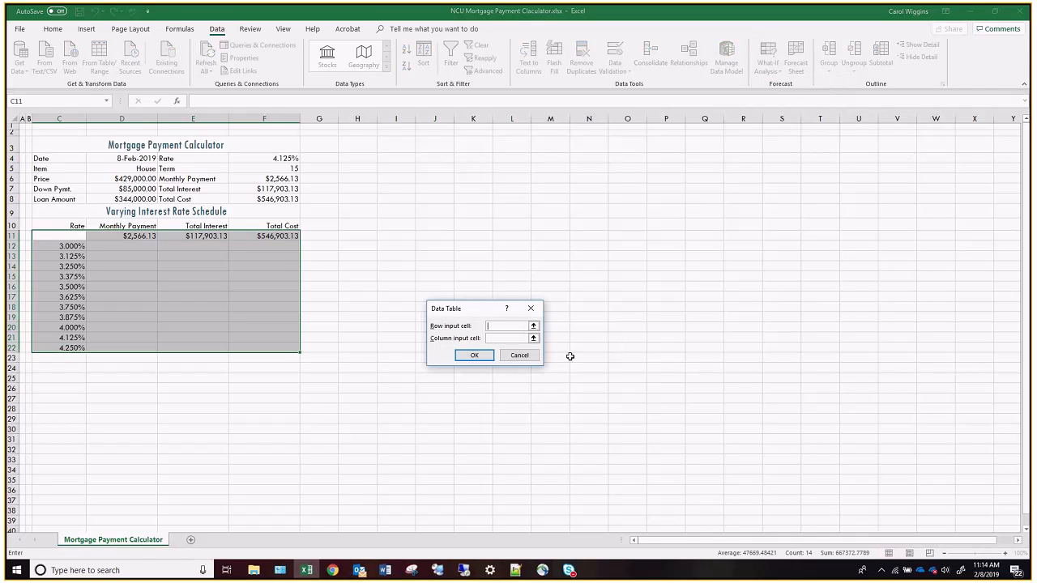
left_click(499, 338)
left_click(277, 159)
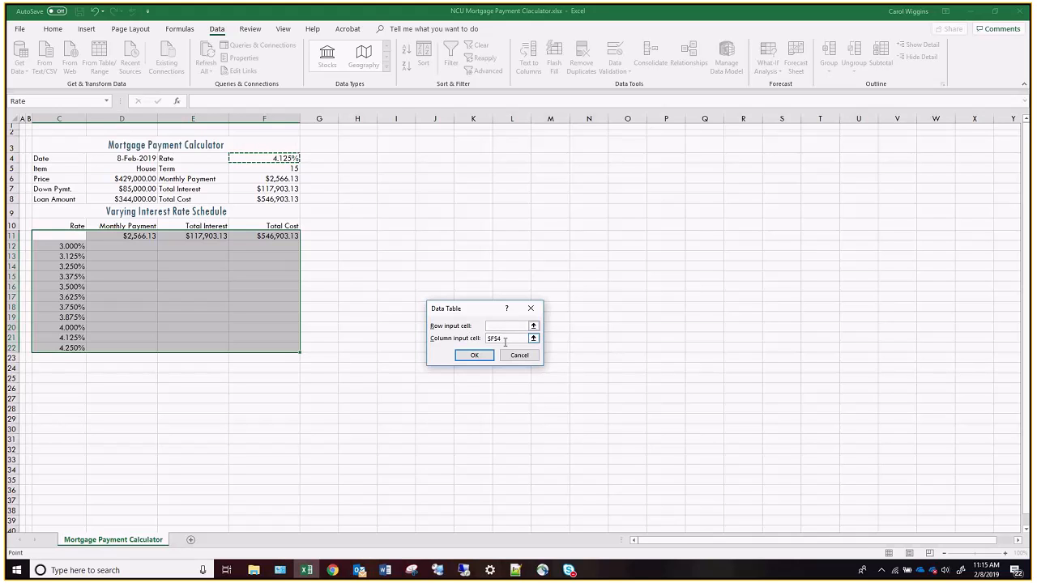
left_click(476, 357)
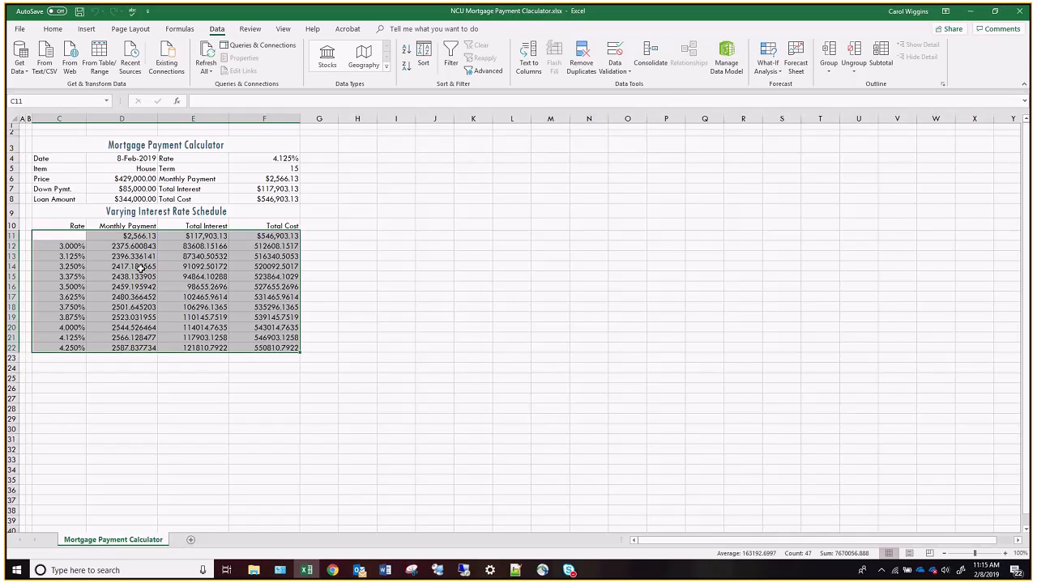
left_click_drag(130, 236, 253, 235)
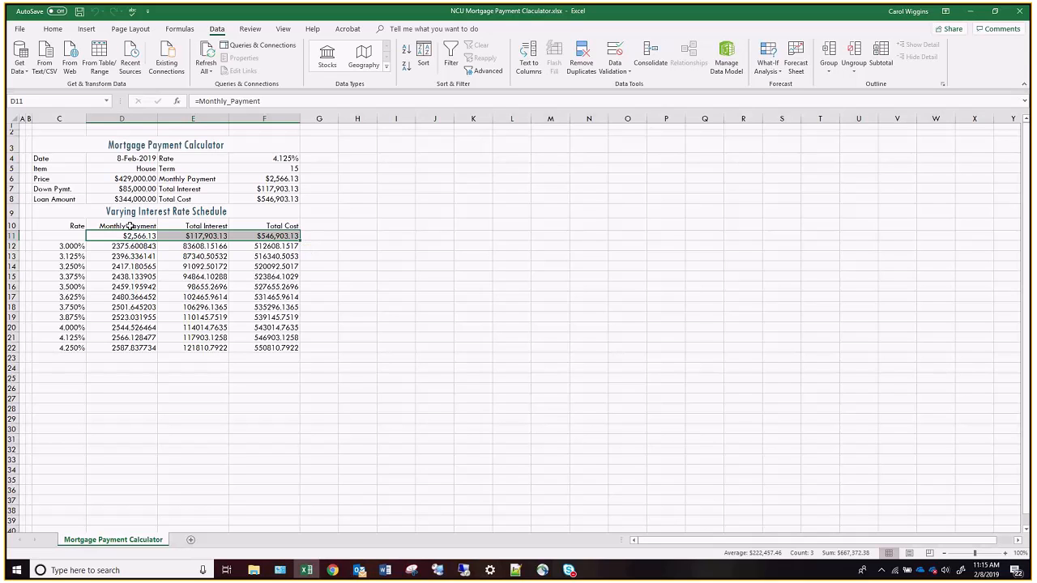
left_click_drag(132, 235, 298, 234)
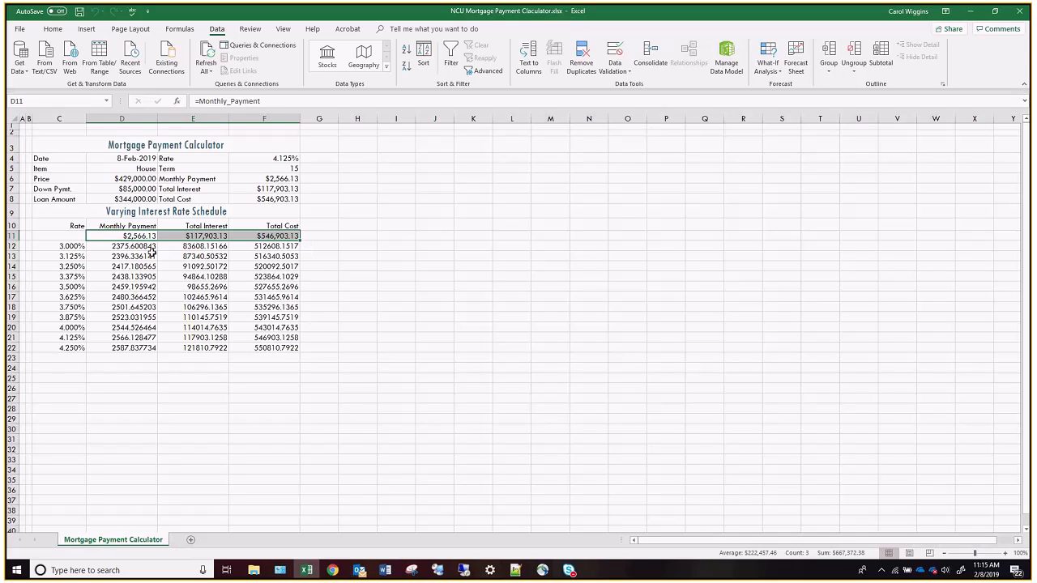
Format the data table results in D12:F22 as currency with no symbol, two decimal places and red negative numbers.
left_click_drag(141, 245, 277, 347)
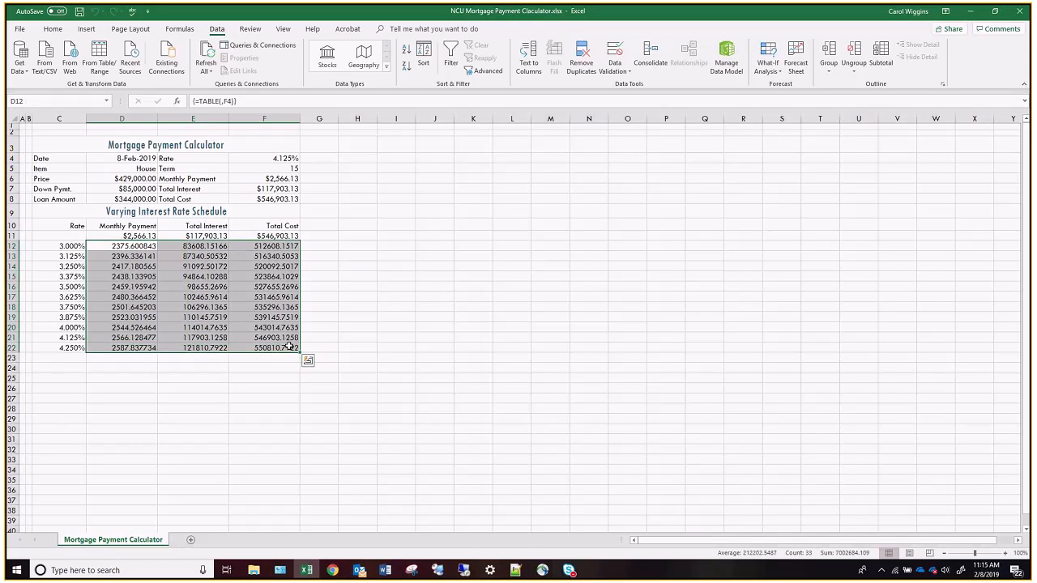
right_click(277, 347)
left_click(315, 289)
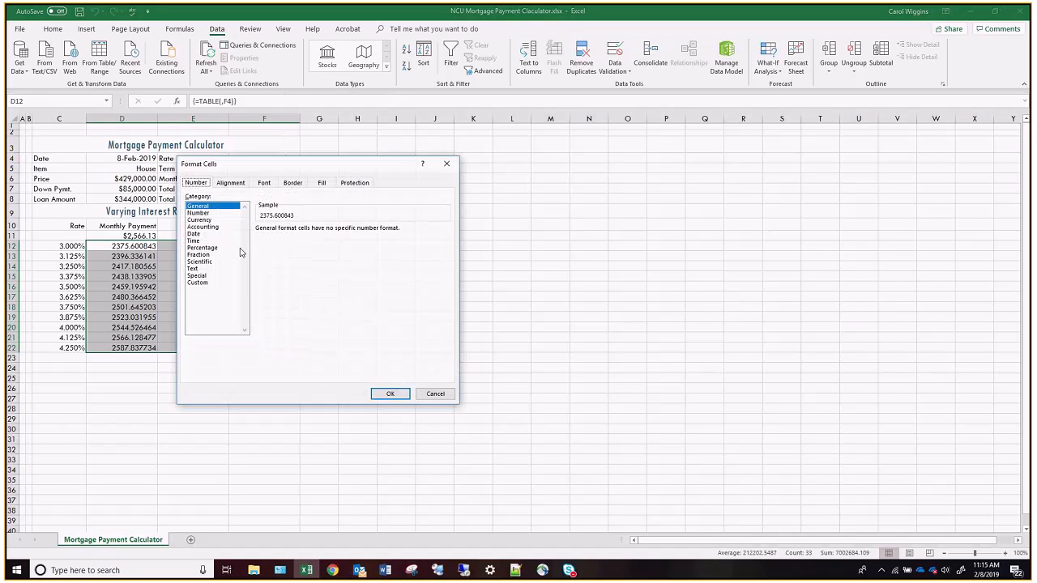
left_click(200, 220)
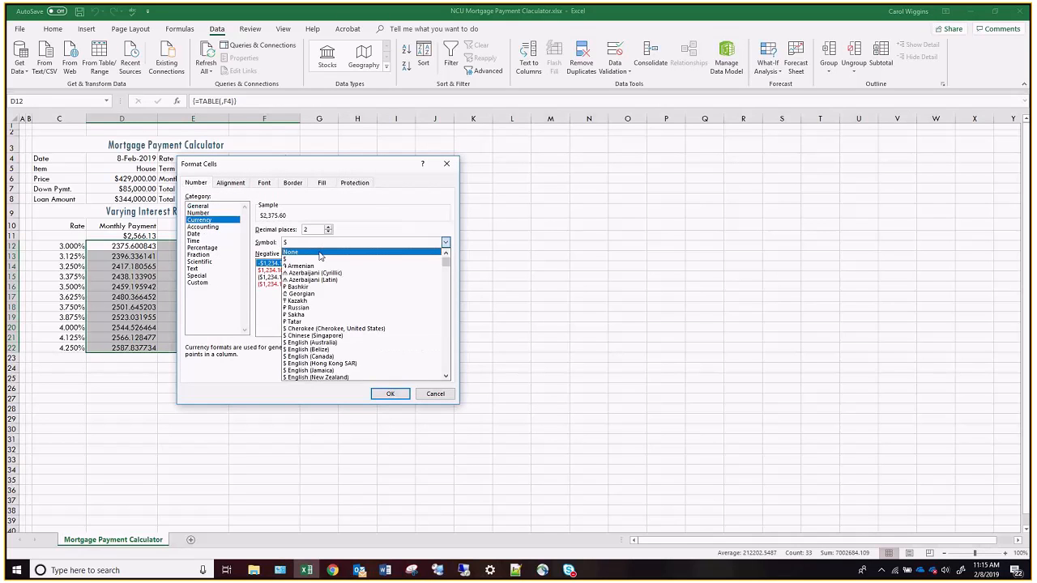
left_click(324, 243)
left_click(316, 252)
left_click(312, 270)
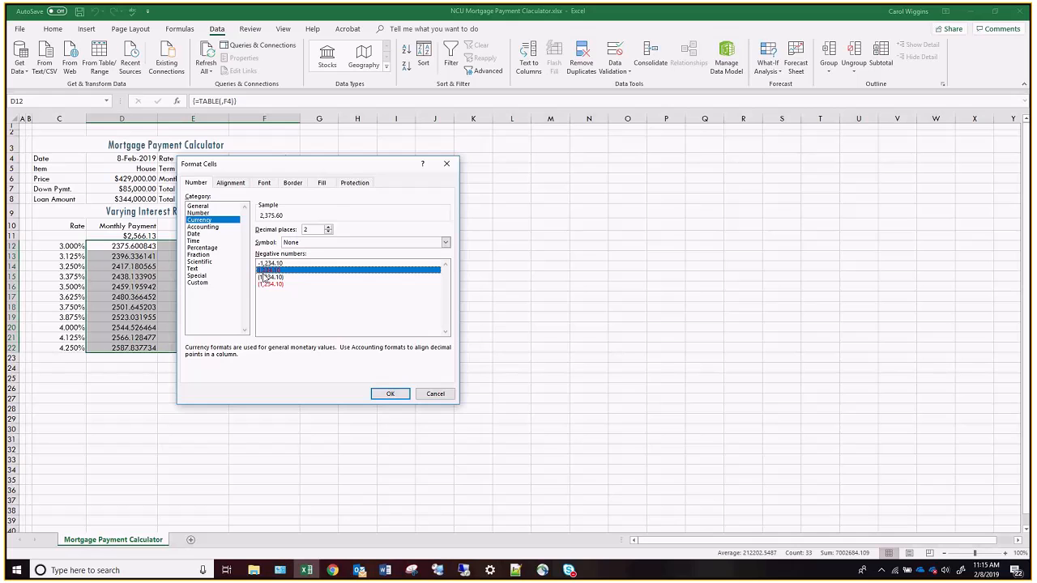
left_click(390, 395)
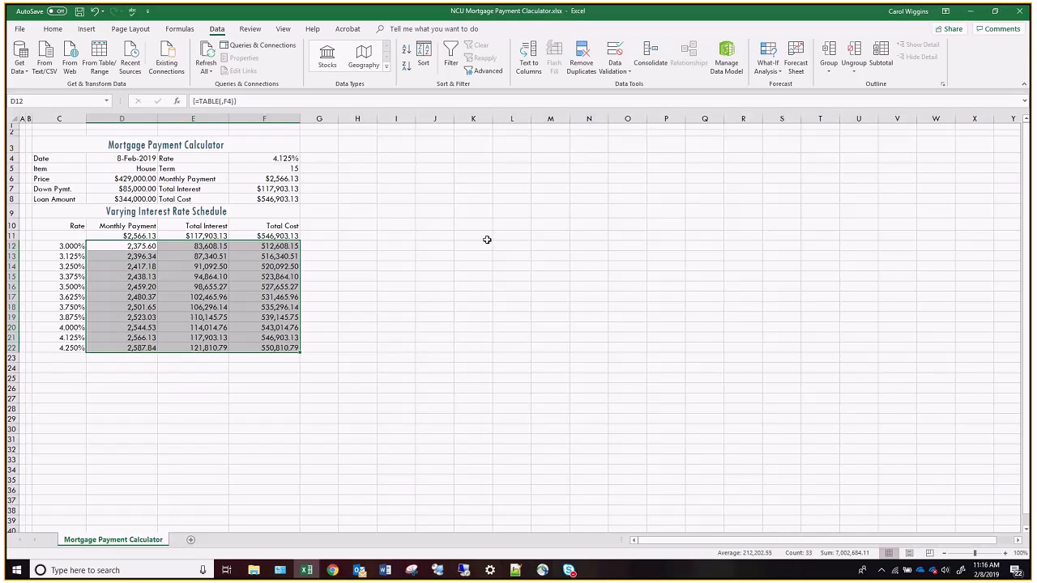
Set the width of column G to 1.
left_click(319, 119)
right_click(318, 120)
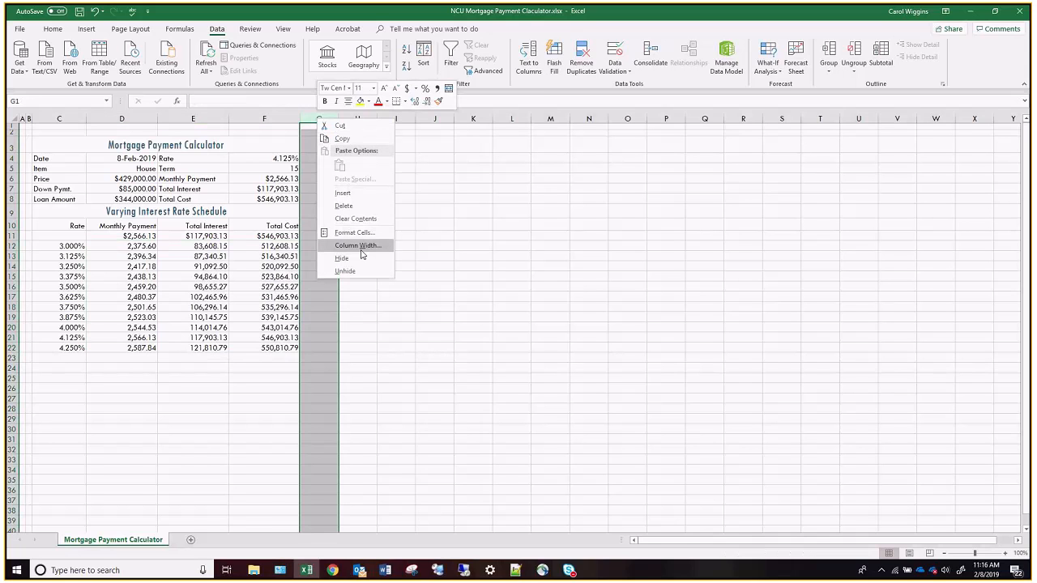
left_click(360, 245)
type("1")
key("Return")
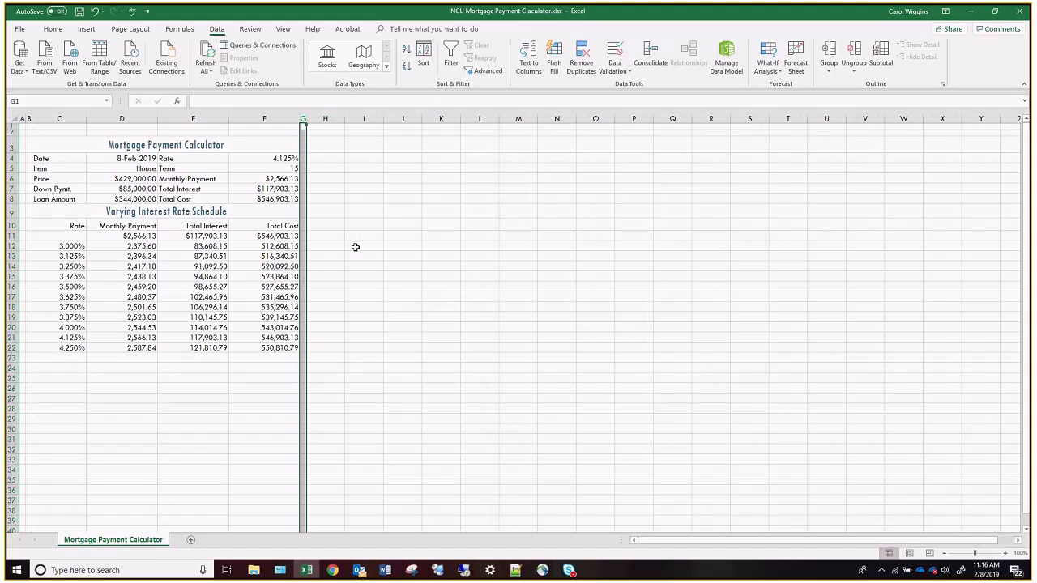
Set the width of column H to 6.00.
left_click(336, 145)
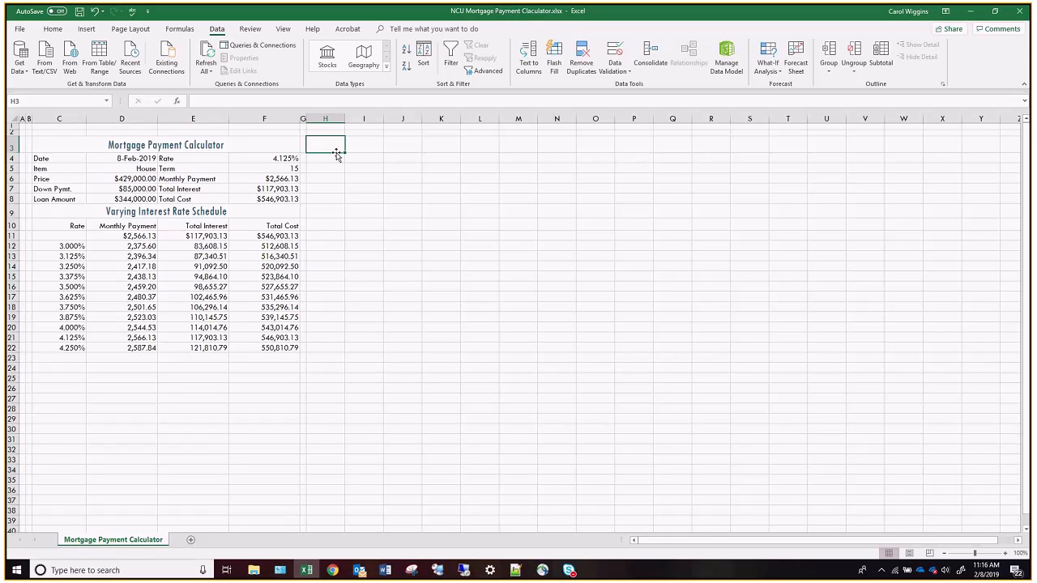
right_click(334, 120)
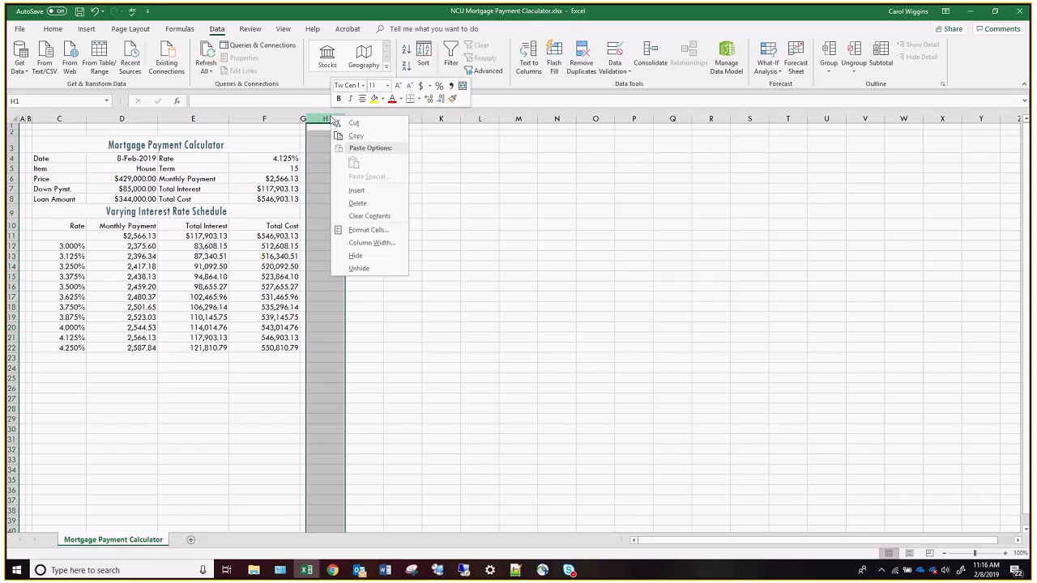
left_click(371, 242)
type("6.00")
key("Return")
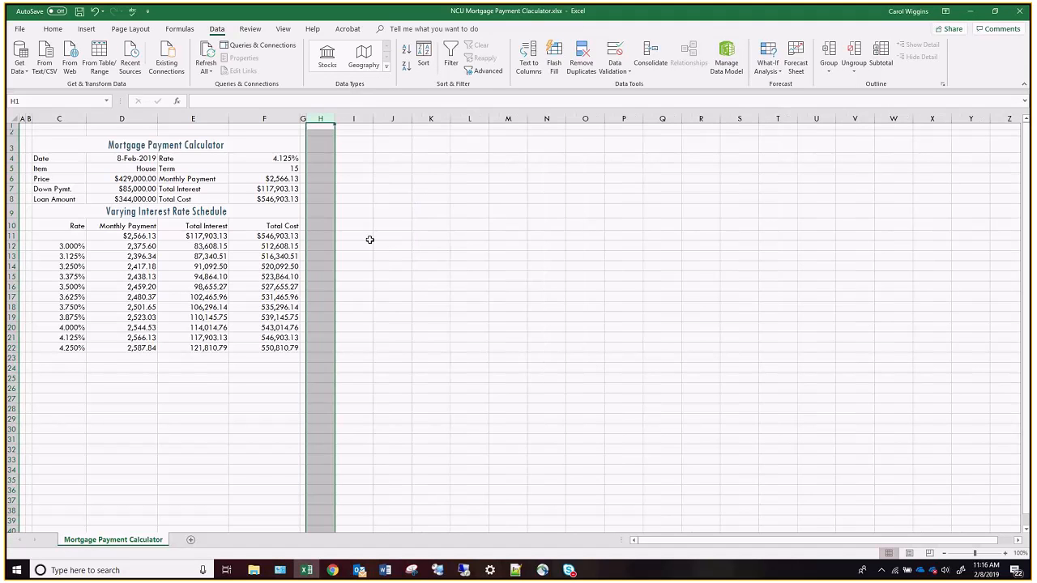
Set the width of columns I through L to 16.00 and select cell H3.
left_click_drag(366, 121, 457, 116)
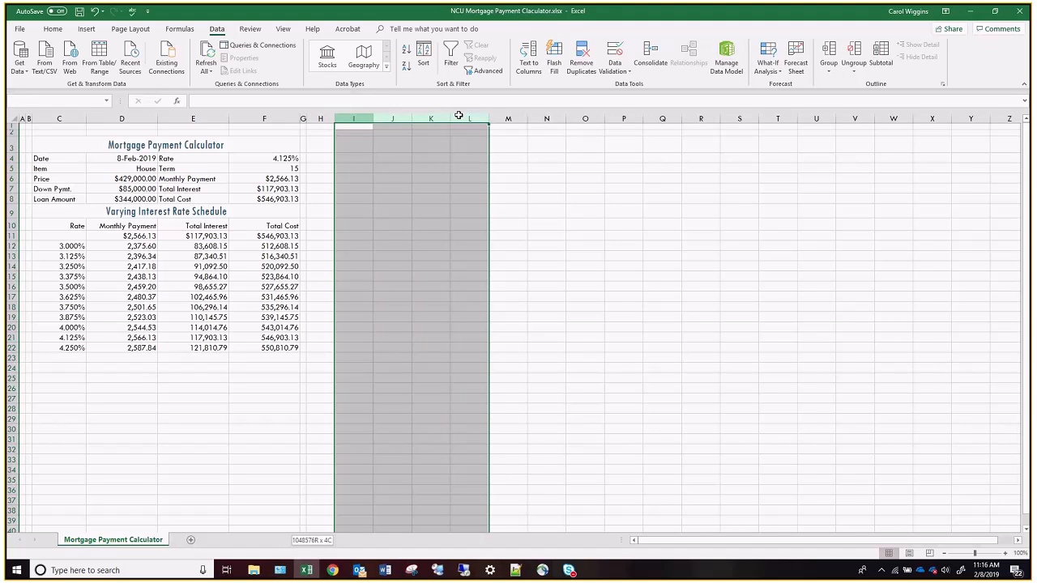
left_click_drag(458, 116, 461, 113)
right_click(461, 113)
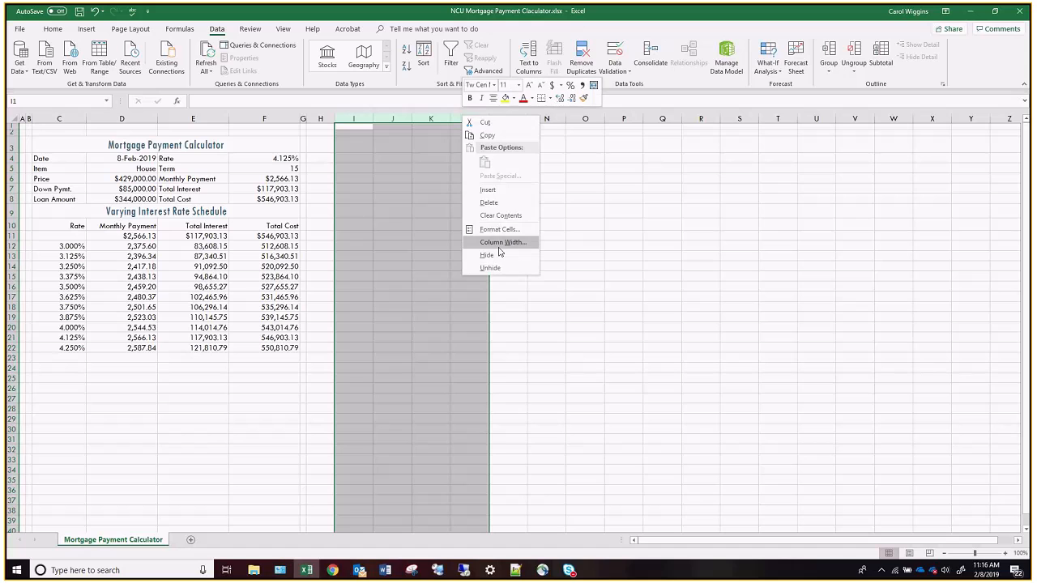
left_click(500, 243)
type("16.00")
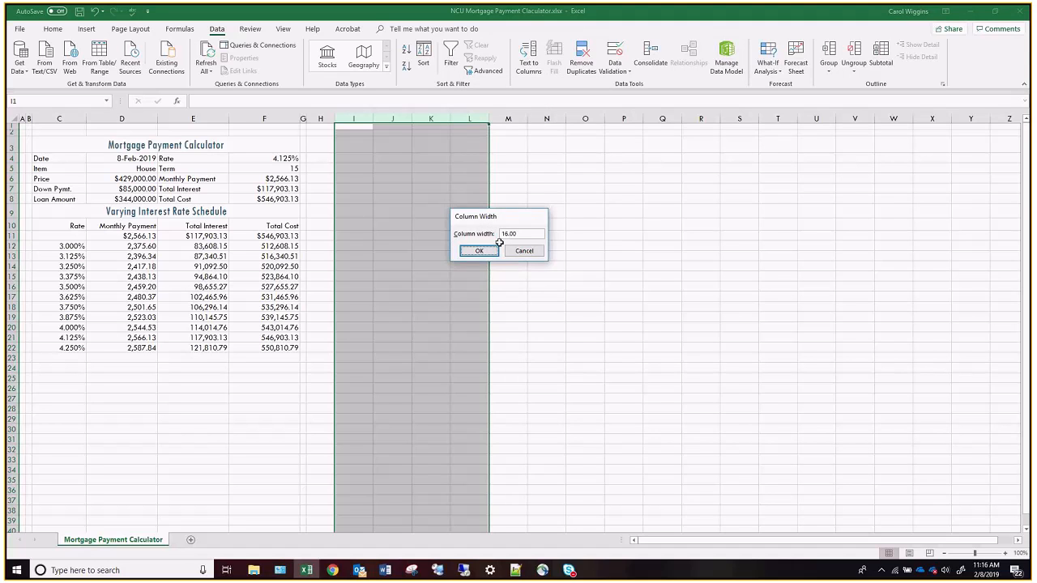
key("Return")
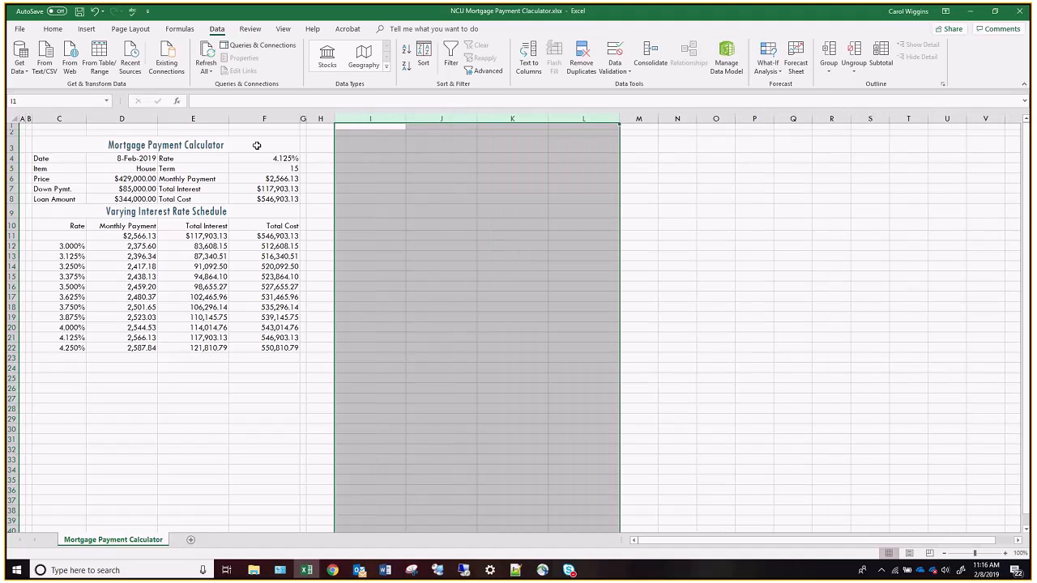
left_click(314, 145)
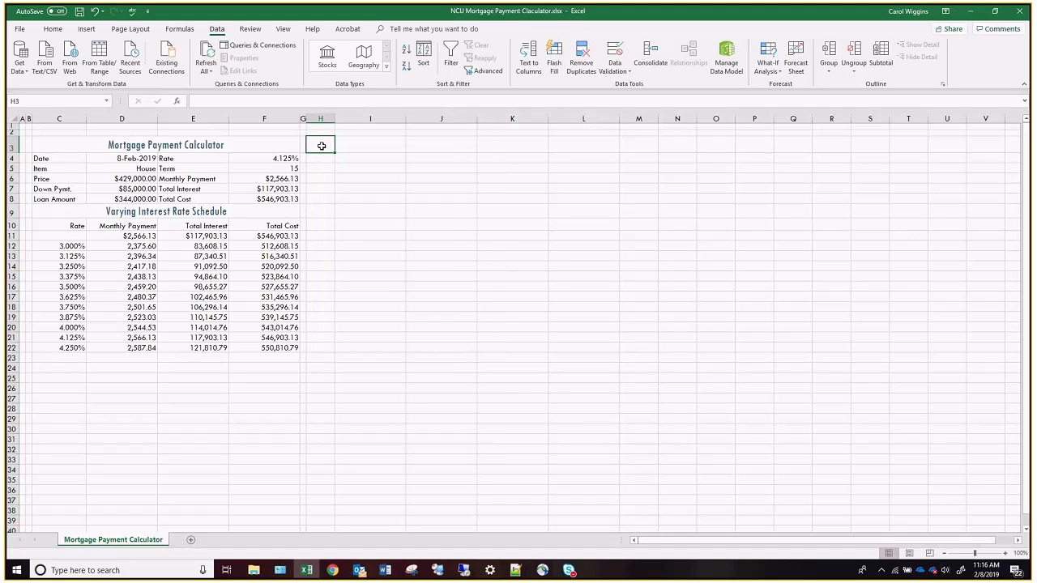
Enter the section title "Amortization Schedule" in cell H3.
type("Amor")
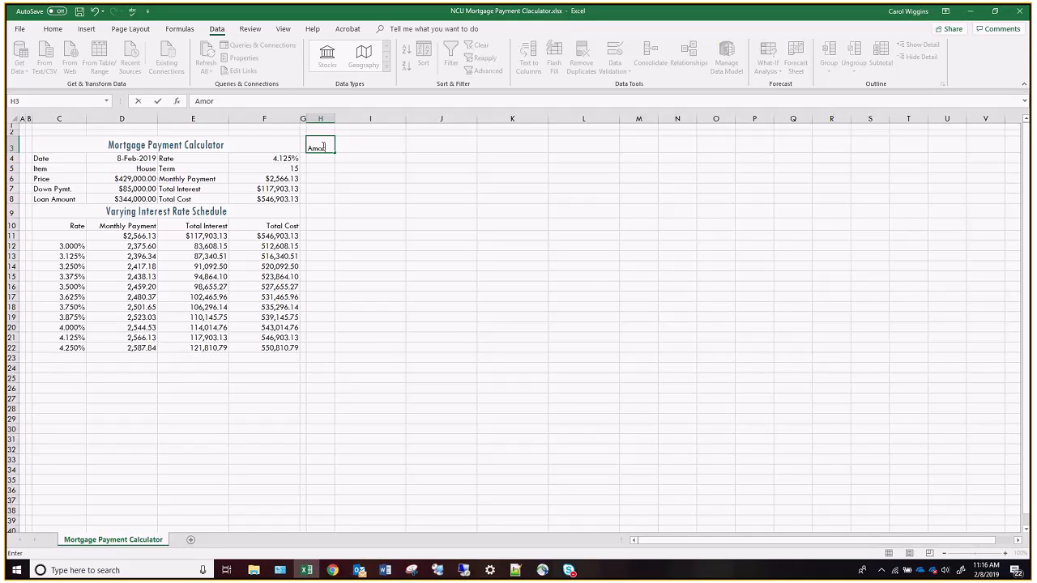
type("tization Schedule")
key("Return")
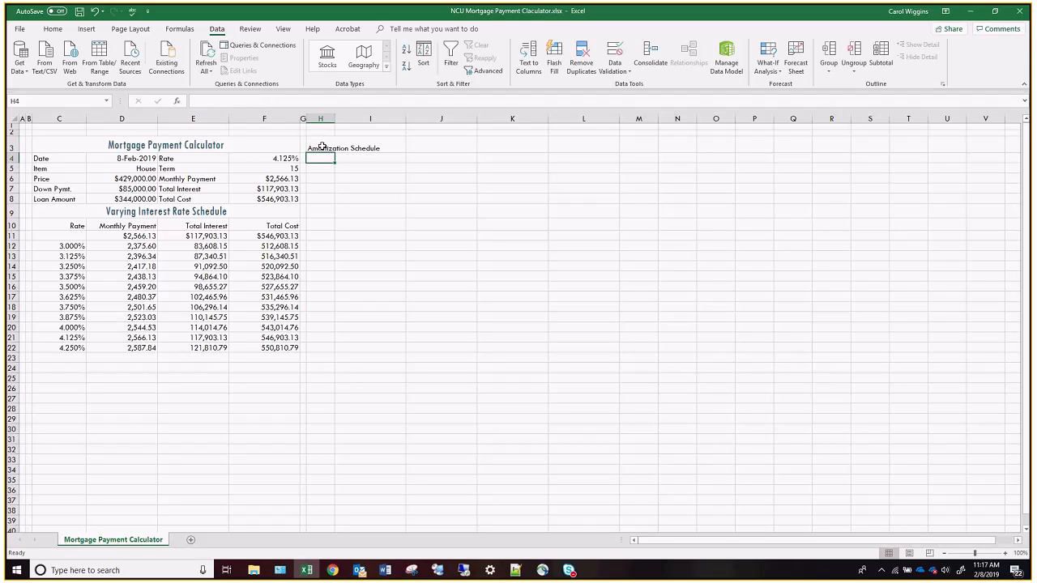
Copy the formatting of the "Mortgage Payment Calculator" title in C3 onto the title in H3 with Format Painter.
left_click(81, 146)
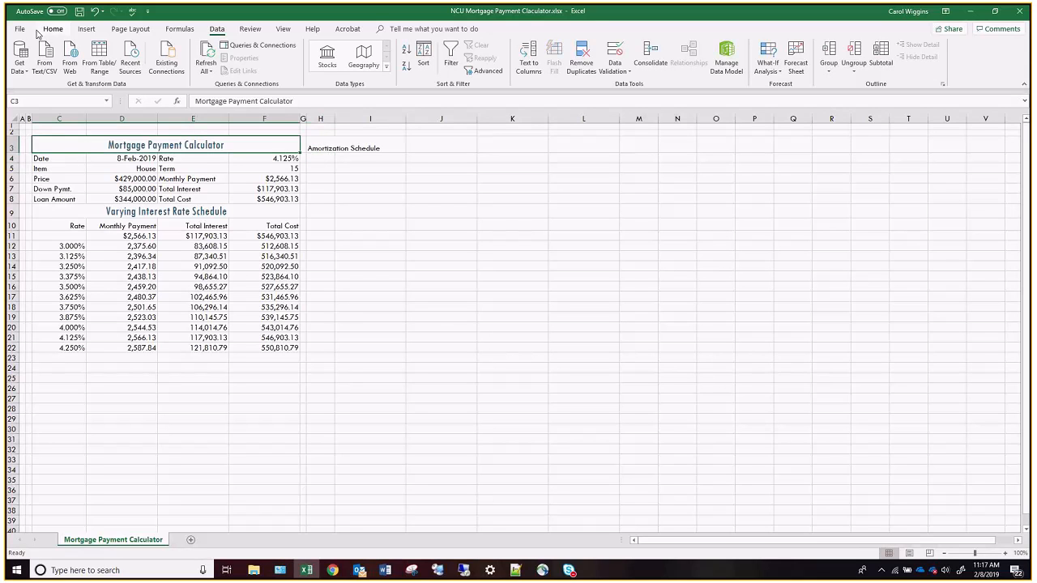
left_click(51, 29)
left_click(68, 68)
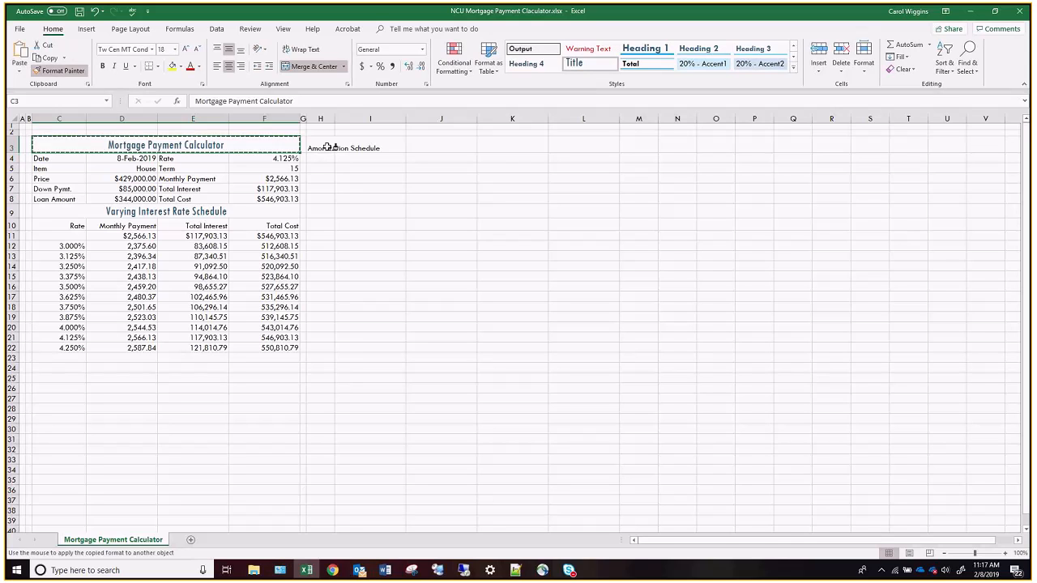
left_click(336, 146)
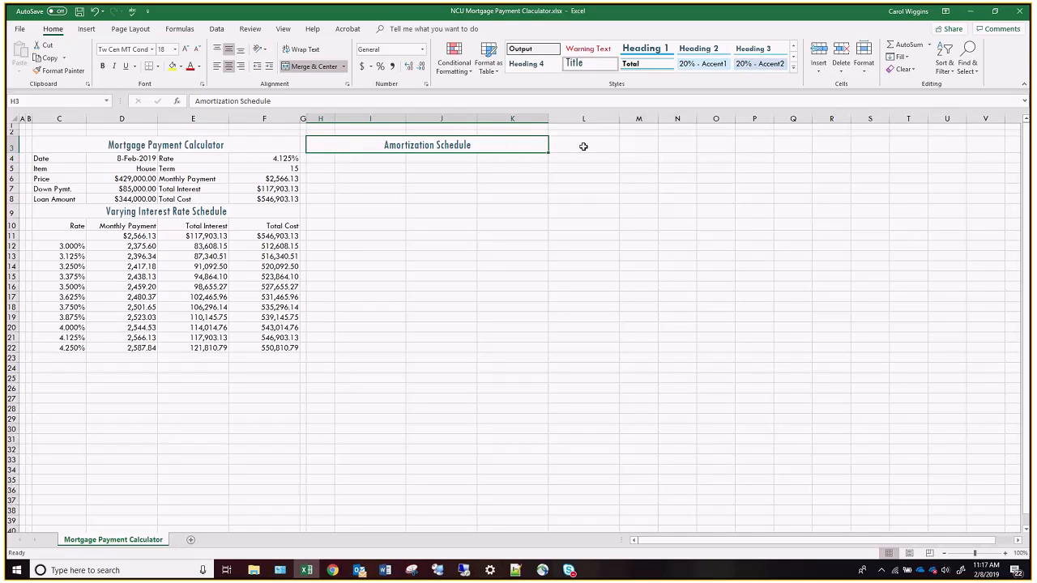
Unmerge the "Amortization Schedule" title, merge and center it across H3:L3 instead, and move to cell H4.
left_click(316, 67)
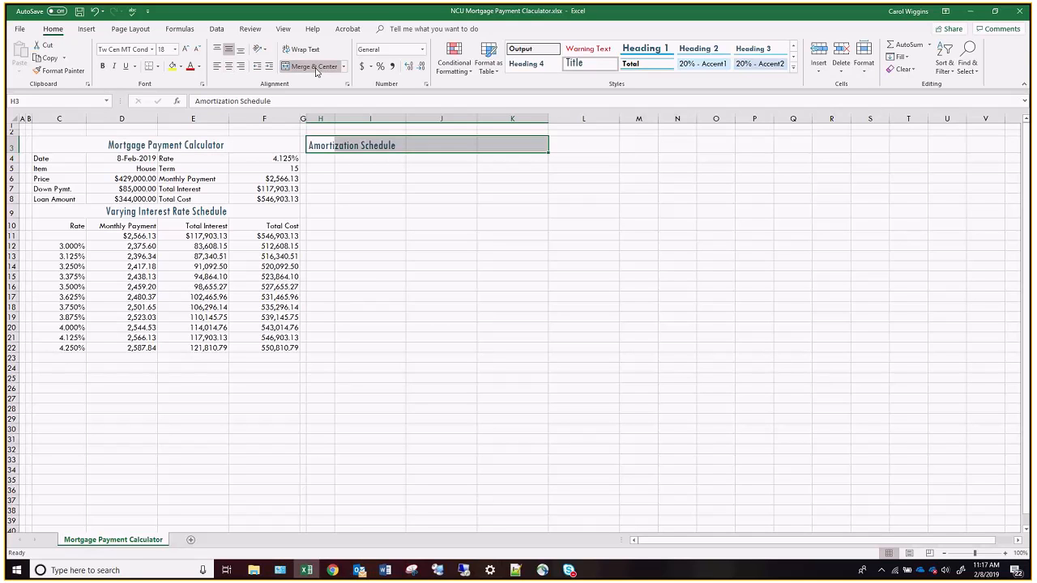
left_click(322, 145)
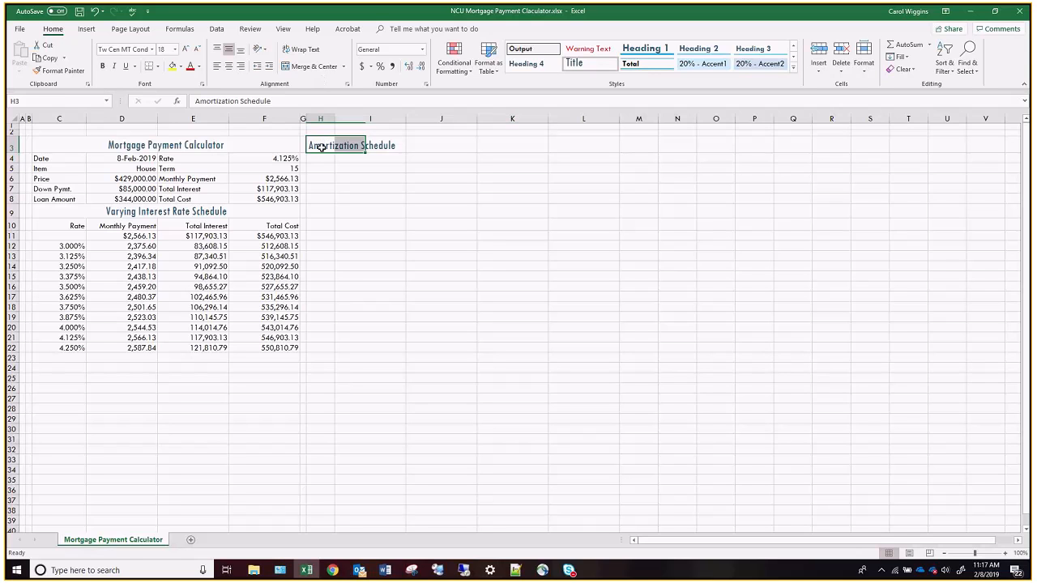
left_click_drag(322, 145, 570, 149)
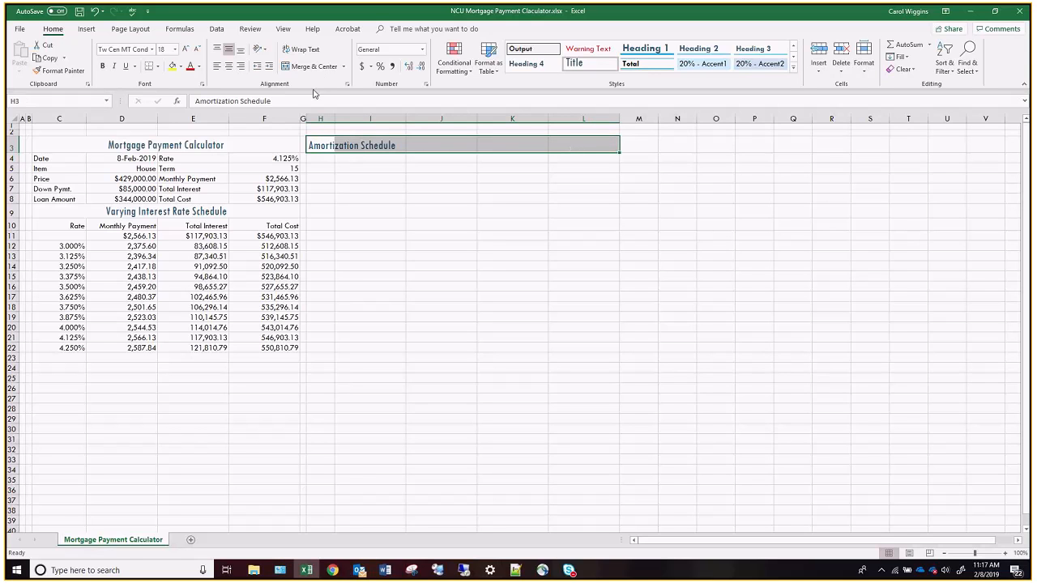
left_click(314, 66)
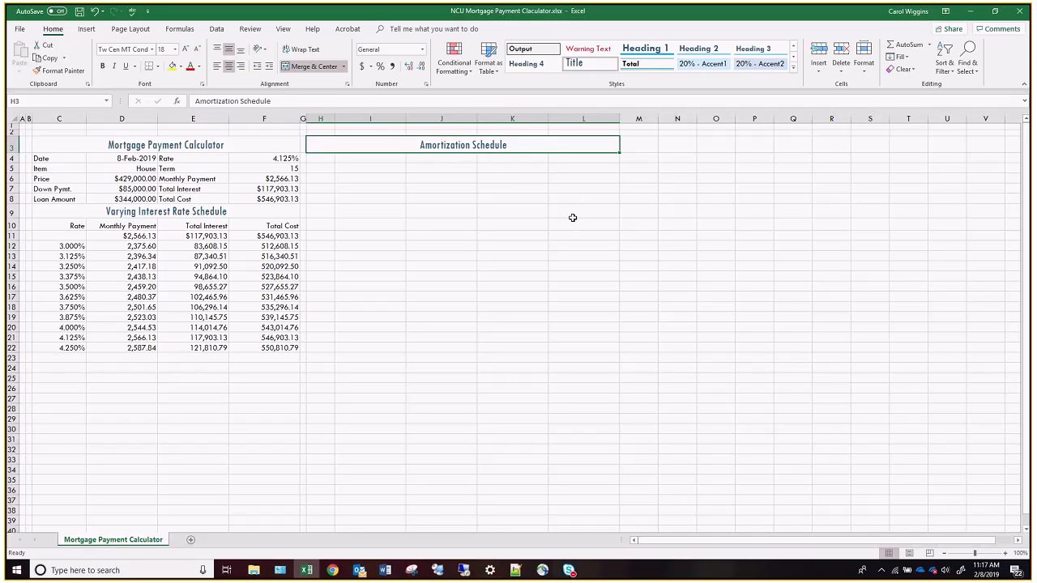
key("Return")
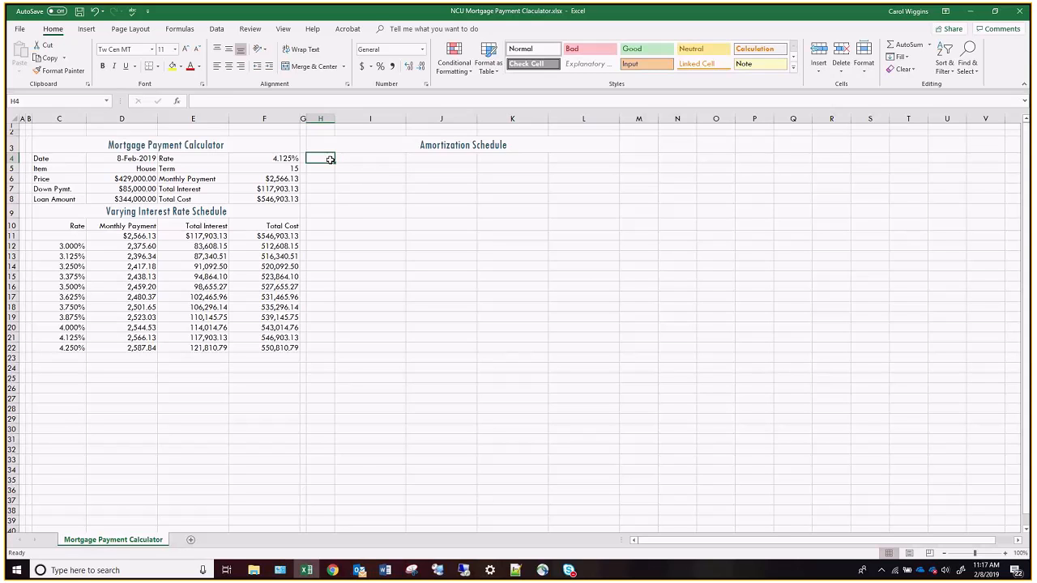
Enter the amortization schedule headings Year in H4 and Beginning Balance in I4.
type("Year")
key("Tab")
left_click(330, 159)
type("Year")
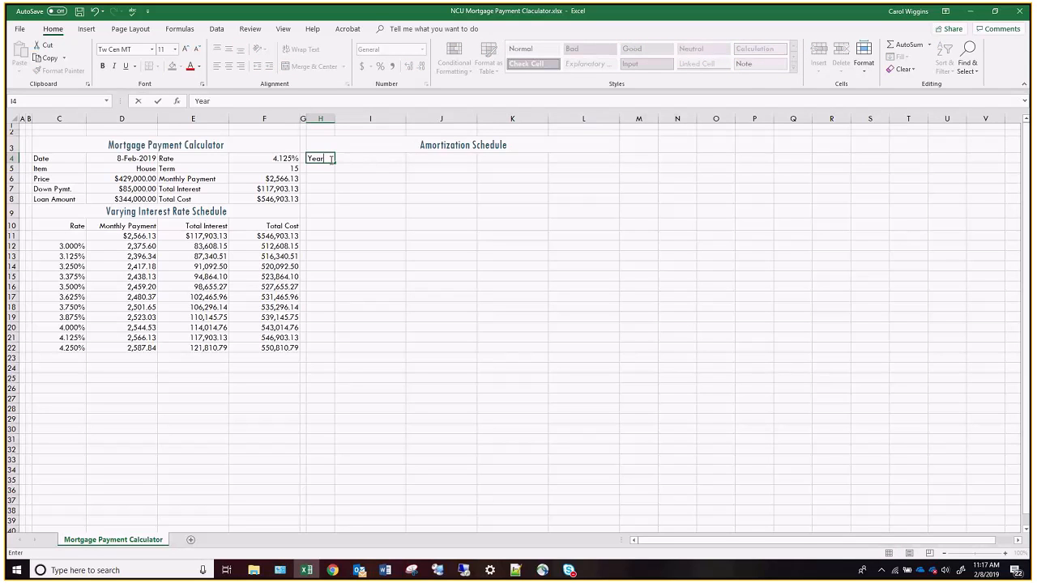
key("Tab")
type("Beg")
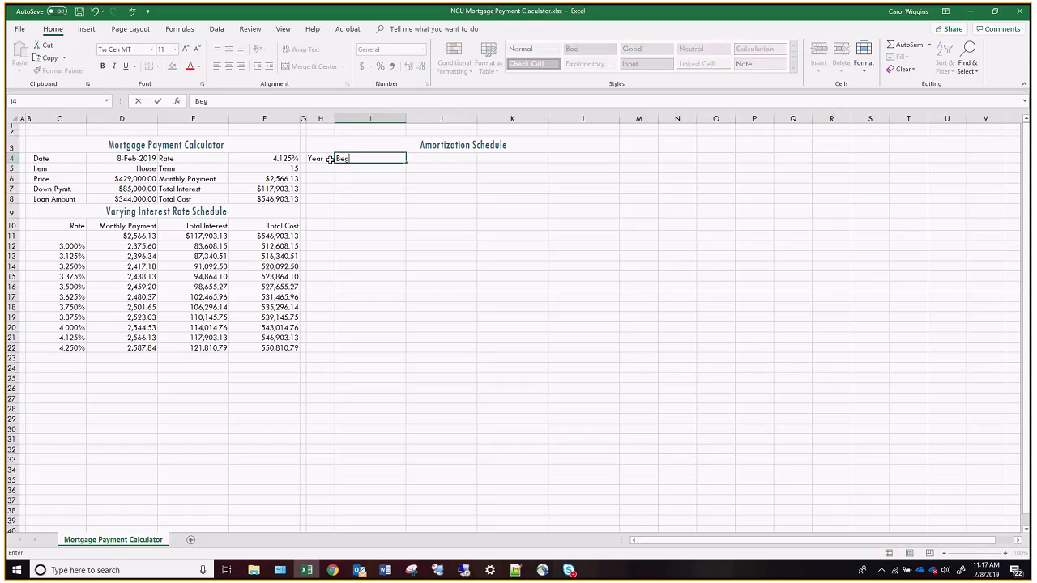
type("inning BalanceEnding Balance")
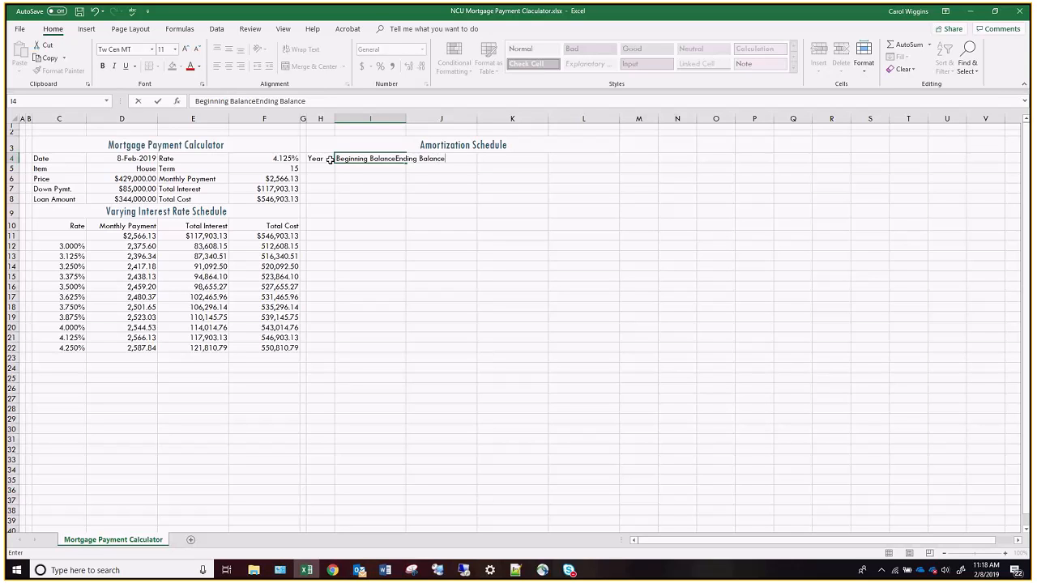
key("BackSpace")
key("BackSpace")
key("BackSpace")
key("BackSpace")
key("BackSpace")
key("BackSpace")
key("BackSpace")
key("BackSpace")
key("BackSpace")
key("BackSpace")
key("BackSpace")
key("BackSpace")
key("BackSpace")
key("BackSpace")
key("Tab")
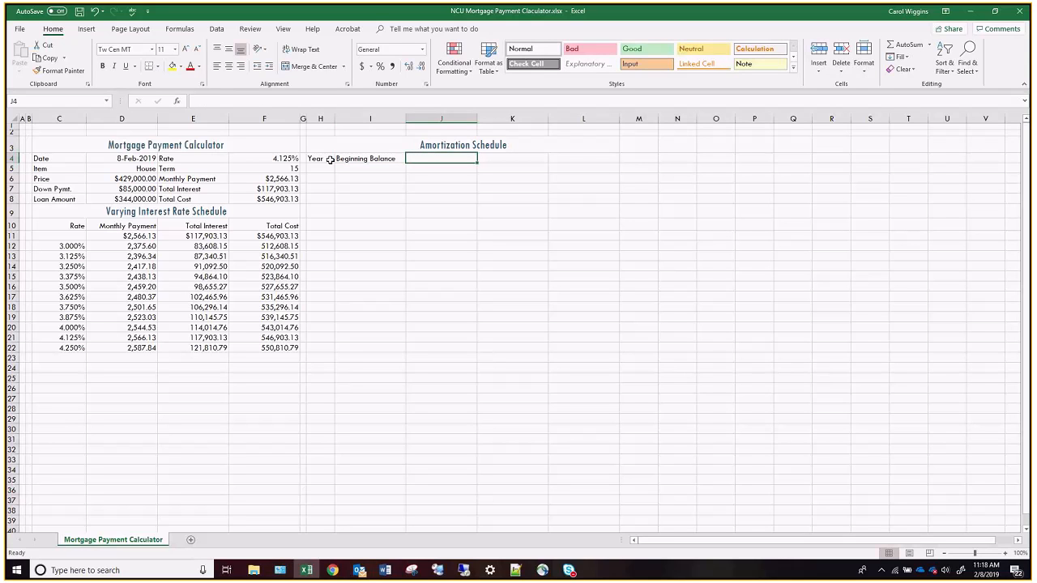
Enter the headings Ending Balance, Paid on Principal and Interest Paid in cells J4 to L4.
type("Ending Ba")
type("lance")
key("Tab")
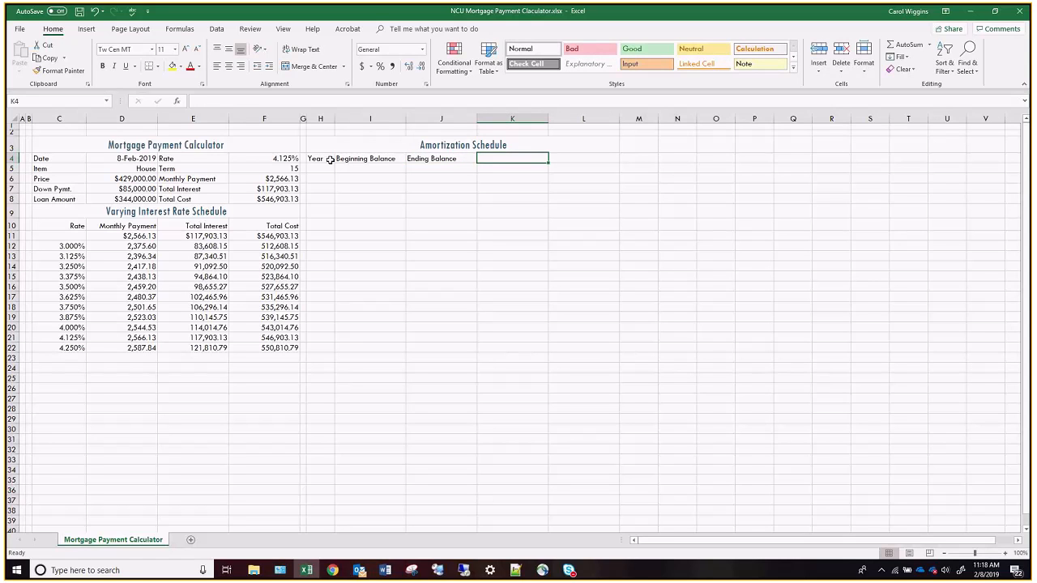
type("P")
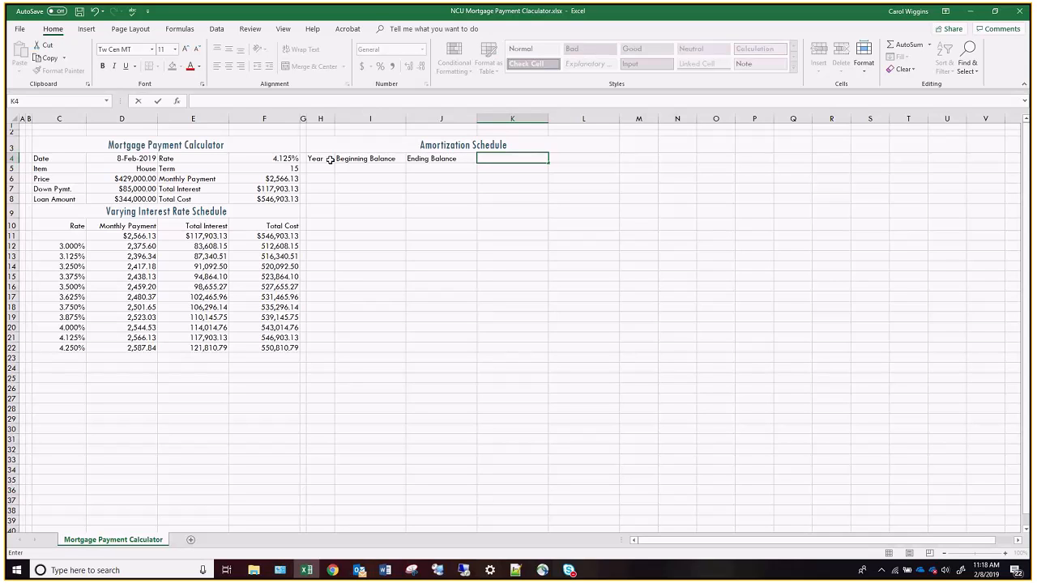
type("aid on Principal")
key("Tab")
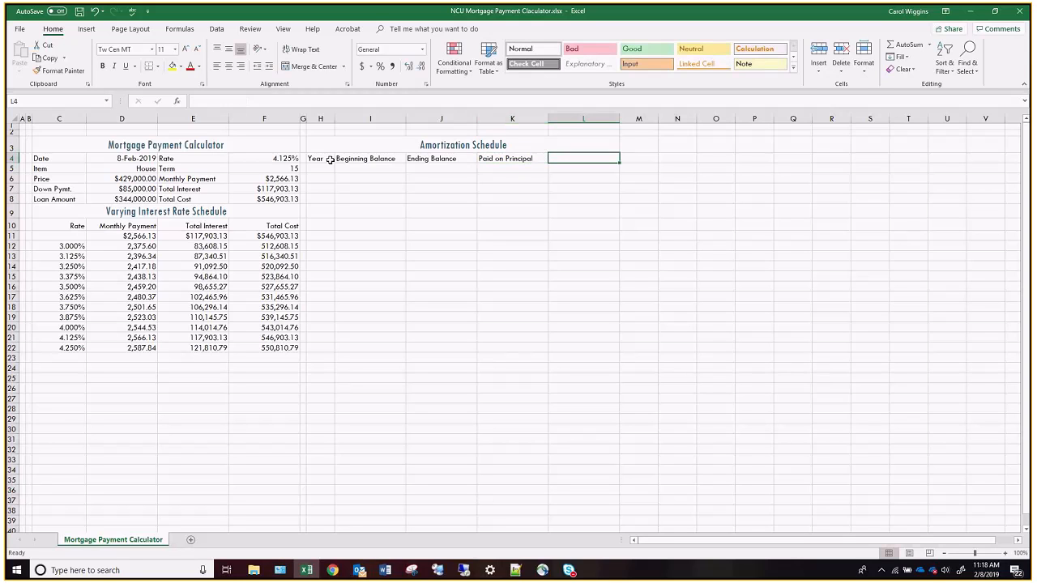
type("Inter")
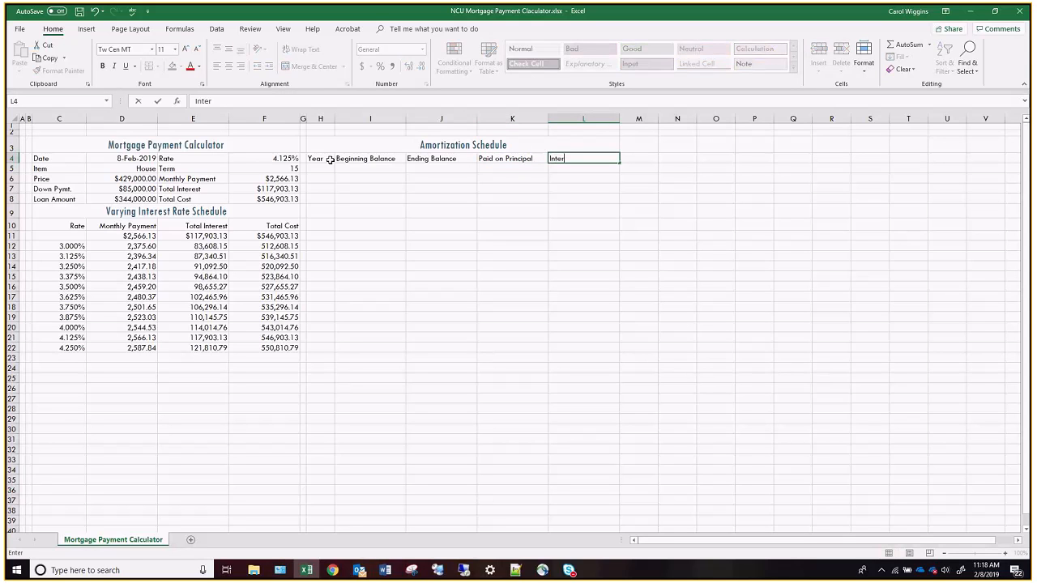
type("est Paid")
key("Return")
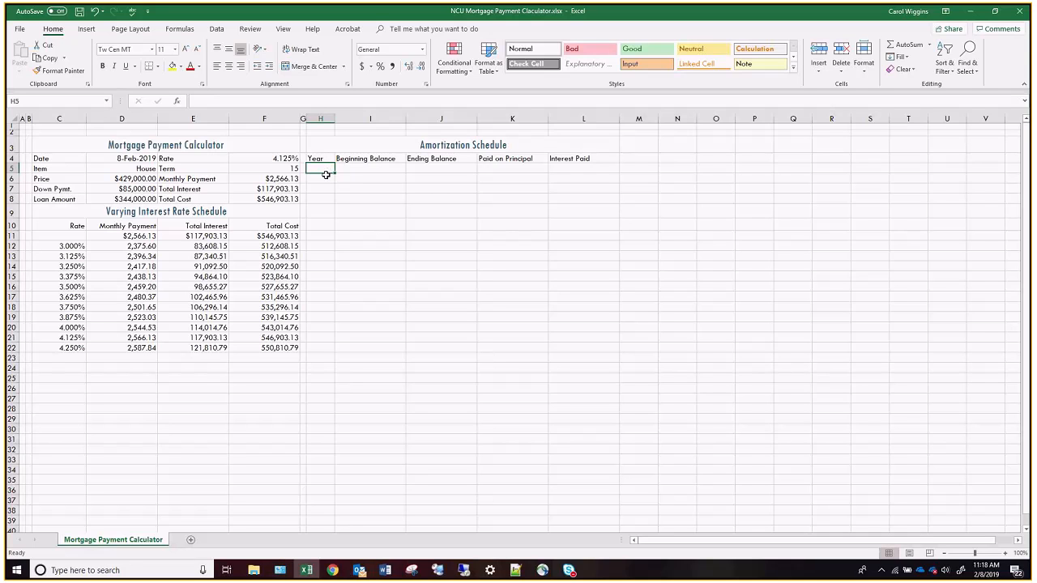
Number the years 1 to 15 down the Year column in H5:H19 by extending the series 1, 2.
type("1")
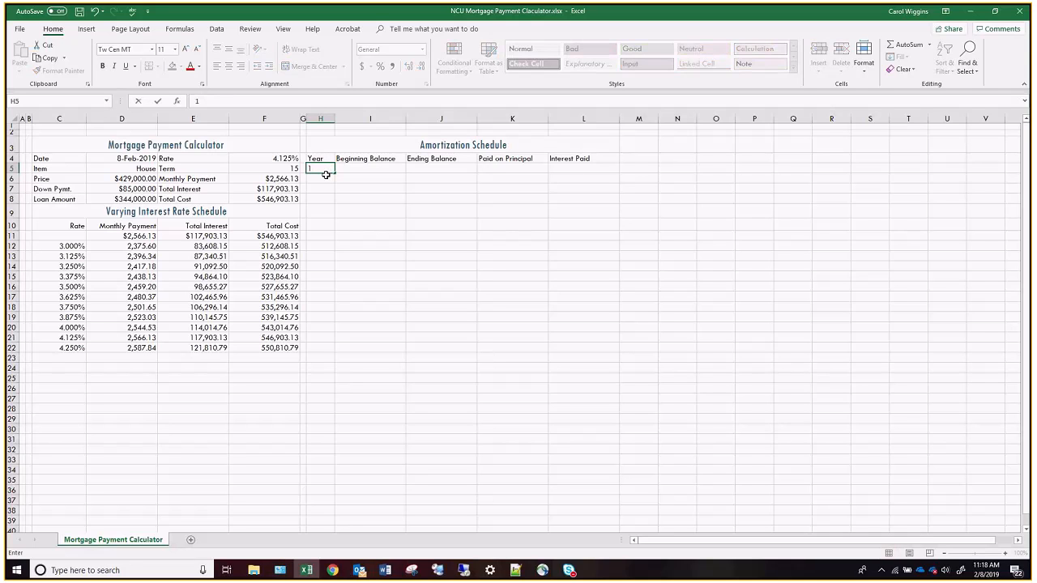
key("Return")
type("2")
key("Return")
left_click_drag(324, 168, 332, 320)
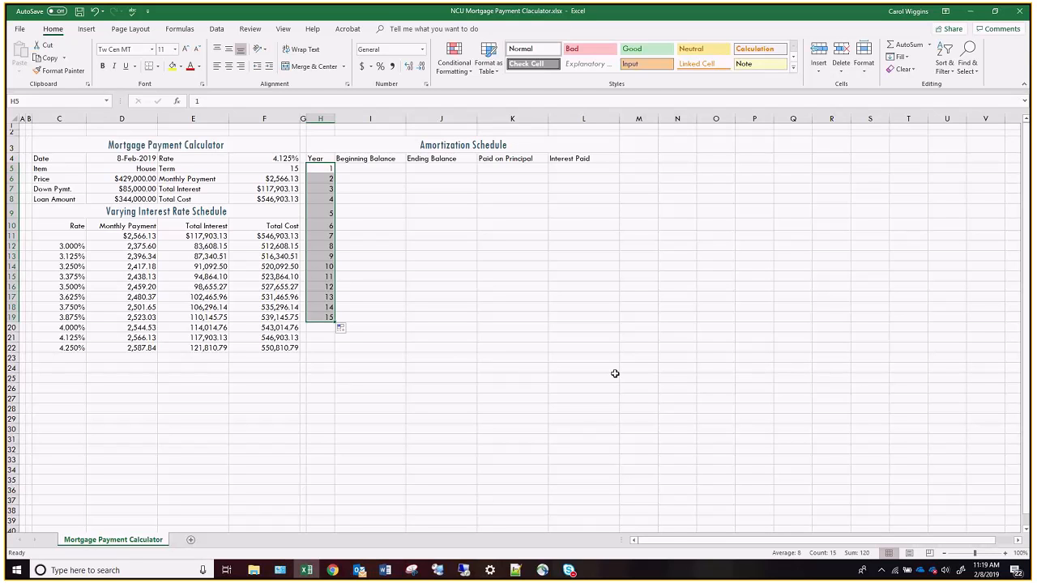
Set the year 1 beginning balance in I5 to the formula =Loan_Amount.
left_click(381, 168)
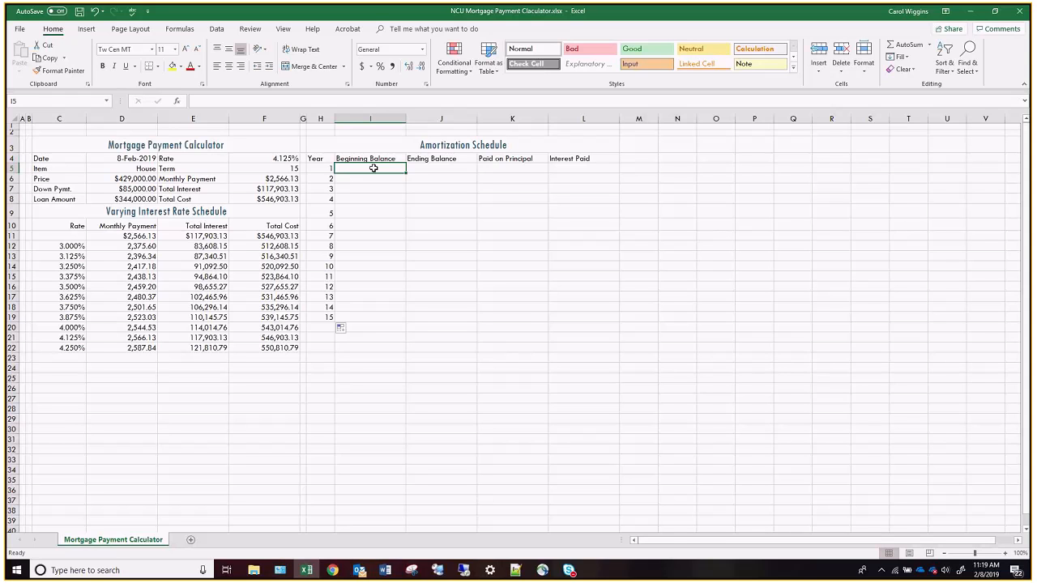
type("=")
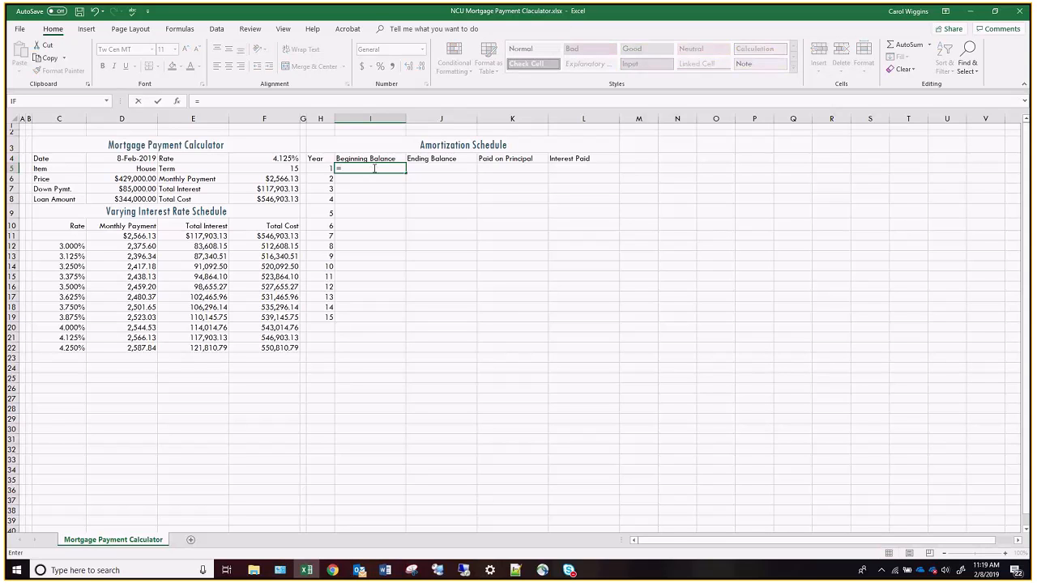
left_click(147, 200)
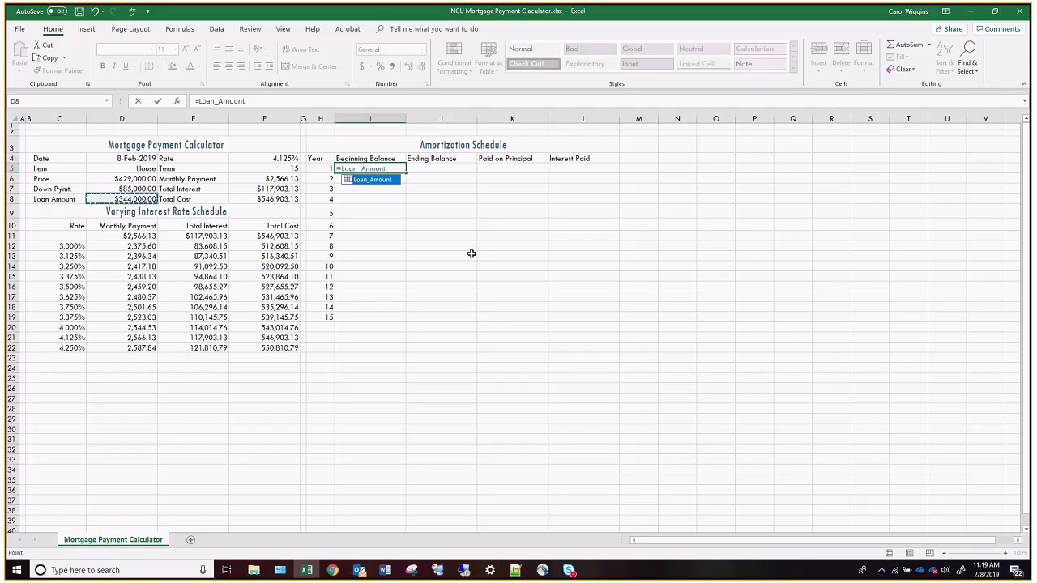
key("Return")
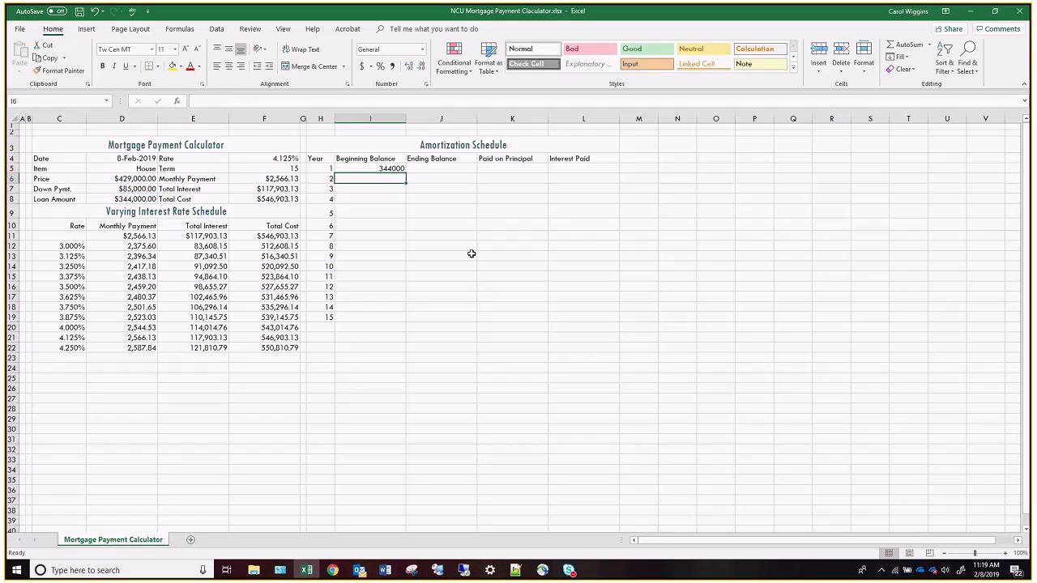
Begin an IF formula for the year 1 ending balance in J5 with the logical test H5<=term.
key("Up")
key("Right")
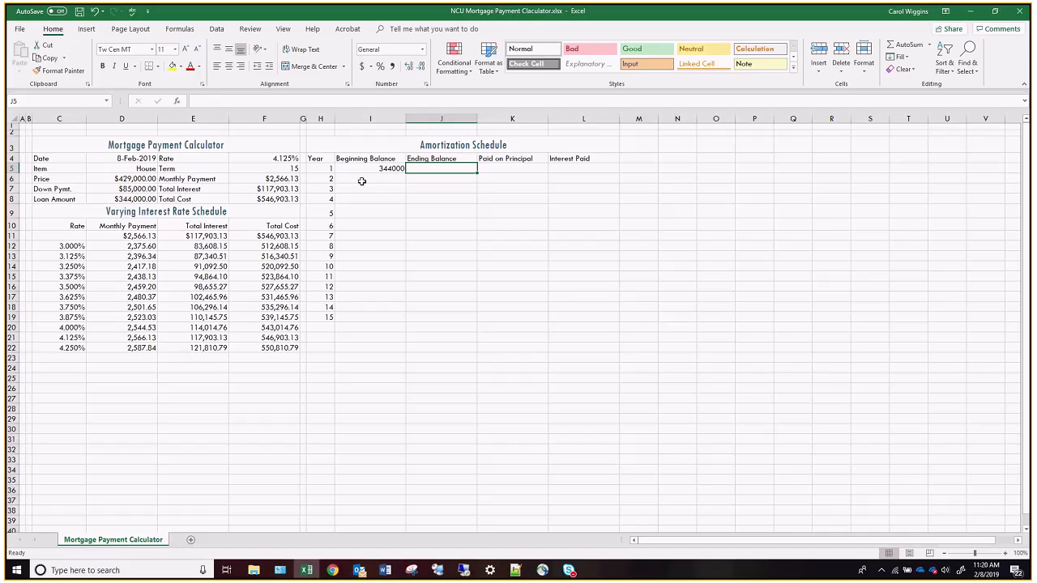
left_click(326, 168)
left_click(293, 168)
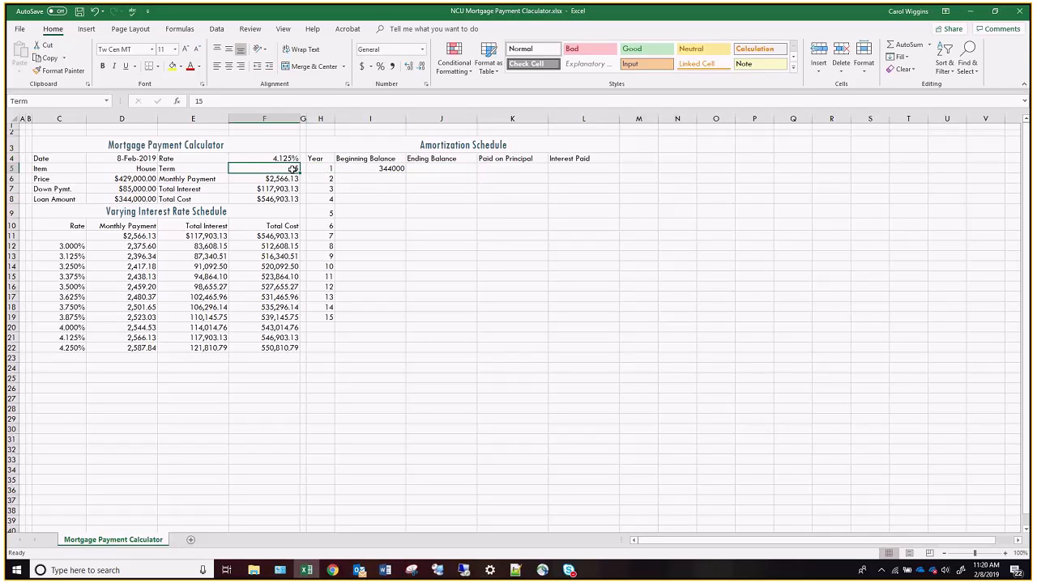
left_click(446, 169)
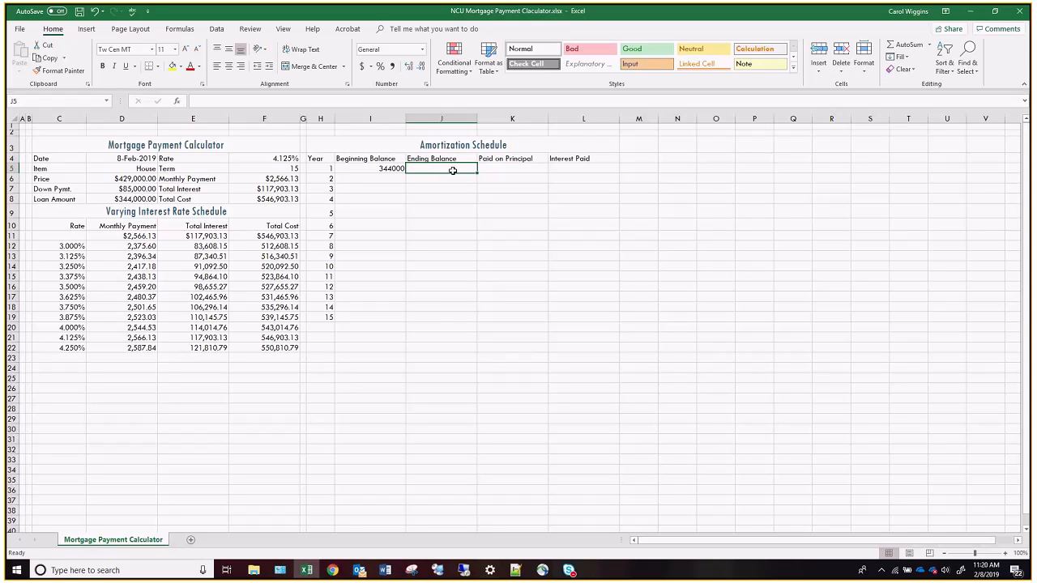
type("=i")
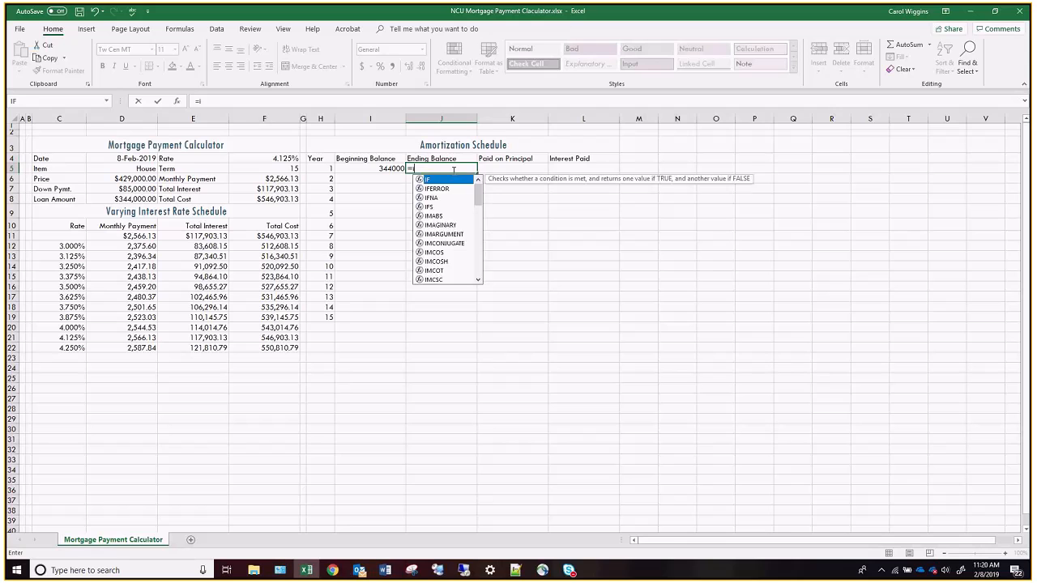
type("f(")
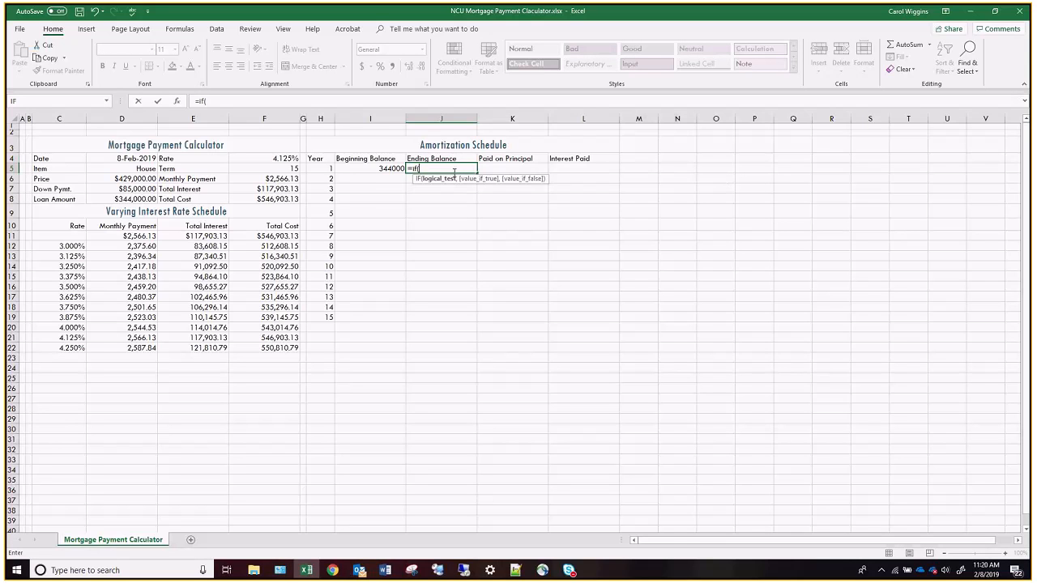
left_click(315, 168)
type("<=te")
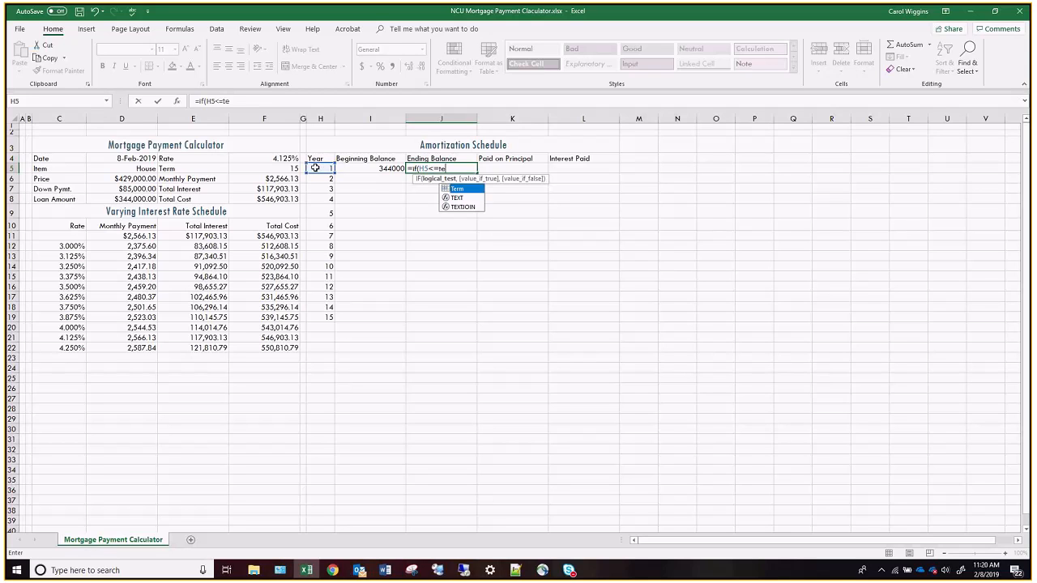
type("rm")
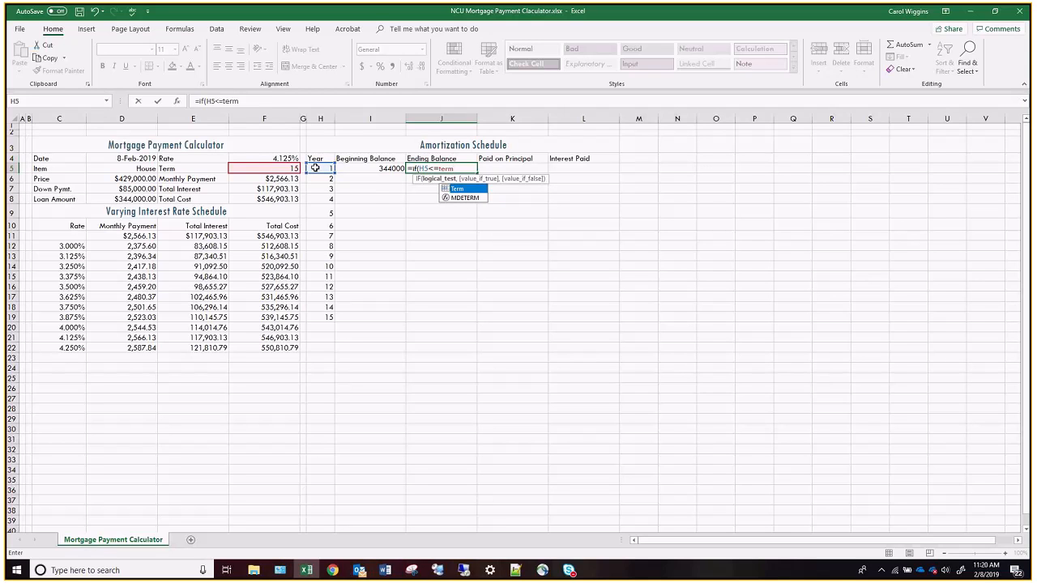
type(",")
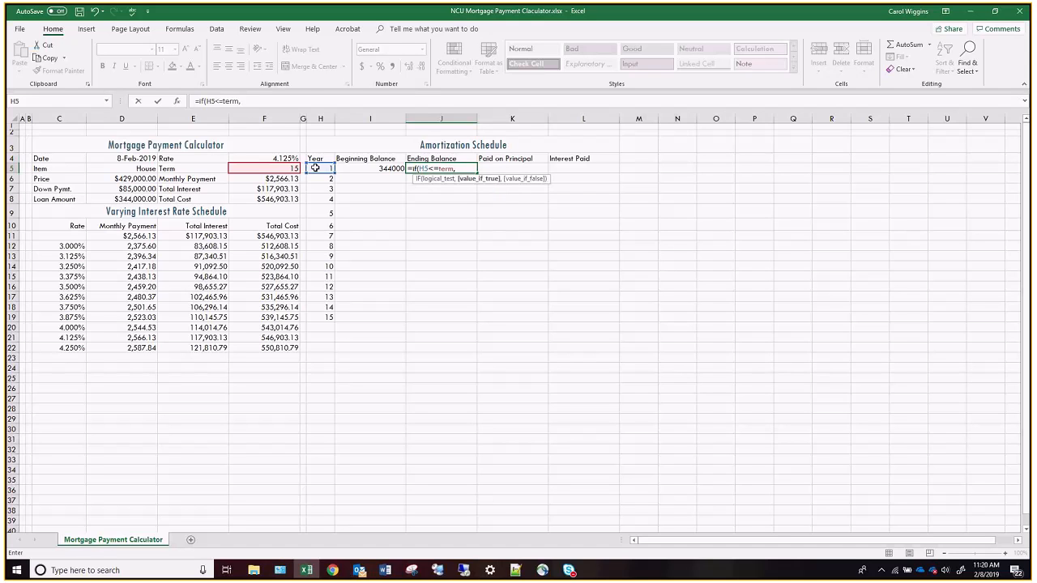
Add a PV function as the IF formula's true value, with rate/12 as the rate and 12*term-H5 as the number of periods.
type("pv(")
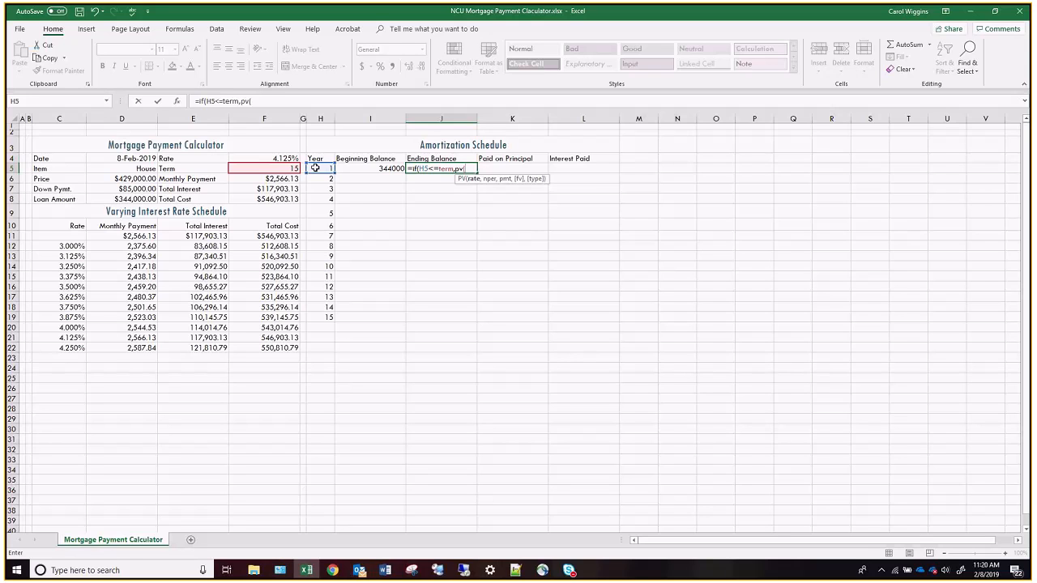
type("rate")
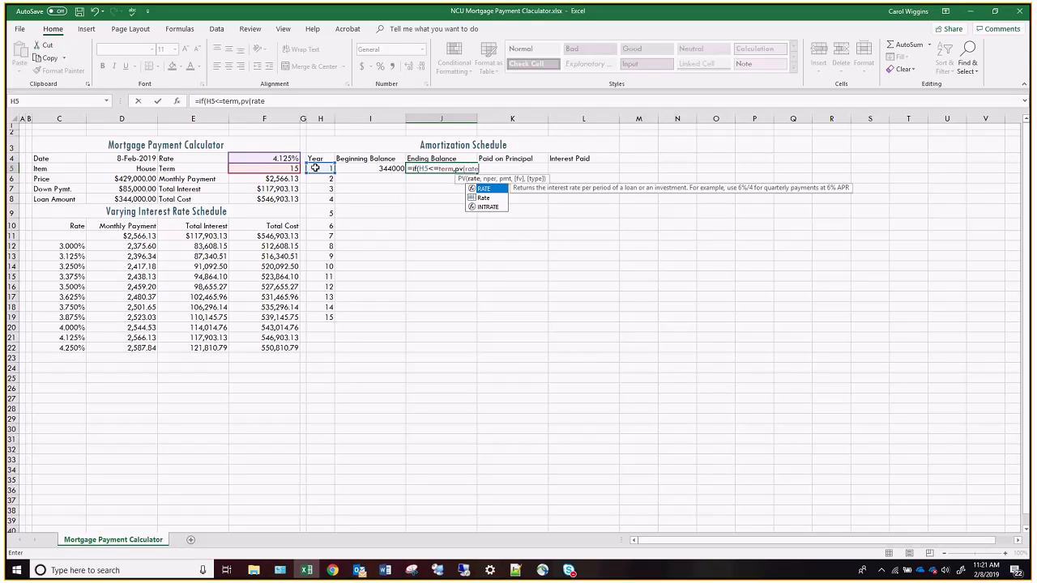
type("/12")
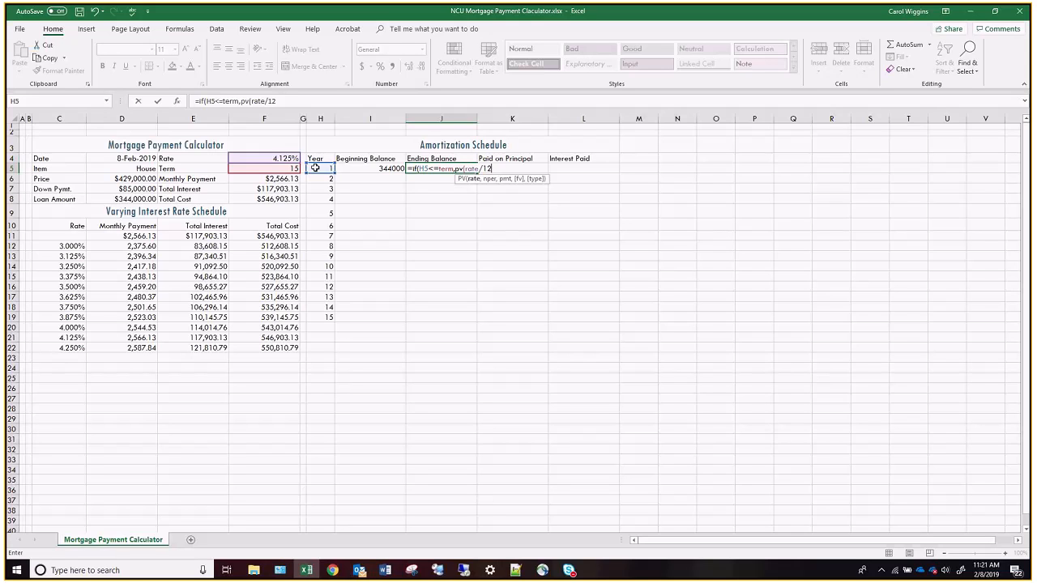
type(",")
type("12*")
type("term")
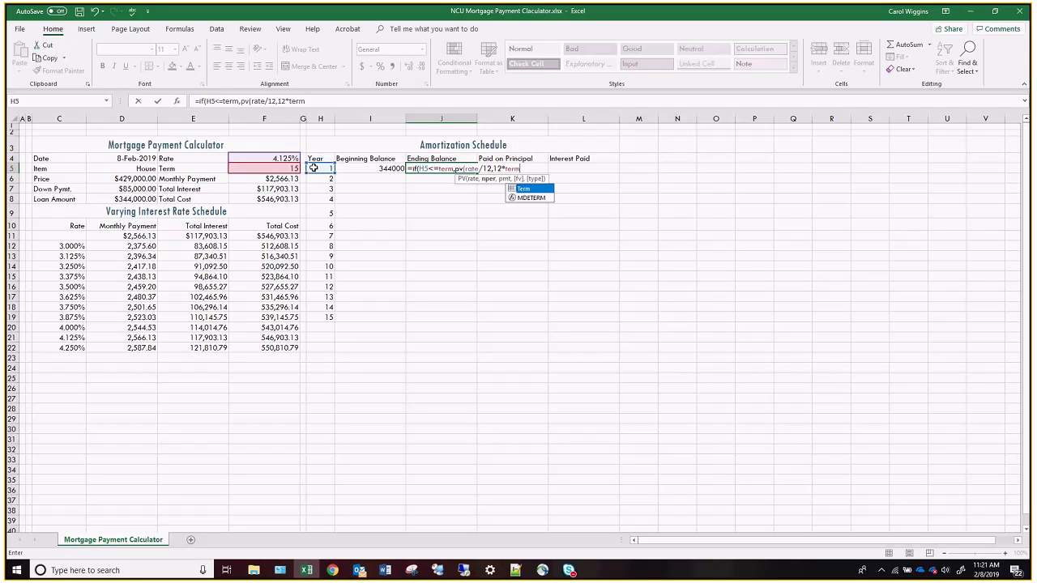
type("-")
left_click(314, 168)
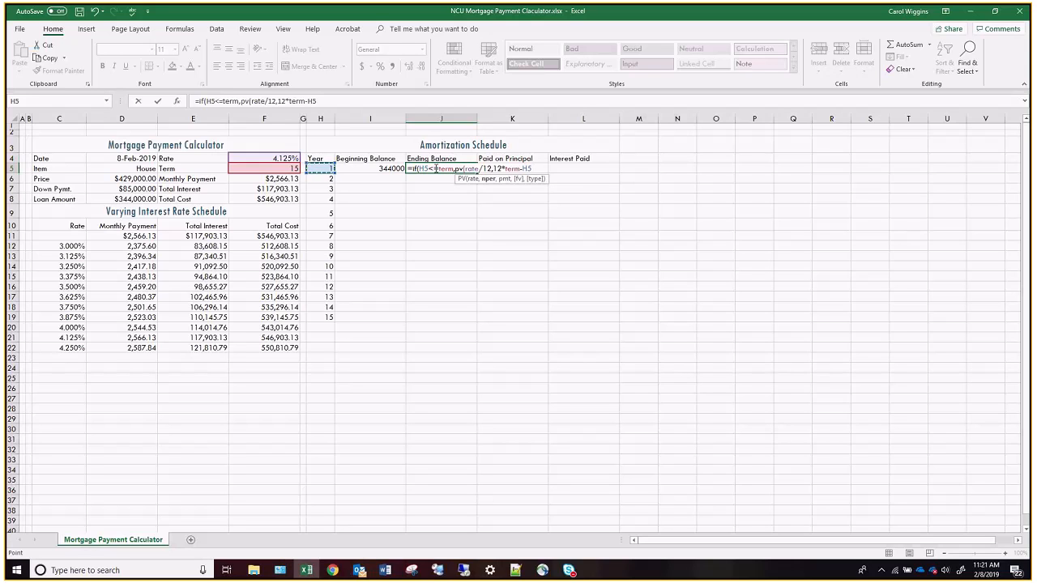
type(")")
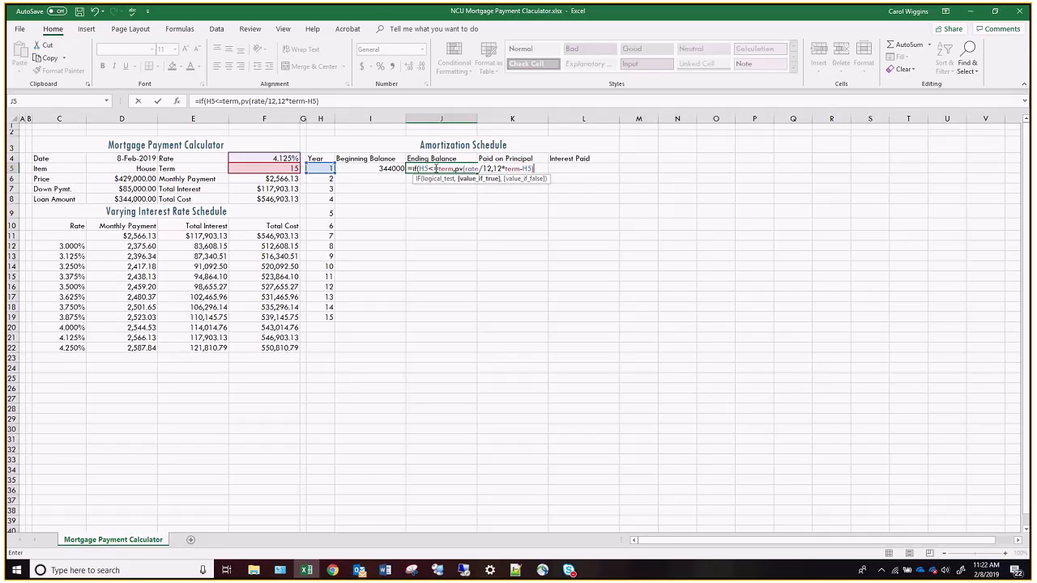
Rewrite the PV function's number of periods as 12*(term-h5).
key("BackSpace")
key("BackSpace")
key("BackSpace")
key("BackSpace")
key("BackSpace")
key("BackSpace")
key("BackSpace")
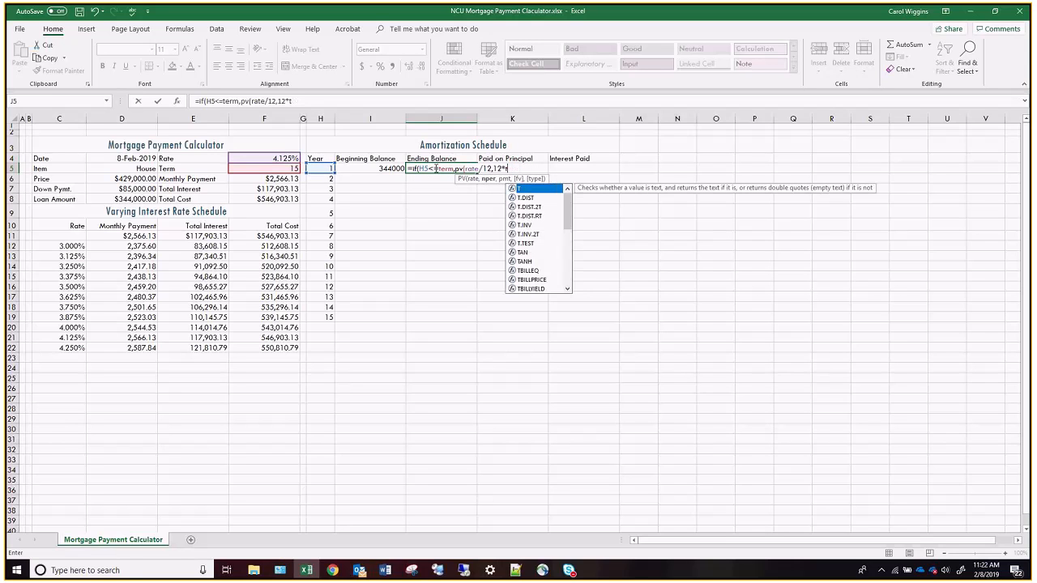
key("BackSpace")
type("*")
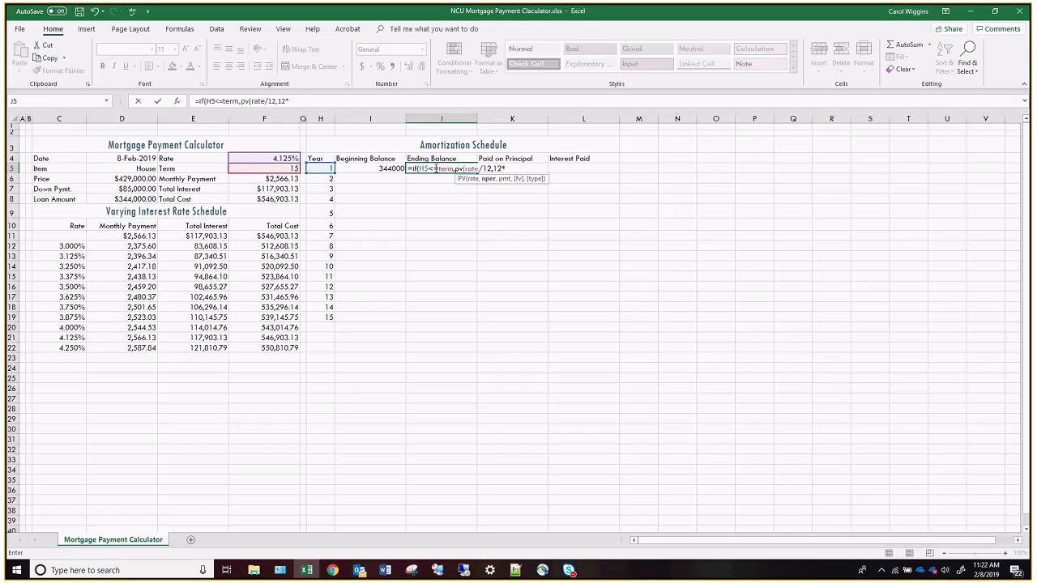
type("(term-")
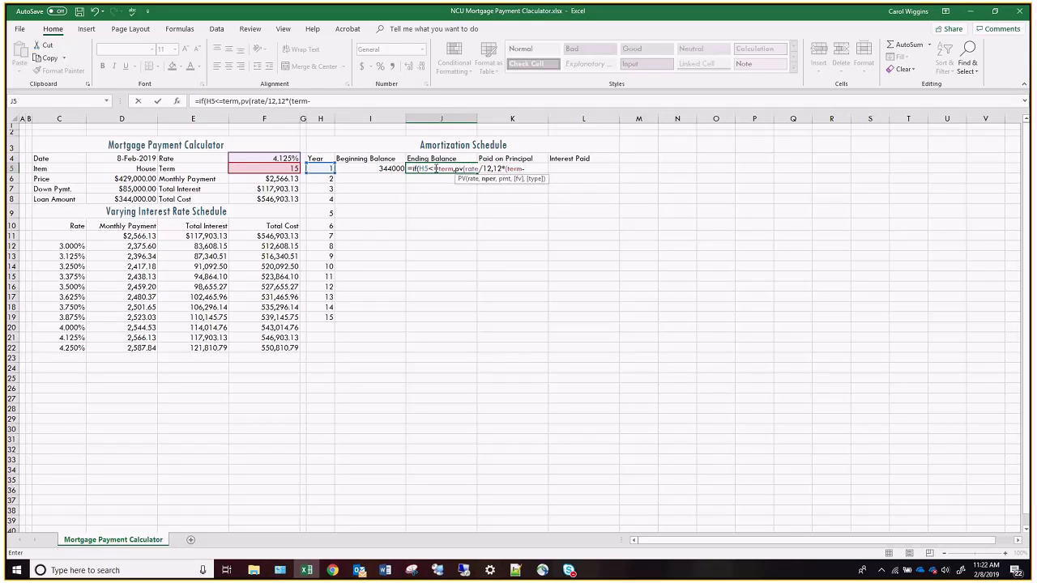
type("h")
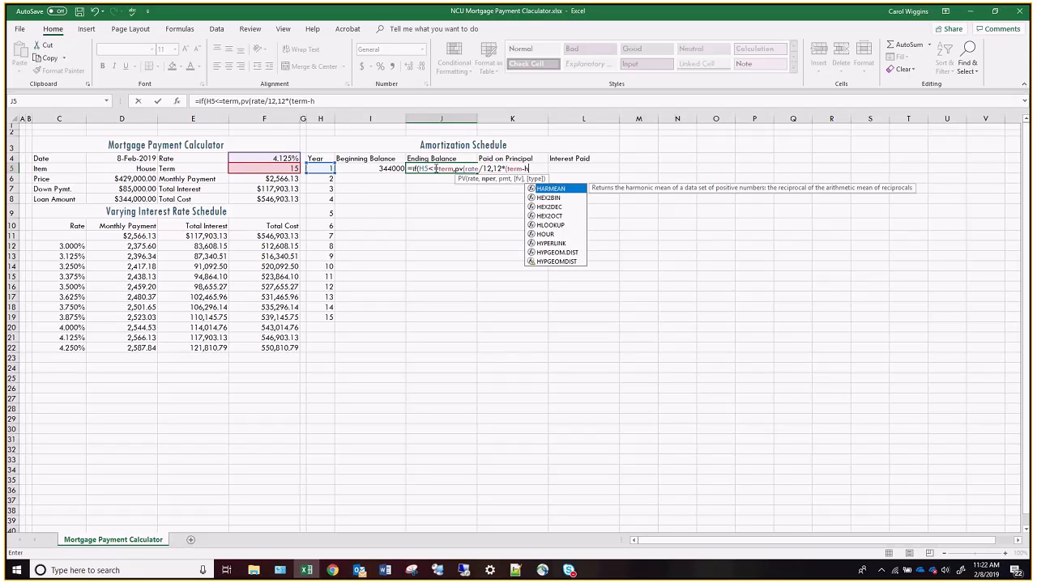
type("5)")
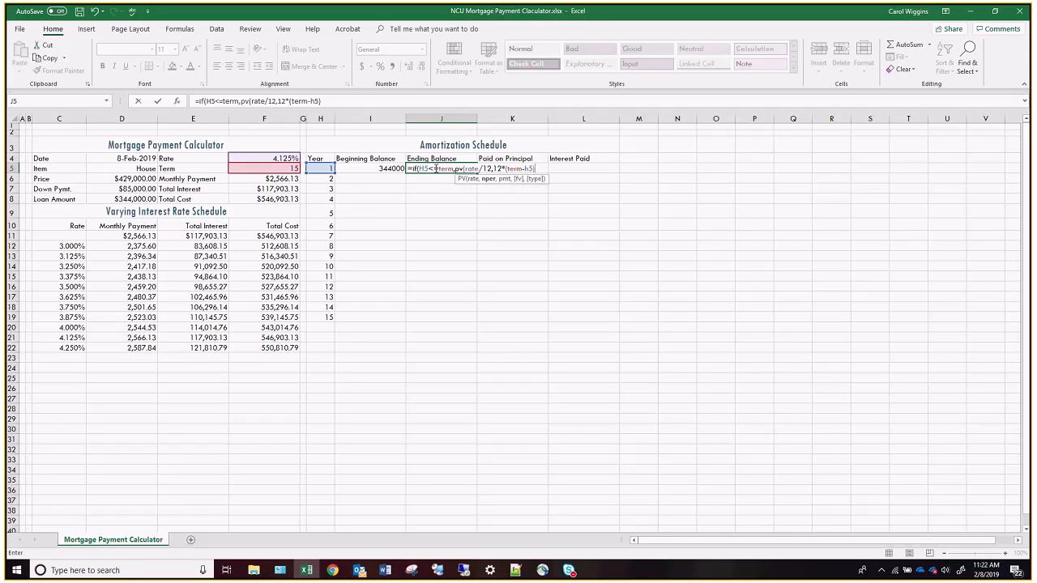
Complete the ending balance formula in J5 with -Monthly_Payment as the PV payment and 0 as the IF function's false value.
type(",-")
type("month")
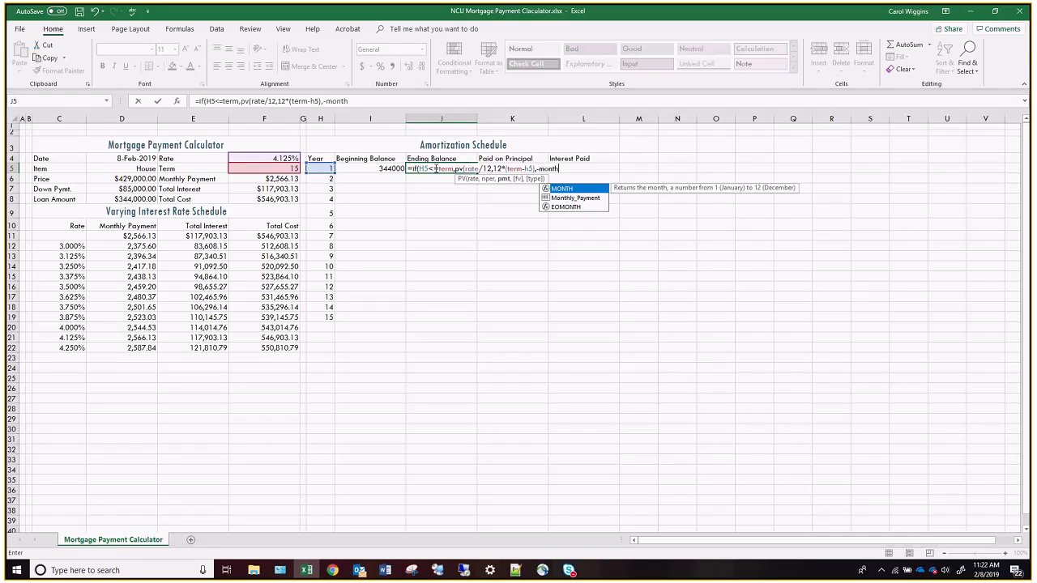
key("Down")
key("Tab")
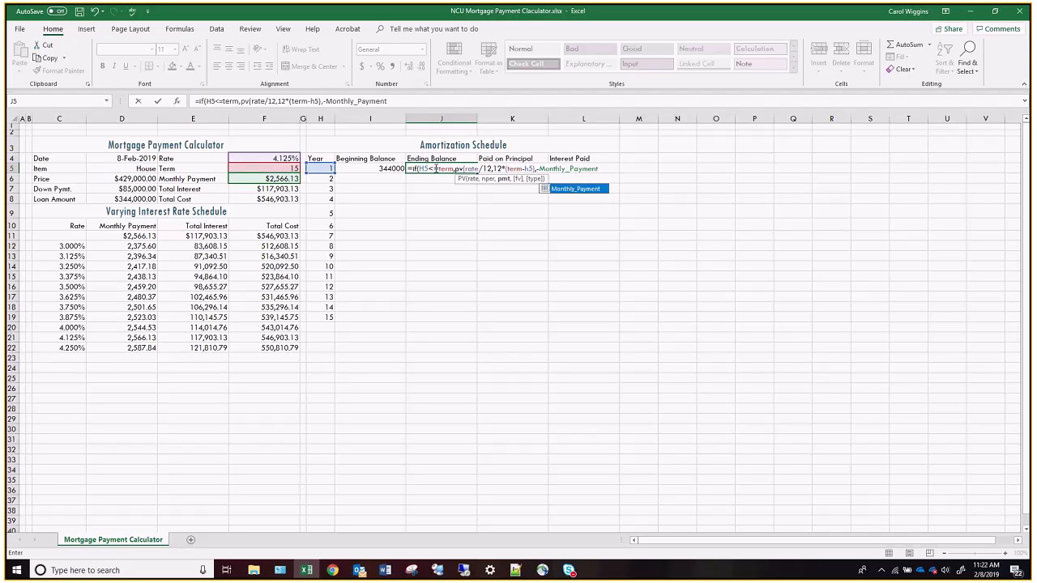
type(")")
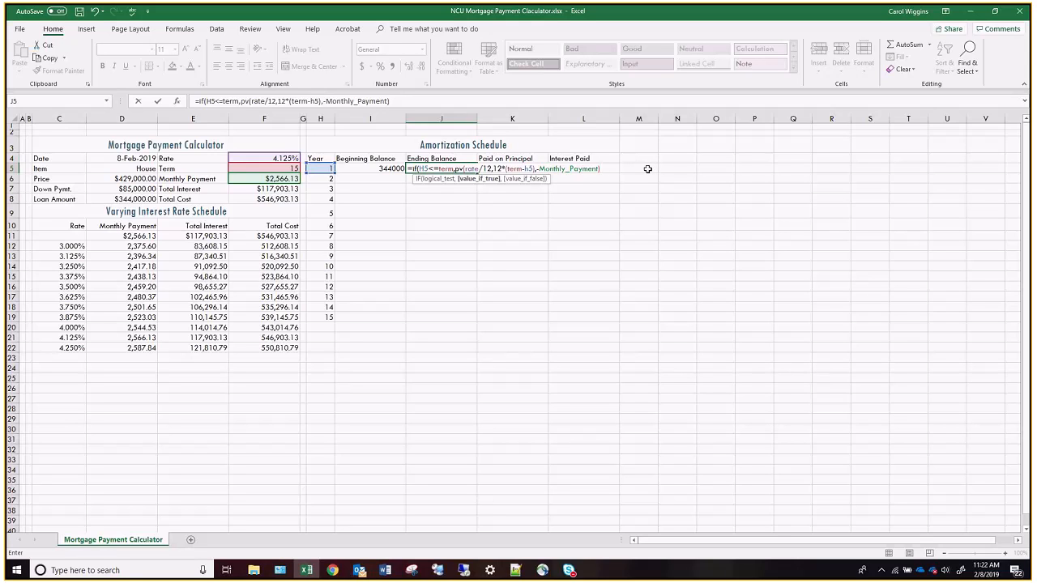
type(")")
key("BackSpace")
type(",0)")
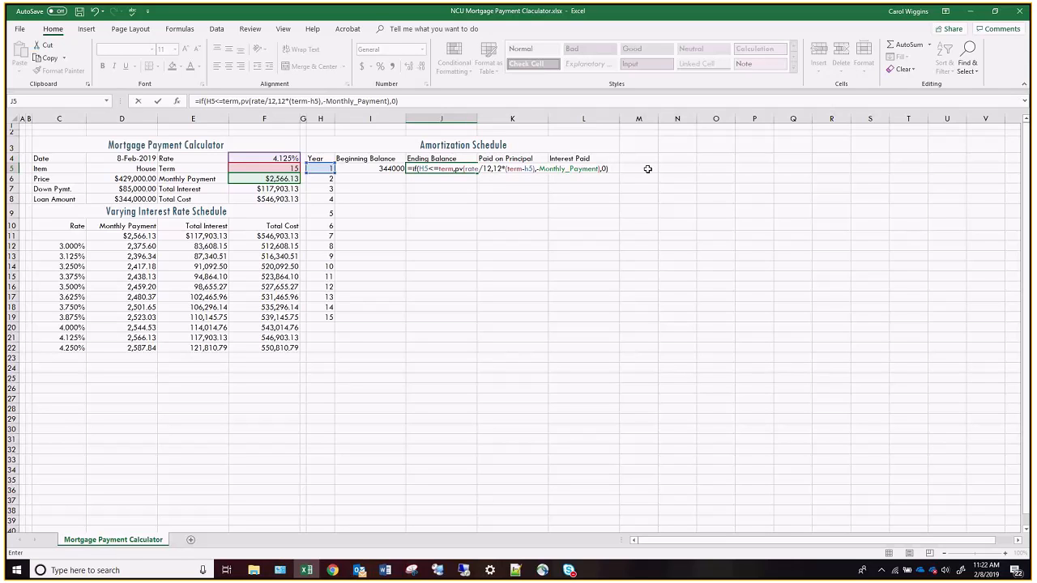
key("Return")
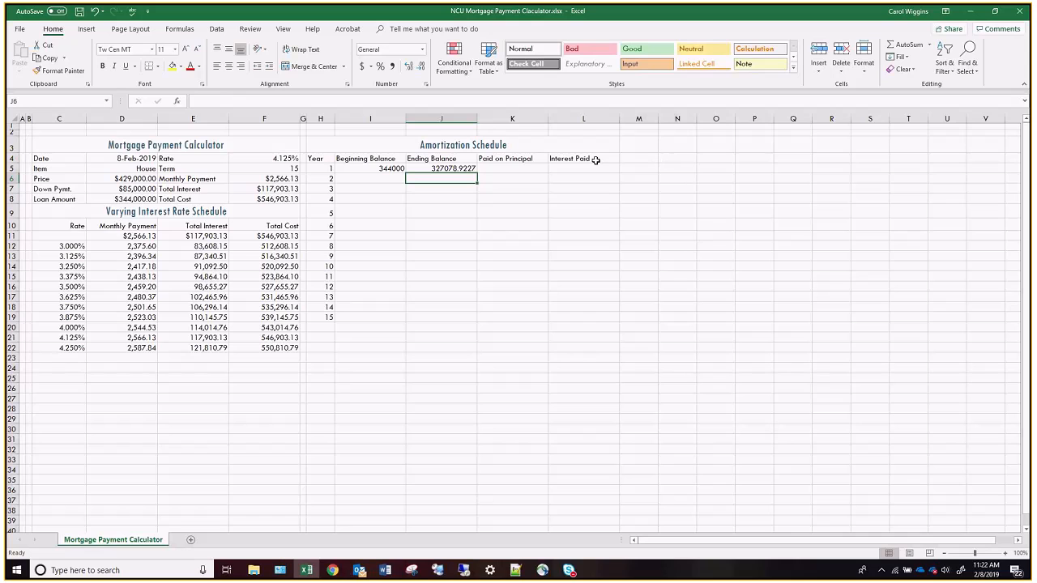
Set the year 1 paid on principal in K5 to the formula =I5-J5.
left_click(528, 168)
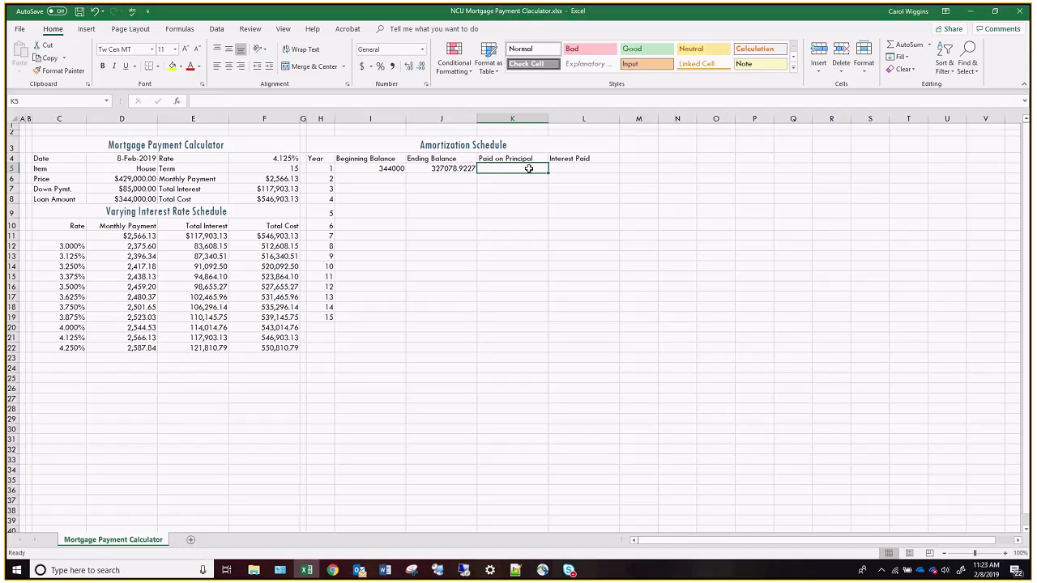
type("=")
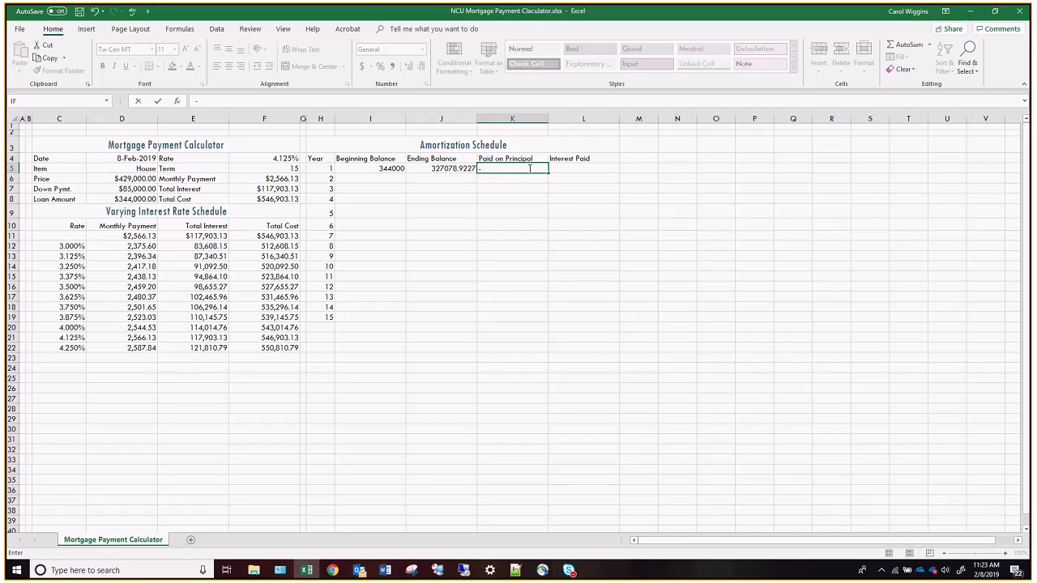
left_click(368, 168)
type("-")
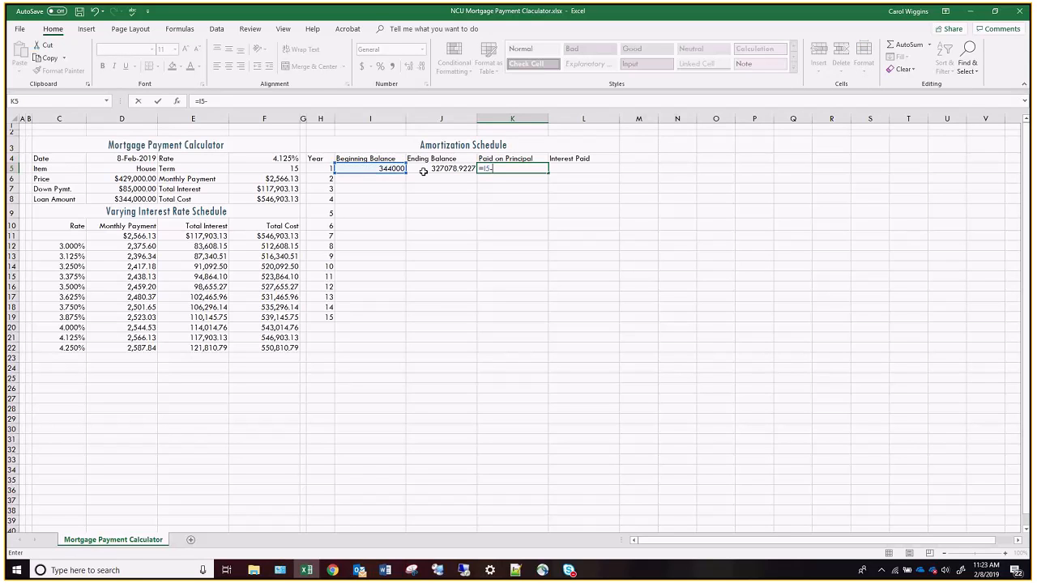
left_click(423, 172)
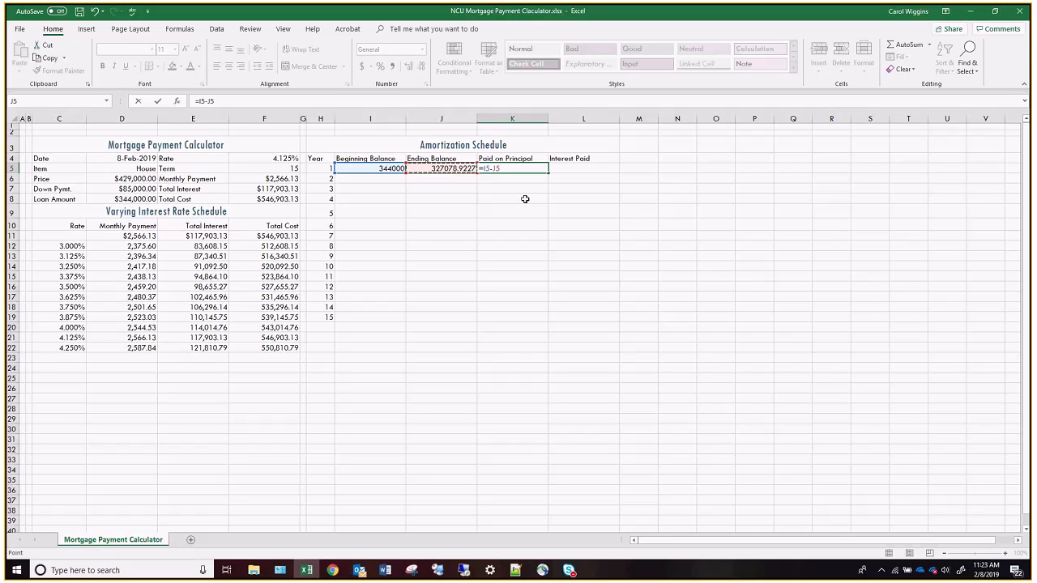
key("Return")
Enter the year 1 interest paid formula =IF(I5>0,12*Monthly_Payment-K5,0) in L5.
left_click(583, 168)
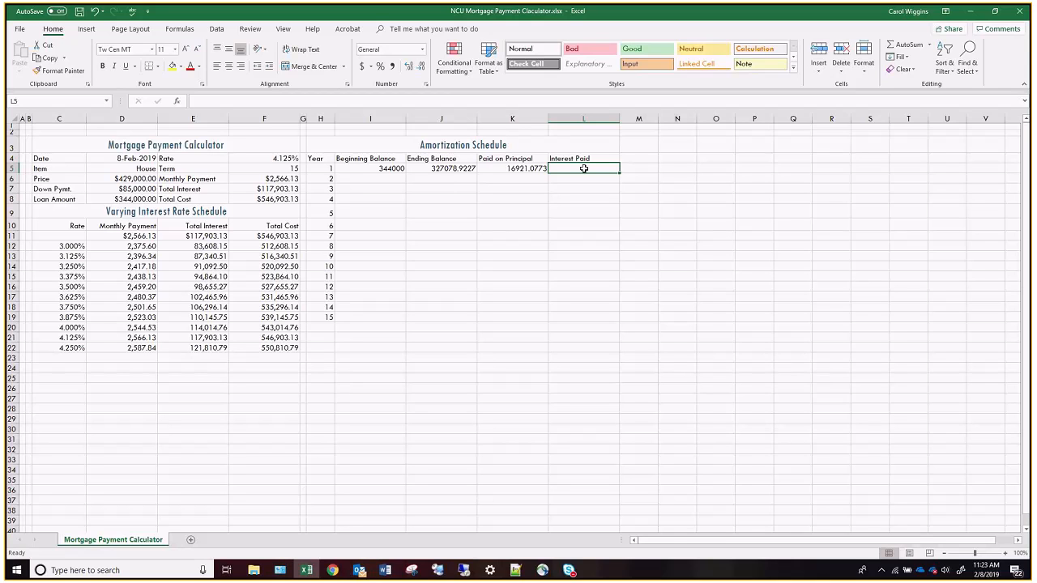
type("=if(")
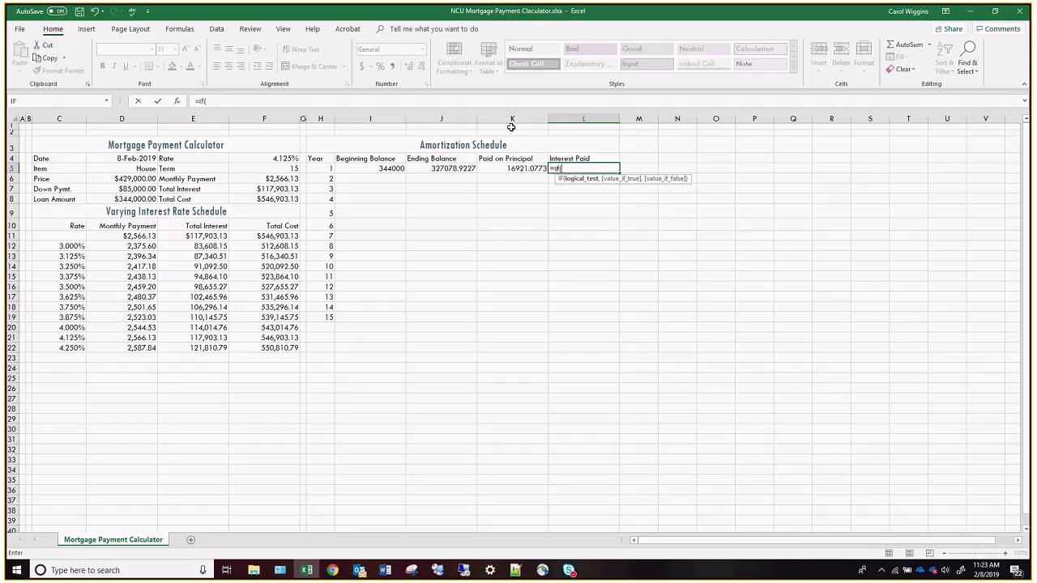
left_click(384, 167)
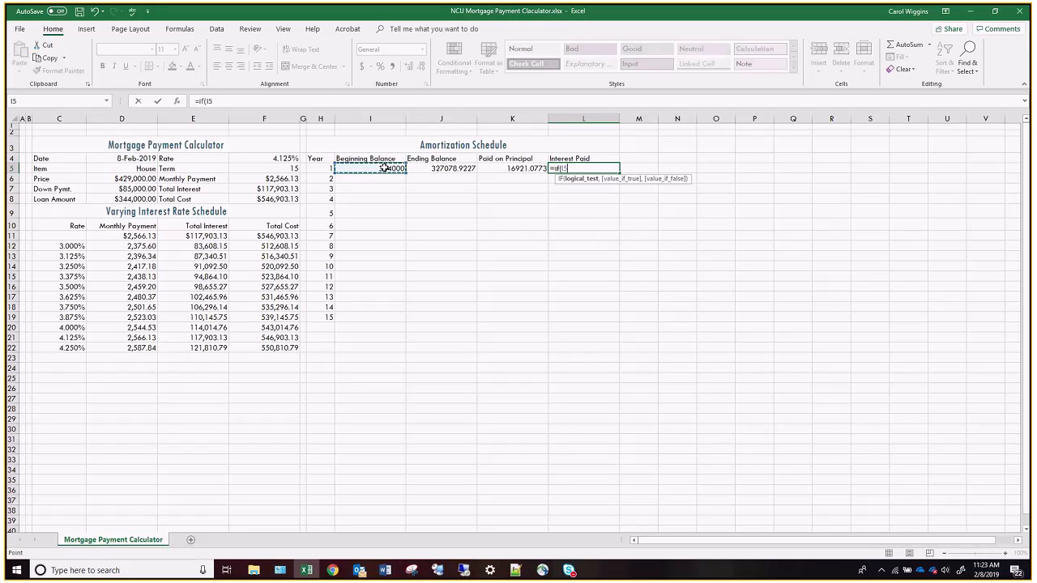
type(">0,12")
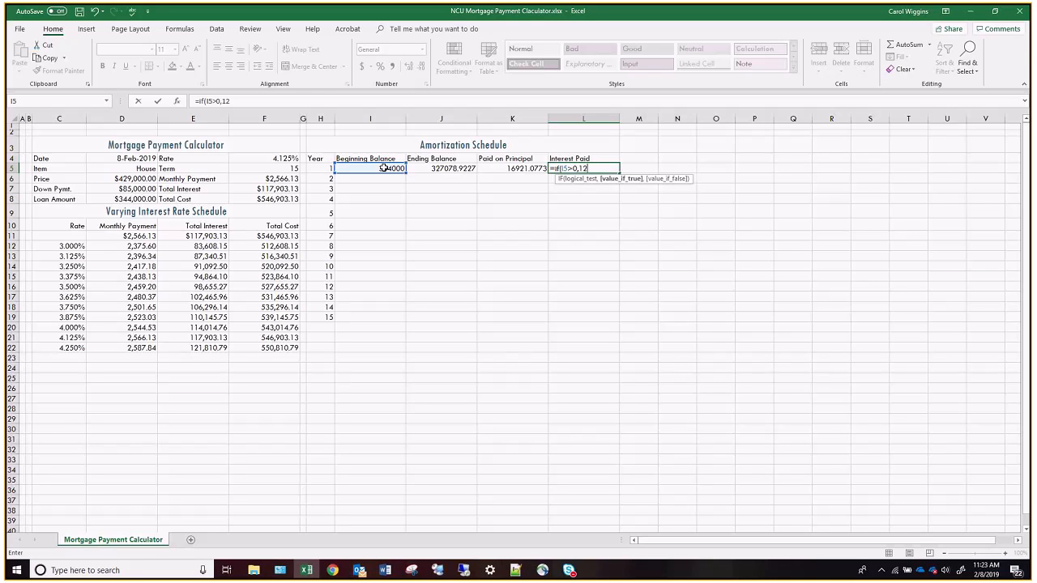
type("*")
left_click(275, 178)
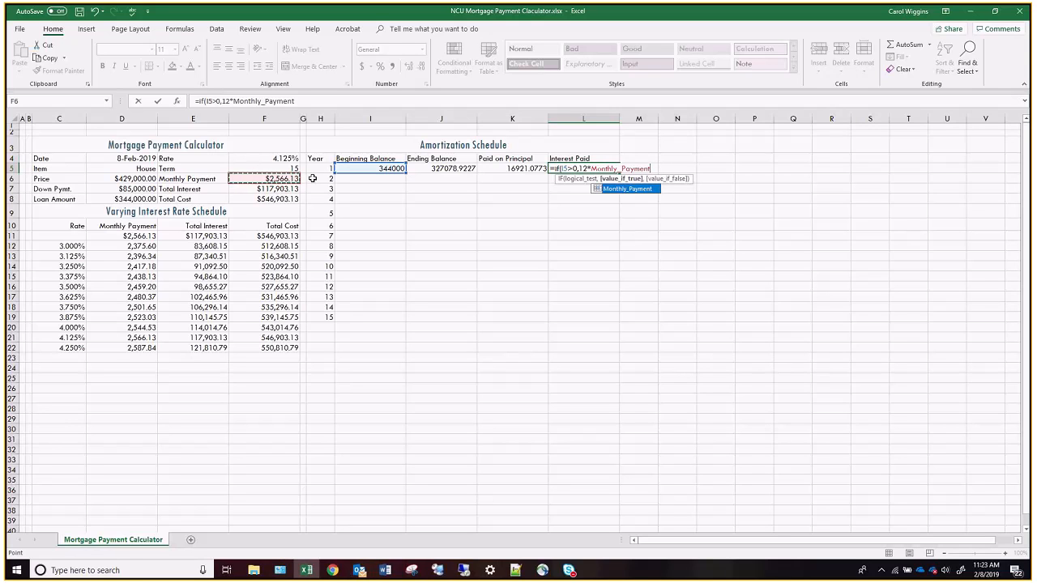
type(",")
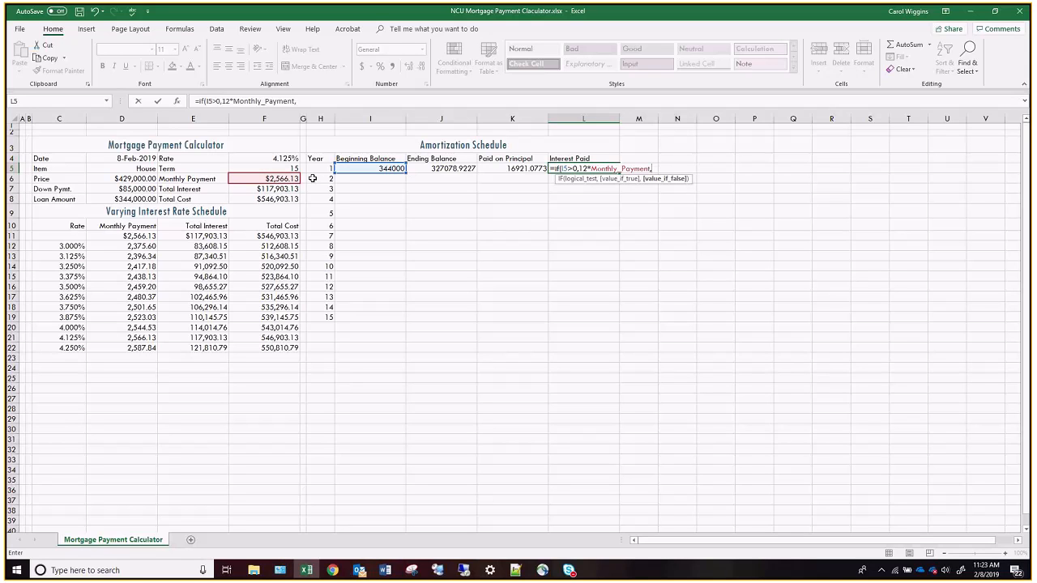
key("BackSpace")
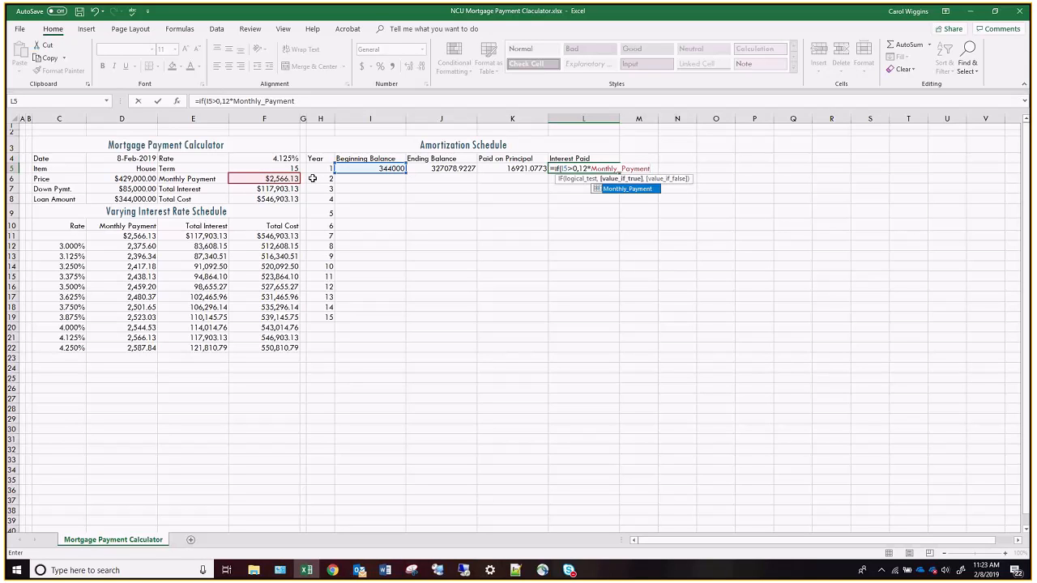
type("-")
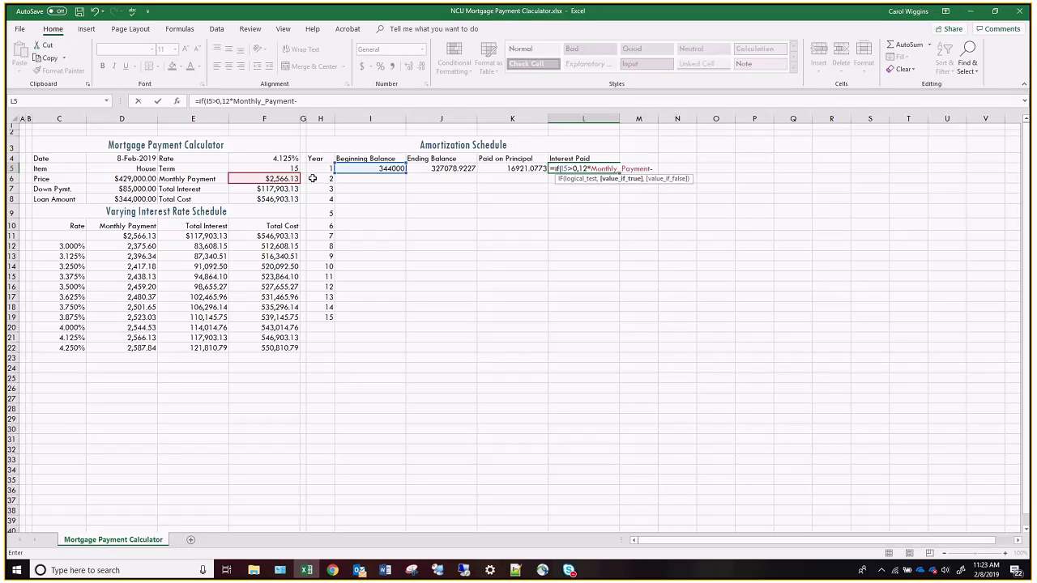
left_click(518, 170)
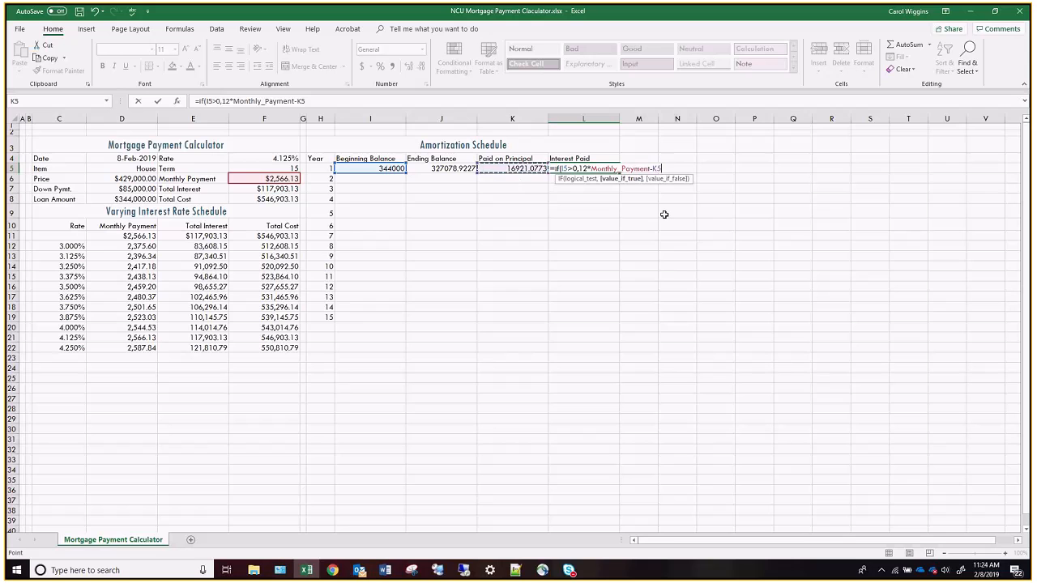
type(",0)")
key("Return")
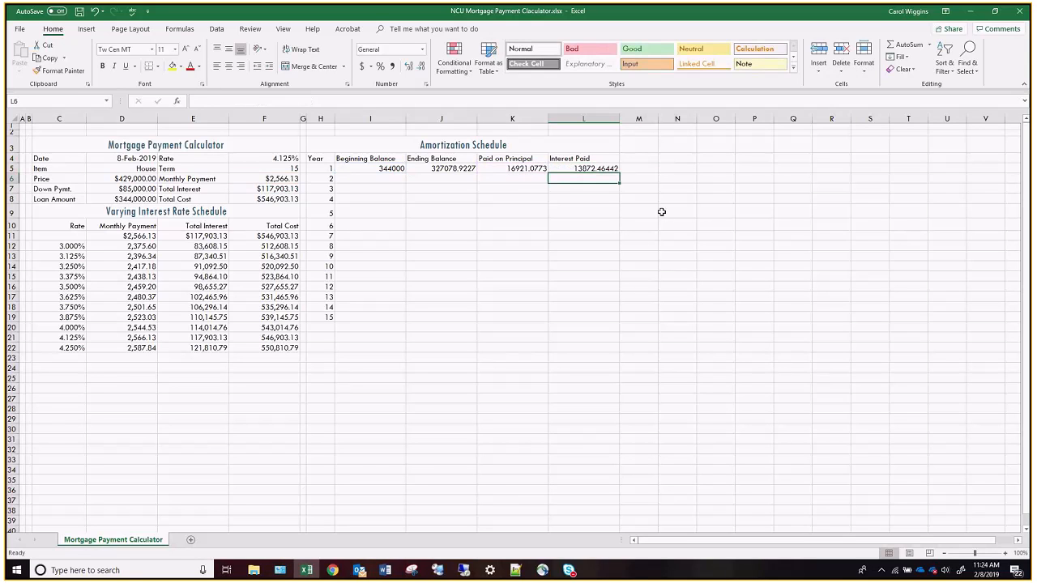
Fill the formulas in J5:L5 down through row 19 and check the copied ending balance formulas.
left_click_drag(381, 165, 594, 168)
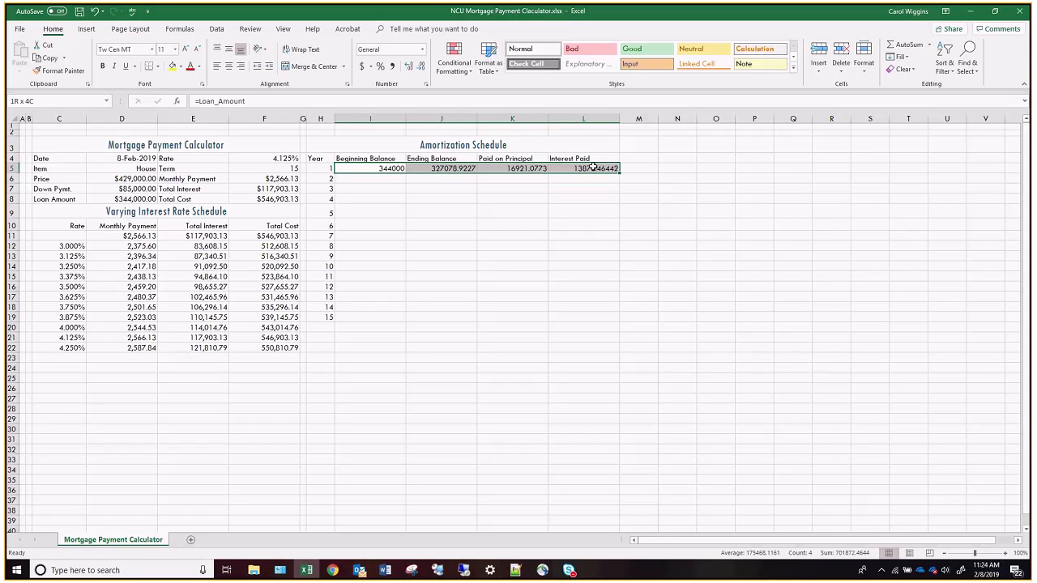
left_click_drag(594, 167, 593, 168)
left_click(514, 208)
left_click(474, 168)
left_click_drag(475, 167, 615, 318)
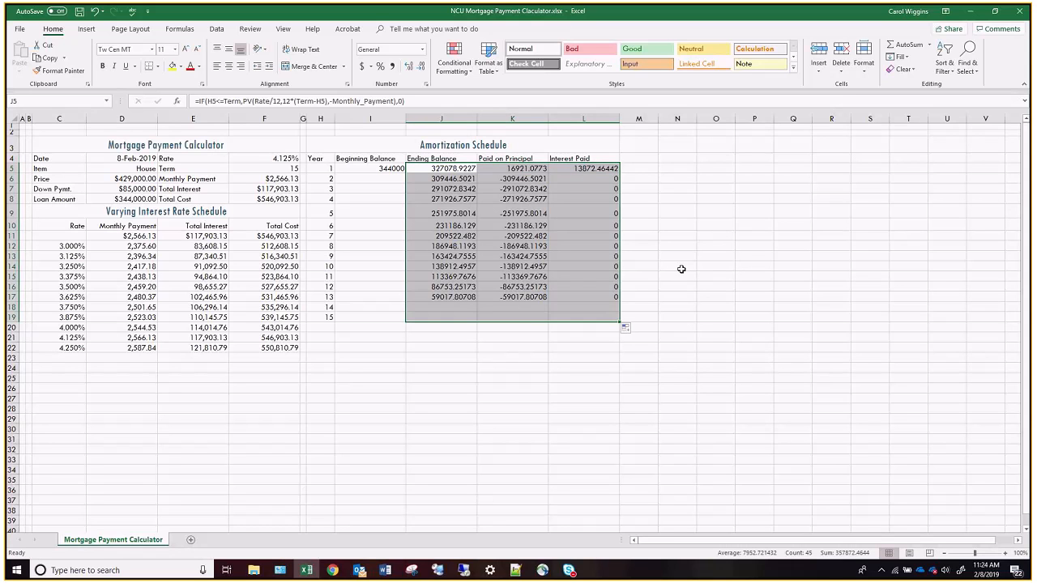
left_click(452, 179)
left_click(447, 189)
left_click(446, 198)
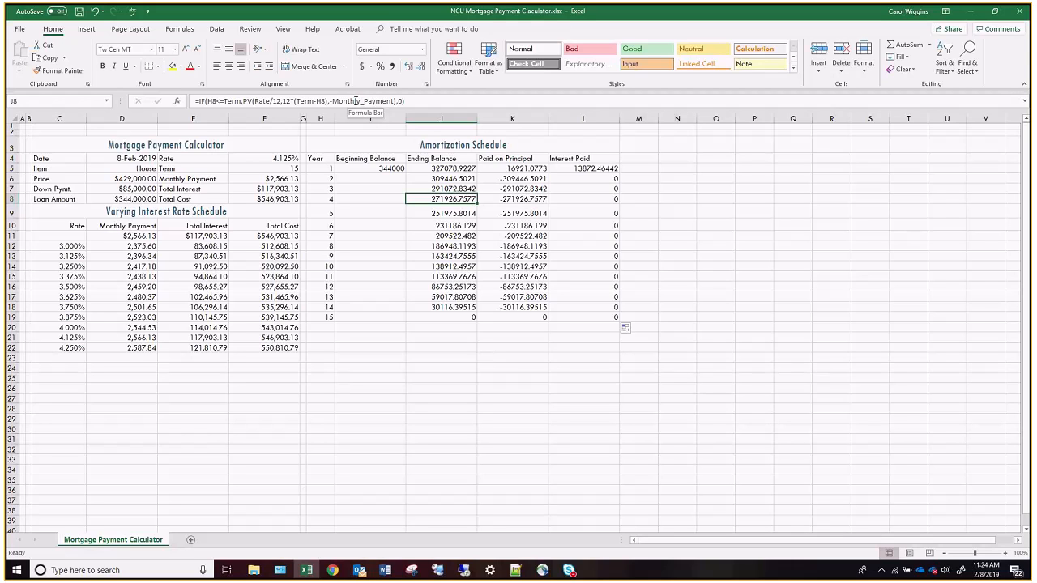
Set the year 2 beginning balance in I6 to =J5 and fill the formula down to I19.
left_click(380, 177)
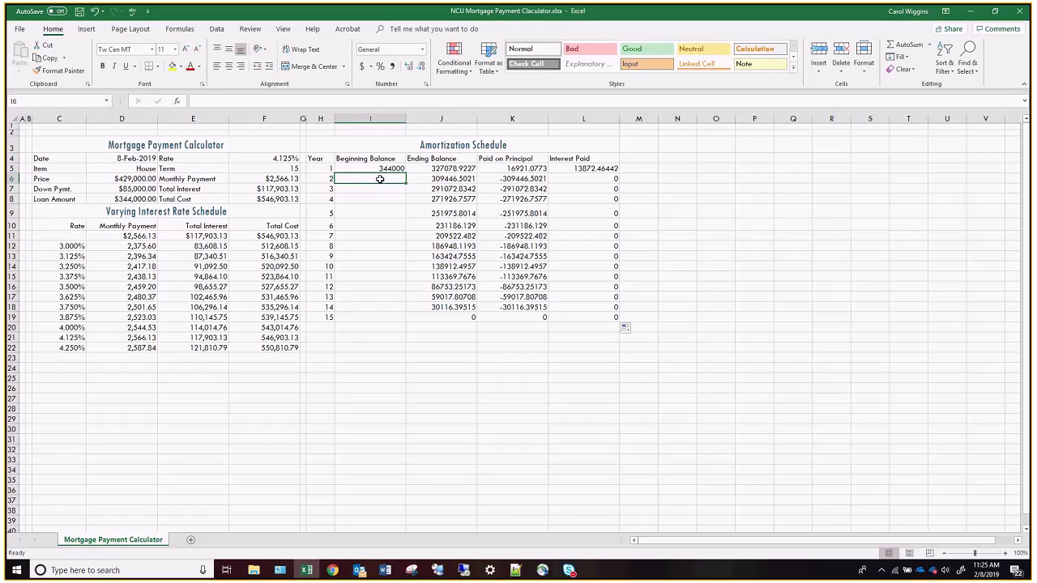
type("=")
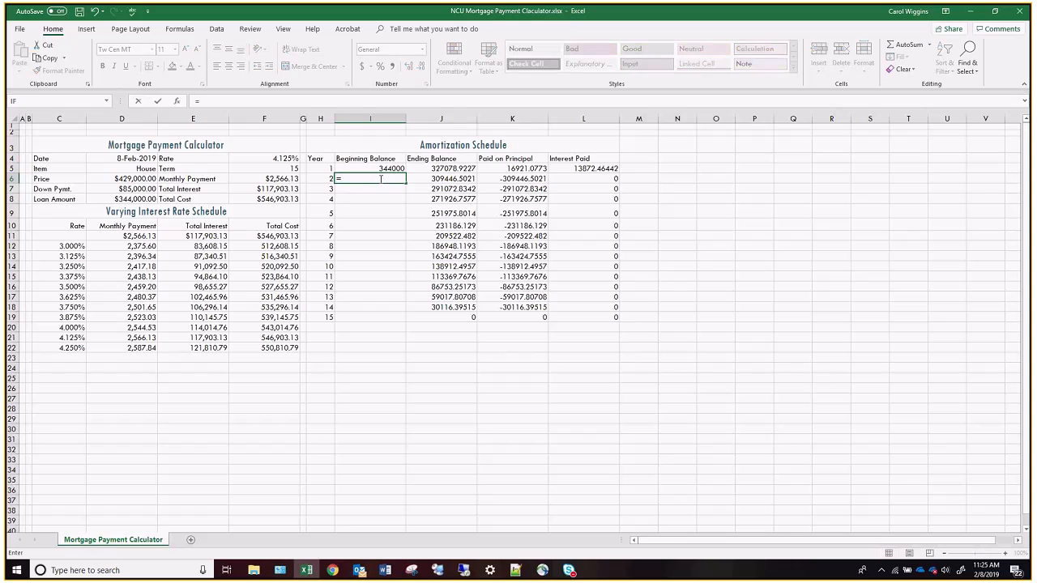
left_click(435, 167)
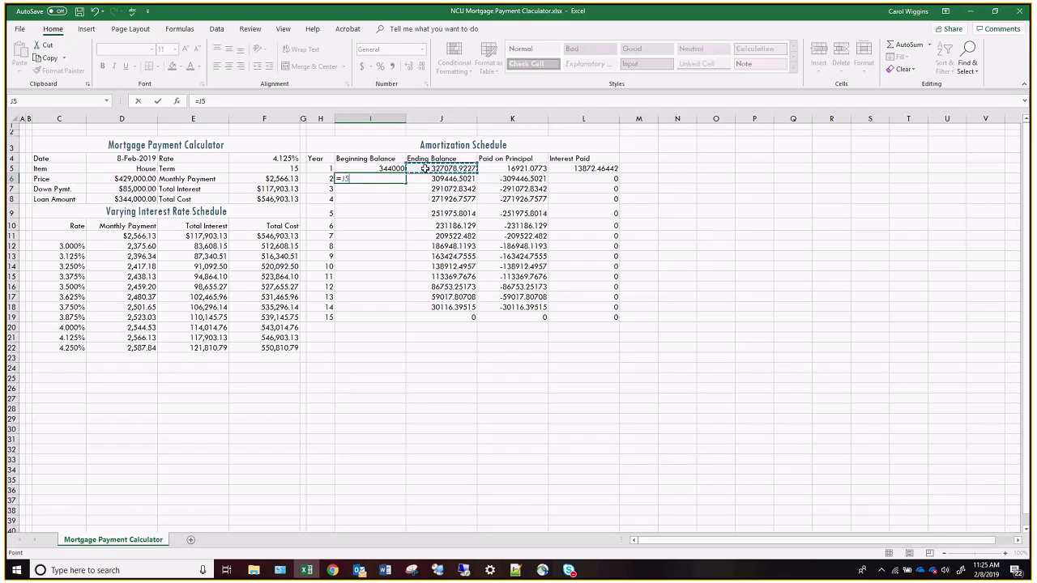
key("Return")
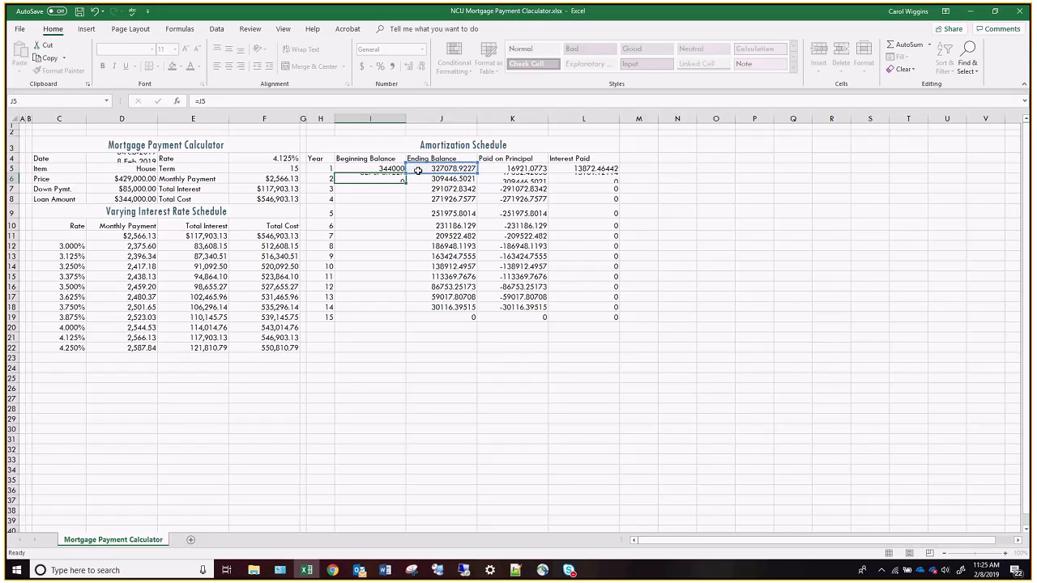
left_click(394, 177)
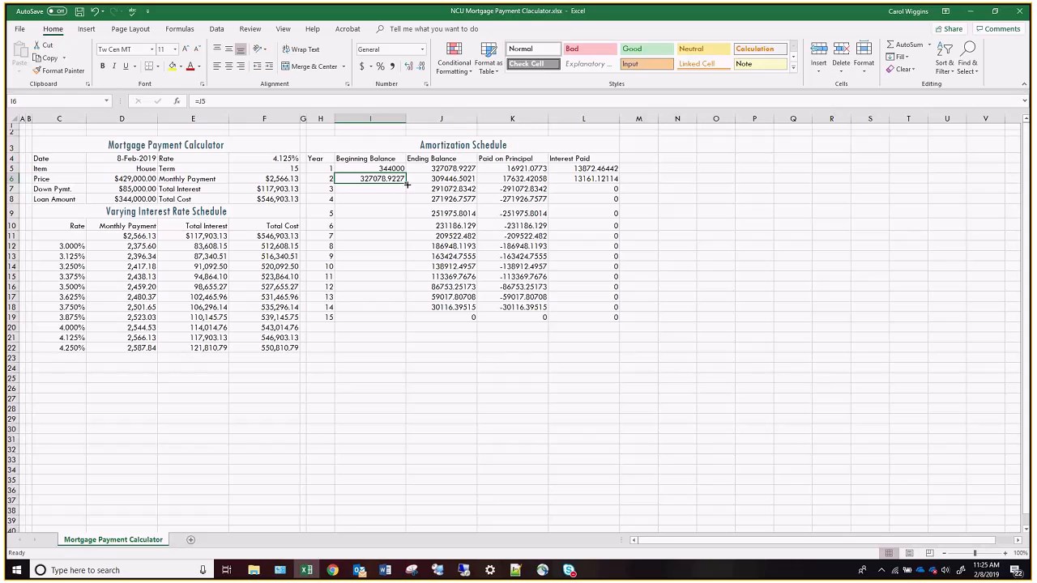
left_click_drag(405, 184, 407, 320)
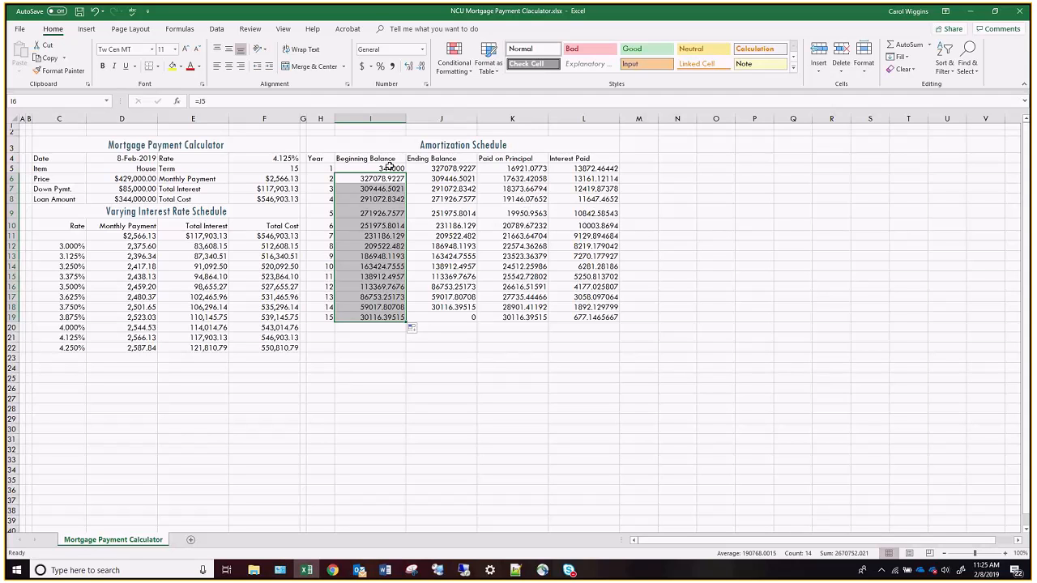
Format I5:L5 as Currency with the $ symbol, two decimal places and the red $1,234.10 negative number style.
left_click_drag(387, 167, 579, 163)
right_click(581, 166)
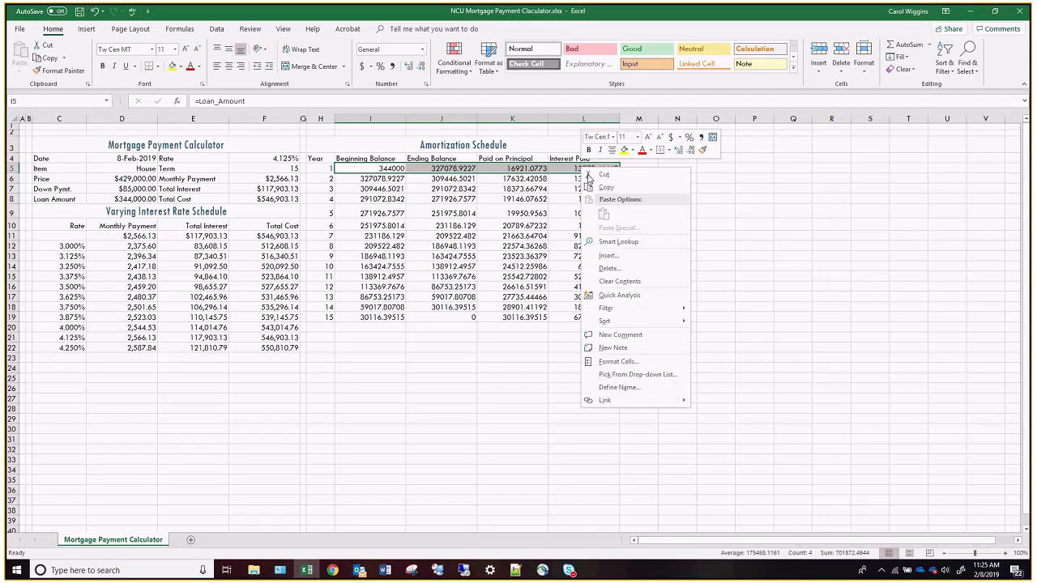
left_click(617, 362)
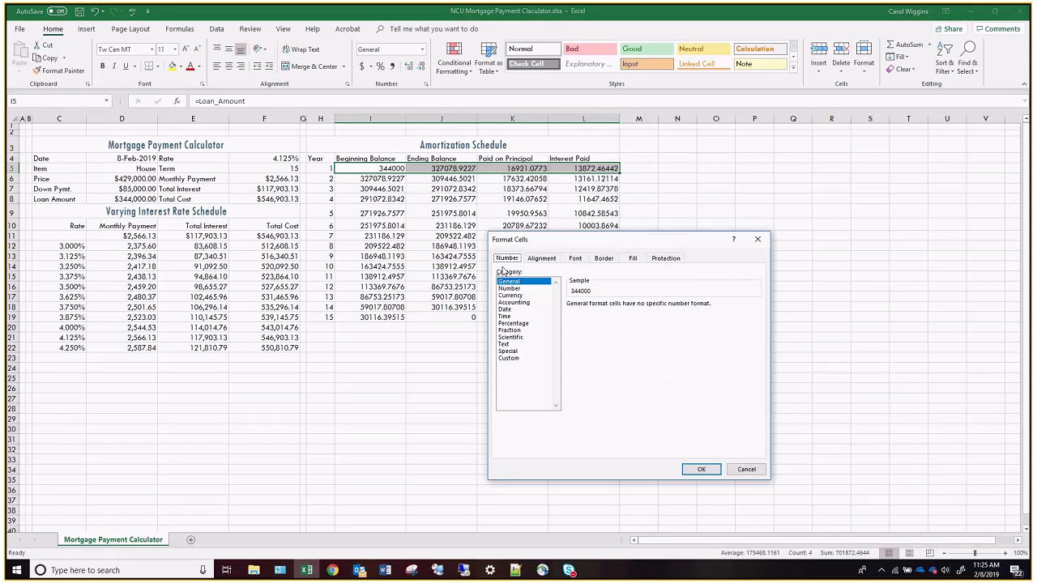
left_click(510, 294)
left_click(583, 345)
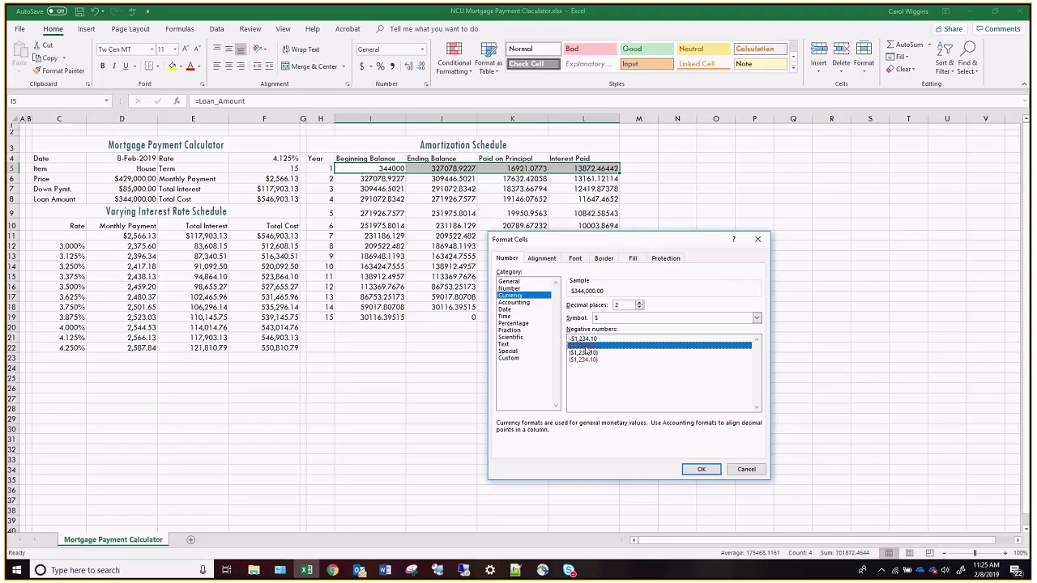
key("Return")
Format I6:L19 as Currency with two decimal places and no currency symbol.
left_click_drag(370, 178, 573, 314)
right_click(574, 314)
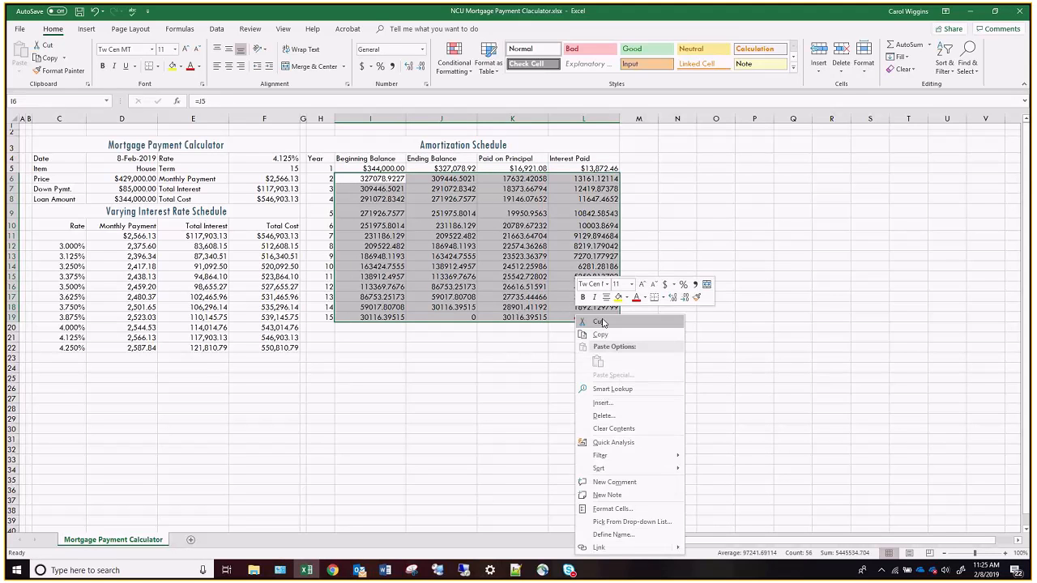
left_click(596, 507)
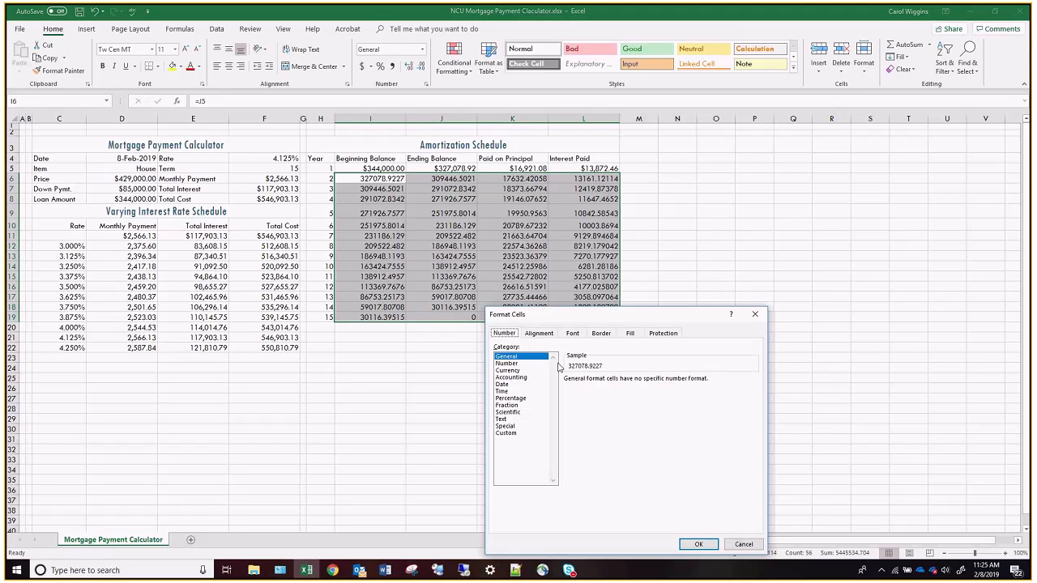
left_click(508, 370)
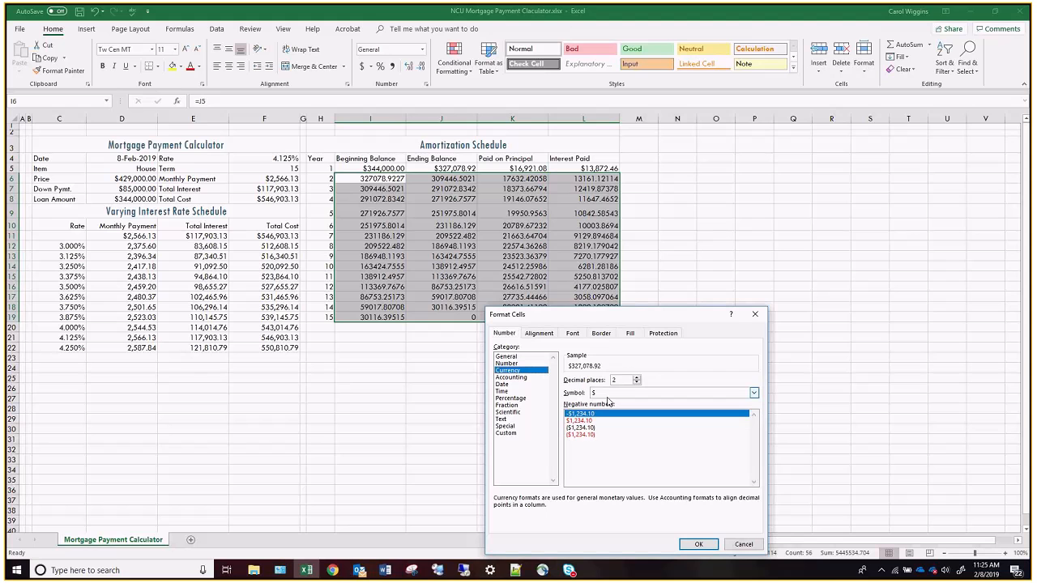
left_click(609, 395)
left_click(615, 402)
left_click(696, 544)
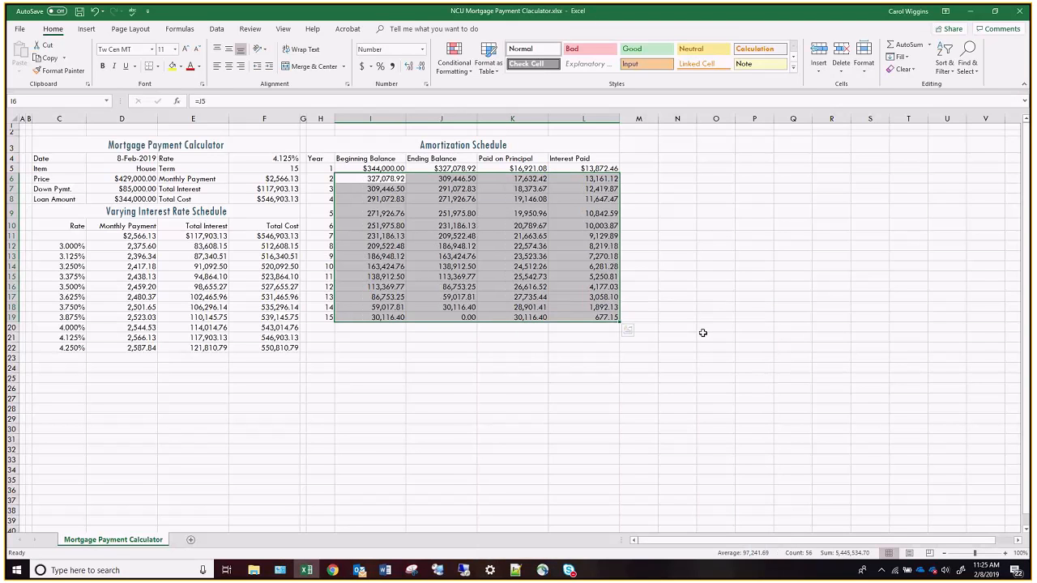
Enter the labels Subtotal, Down Pymt. and Total Cost in cells J20, J21 and J22 below the amortization schedule.
left_click(583, 357)
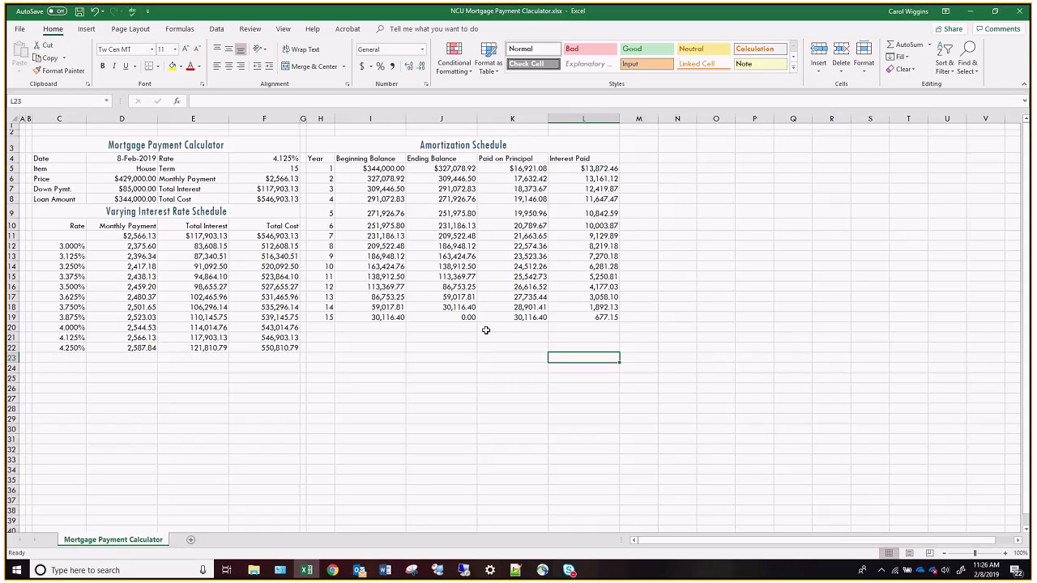
left_click(459, 328)
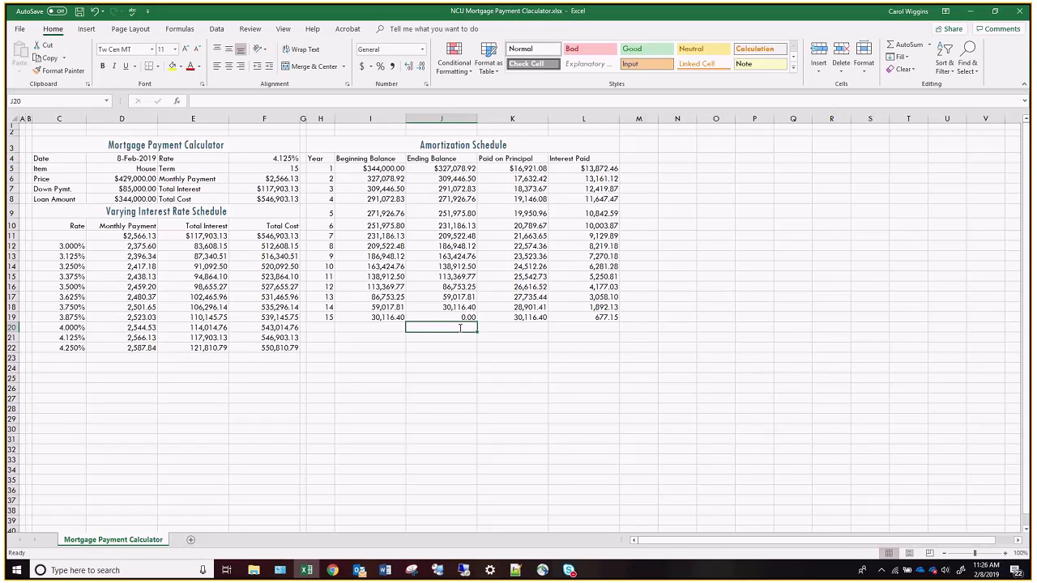
type("Subtotal")
key("Return")
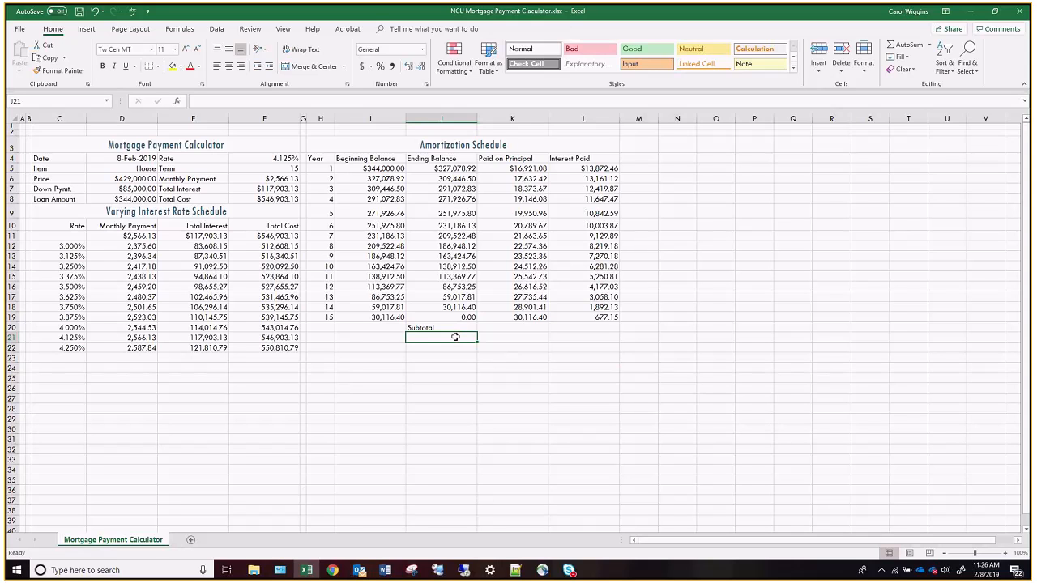
type("Down ")
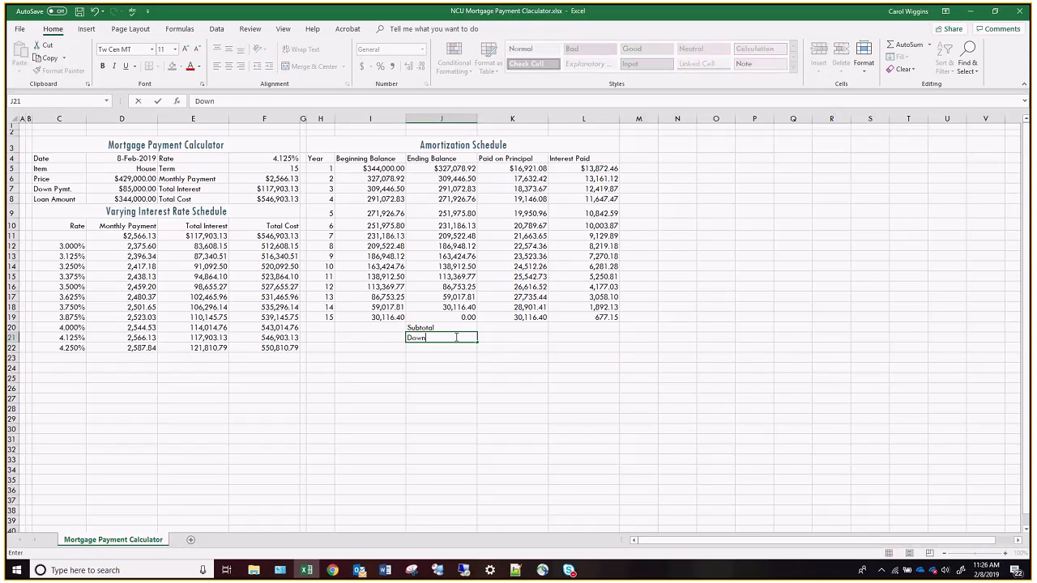
type("Pymt.")
key("Return")
type("toatl")
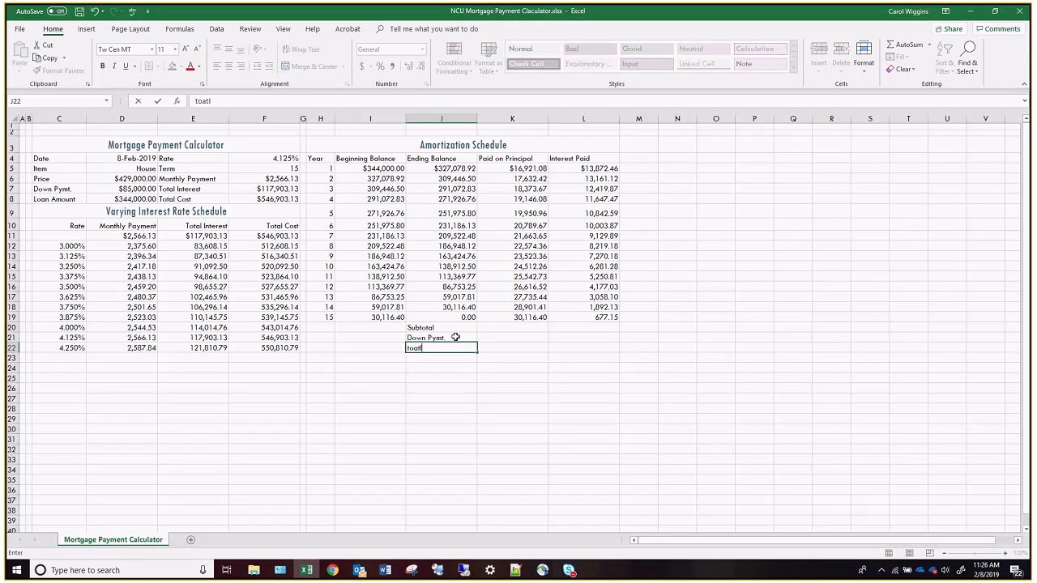
key("BackSpace")
key("BackSpace")
key("BackSpace")
key("BackSpace")
key("BackSpace")
type("Toat")
key("BackSpace")
key("BackSpace")
type("tal Cost")
key("Return")
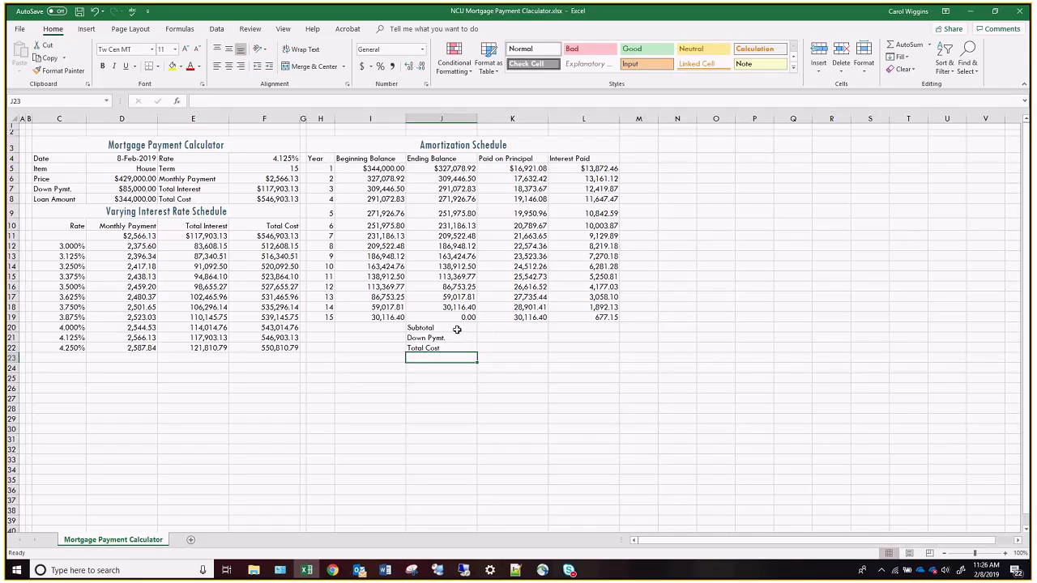
Sum the principal and interest columns in K20:L20 and set K21 to the down payment with =Down_Pymt.
left_click_drag(486, 329, 584, 328)
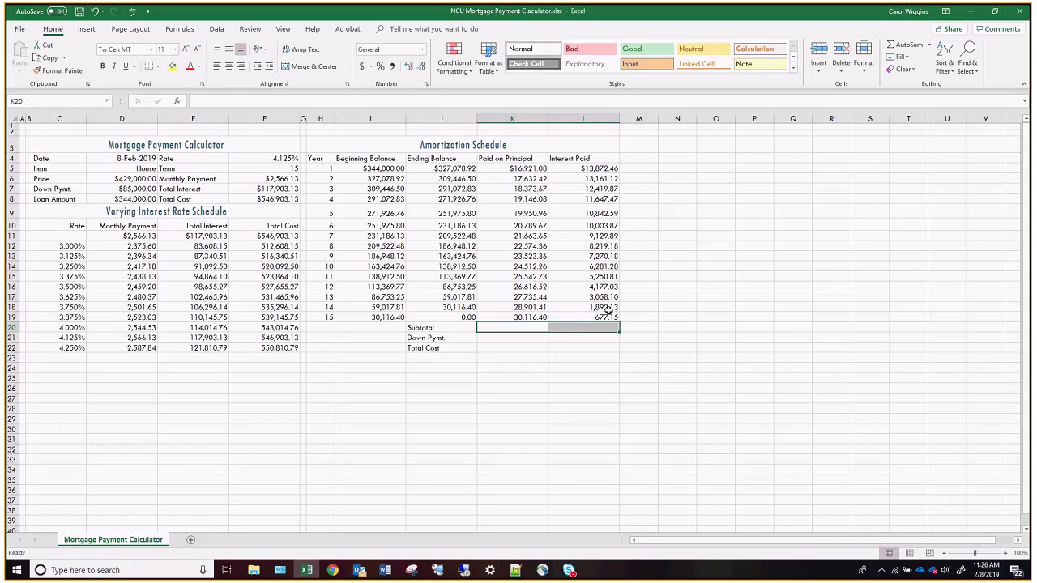
left_click(901, 44)
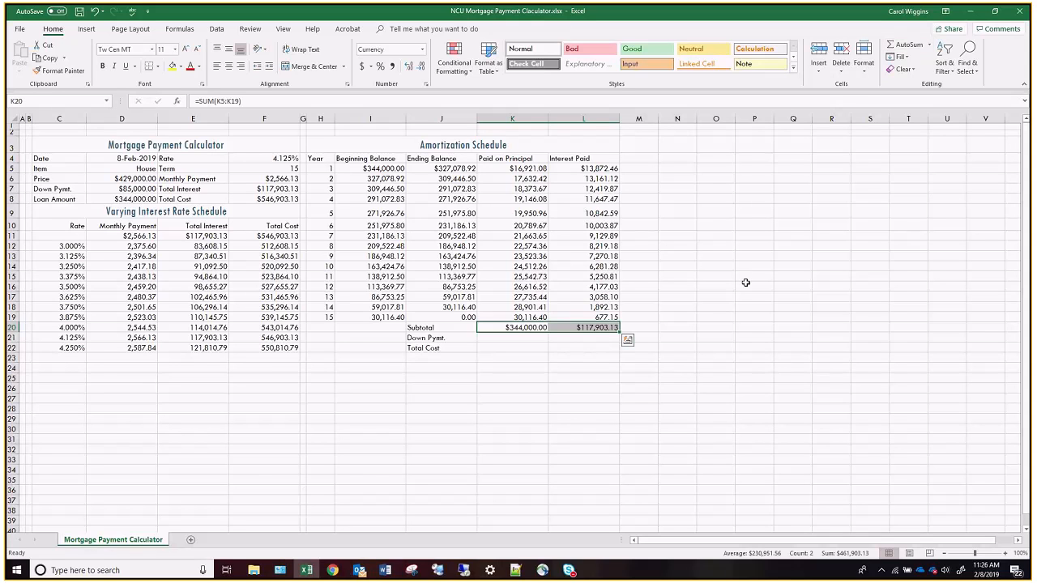
left_click(527, 339)
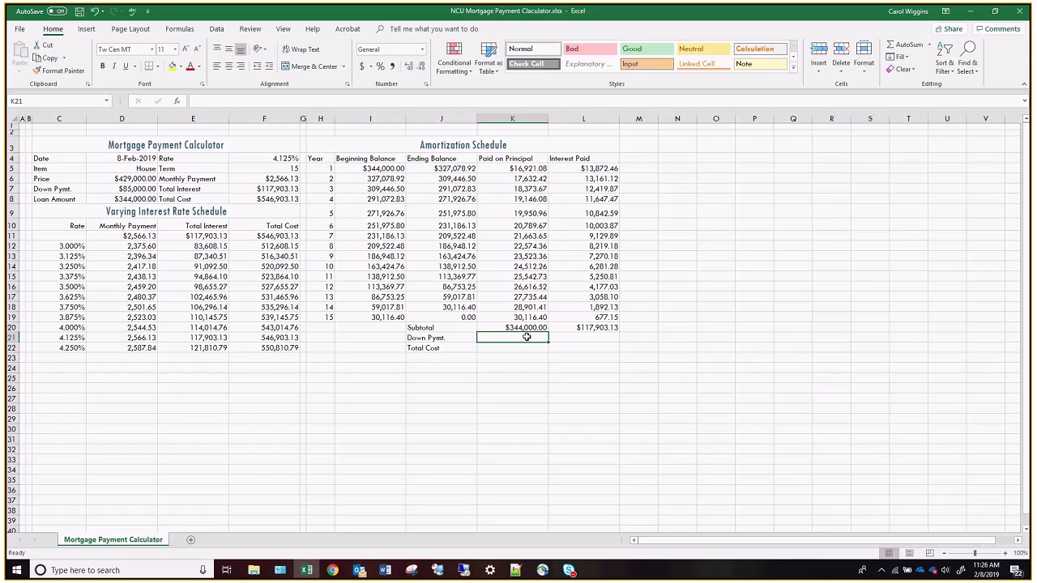
type("=")
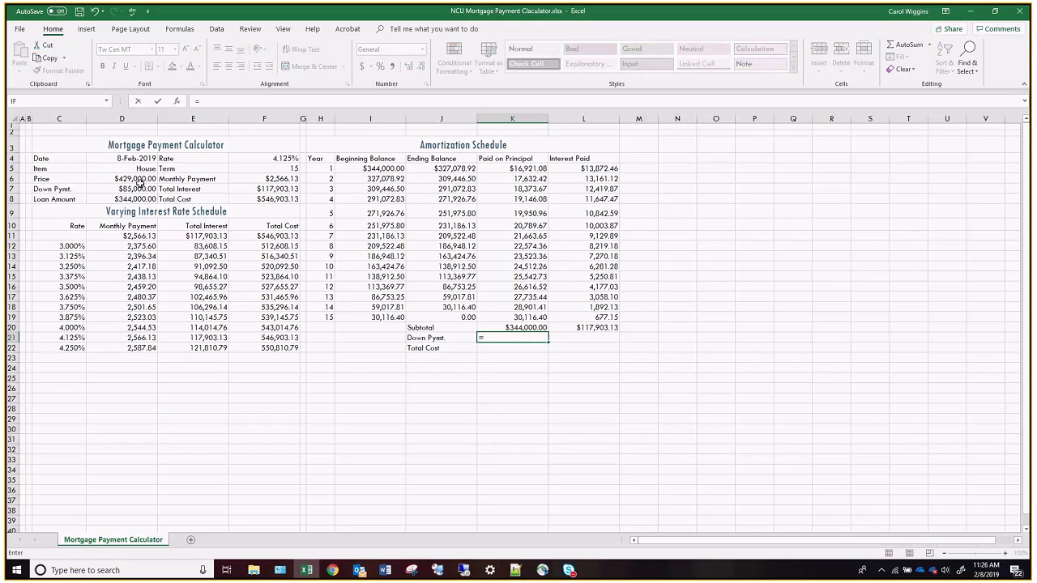
left_click(130, 188)
key("Tab")
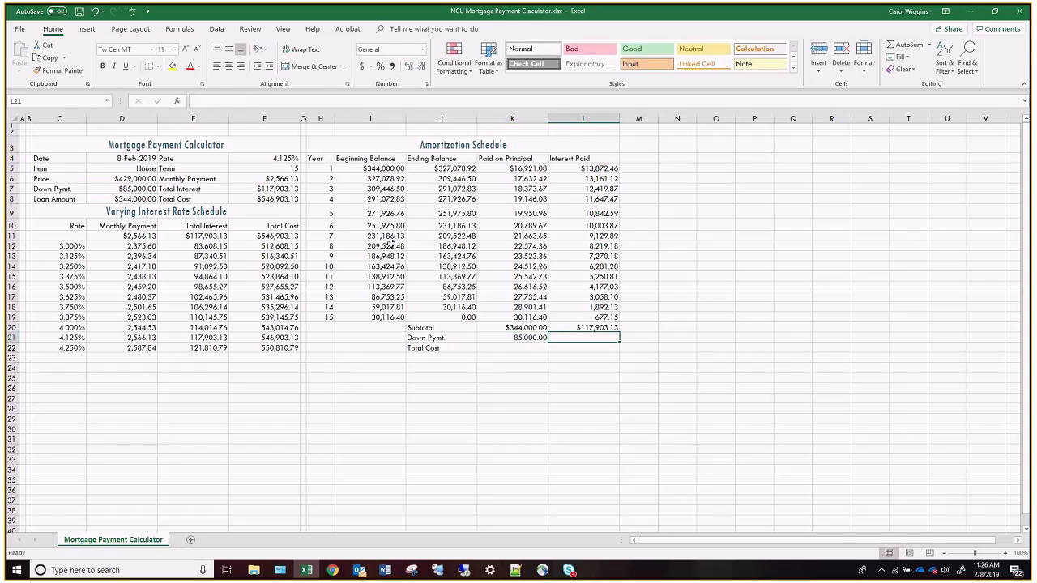
left_click(519, 347)
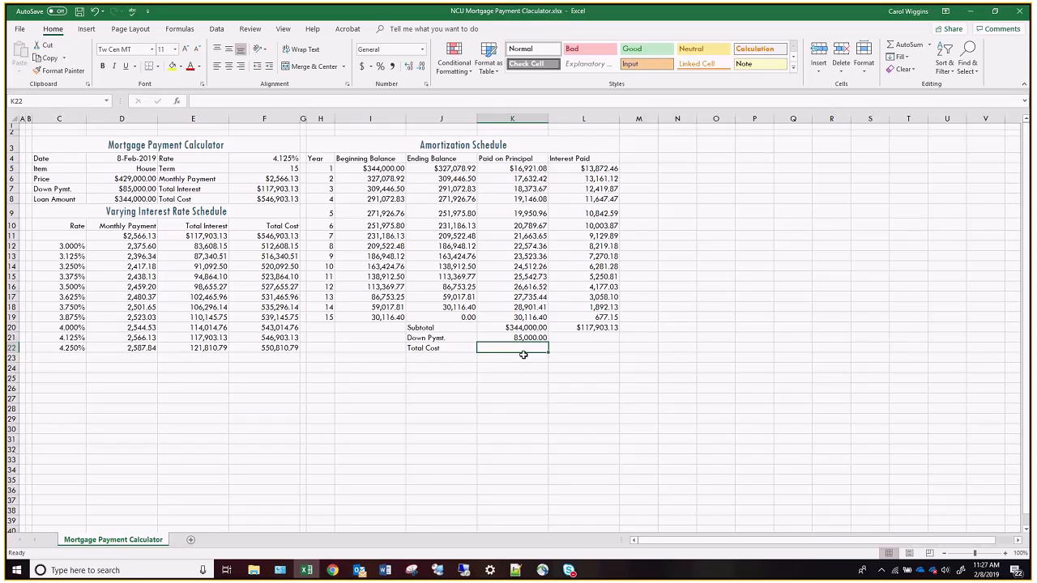
type("=")
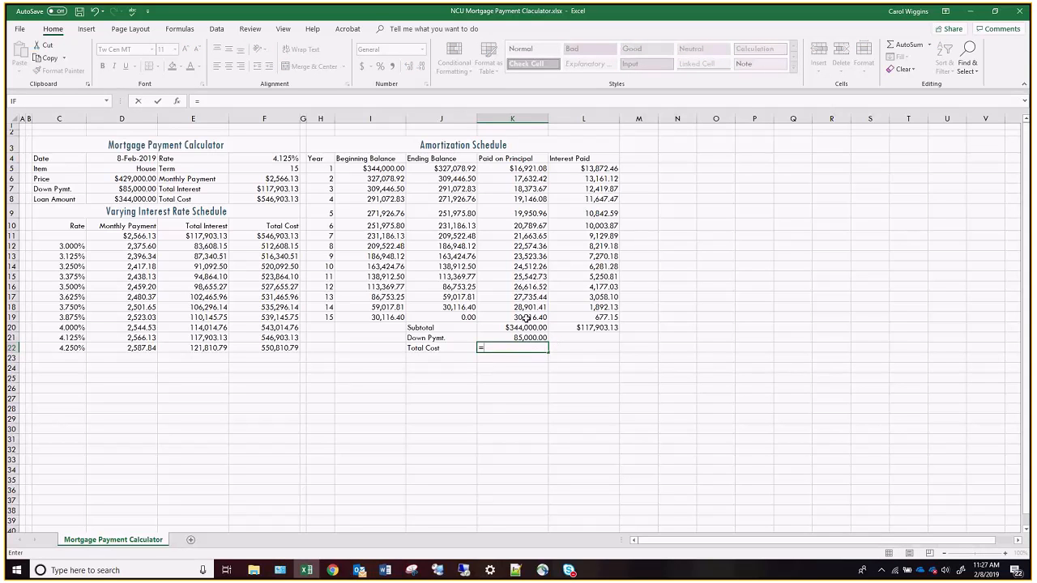
left_click(526, 327)
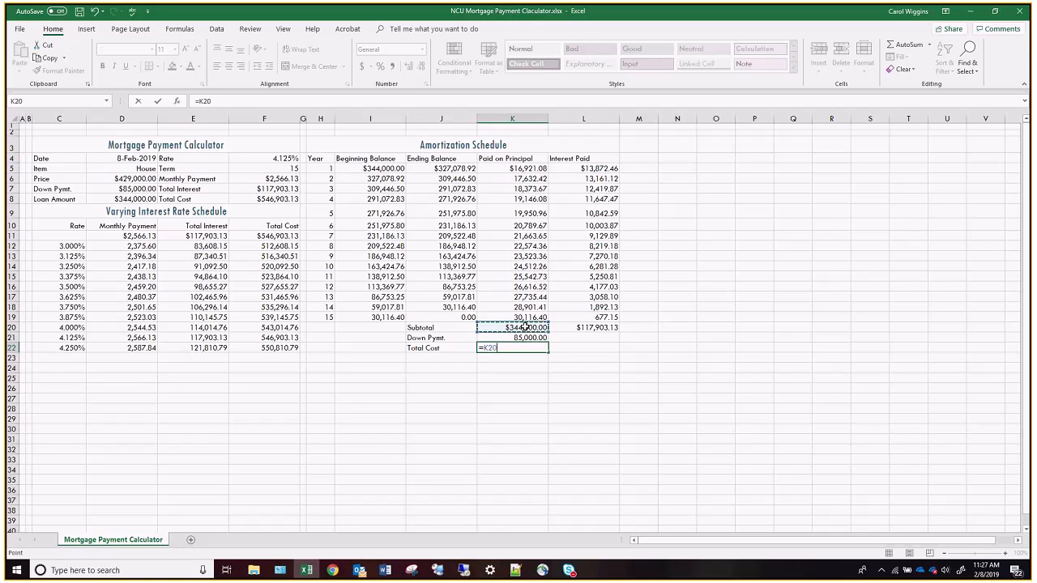
type("+")
left_click(554, 328)
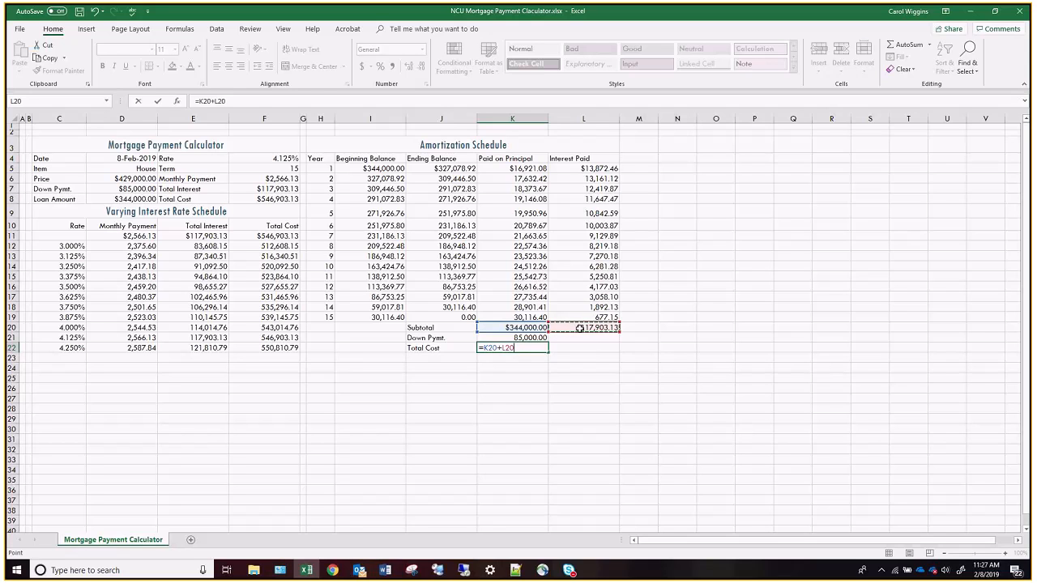
key("Escape")
Move the down payment formula from K21 to L21.
left_click(526, 335)
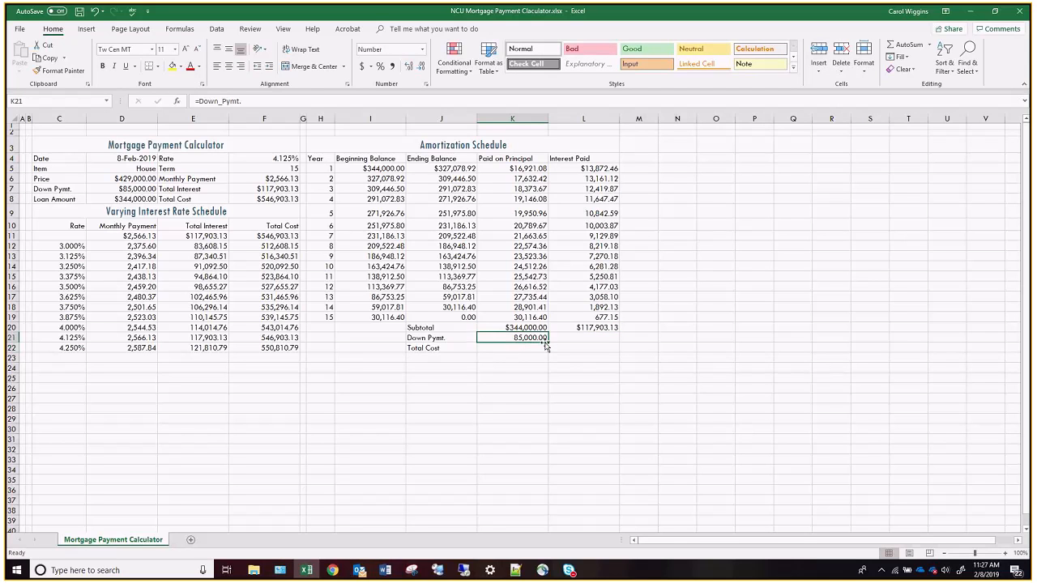
left_click_drag(545, 344, 600, 344)
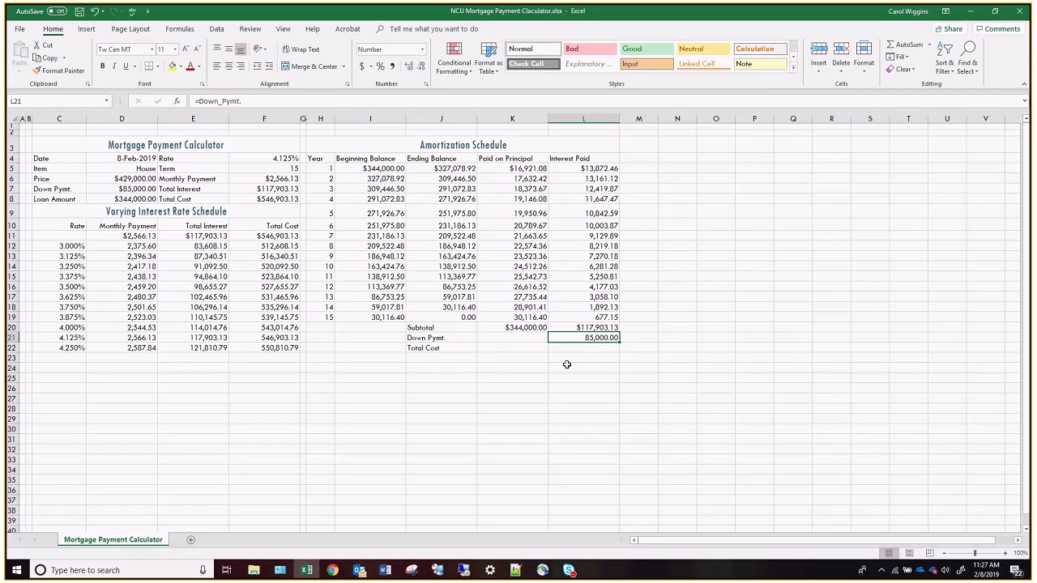
left_click(441, 347)
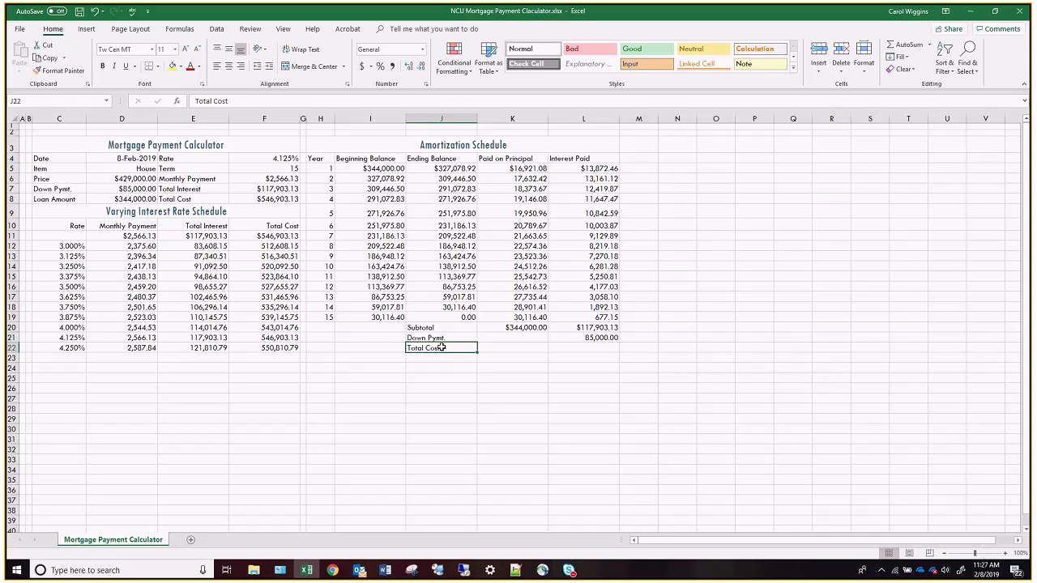
Calculate the total cost in L22 with =K20+L20+L21 and compare it with the calculator's Total Cost in F8.
left_click(586, 347)
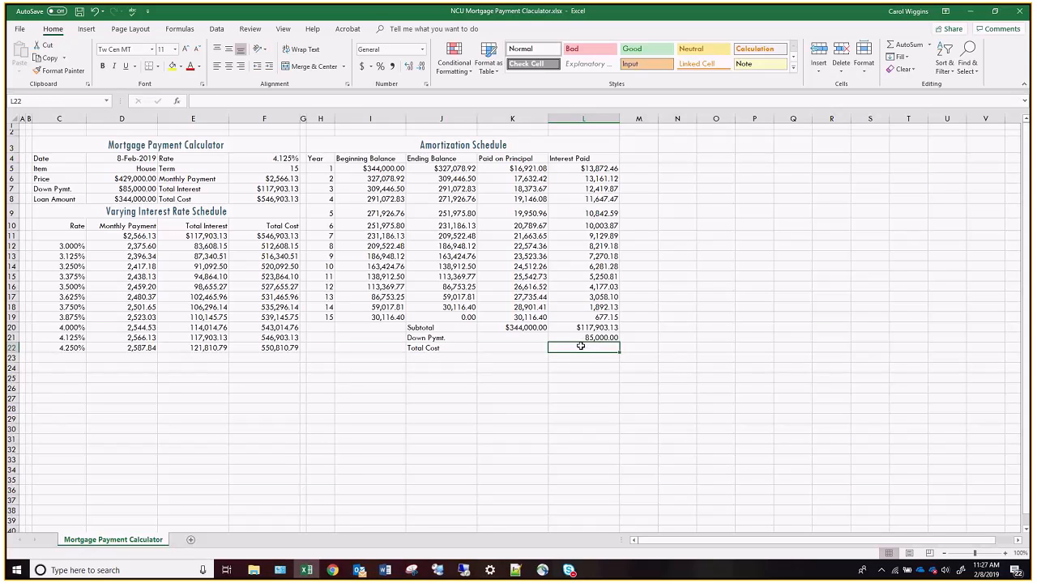
type("=")
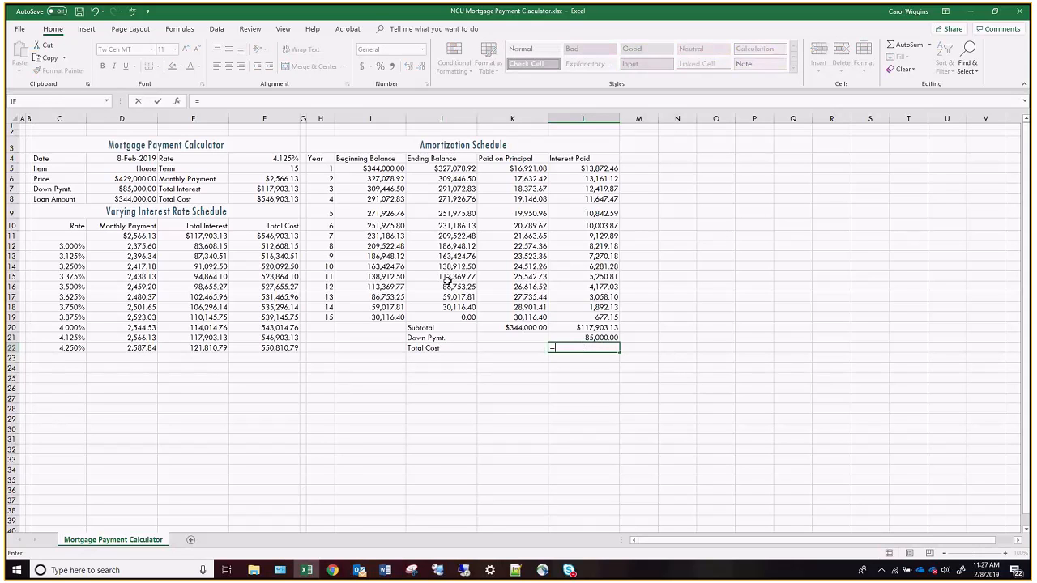
left_click(515, 327)
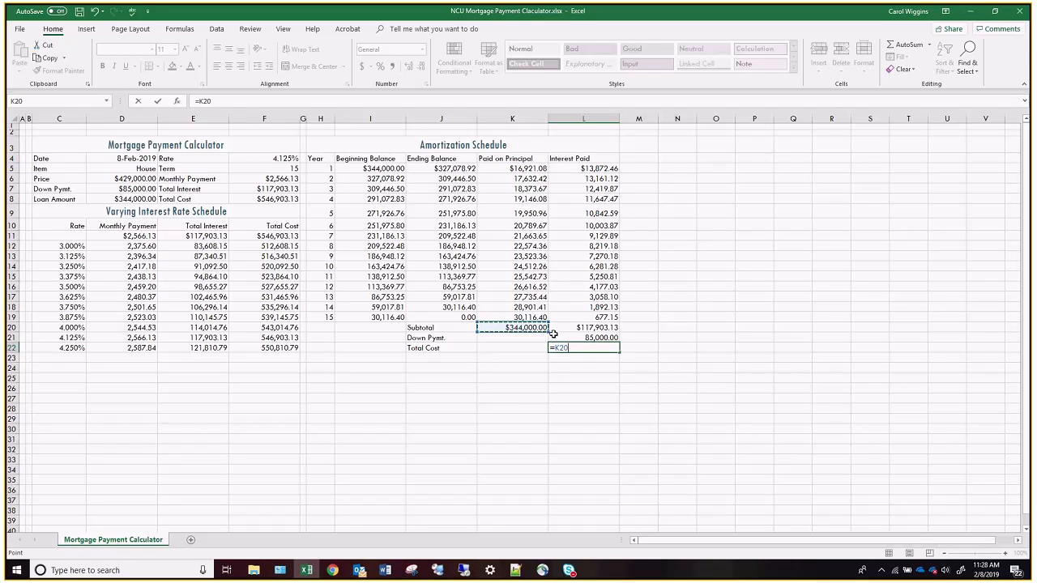
type("+")
left_click(590, 328)
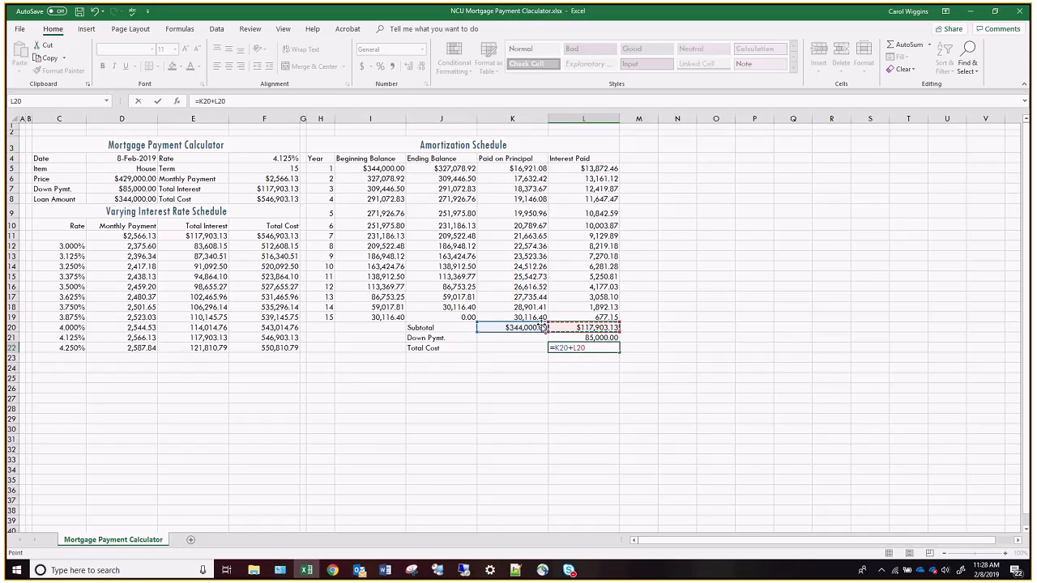
type("+")
left_click(599, 338)
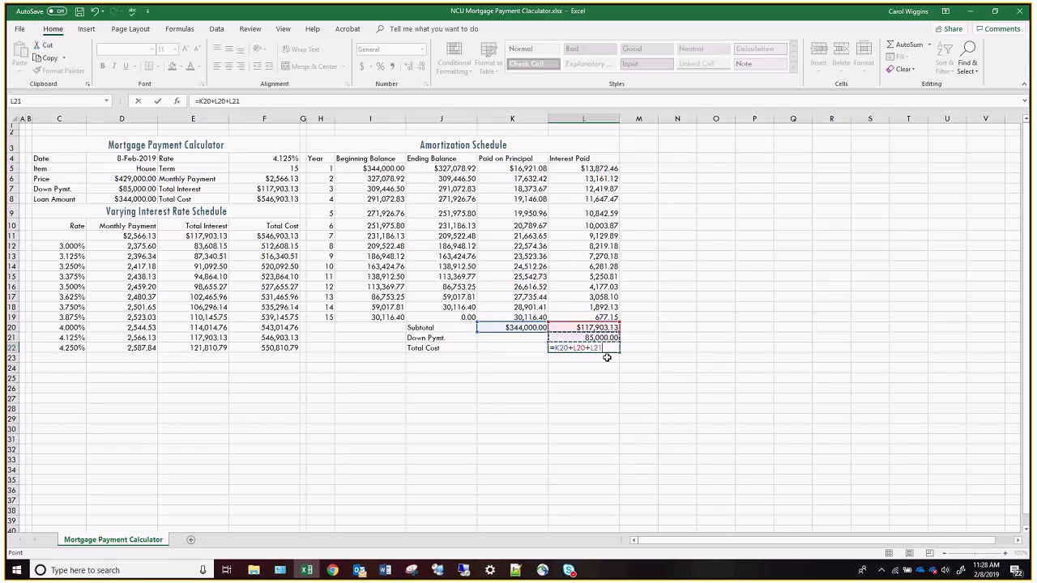
key("Return")
left_click(606, 347)
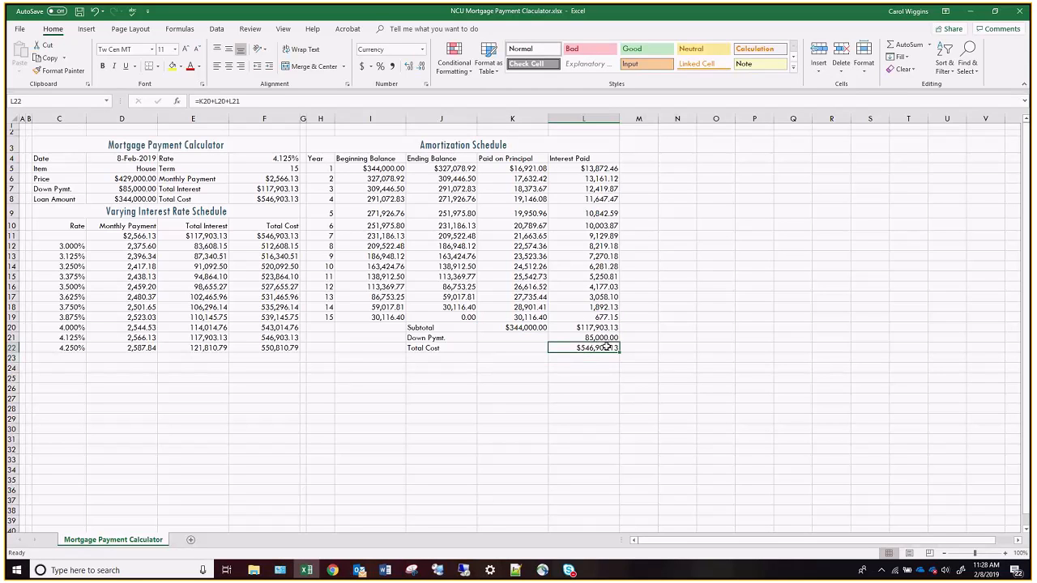
left_click(272, 199)
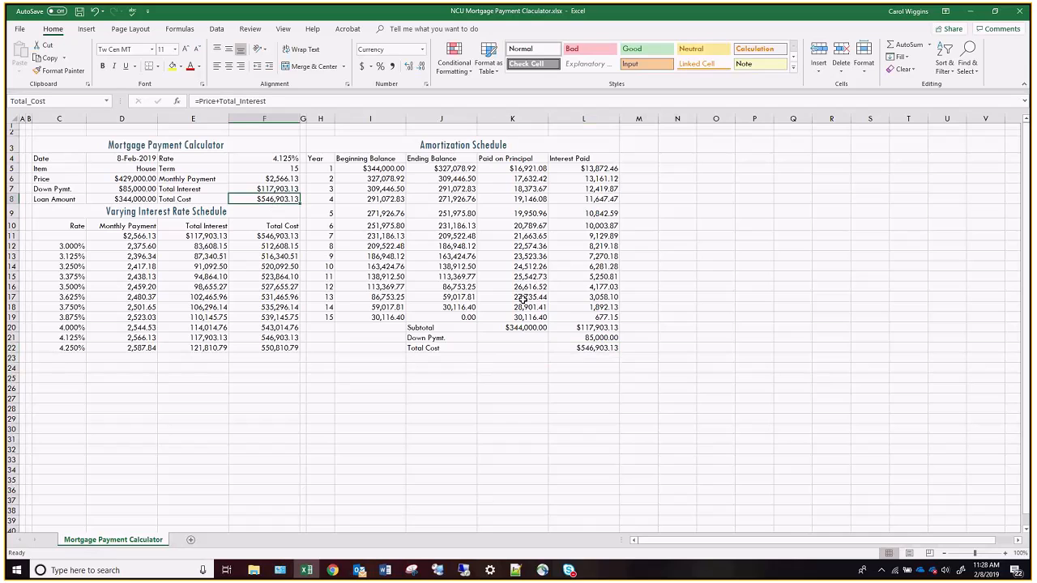
left_click(584, 348)
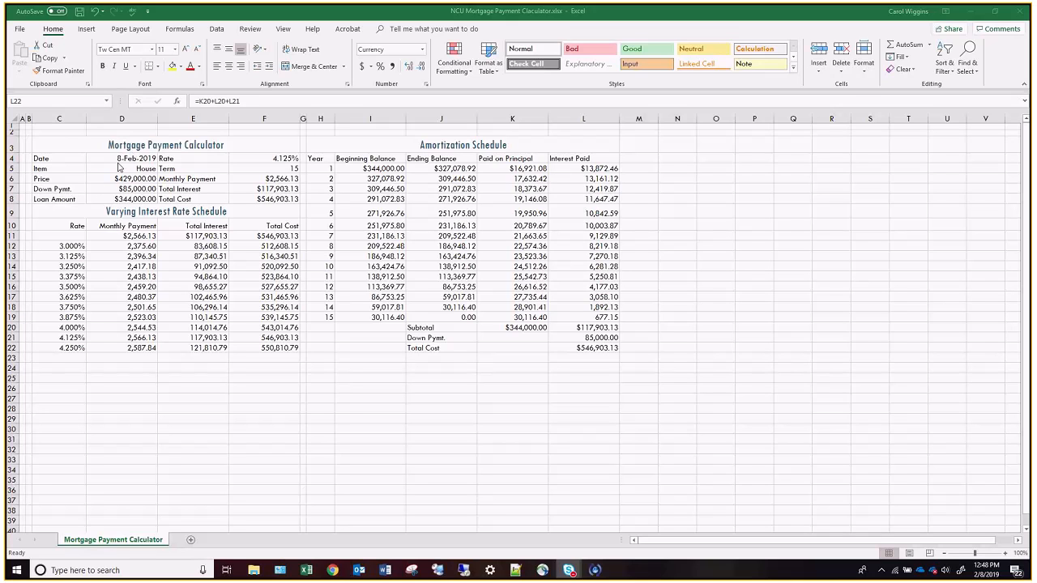
Outline the mortgage calculator range C4:F8 with a medium-weight solid border in Blue, Accent 2.
left_click(54, 158)
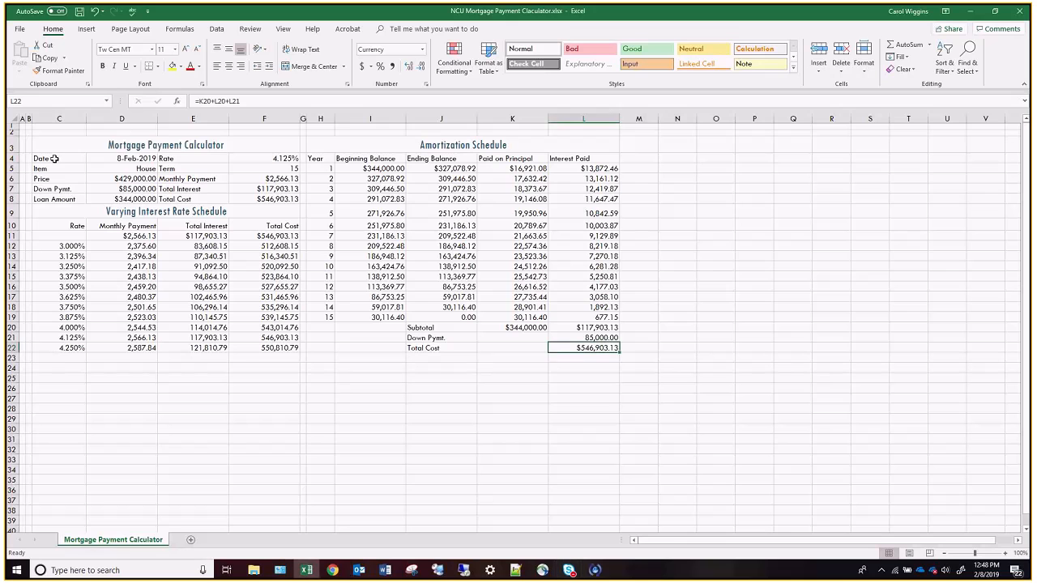
left_click_drag(55, 159, 241, 205)
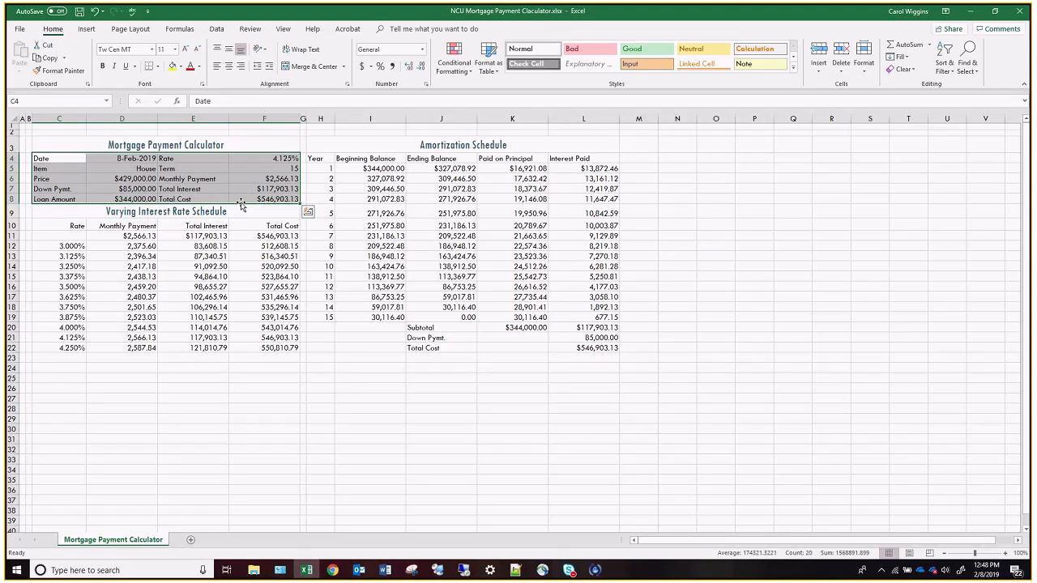
right_click(241, 205)
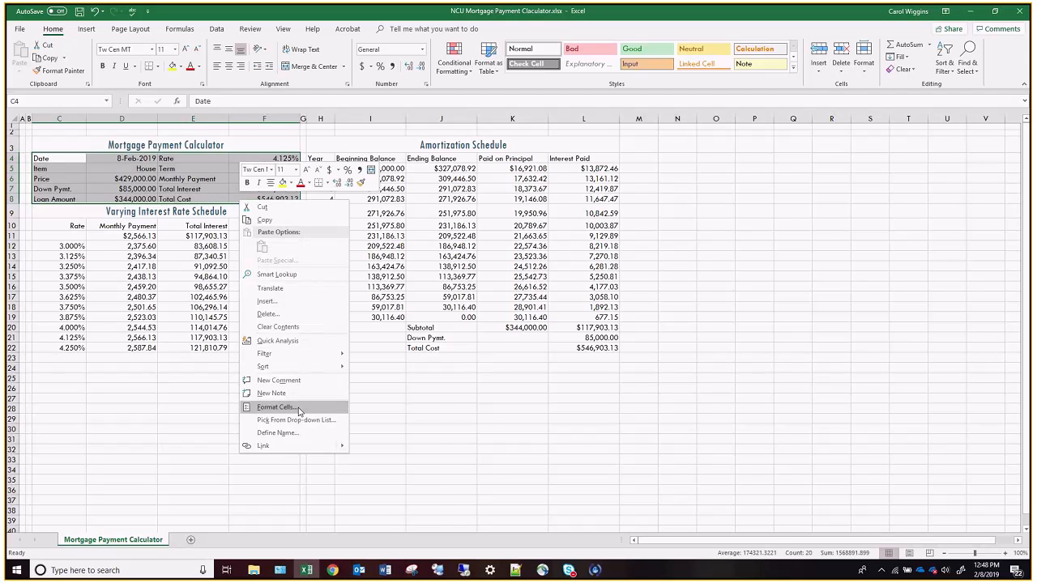
left_click(334, 414)
left_click(274, 302)
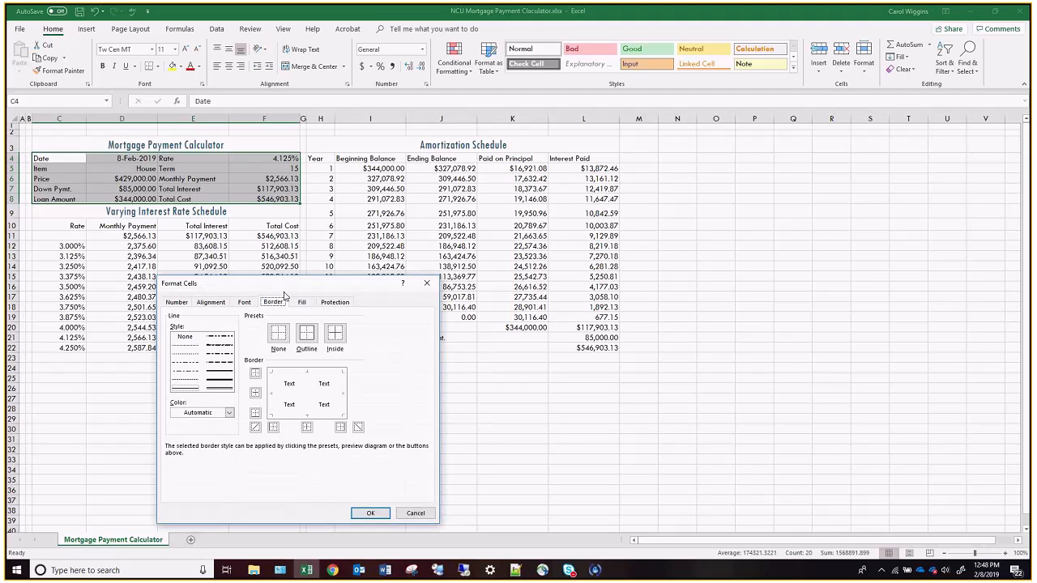
left_click_drag(286, 284, 274, 137)
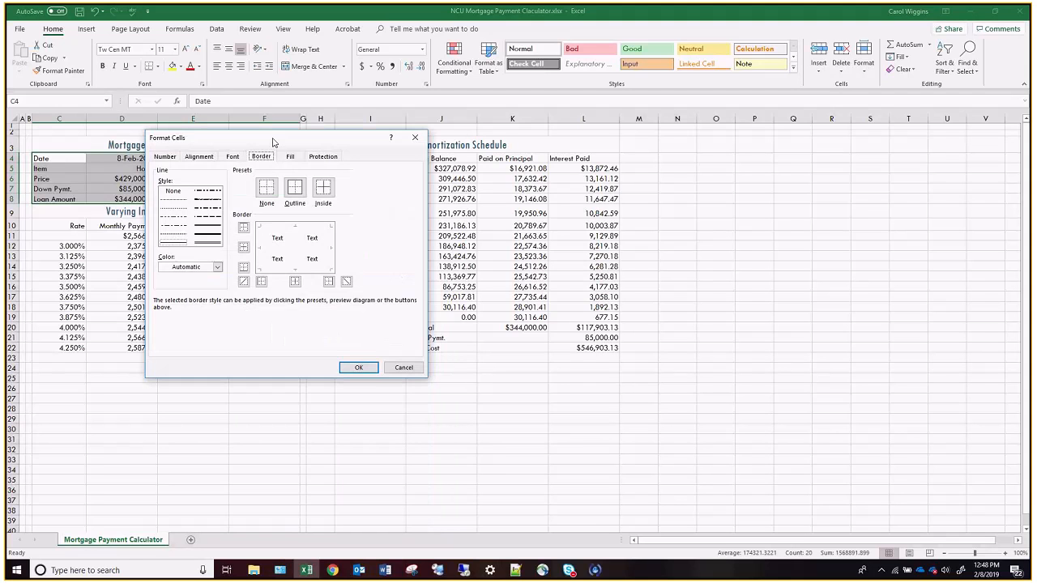
left_click(217, 267)
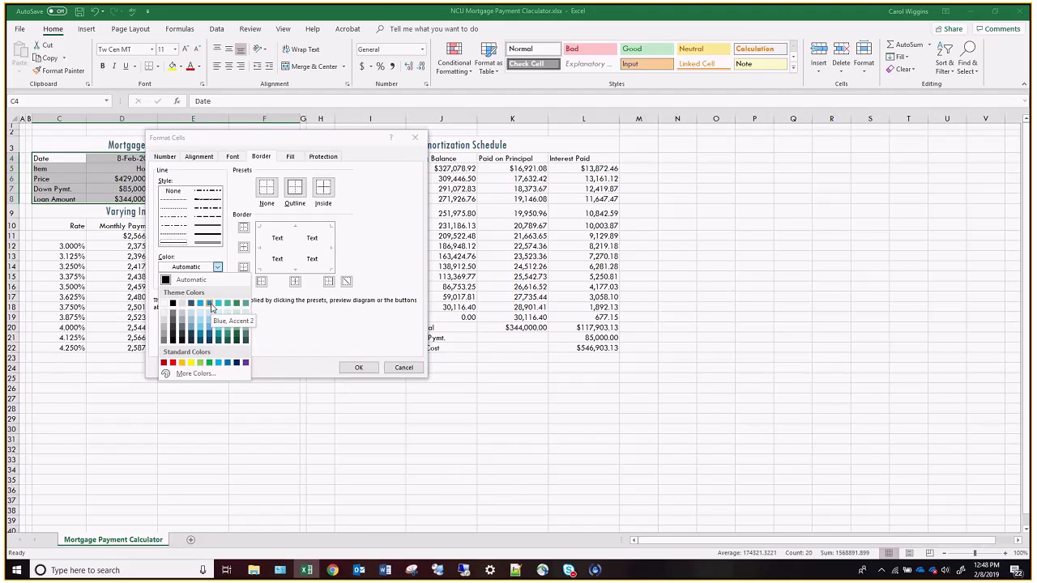
left_click(212, 306)
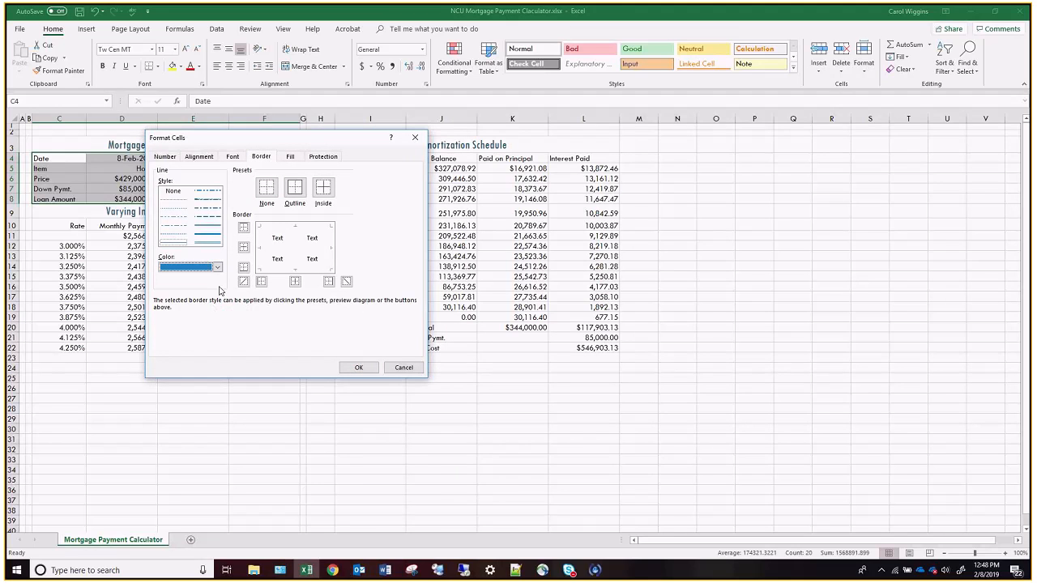
left_click(208, 230)
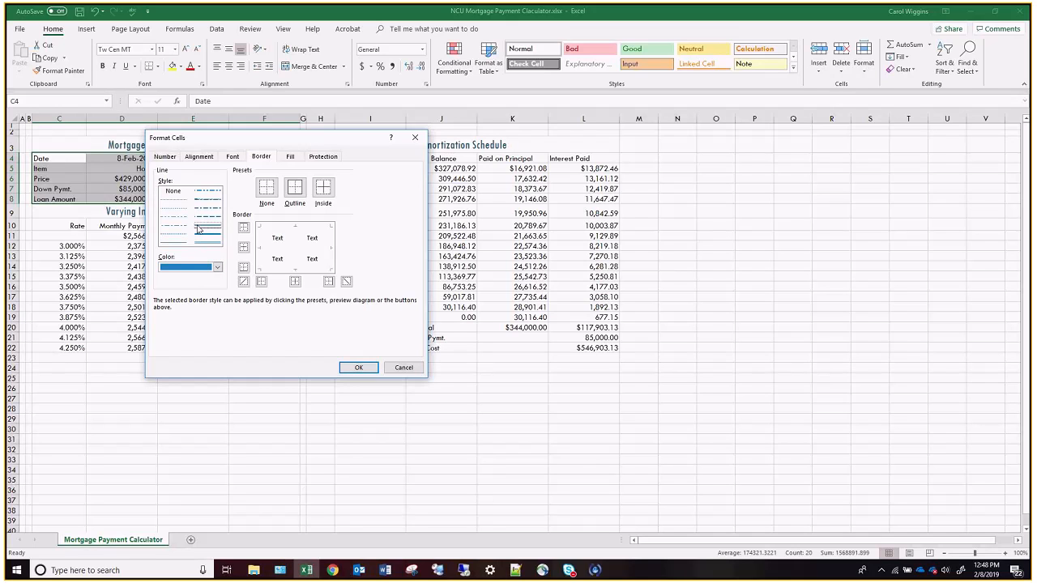
left_click(209, 232)
left_click(295, 188)
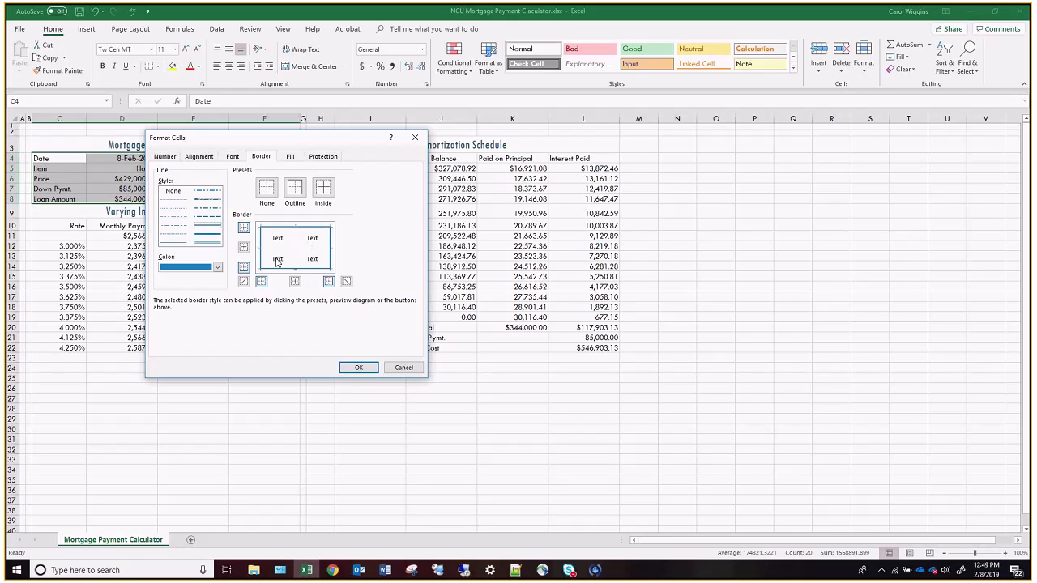
Add thin blue vertical lines between the columns of C4:F8 and apply the borders.
left_click(172, 243)
left_click(296, 282)
left_click(375, 368)
left_click(260, 379)
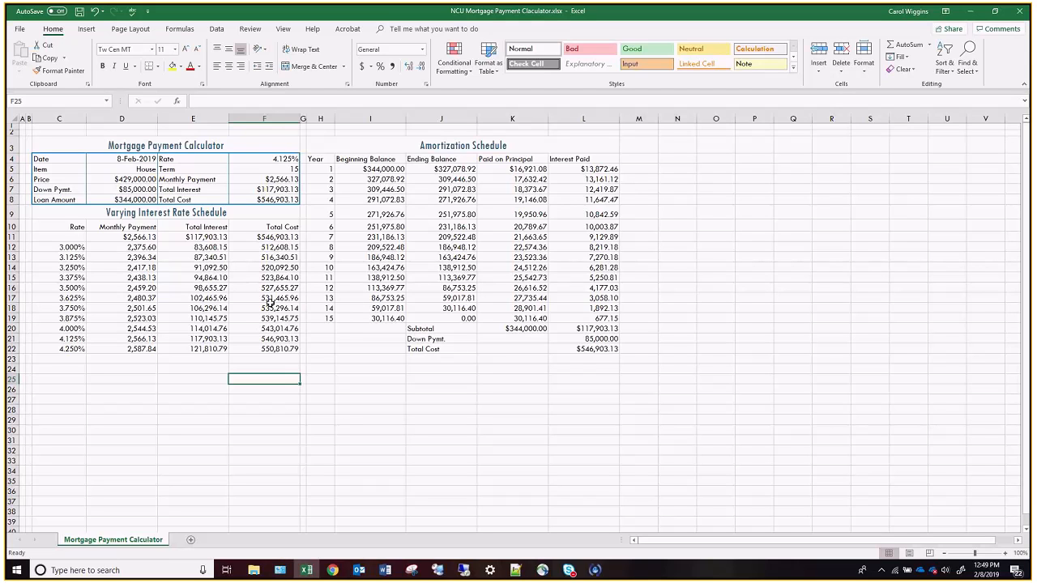
Outline the Varying Interest Rate Schedule range C10:F22 with a medium-weight solid blue border.
left_click_drag(56, 226, 263, 350)
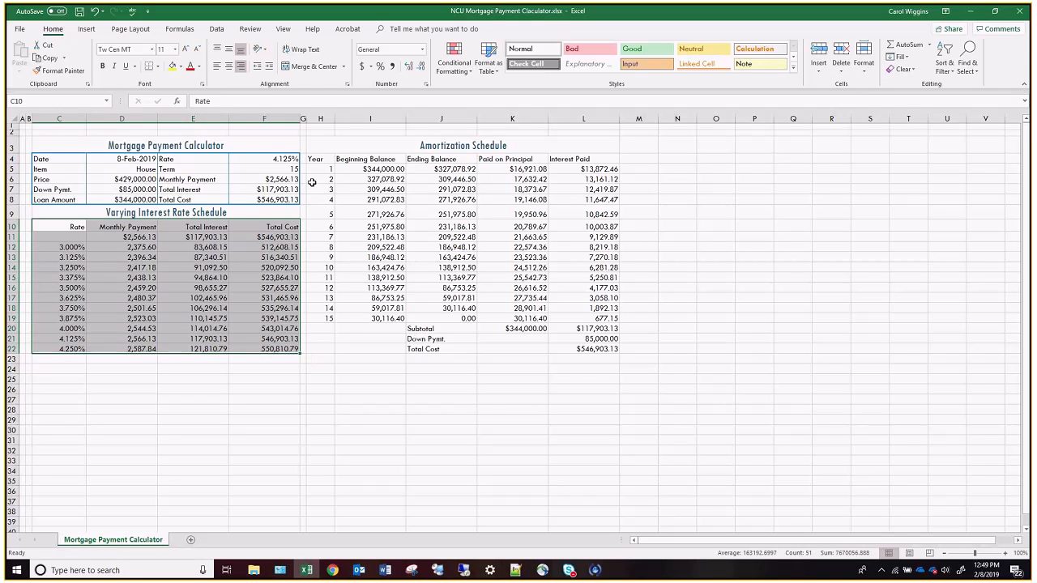
right_click(224, 293)
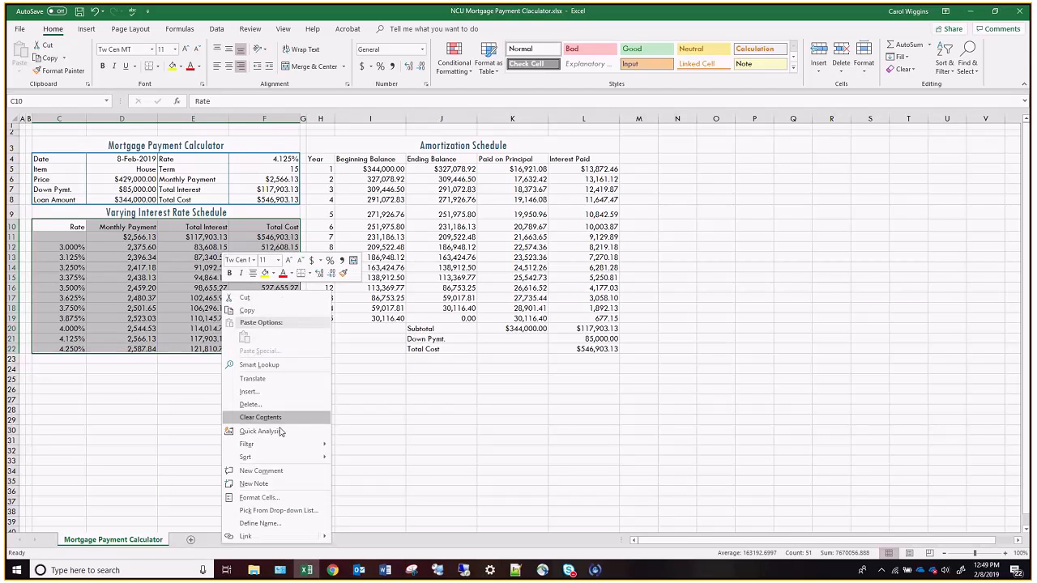
left_click(257, 498)
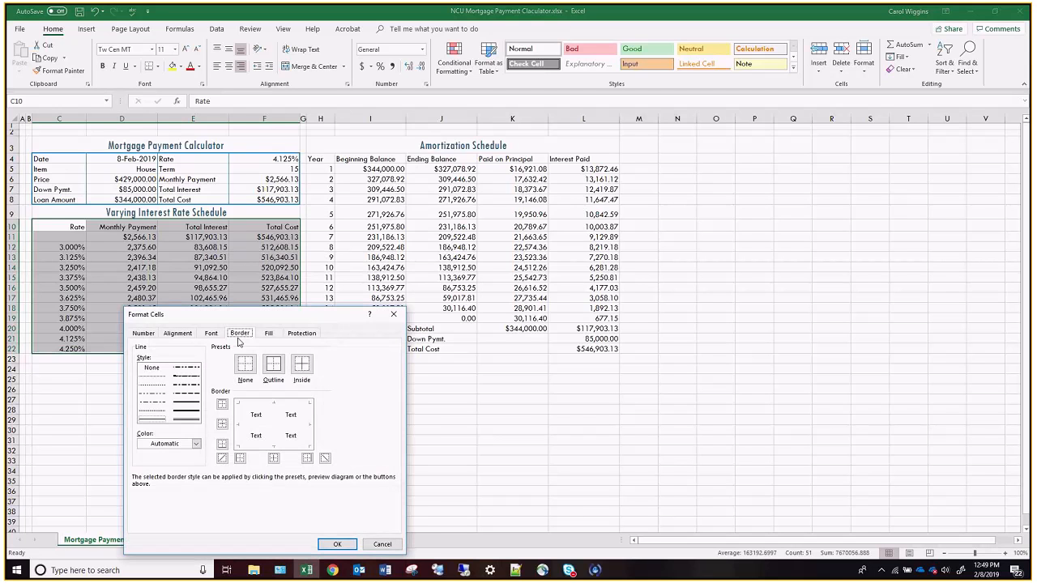
left_click_drag(249, 314, 348, 118)
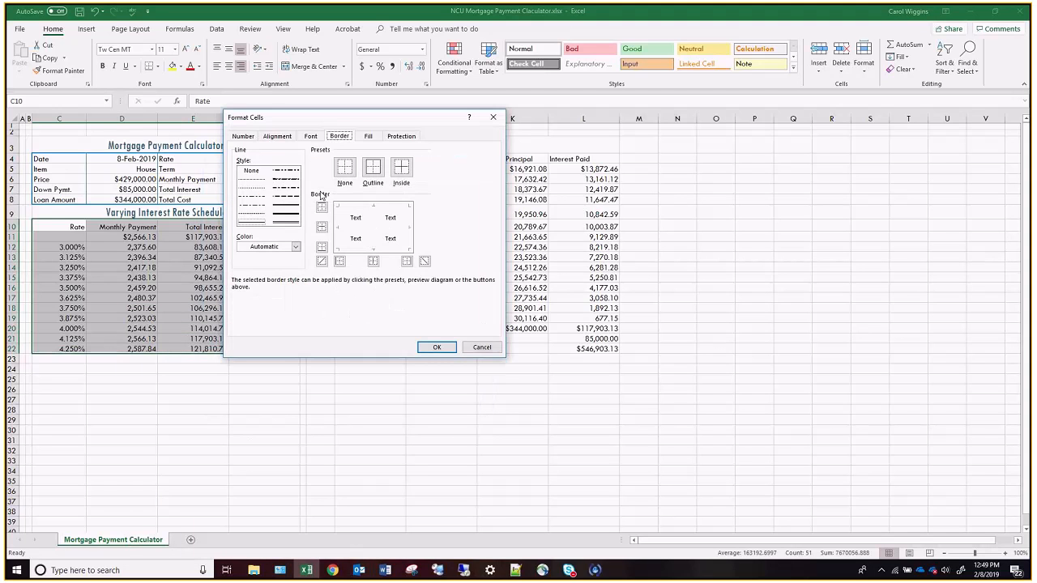
left_click(295, 246)
left_click(290, 286)
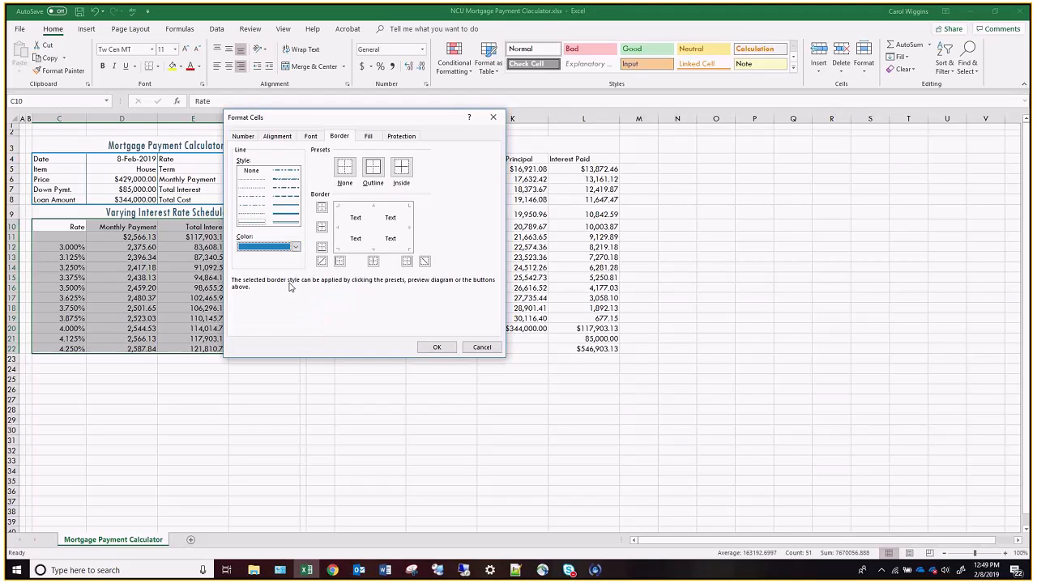
left_click(285, 208)
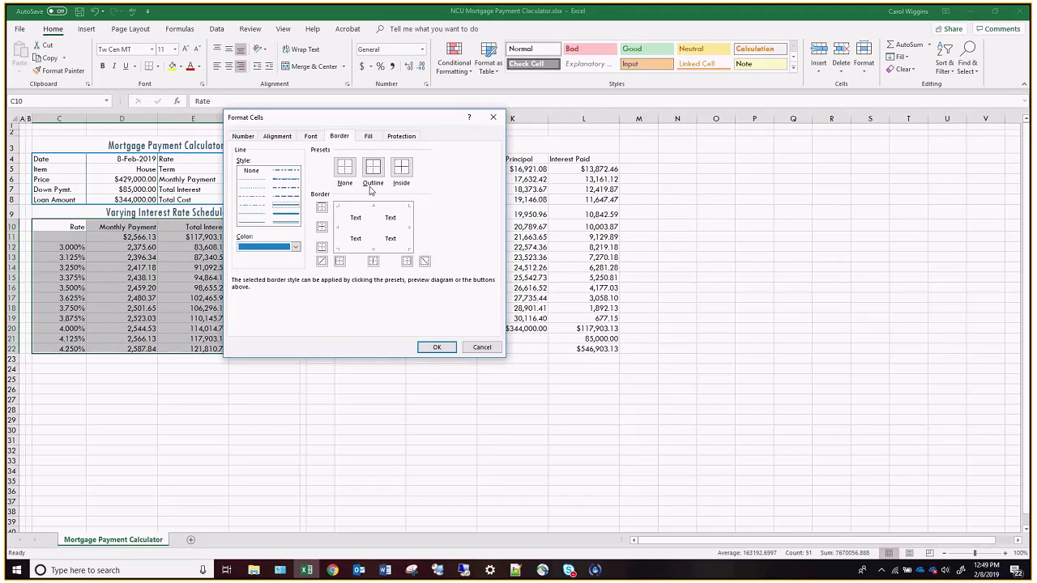
left_click(373, 167)
Add thin blue vertical lines between the columns of C10:F22 and apply the borders.
left_click(256, 224)
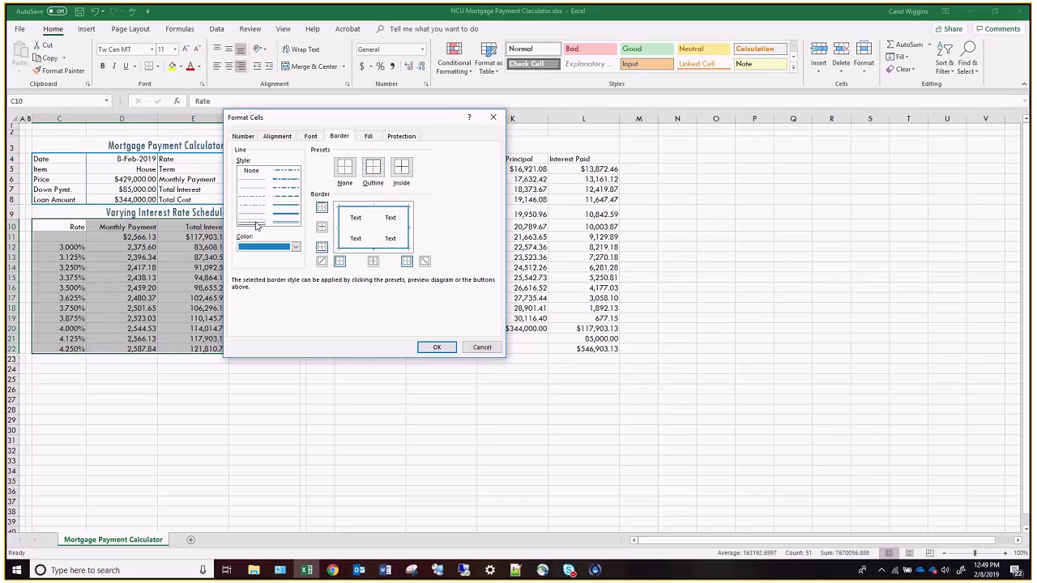
left_click(374, 261)
left_click(446, 351)
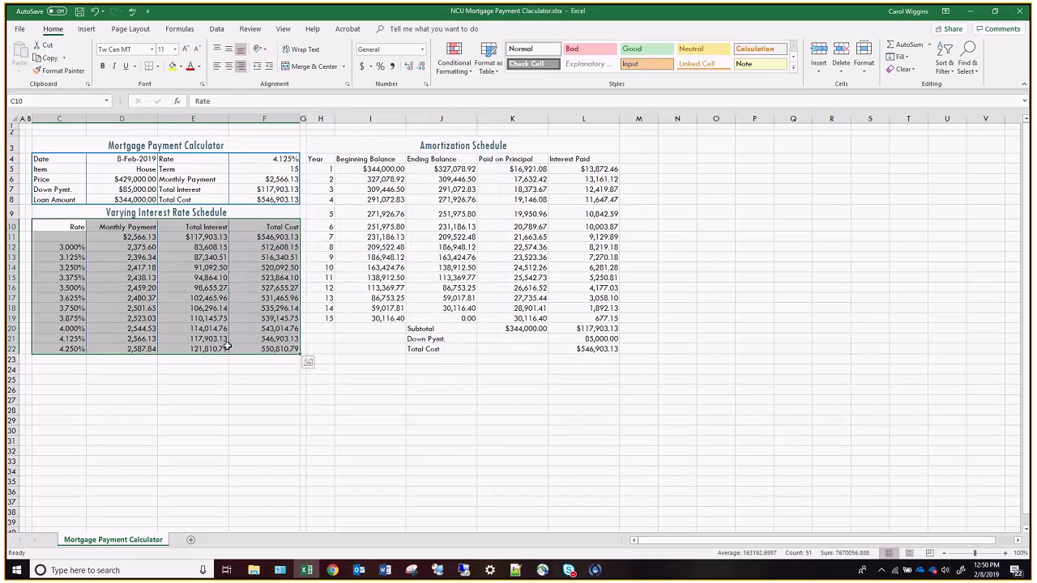
left_click(162, 288)
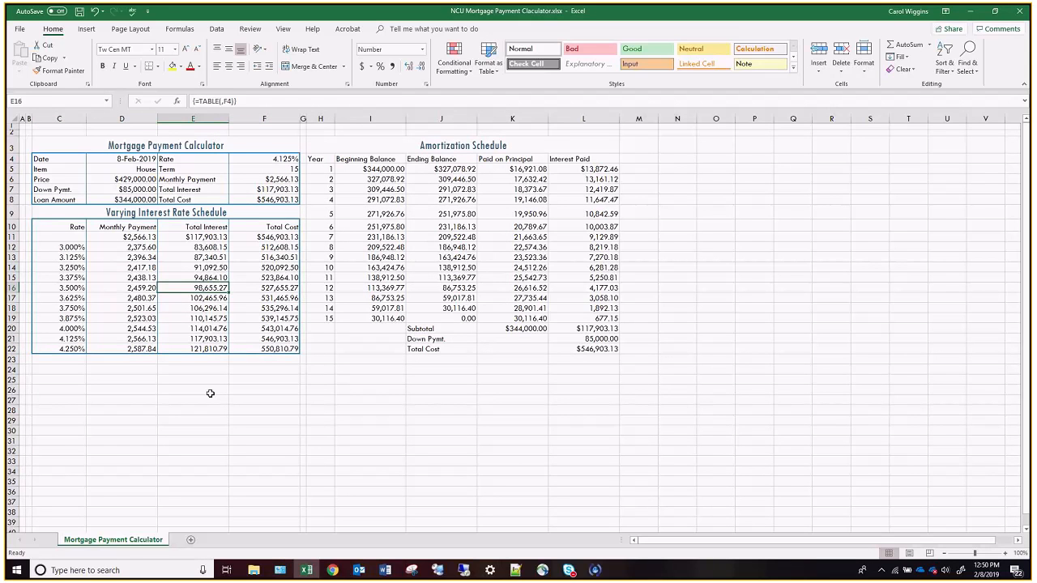
Add a thin blue bottom border under the interest rate schedule's column headings in C10:F10.
left_click_drag(268, 227, 66, 228)
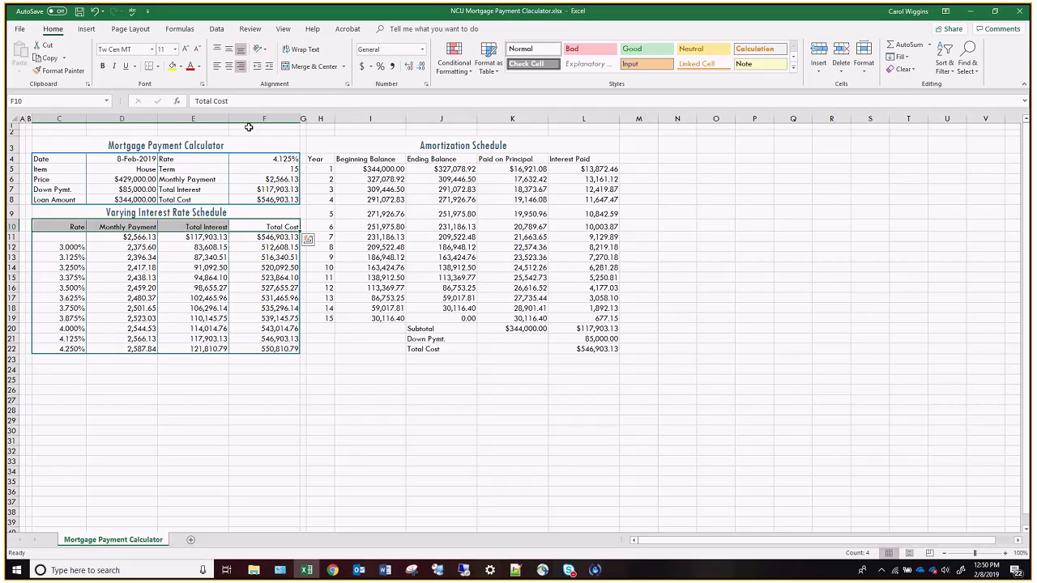
left_click(158, 66)
left_click(174, 344)
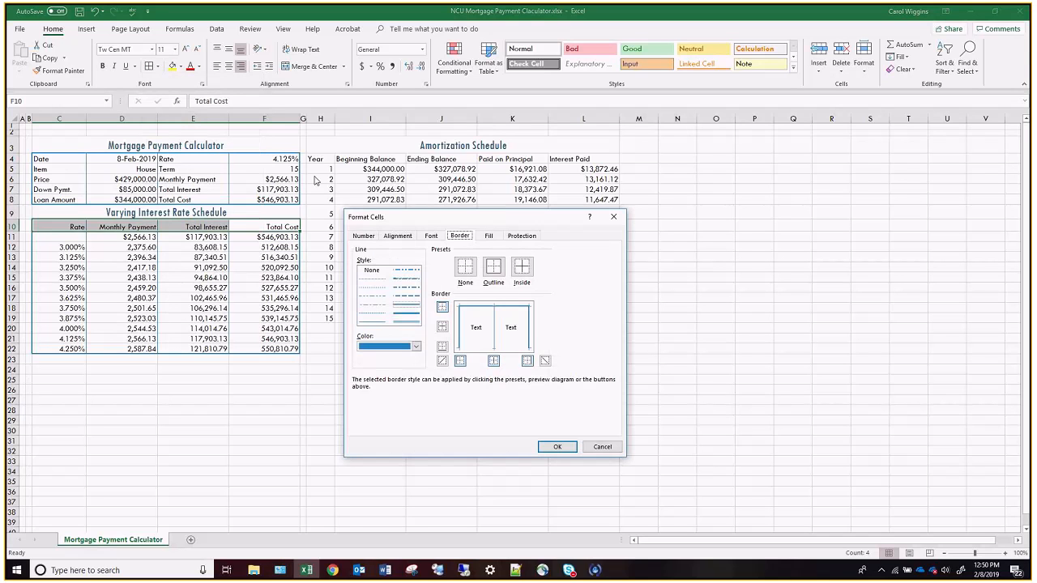
left_click(370, 323)
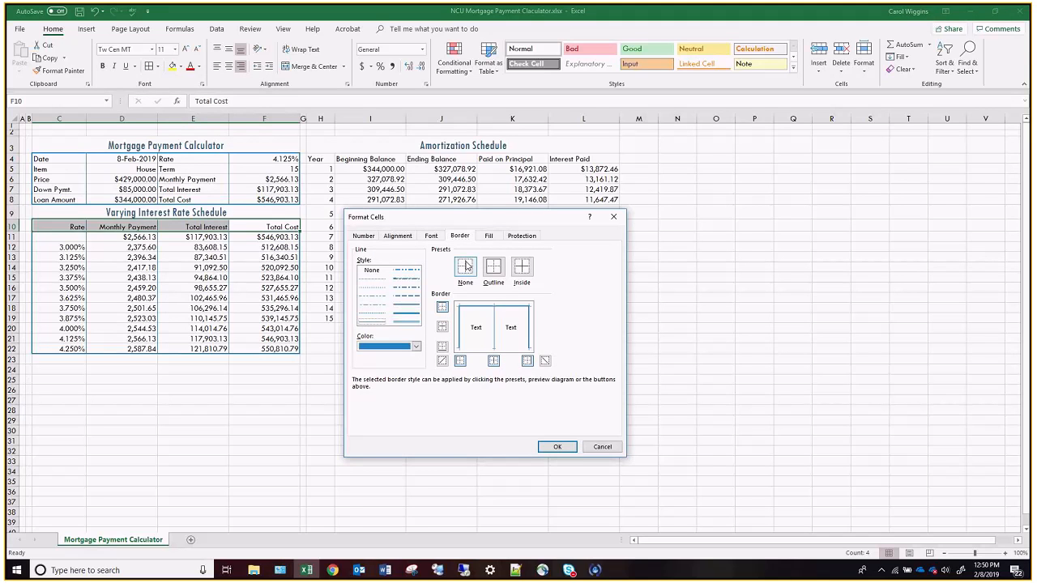
left_click(441, 347)
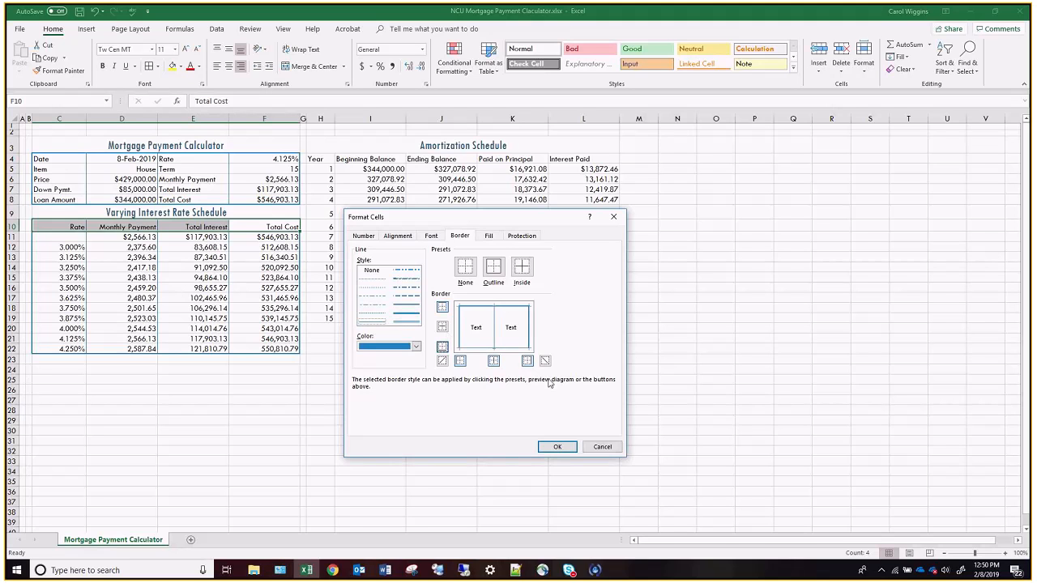
left_click(556, 446)
left_click(206, 308)
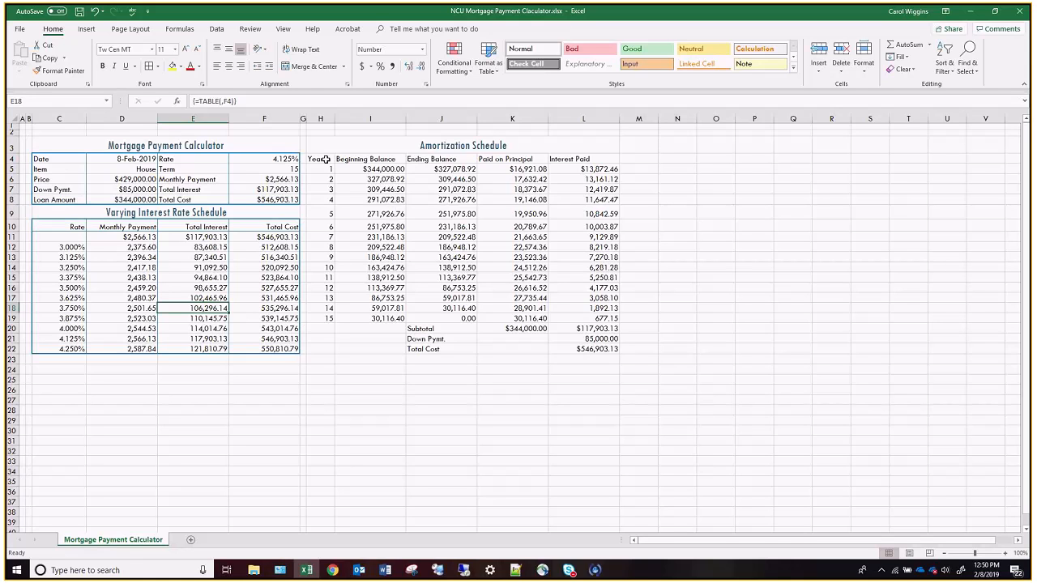
Outline the Amortization Schedule range H4:L22 with a medium-weight solid blue border.
left_click_drag(324, 159, 612, 349)
right_click(437, 298)
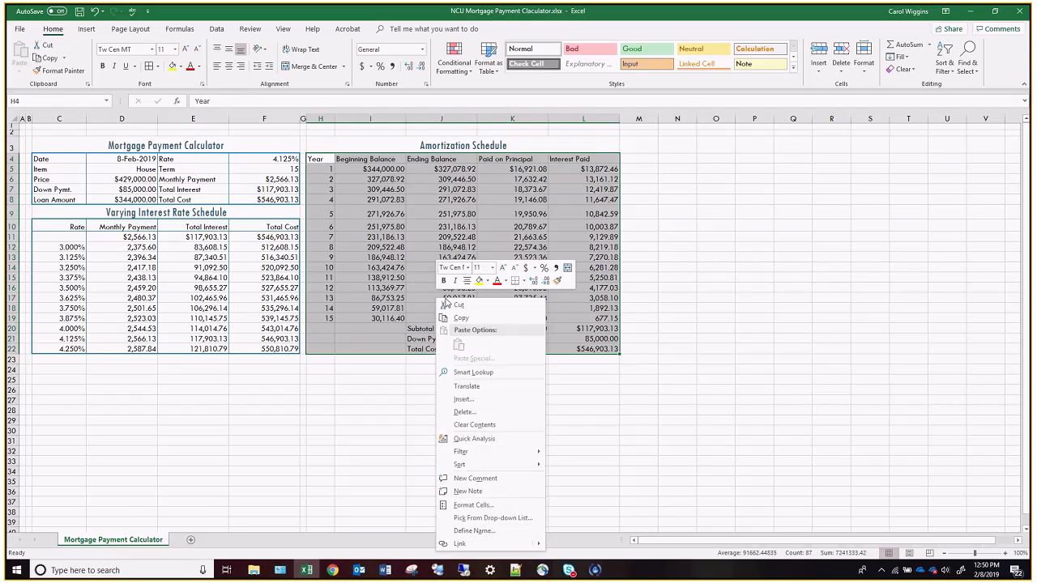
left_click(476, 504)
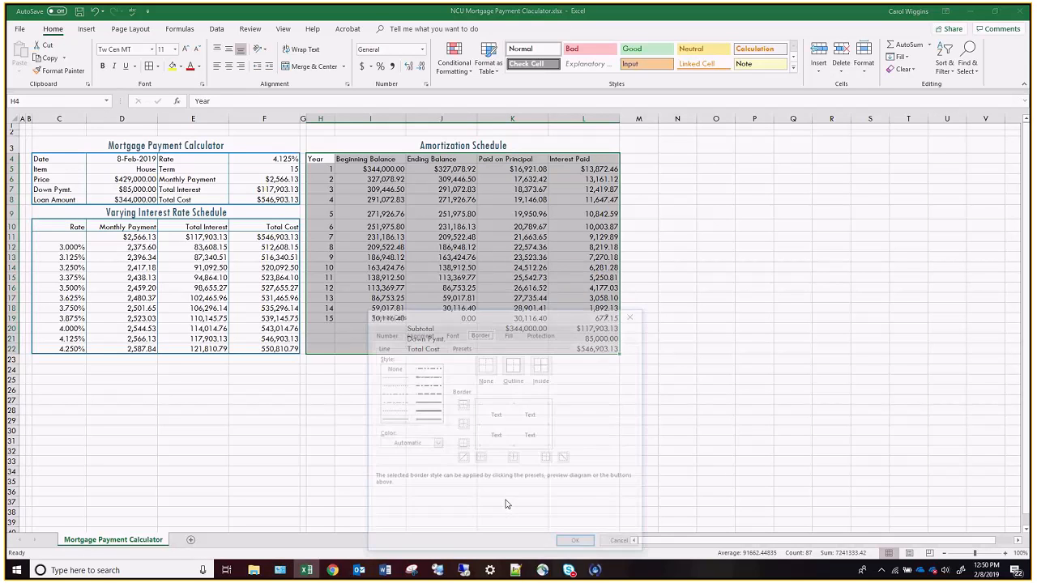
left_click_drag(504, 312, 525, 201)
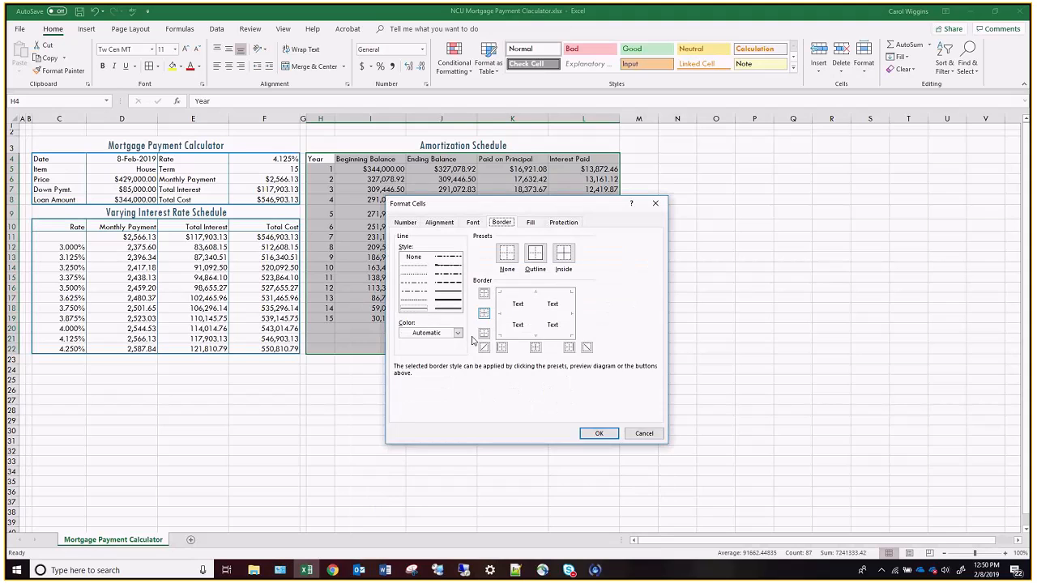
left_click(458, 333)
left_click(443, 381)
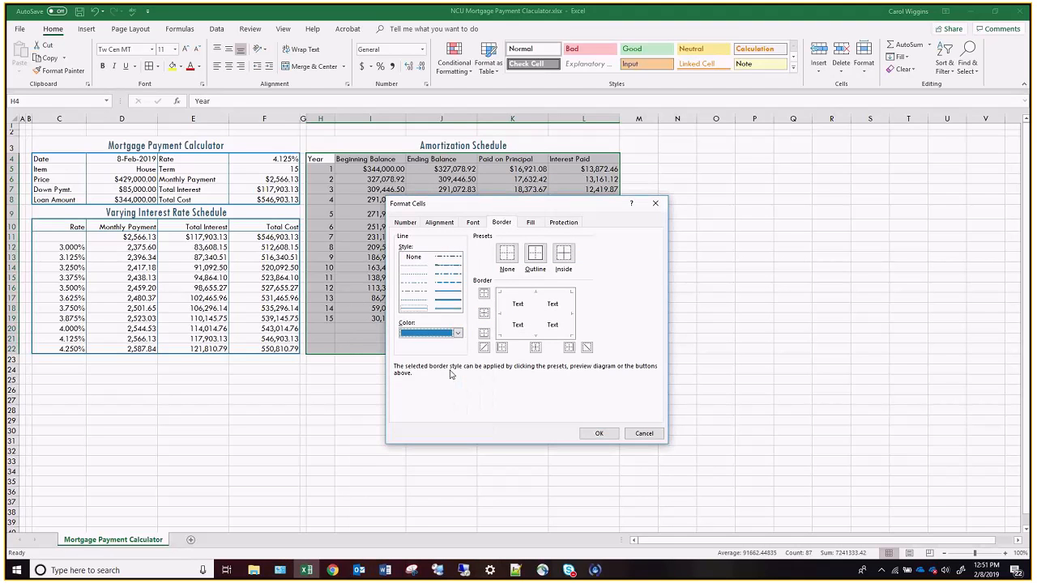
left_click(452, 297)
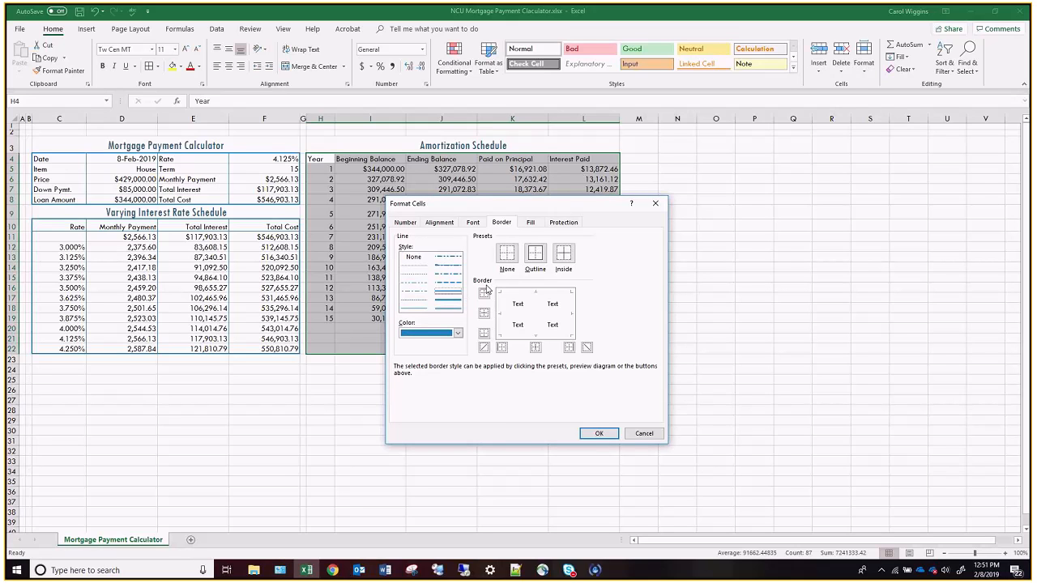
left_click(535, 256)
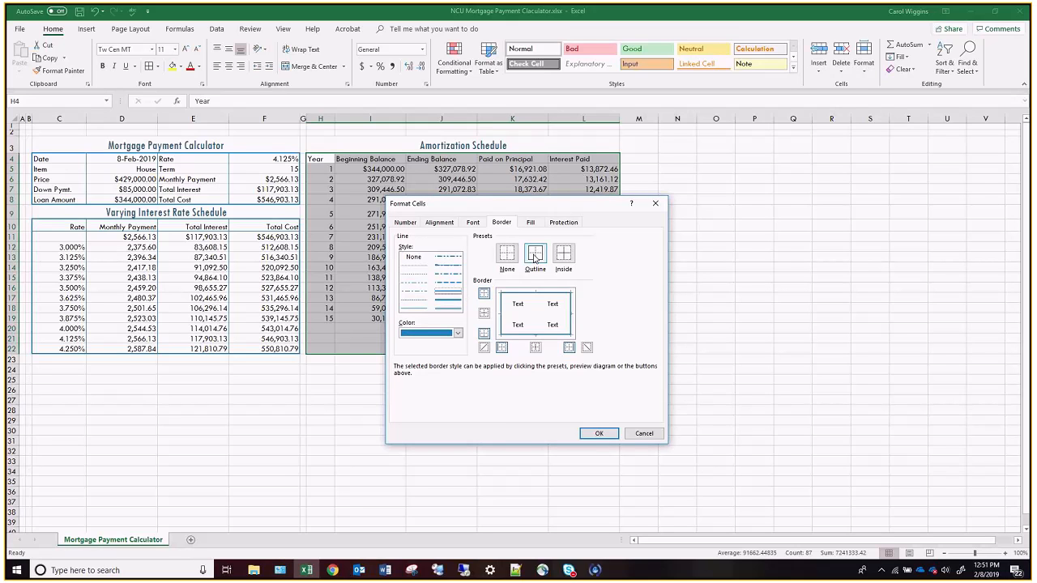
Add thin blue vertical lines between the columns of H4:L22 and apply the borders.
left_click(413, 309)
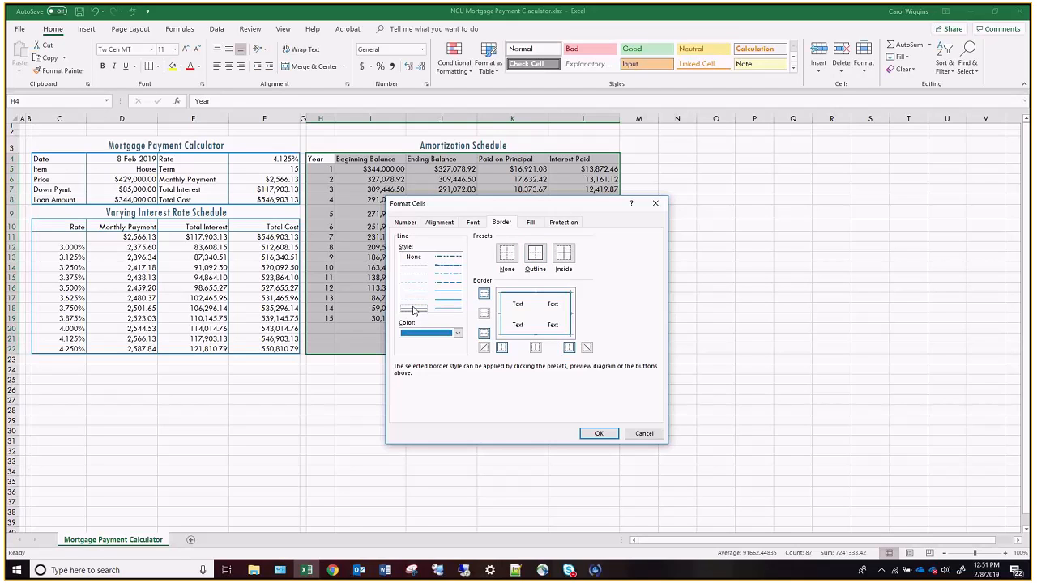
left_click(536, 349)
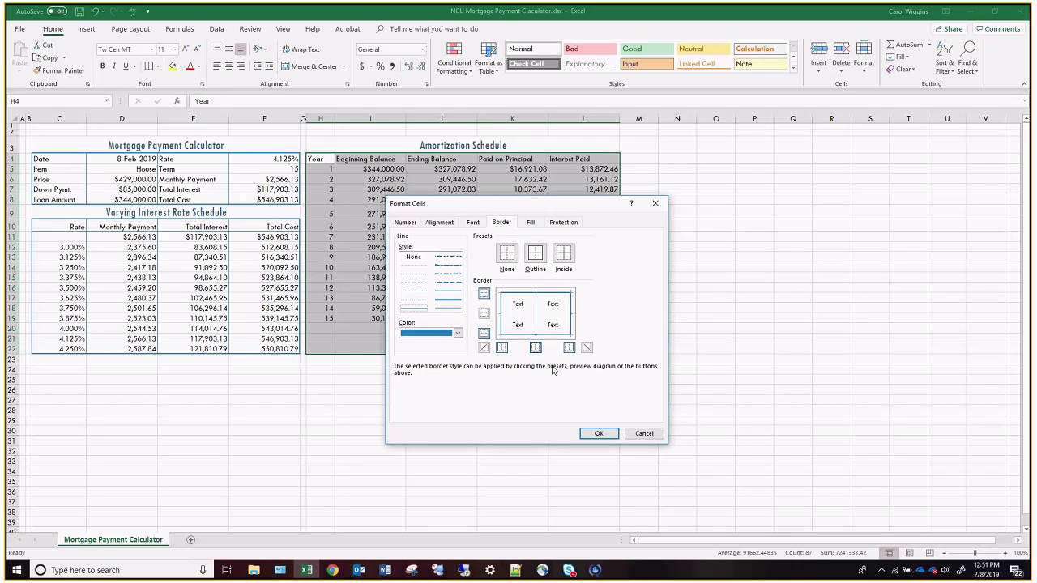
left_click(599, 433)
left_click(441, 328)
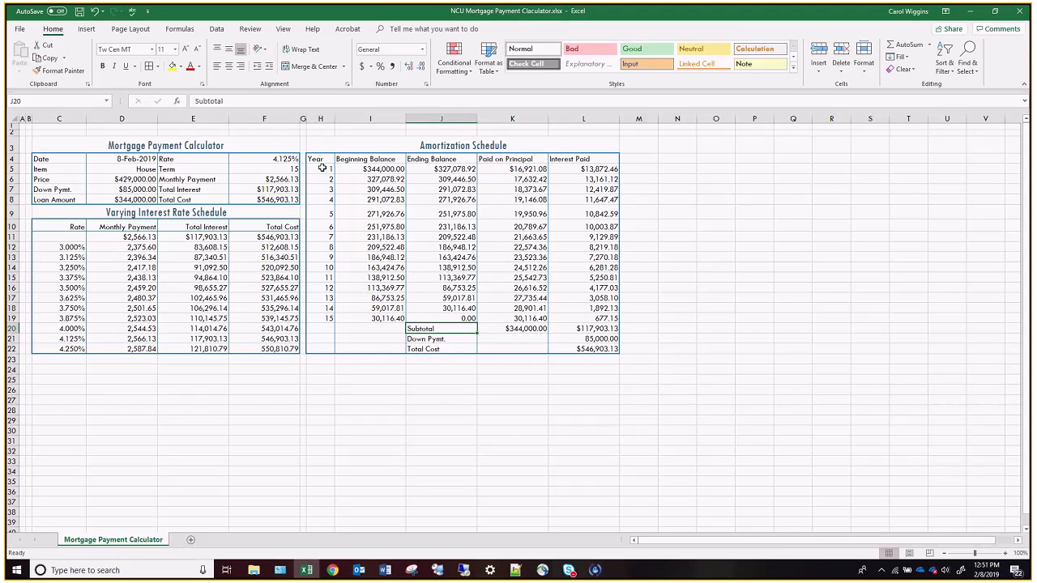
left_click_drag(314, 159, 590, 158)
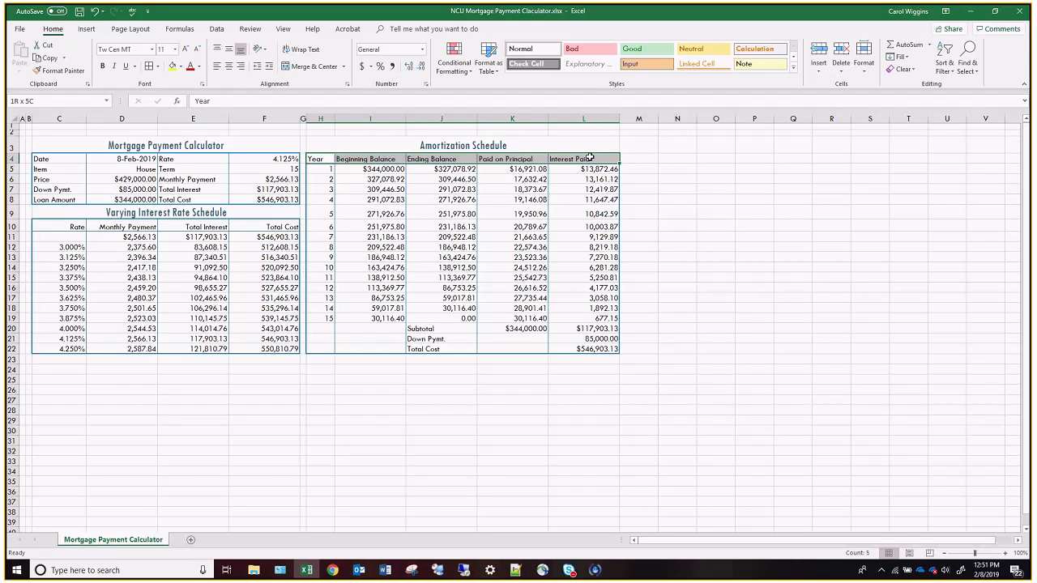
left_click_drag(591, 158, 590, 157)
left_click_drag(322, 328, 612, 329)
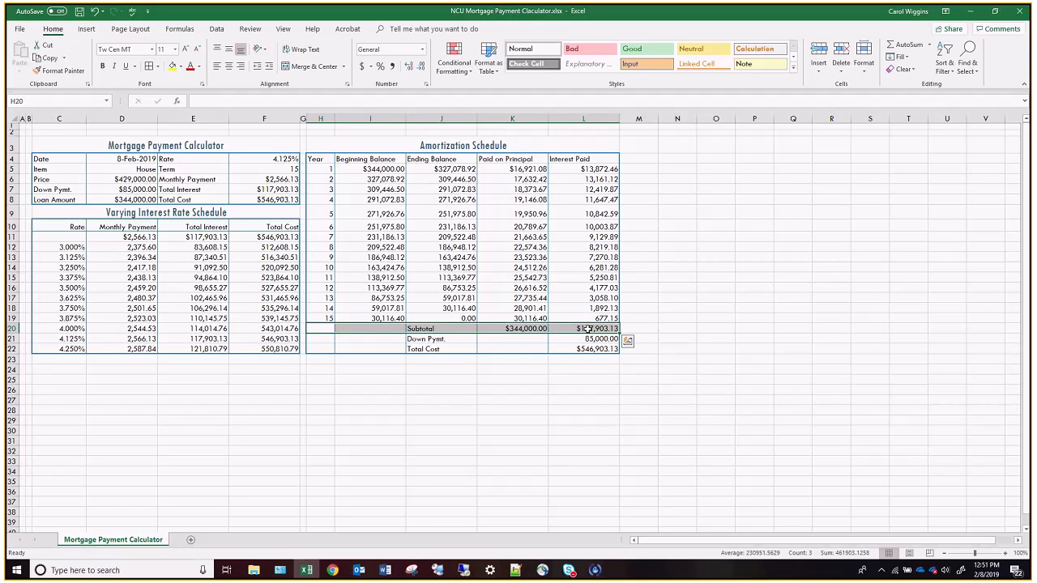
left_click(415, 275)
left_click_drag(327, 159, 611, 158)
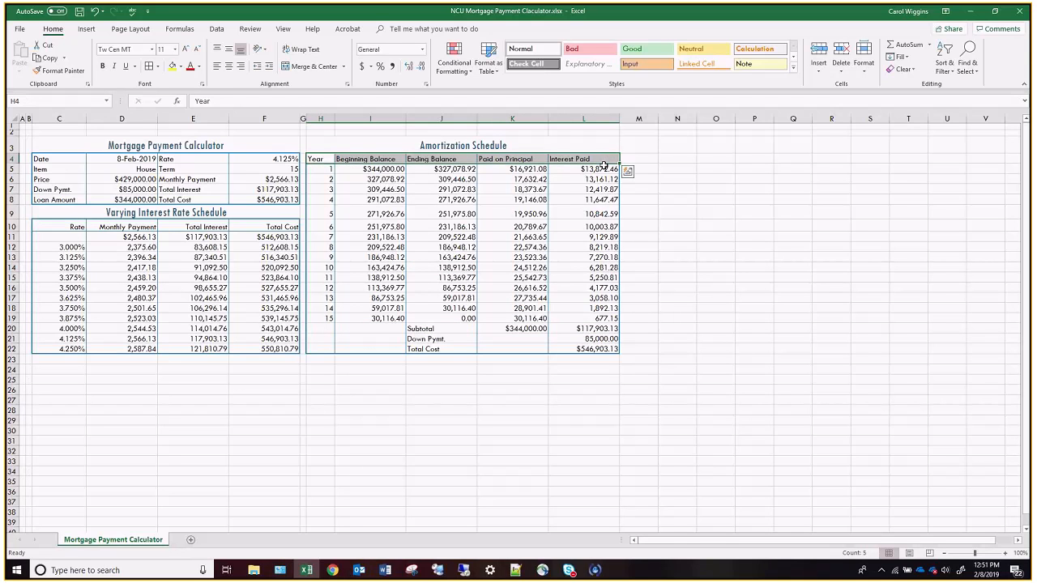
left_click_drag(327, 328, 591, 324)
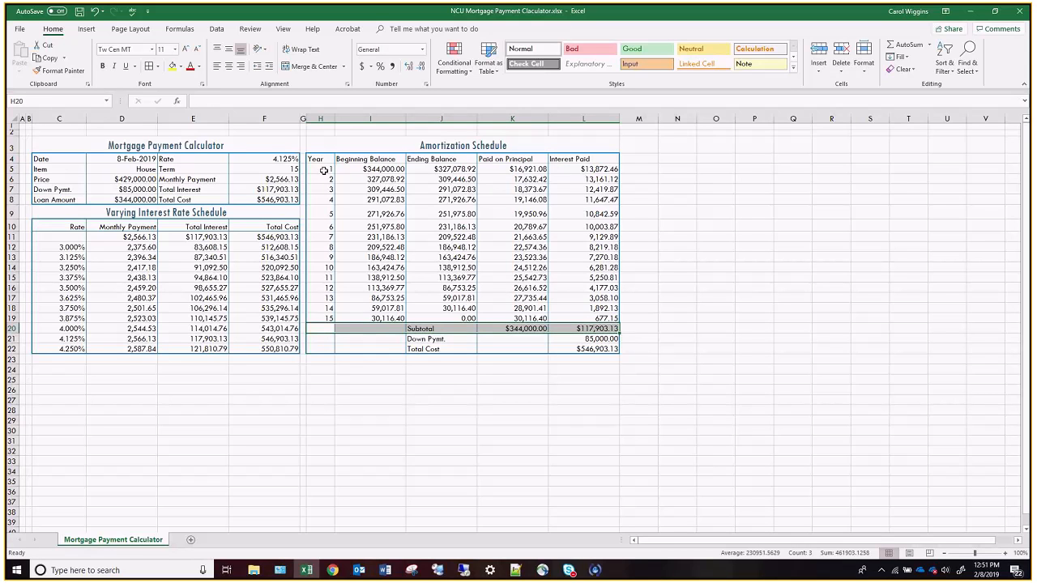
Add thin blue top and bottom borders around the Amortization Schedule's yearly rows H5:L19.
left_click_drag(329, 169, 598, 318)
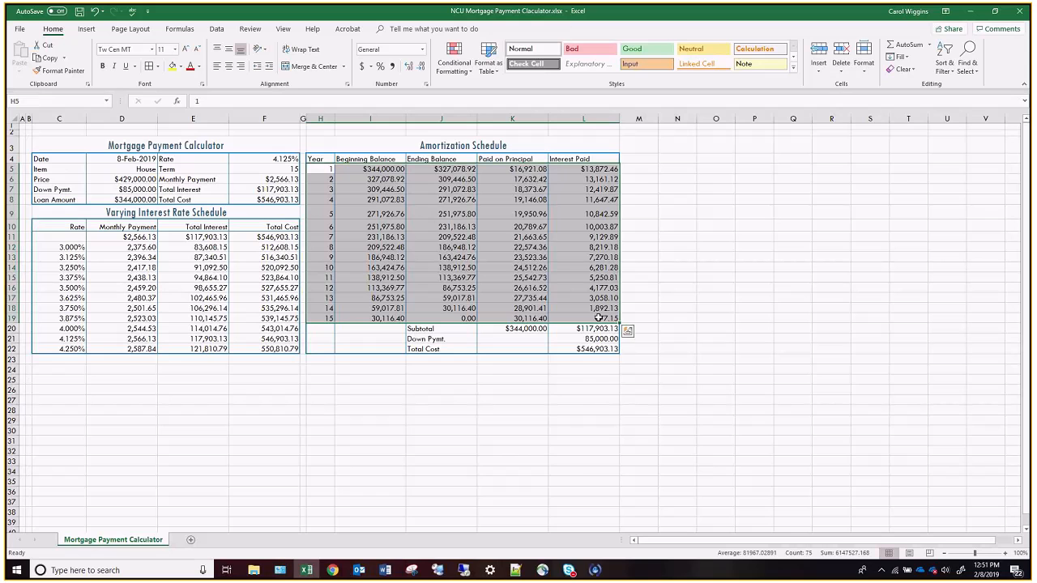
right_click(480, 258)
left_click(551, 459)
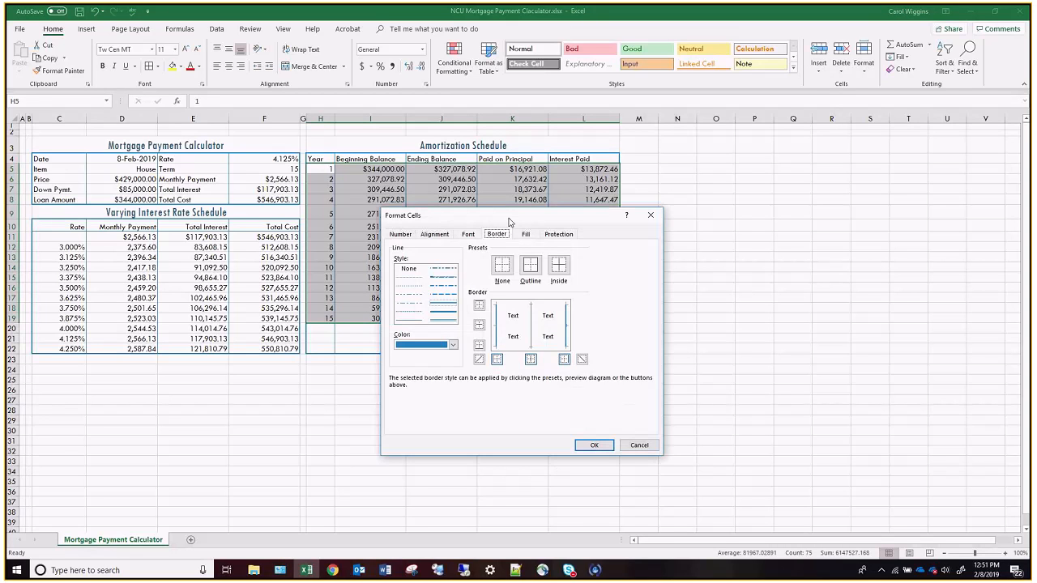
left_click(479, 306)
left_click(479, 344)
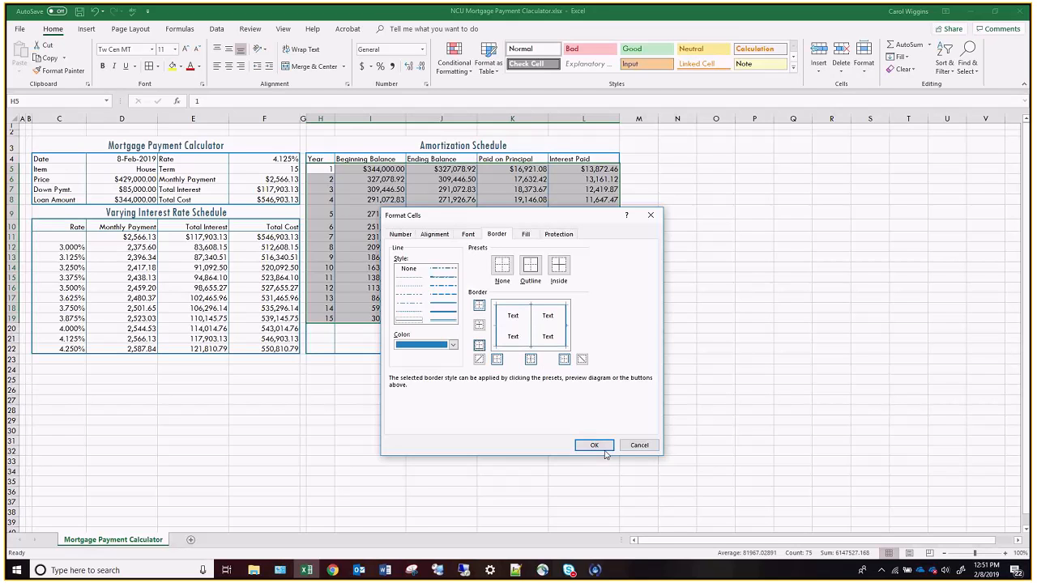
left_click(594, 444)
left_click(444, 289)
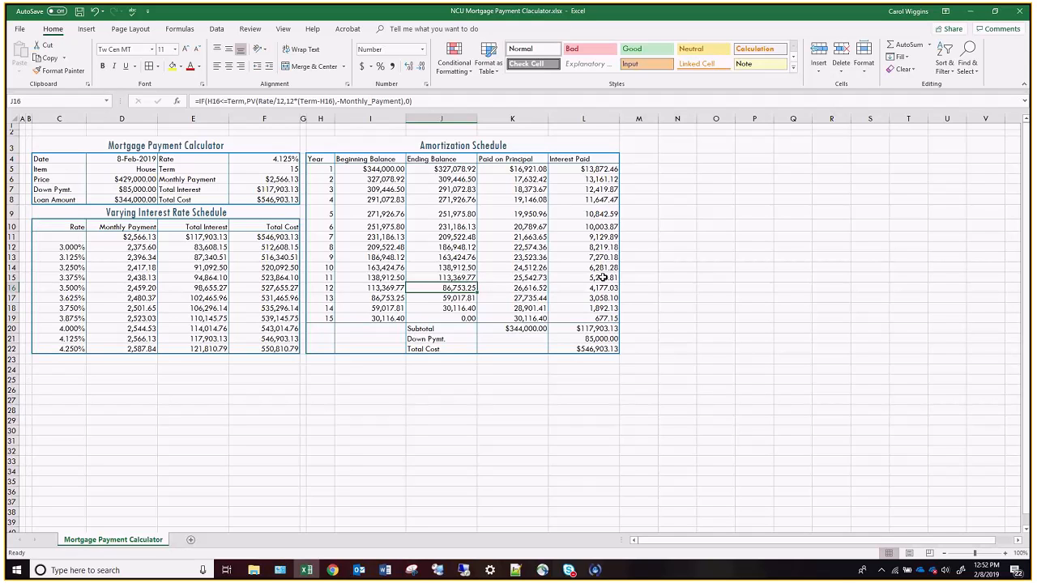
Set the width of column M to .9.
left_click(638, 119)
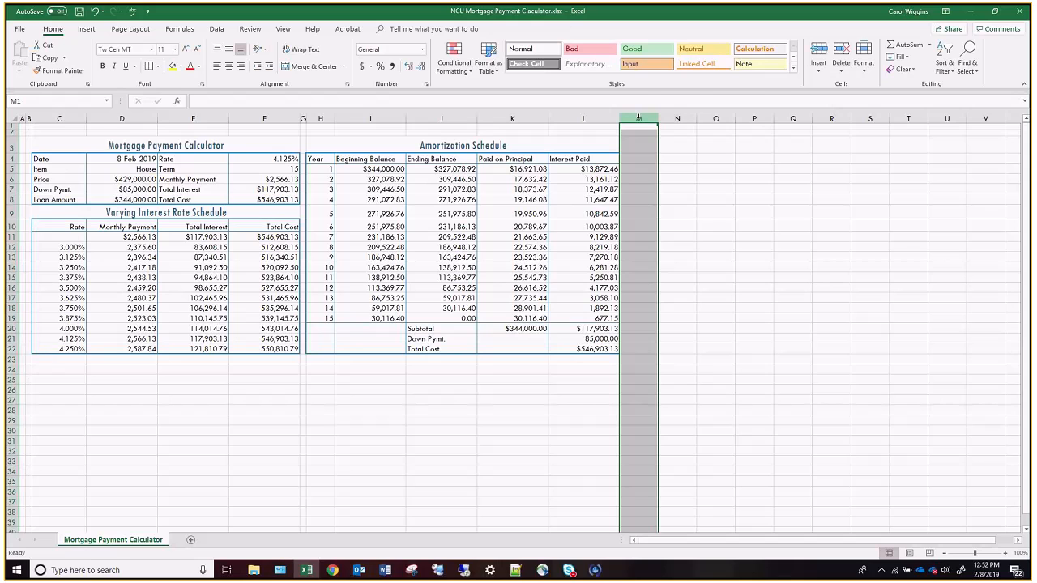
right_click(638, 119)
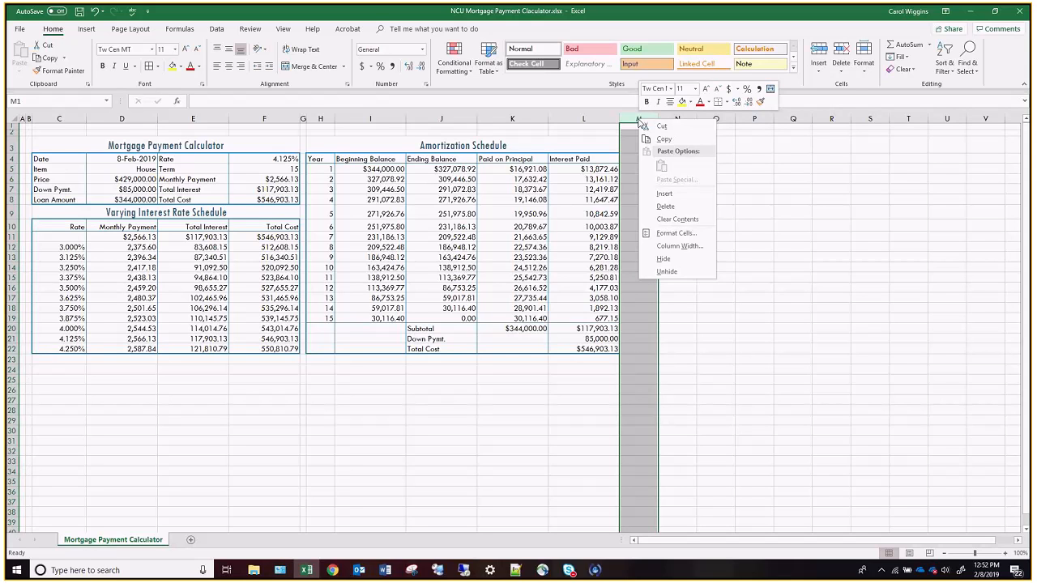
left_click(679, 245)
key("BackSpace")
type(".5")
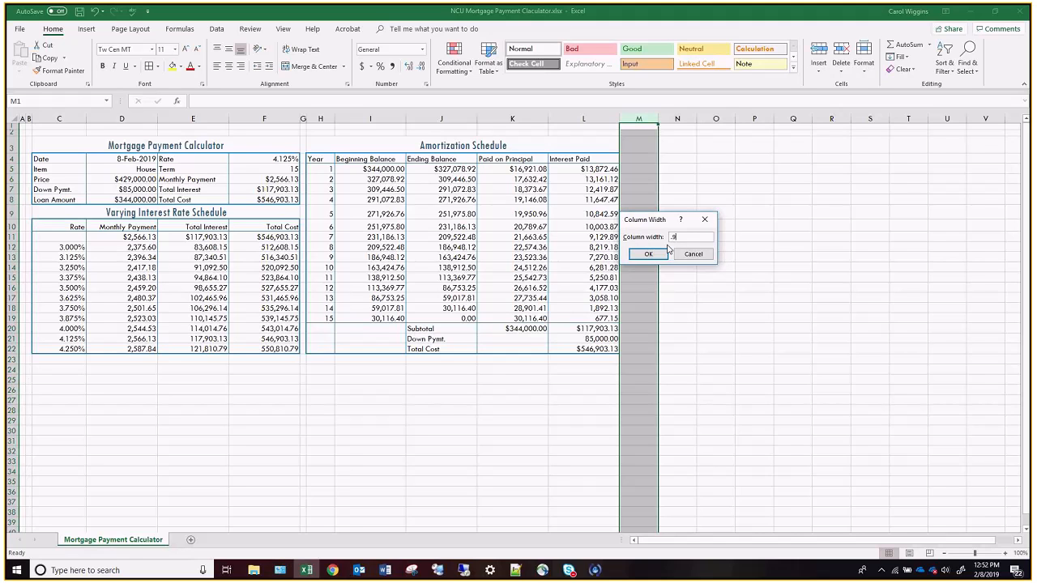
left_click(658, 253)
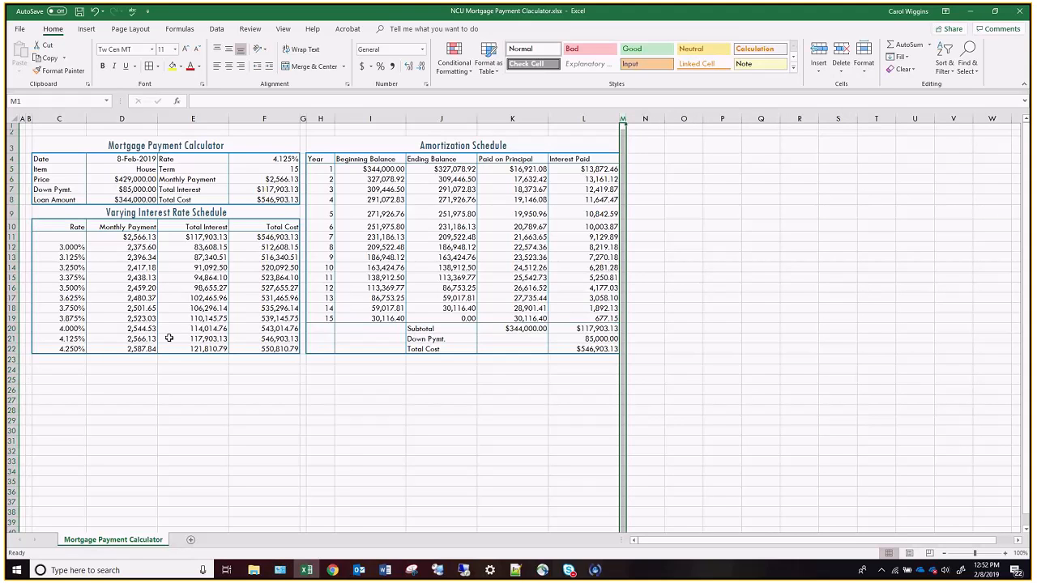
Set the height of row 23 to 9.
left_click(10, 359)
right_click(10, 358)
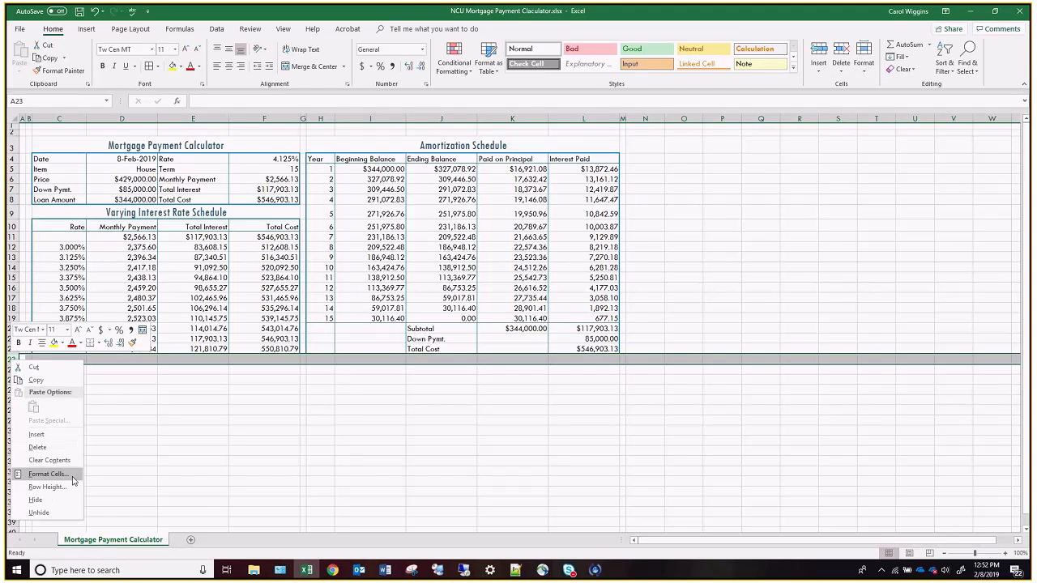
left_click(69, 487)
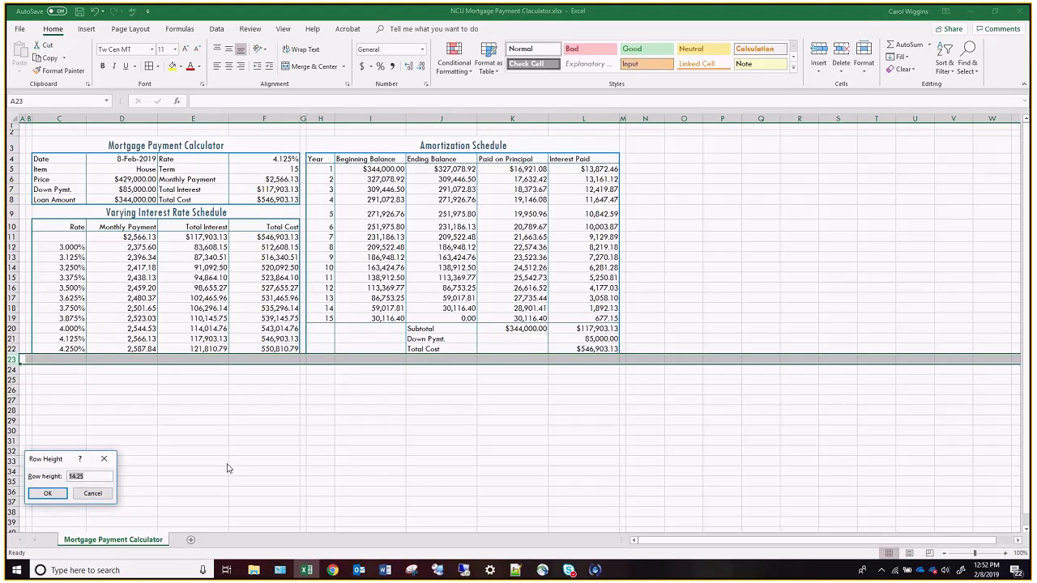
type("9")
key("Return")
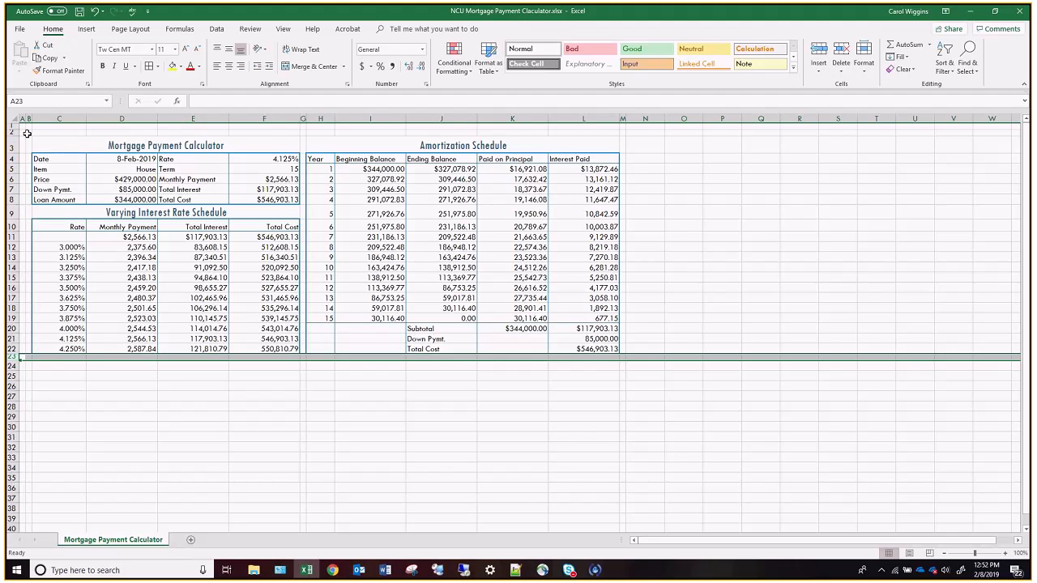
Outline the whole calculator range B2:M23 with a thick solid border in Dark Green, Accent 5.
left_click_drag(27, 133, 625, 357)
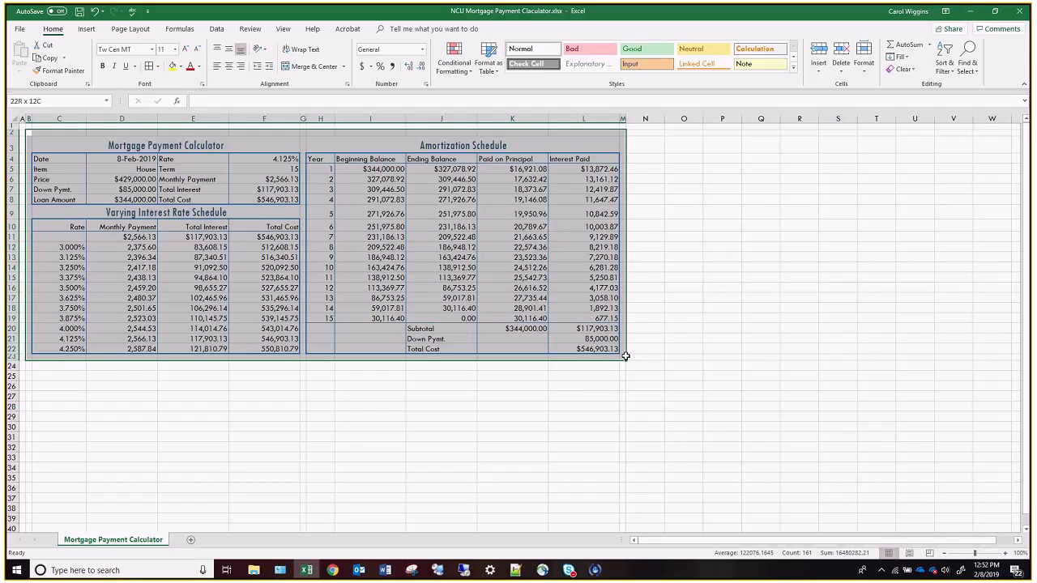
right_click(575, 353)
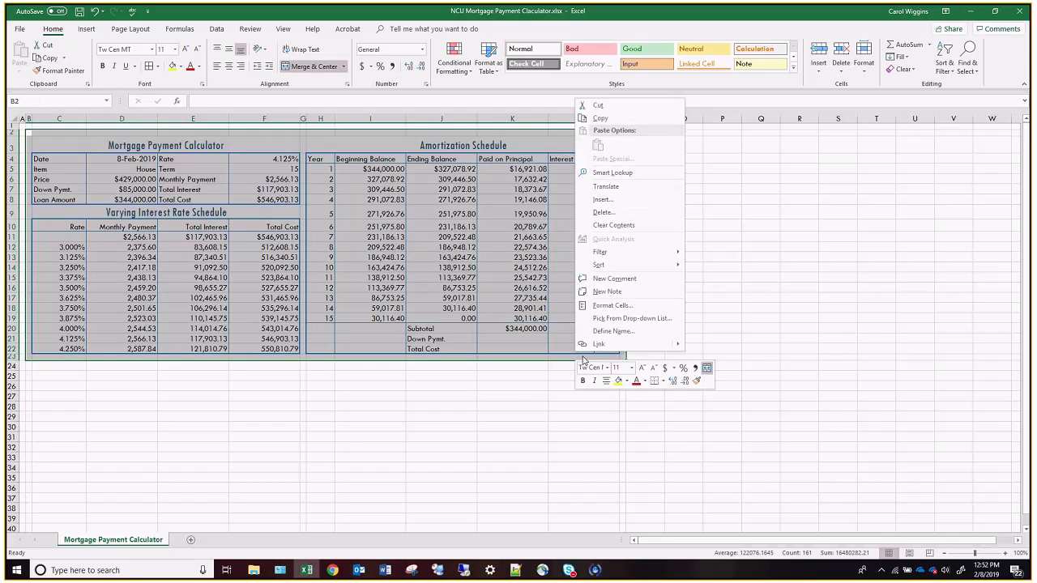
left_click(612, 306)
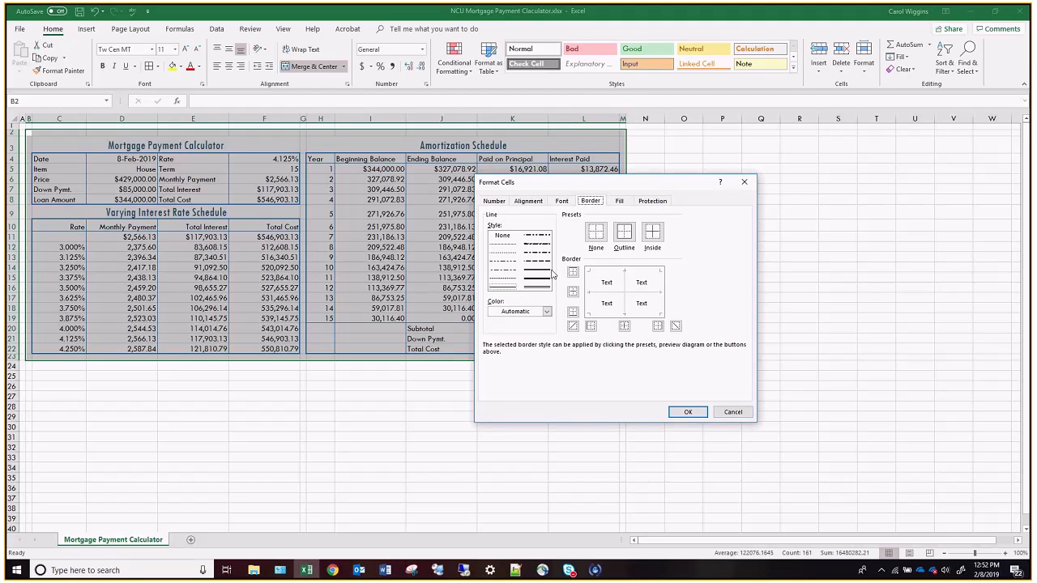
left_click(547, 311)
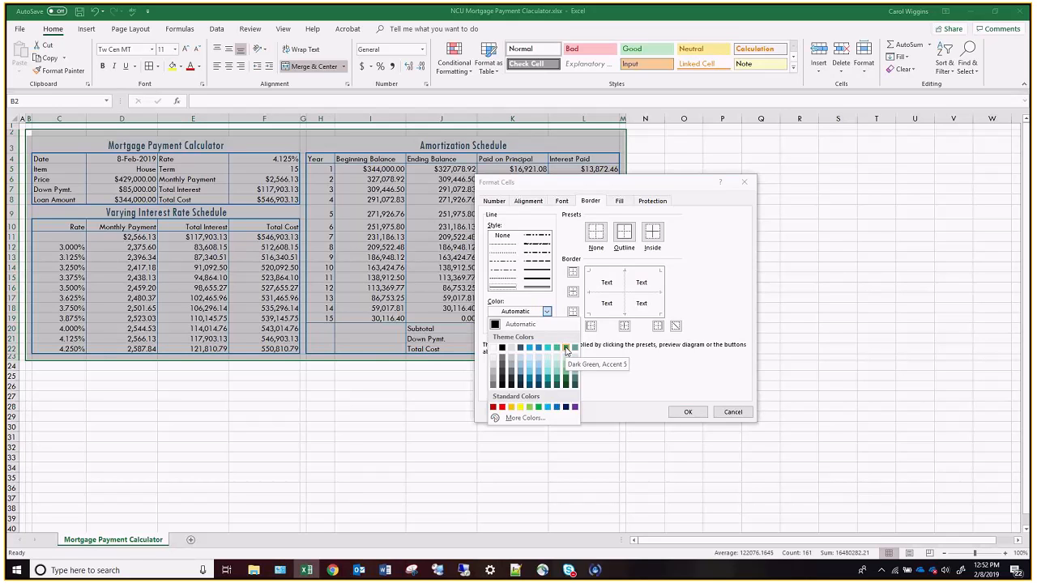
left_click(565, 348)
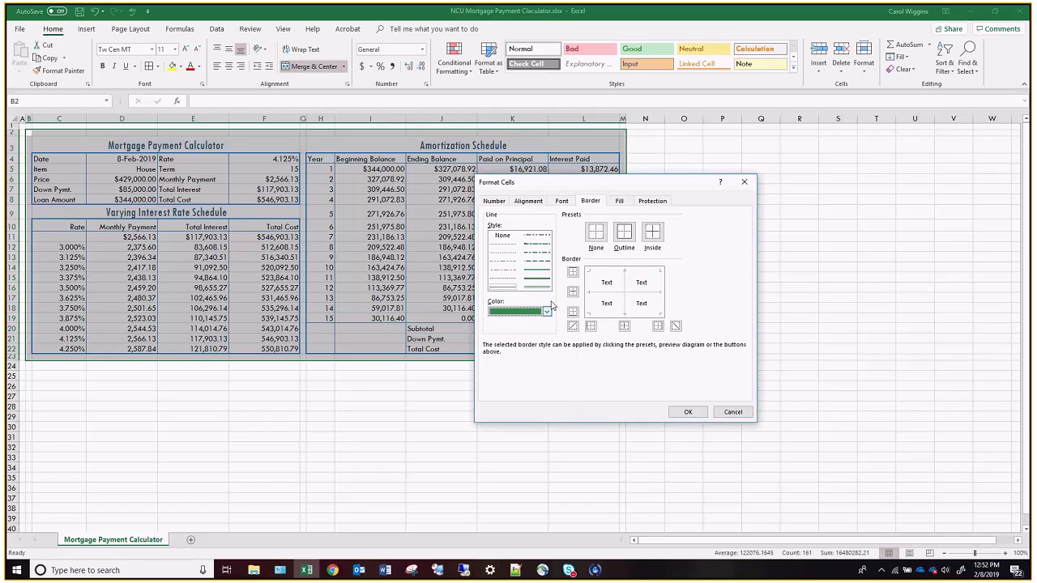
left_click(538, 279)
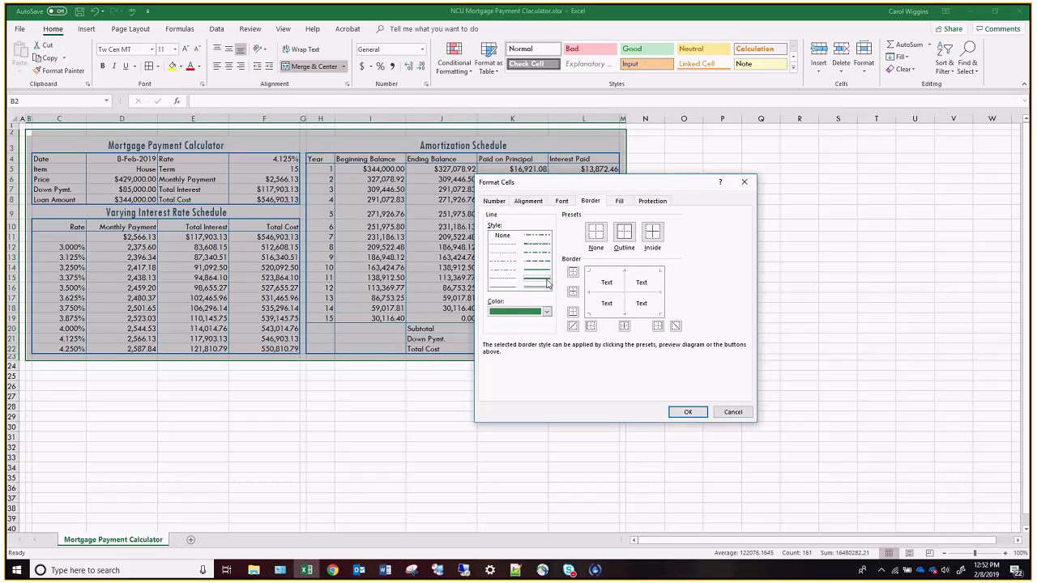
left_click(625, 236)
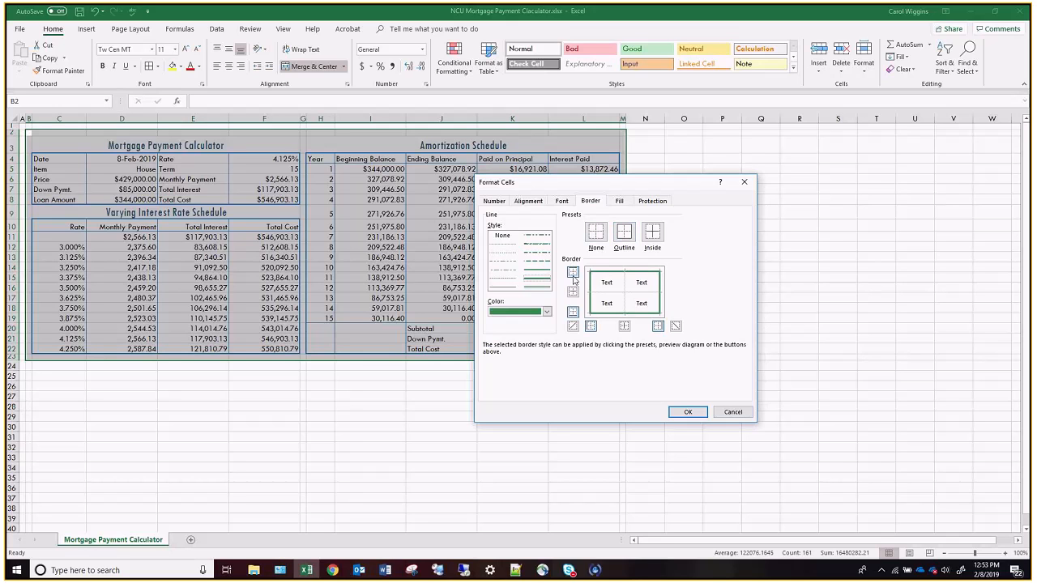
Give the range B2:M23 a white background fill and apply the cell formatting.
left_click(619, 202)
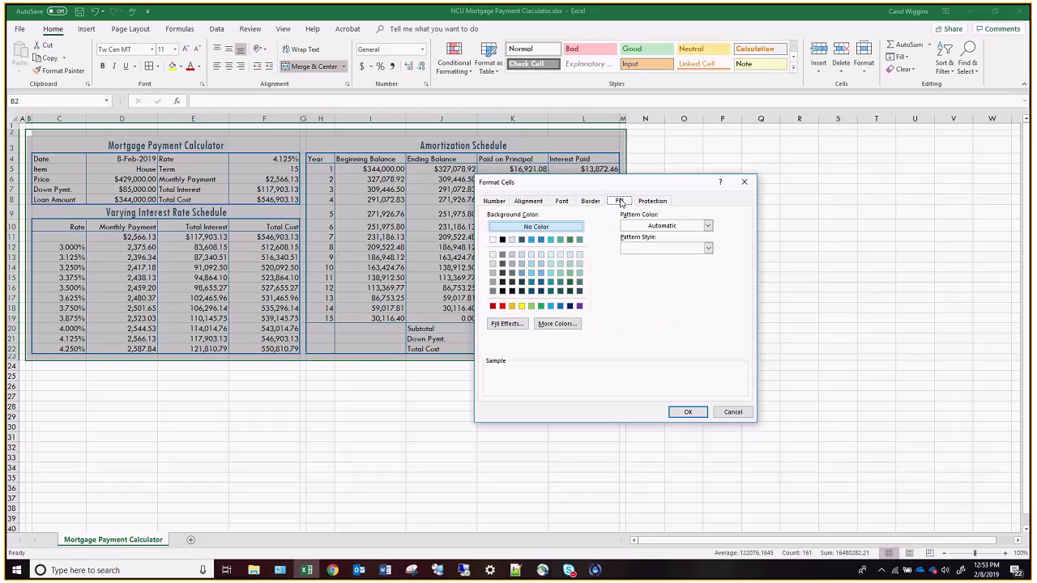
left_click(493, 241)
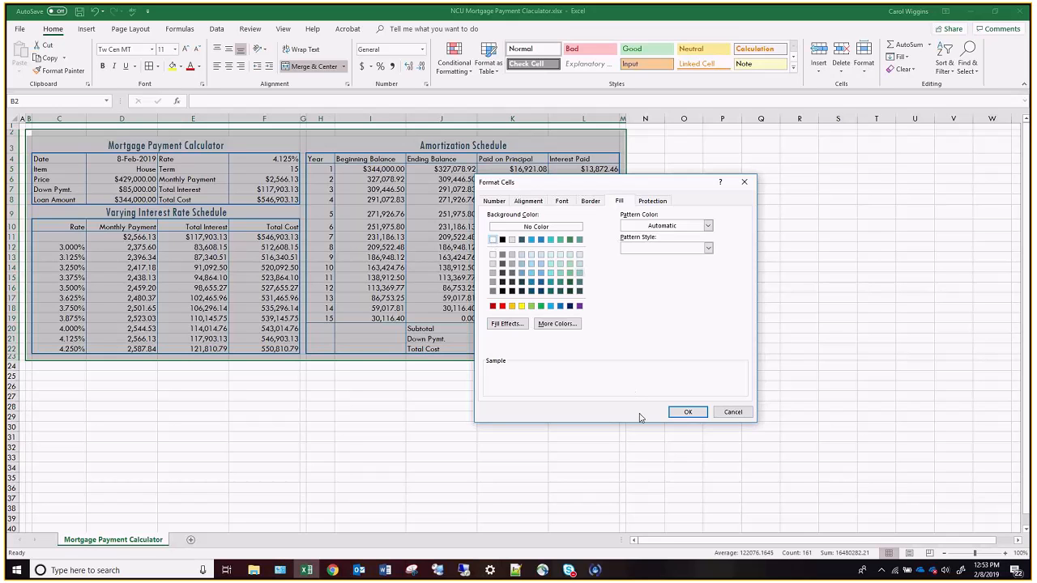
left_click(688, 412)
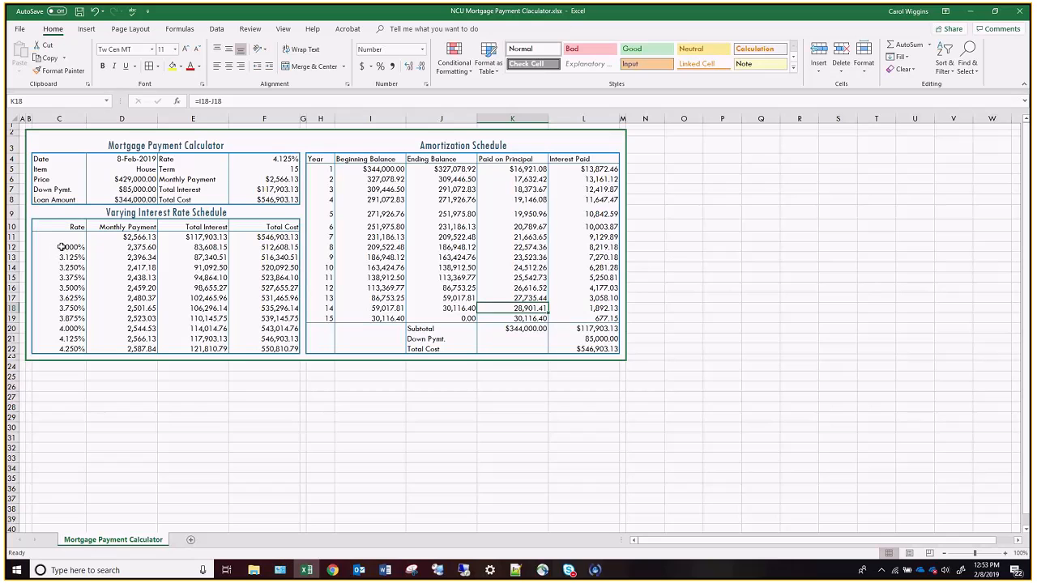
Add an Equal To conditional formatting rule to C12:C22 comparing with $F$4, using Light Red Fill with Dark Red Text.
left_click_drag(61, 246, 69, 348)
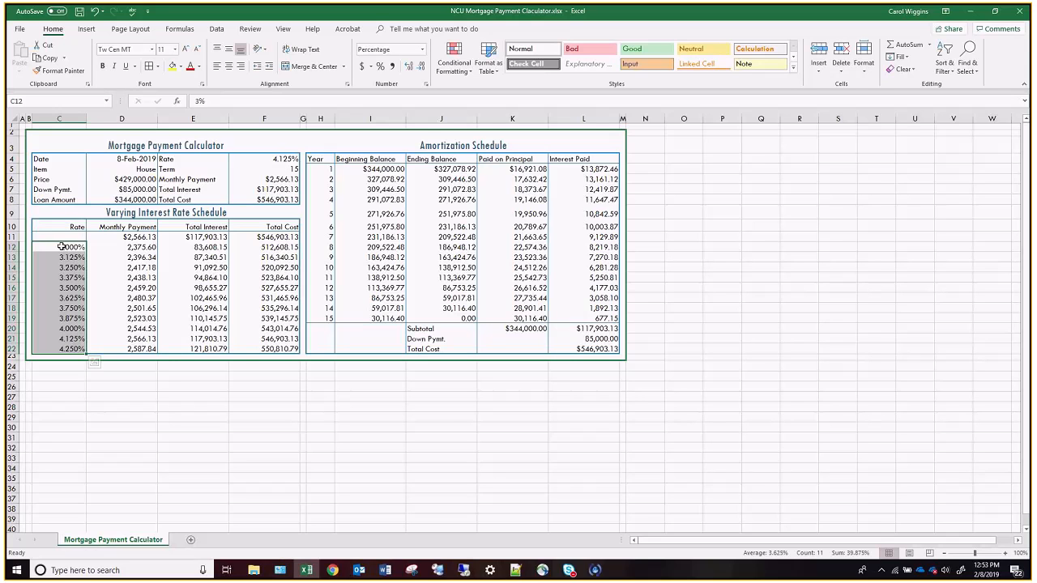
left_click(462, 66)
mouse_move(490, 92)
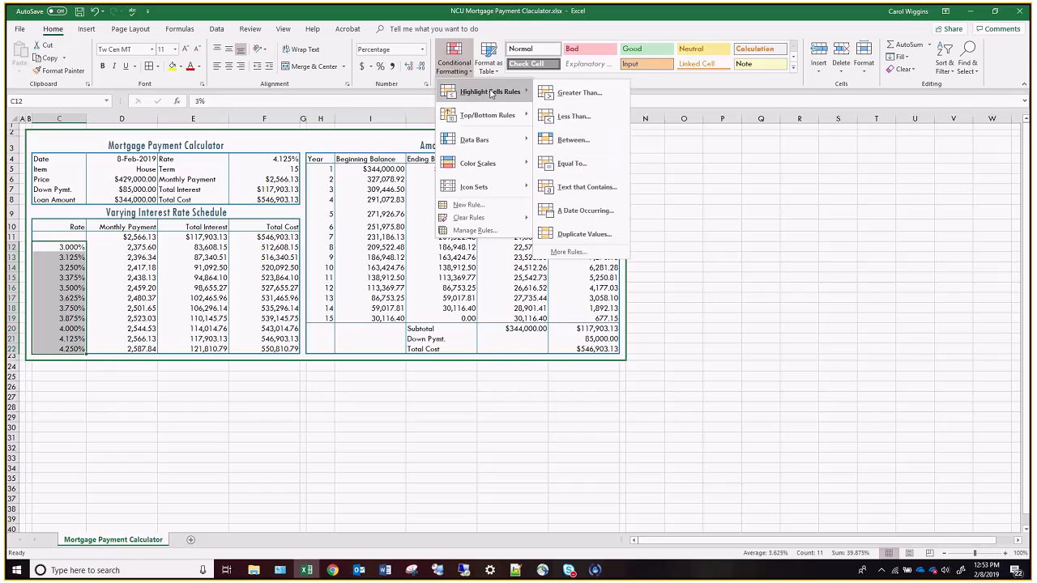
left_click(572, 165)
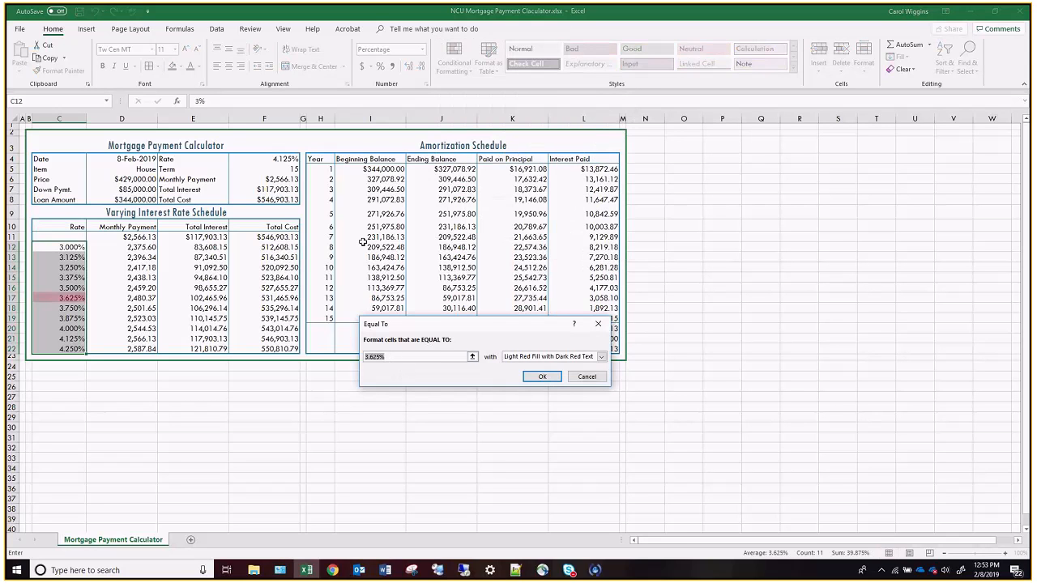
left_click(273, 158)
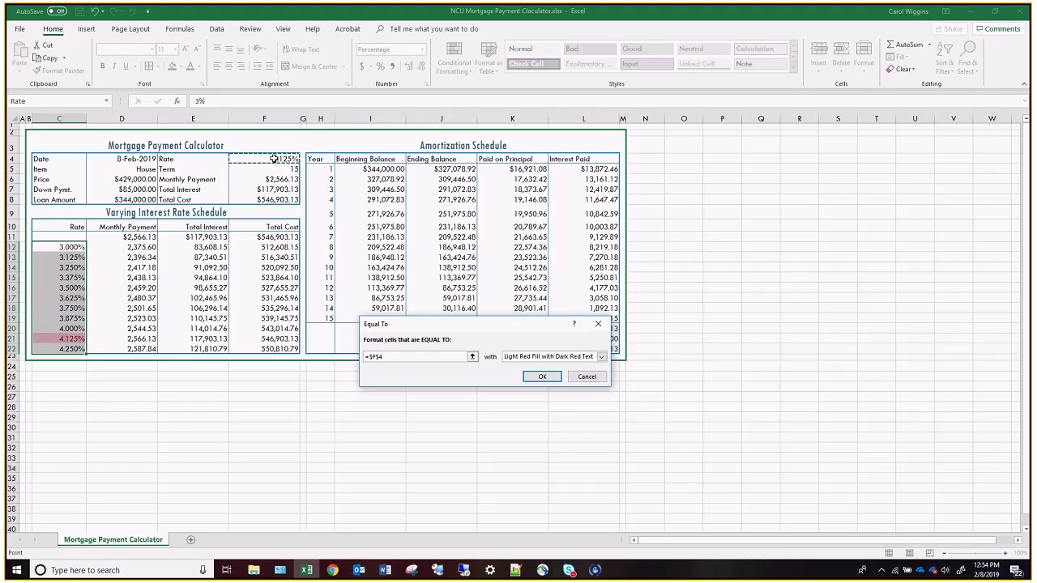
left_click(545, 377)
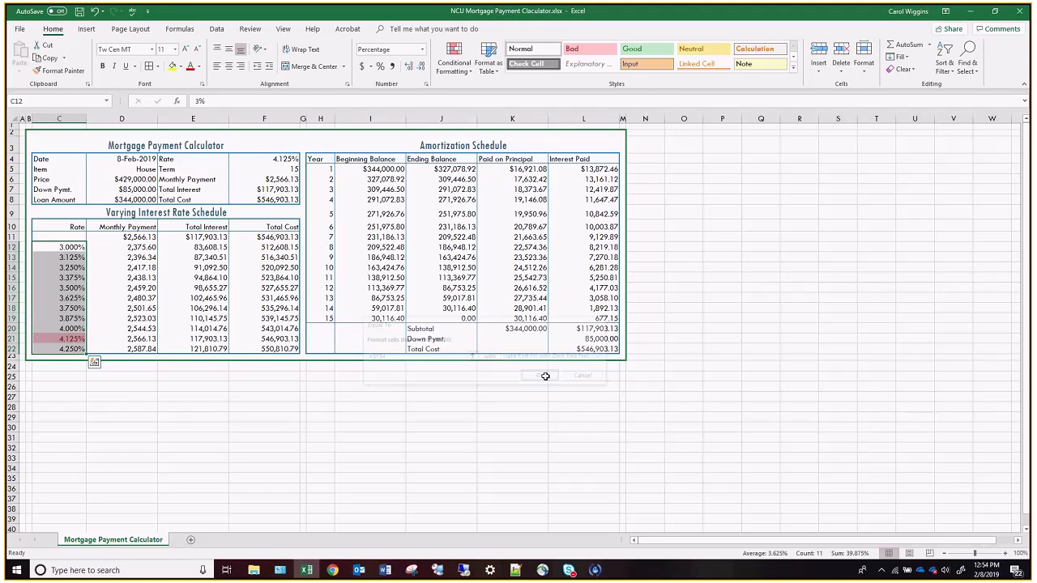
left_click(280, 159)
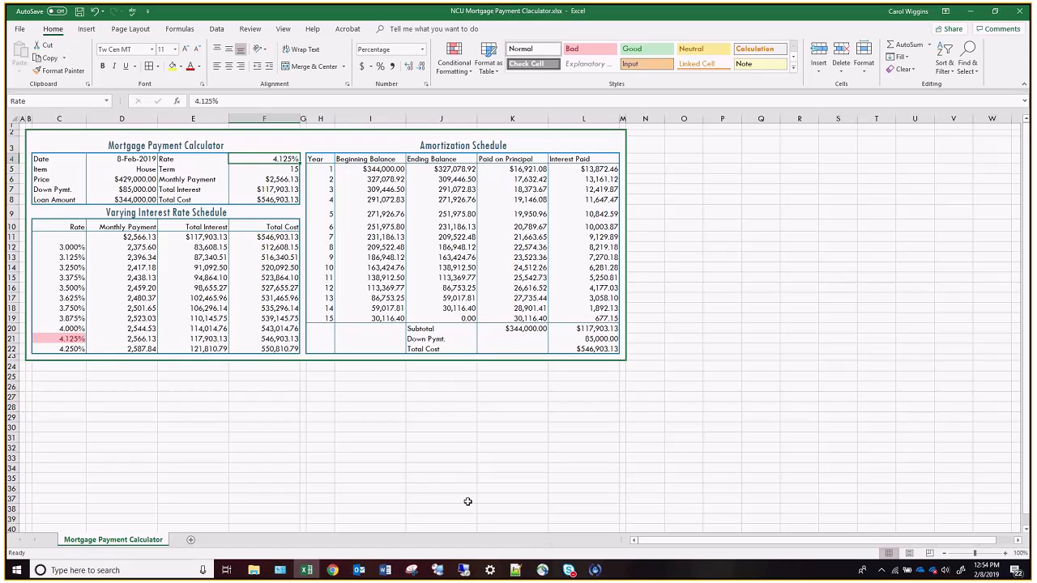
Name the Mortgage Payment Calculator range C3:F8 as Mortgage_Payment.
left_click_drag(58, 148, 107, 198)
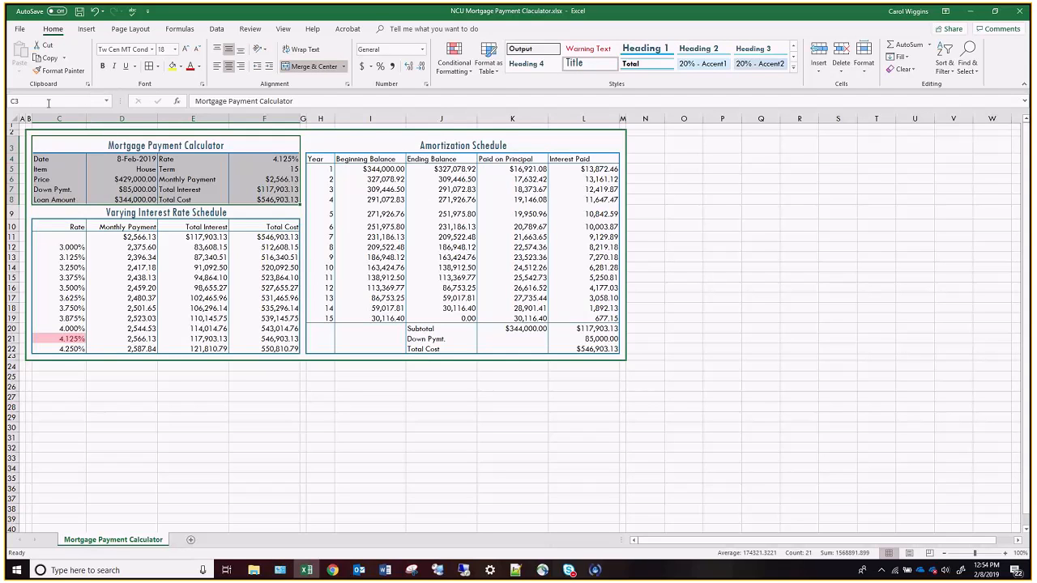
left_click(30, 101)
type("mo")
key("BackSpace")
key("BackSpace")
type("Mortgage_Payment")
Name the Varying Interest Rate Schedule range C9:F22 as Interest_Schedule.
left_click_drag(53, 214, 193, 344)
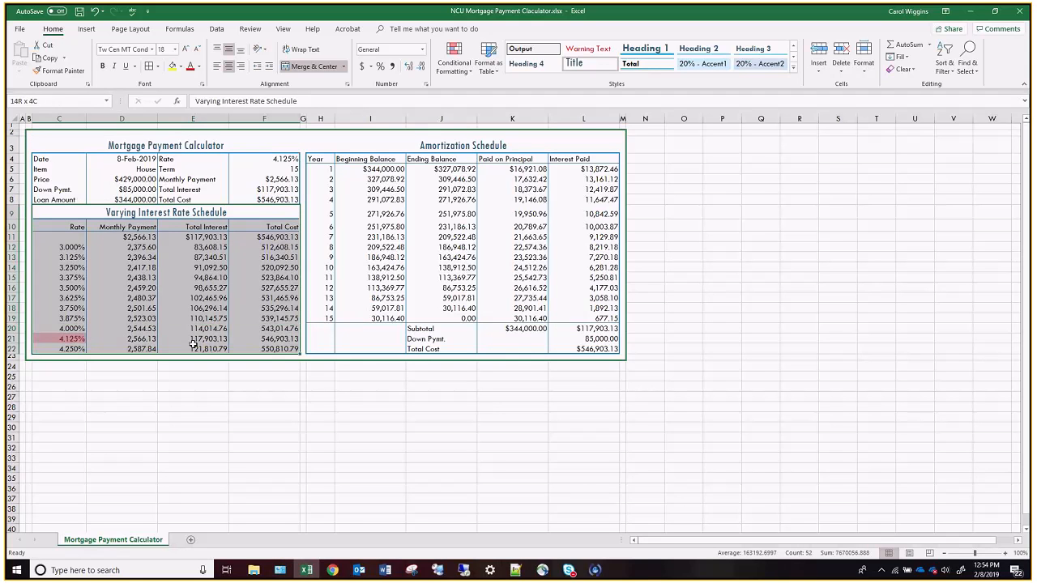
left_click(26, 101)
type("Interest_Schedule")
Name the Amortization Schedule range H3:L22 as Amortization_Schedule.
left_click_drag(331, 148, 377, 349)
left_click(57, 101)
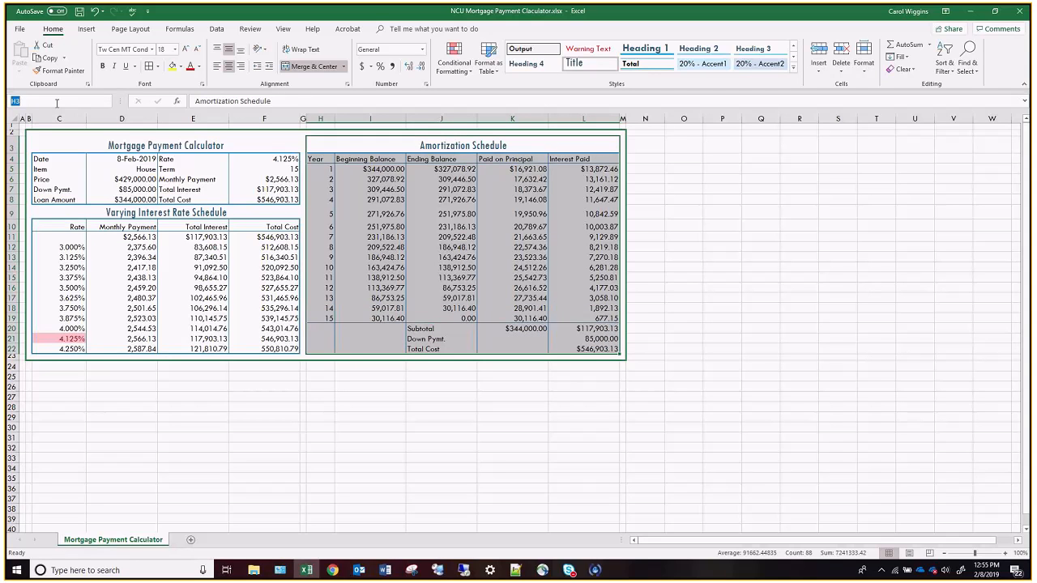
type("Amortization Schedule")
key("Return")
Name the whole bordered worksheet area B2:M23 as Financial_Tools.
left_click_drag(49, 146, 622, 355)
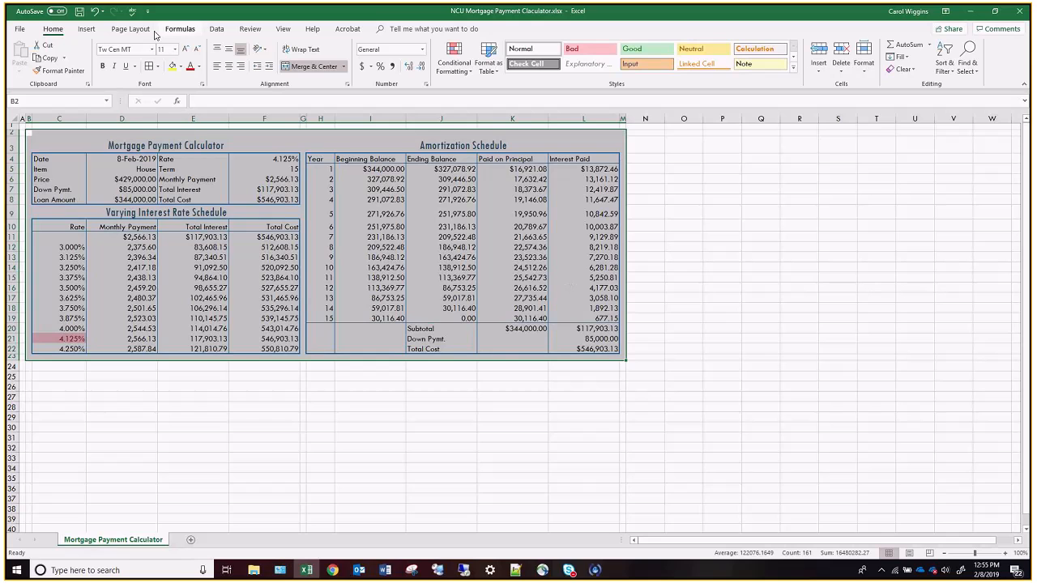
left_click(55, 101)
type("Financial_Tools")
key("Return")
left_click(109, 170)
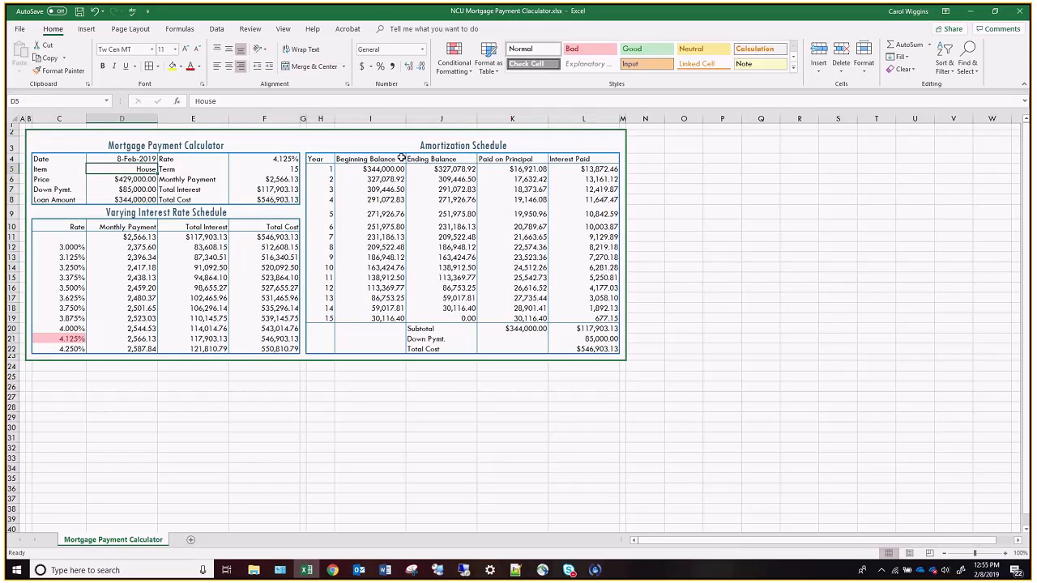
Select the Amortization_Schedule named range, preview it for printing with Print Selection, and return to the worksheet.
left_click(106, 102)
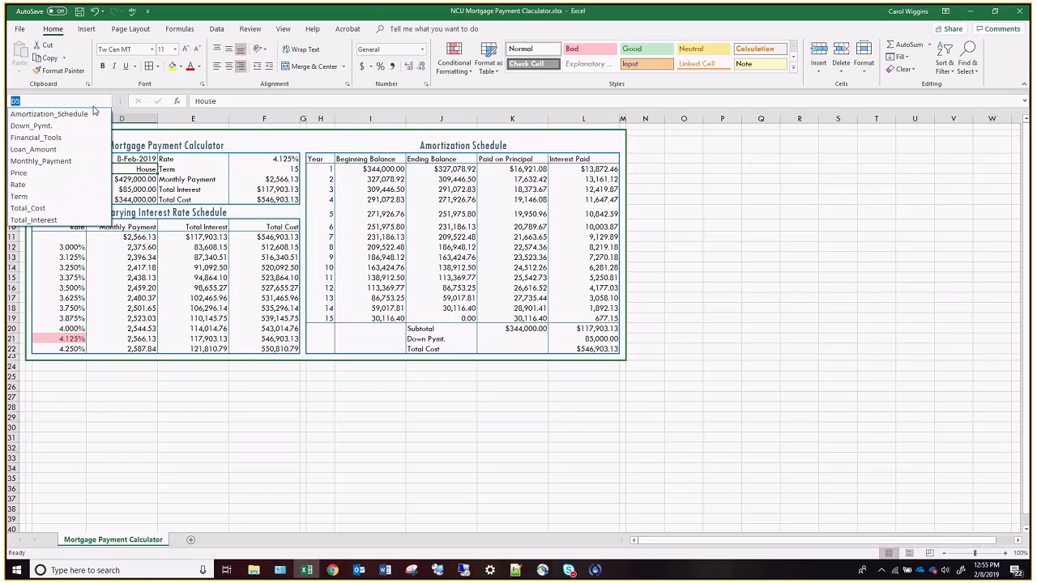
left_click(48, 111)
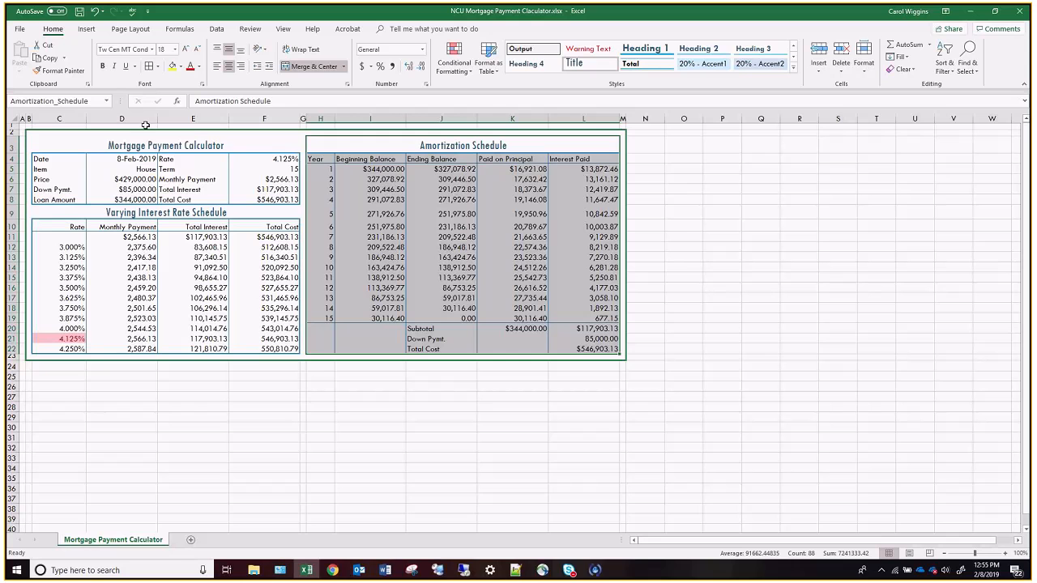
left_click(20, 30)
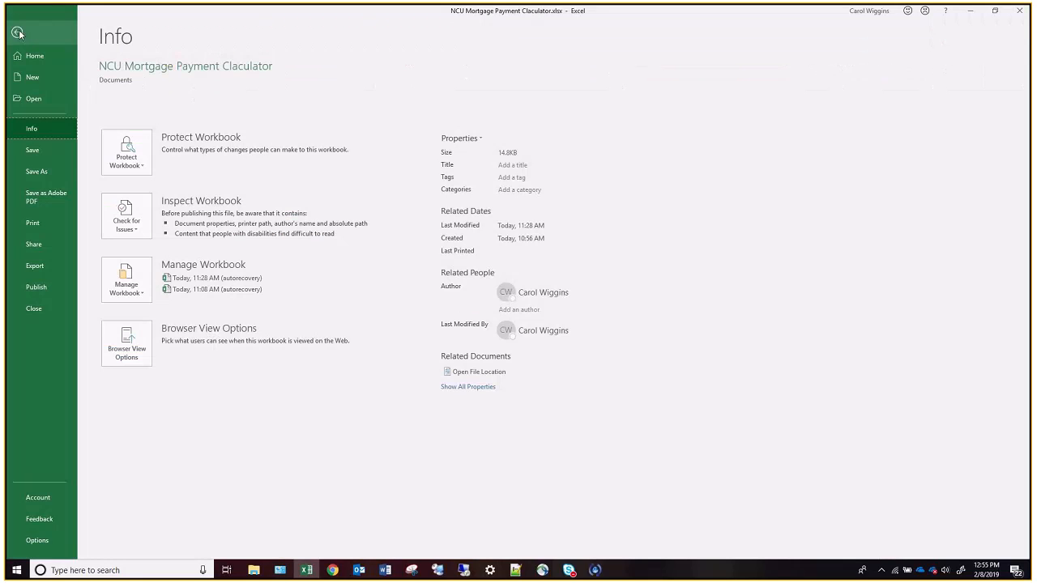
left_click(45, 228)
left_click(162, 196)
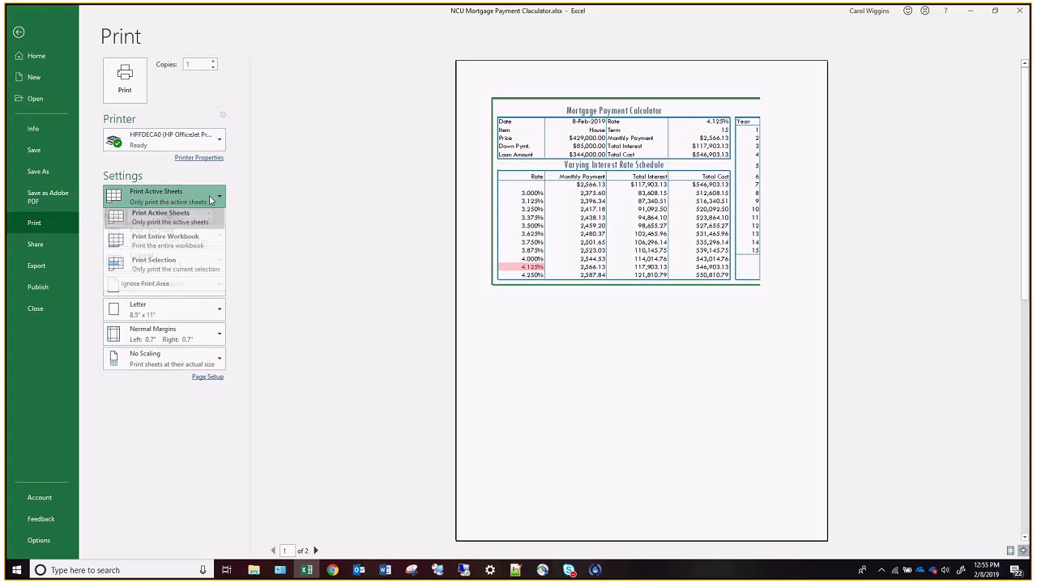
left_click(162, 269)
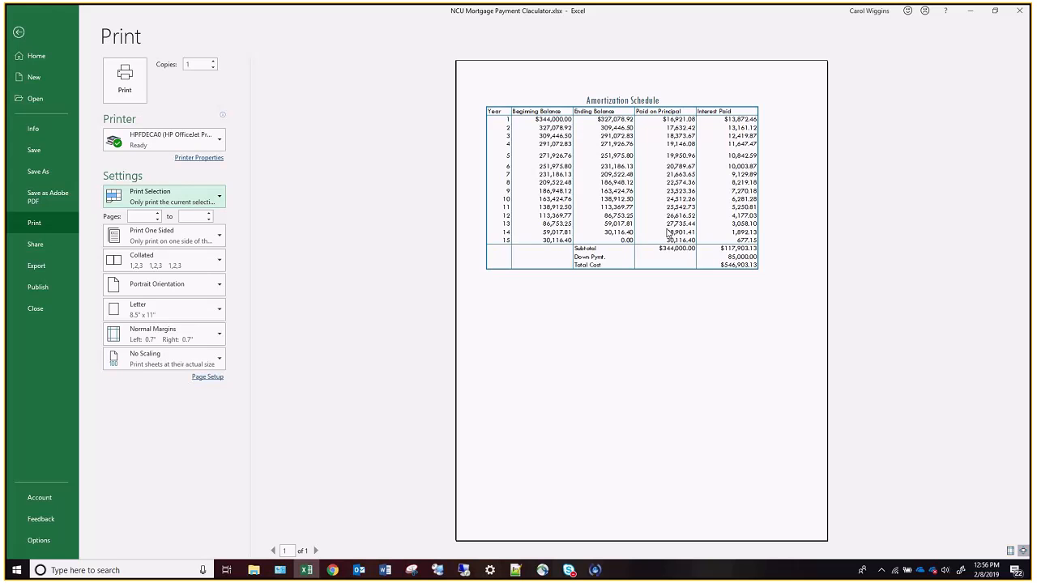
left_click(6, 24)
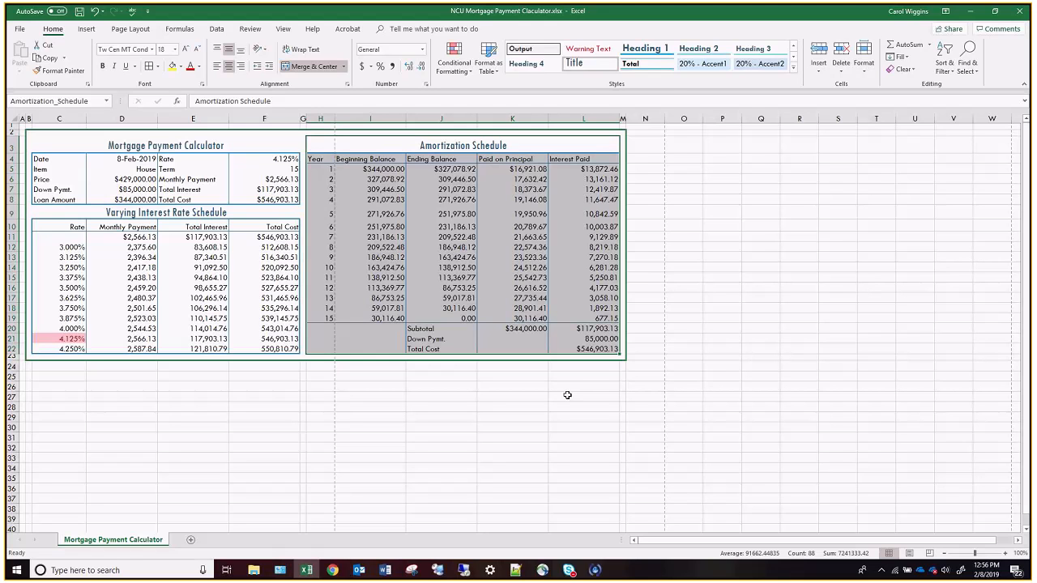
Examine the principal subtotal, rates, years, both schedules' figures, and the item, price, rate and term cells.
left_click(546, 331)
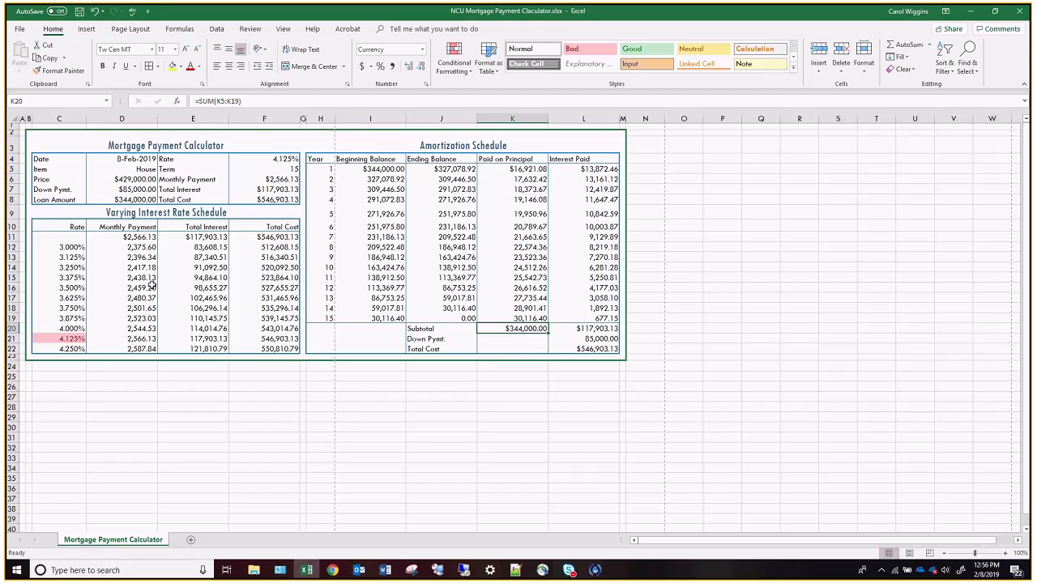
left_click_drag(72, 248, 68, 350)
left_click_drag(328, 170, 324, 318)
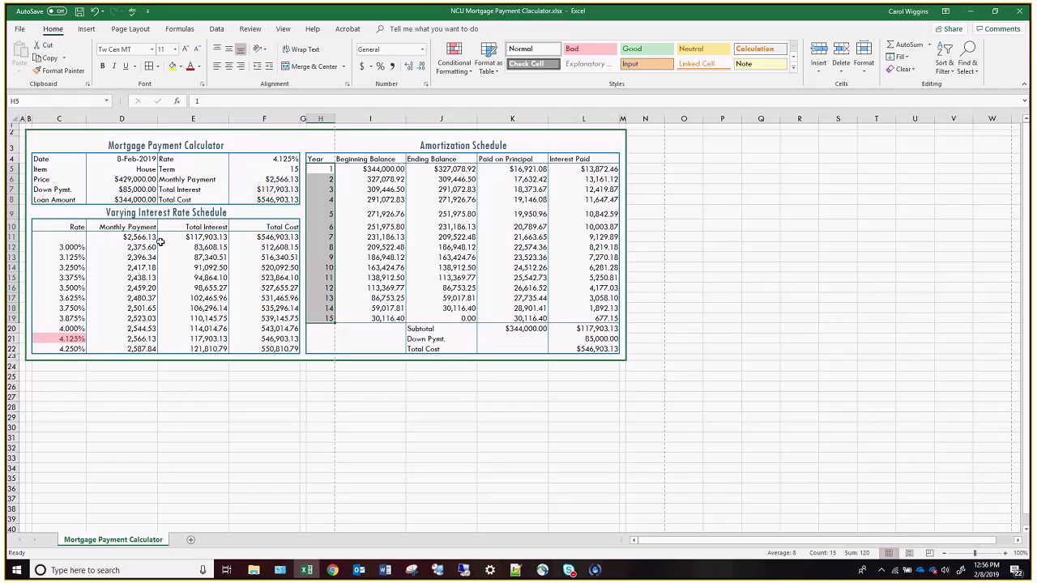
left_click_drag(370, 169, 587, 316)
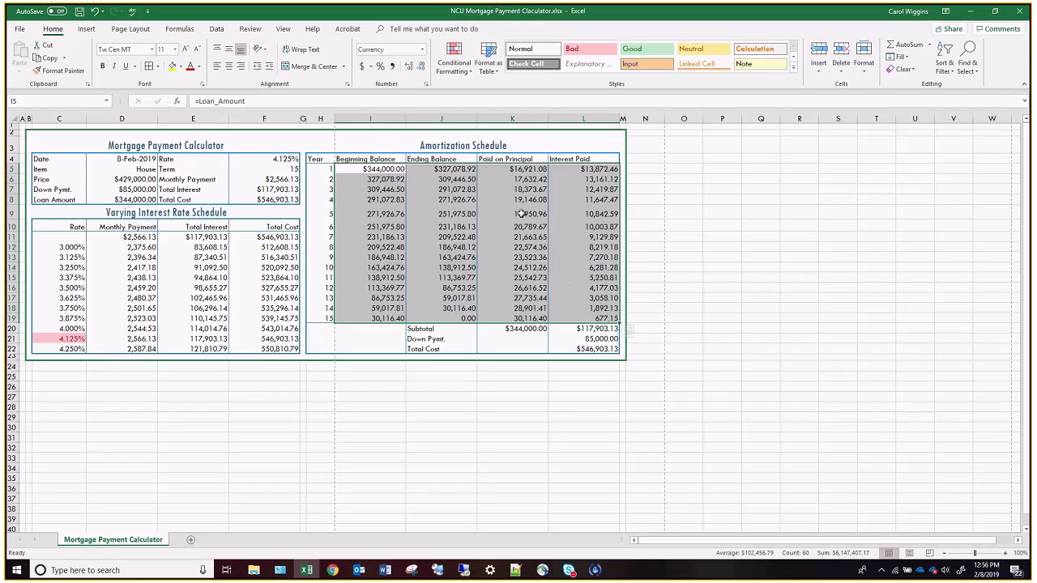
left_click_drag(149, 234, 254, 351)
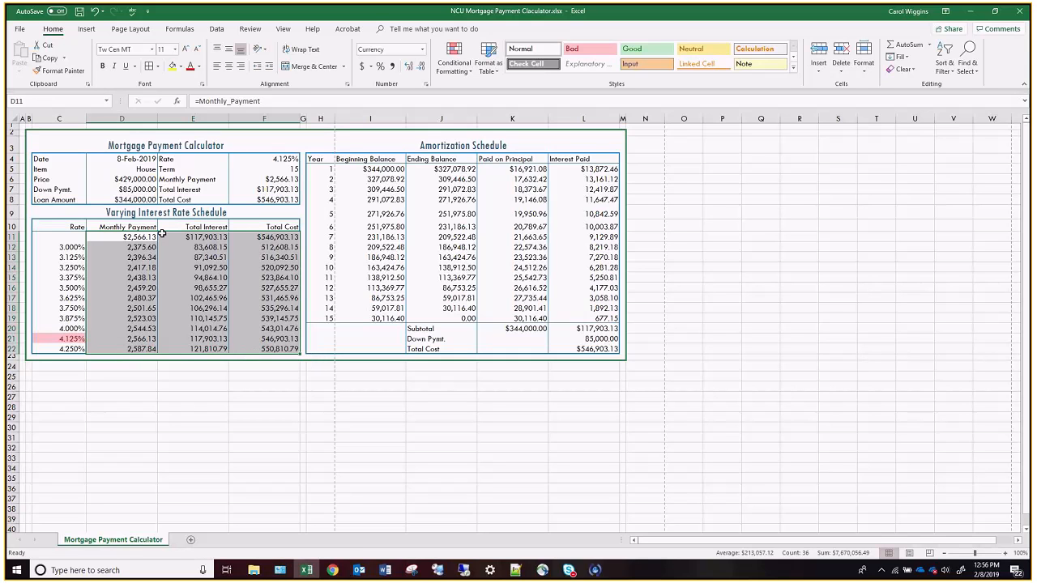
left_click(143, 170)
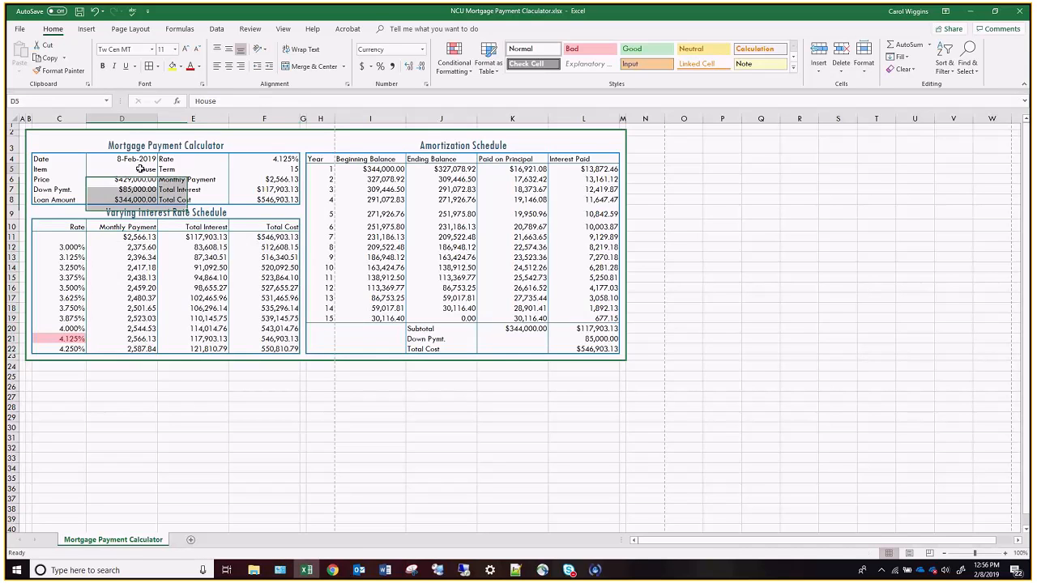
left_click(142, 180)
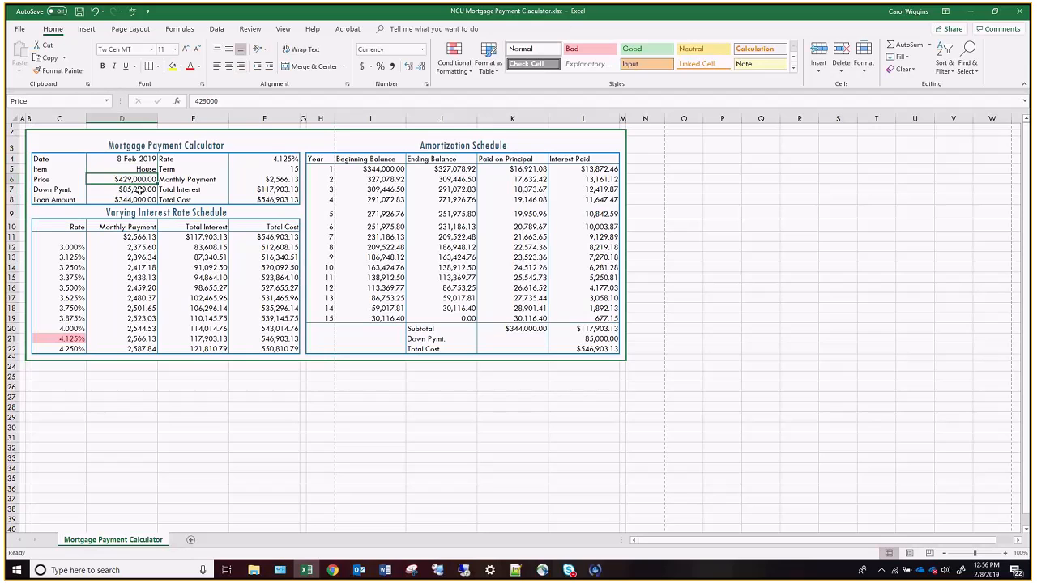
left_click(281, 170)
left_click(281, 161)
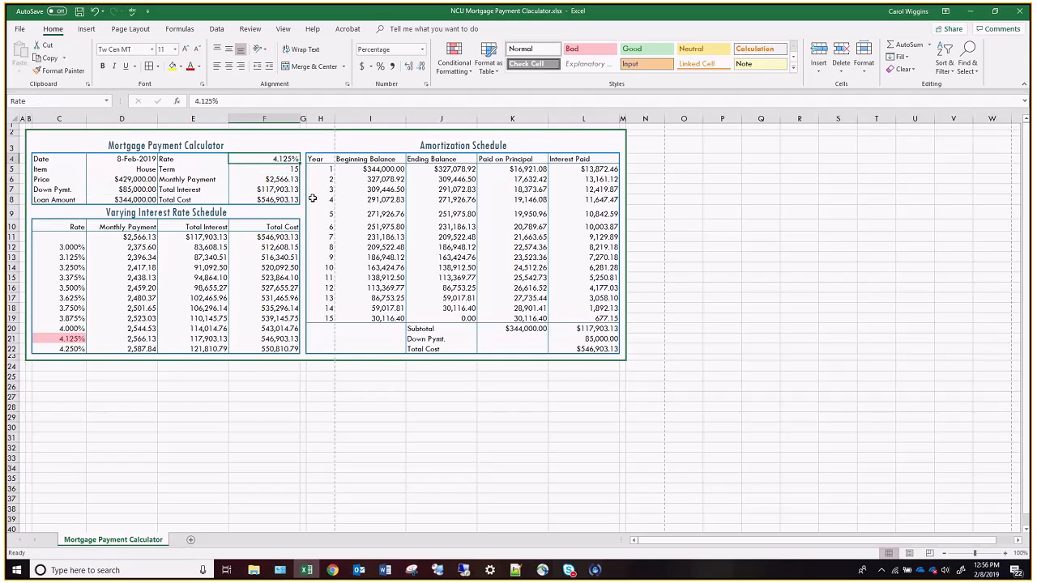
left_click(279, 170)
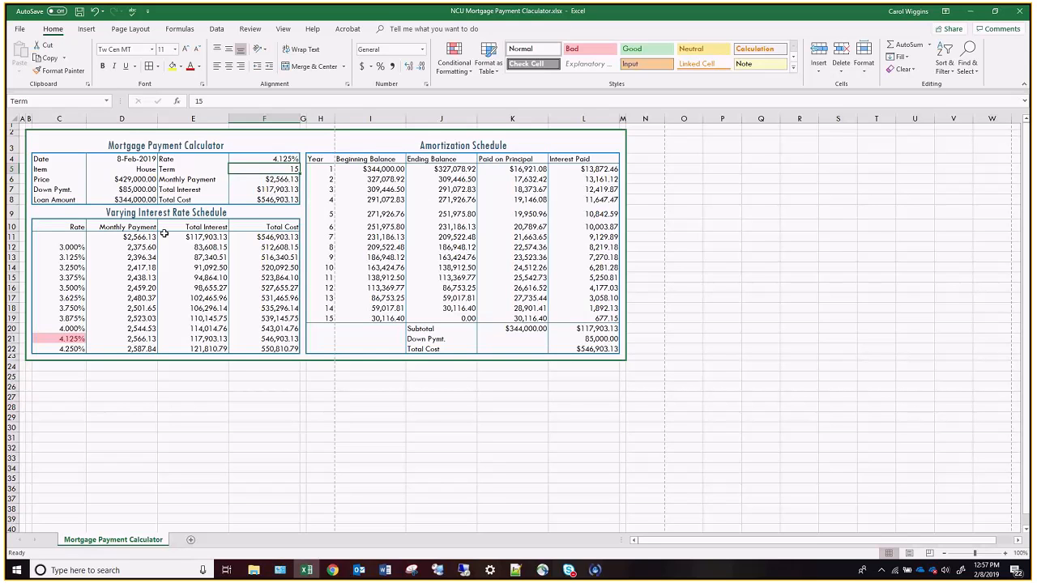
mouse_move(70, 236)
left_mouse_down()
mouse_move(304, 284)
mouse_move(294, 349)
left_mouse_up()
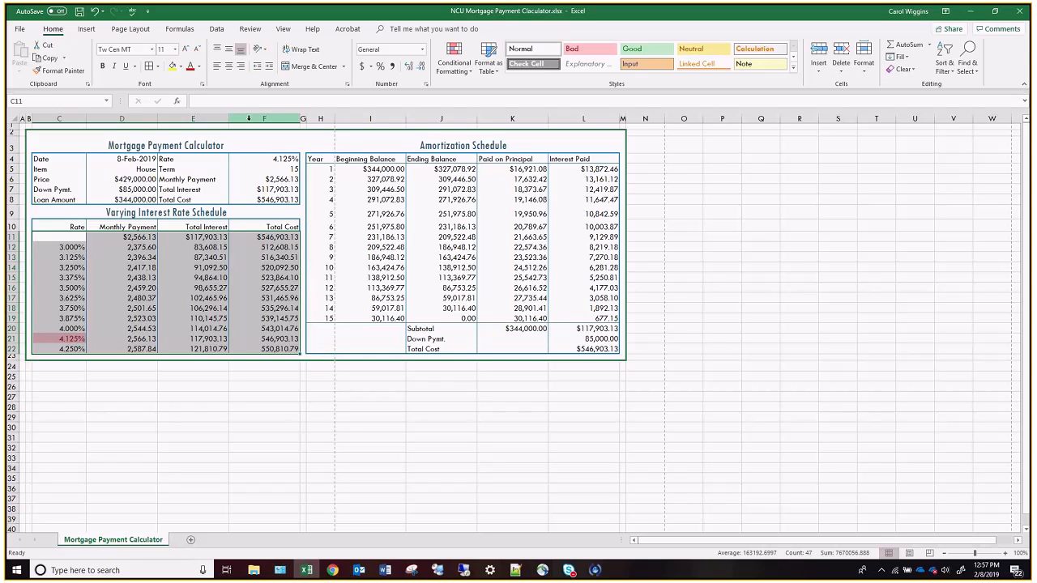
Unlock the input cells D5:D7 and F4:F5 in their cell protection settings.
left_click_drag(143, 169, 139, 189)
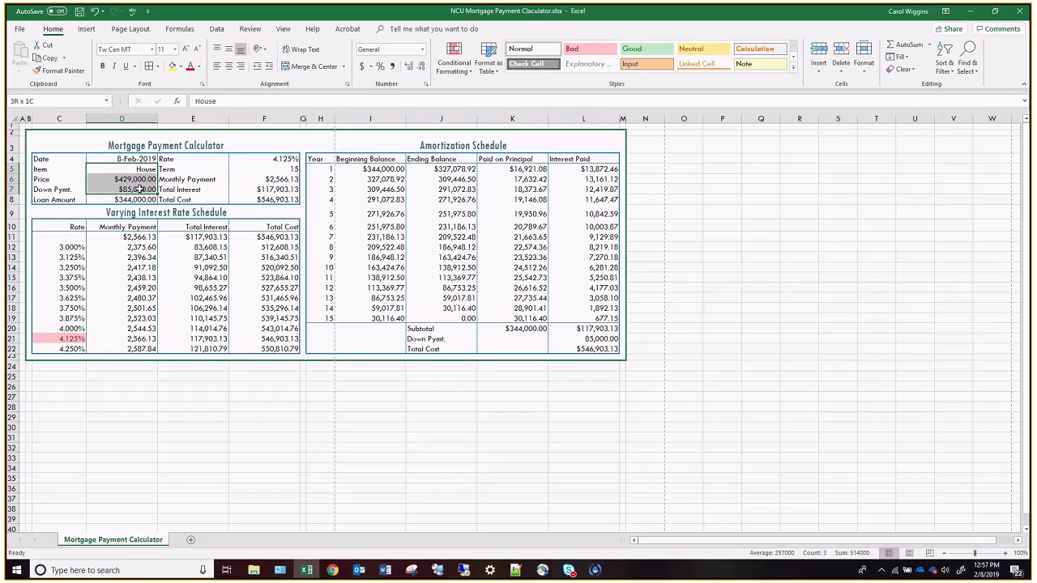
left_click_drag(140, 188, 139, 189)
left_click_drag(284, 159, 285, 168)
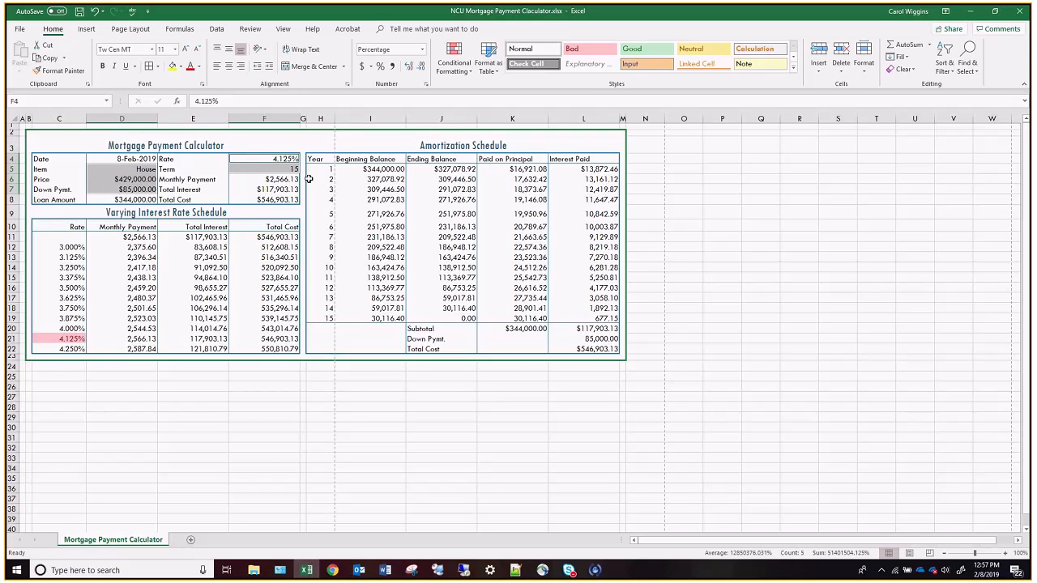
right_click(123, 173)
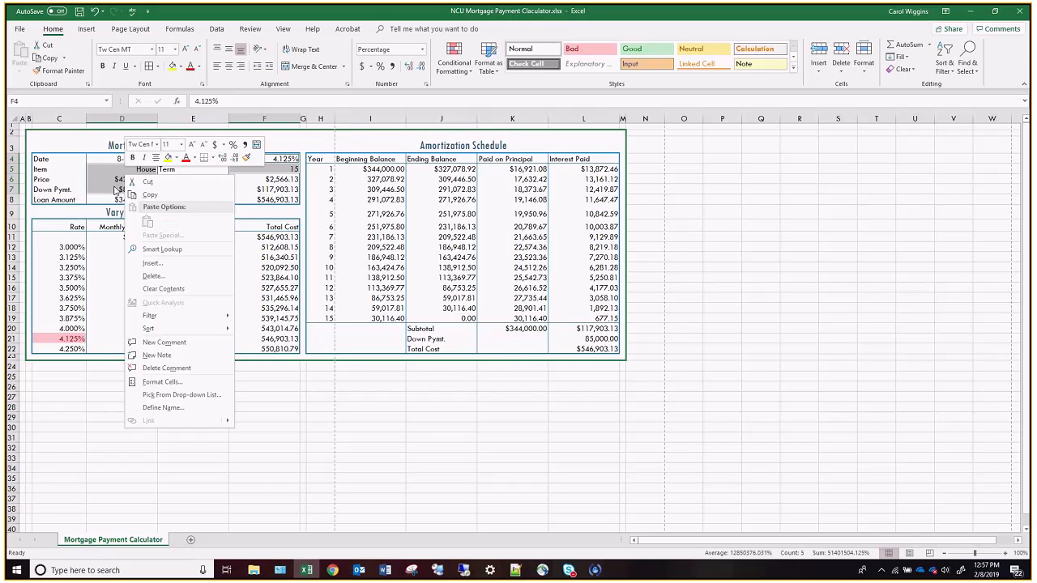
left_click(162, 381)
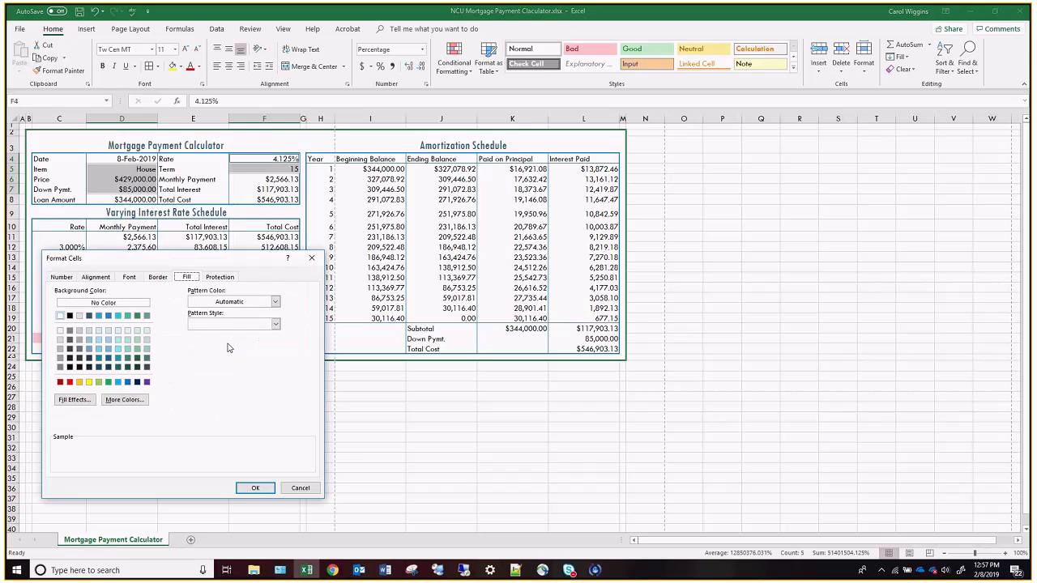
left_click(221, 277)
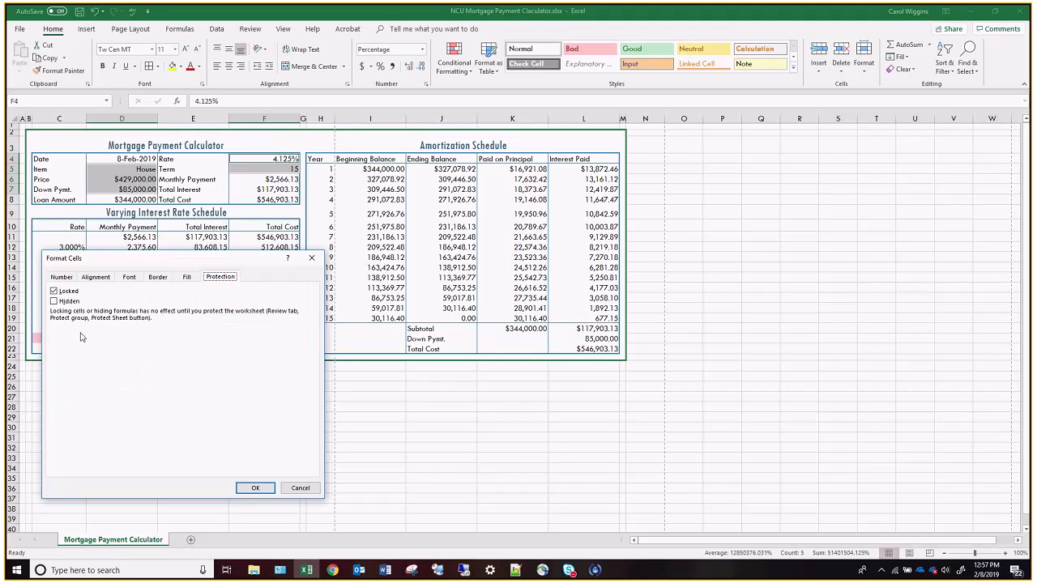
left_click(54, 291)
left_click(256, 487)
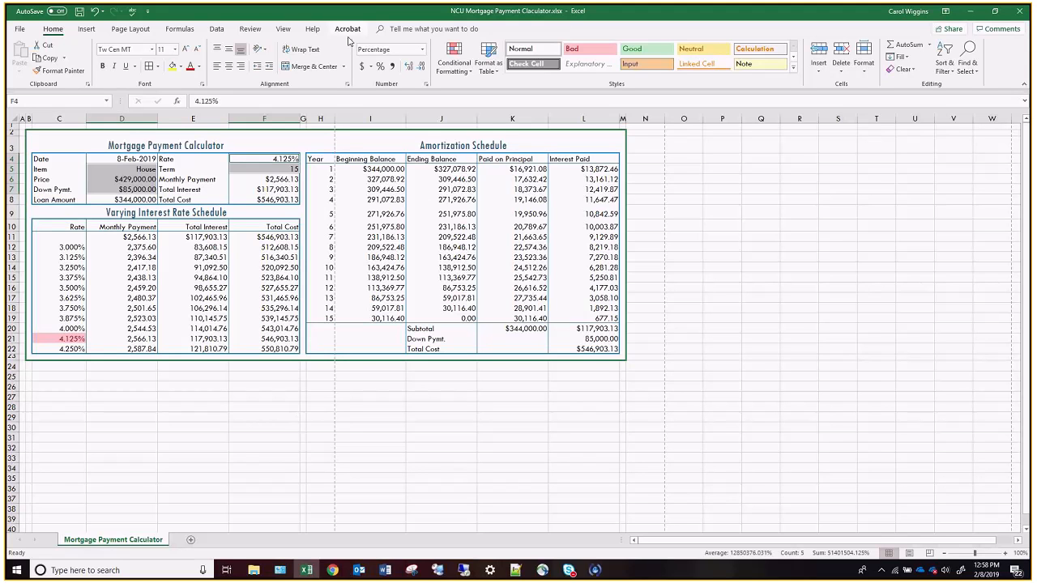
Protect the sheet without a password, allowing users to select locked and unlocked cells.
left_click(250, 31)
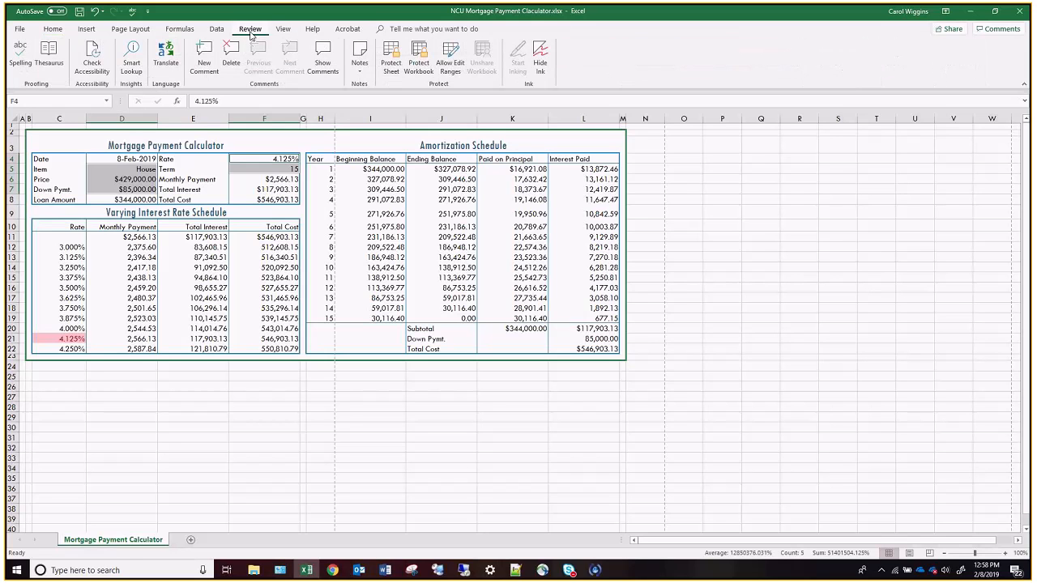
left_click(392, 55)
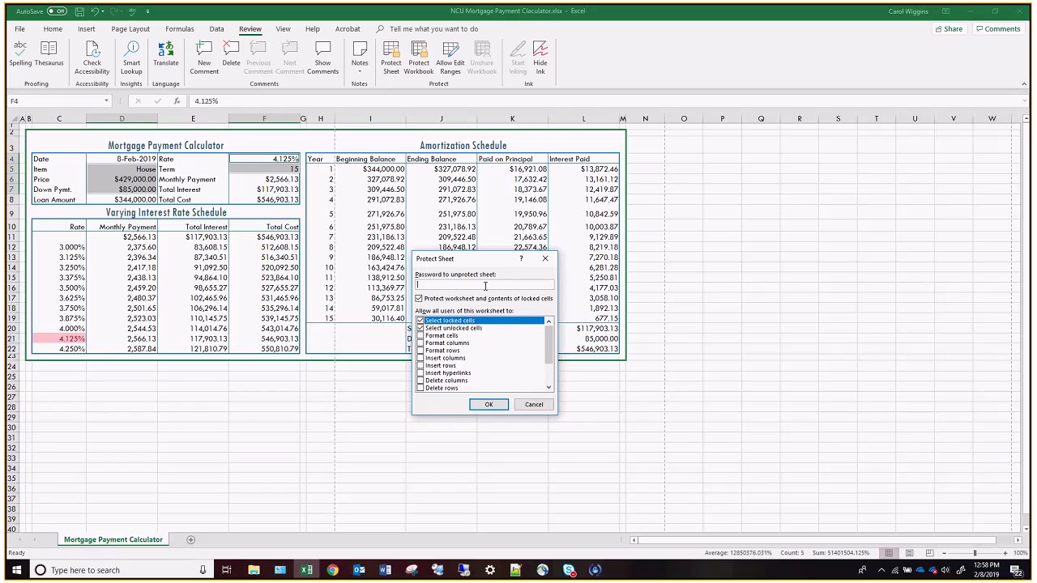
left_click(482, 405)
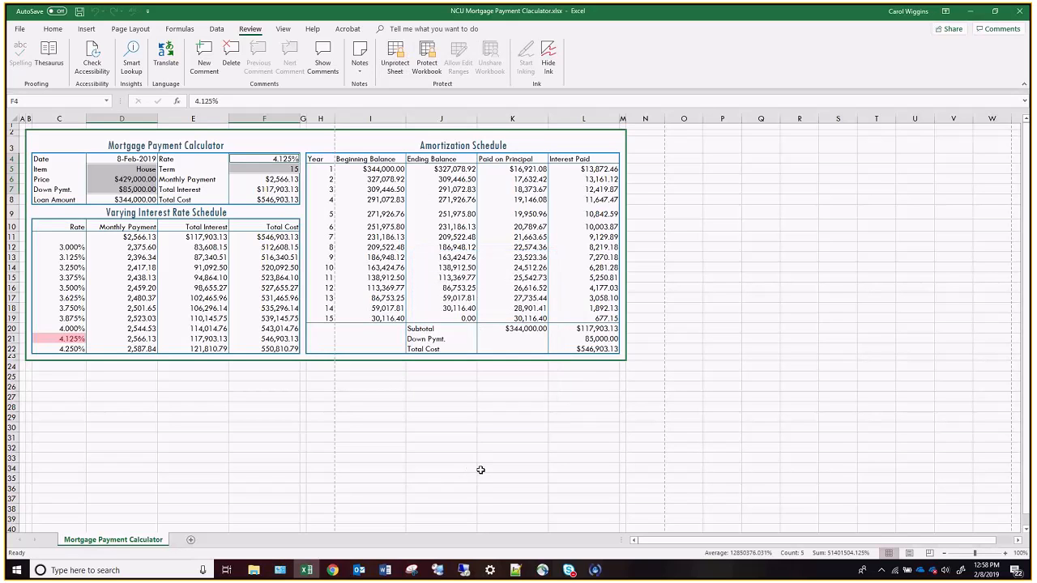
Try to edit the locked Total Interest cell E14 in the Varying Interest Rate Schedule.
left_click(183, 268)
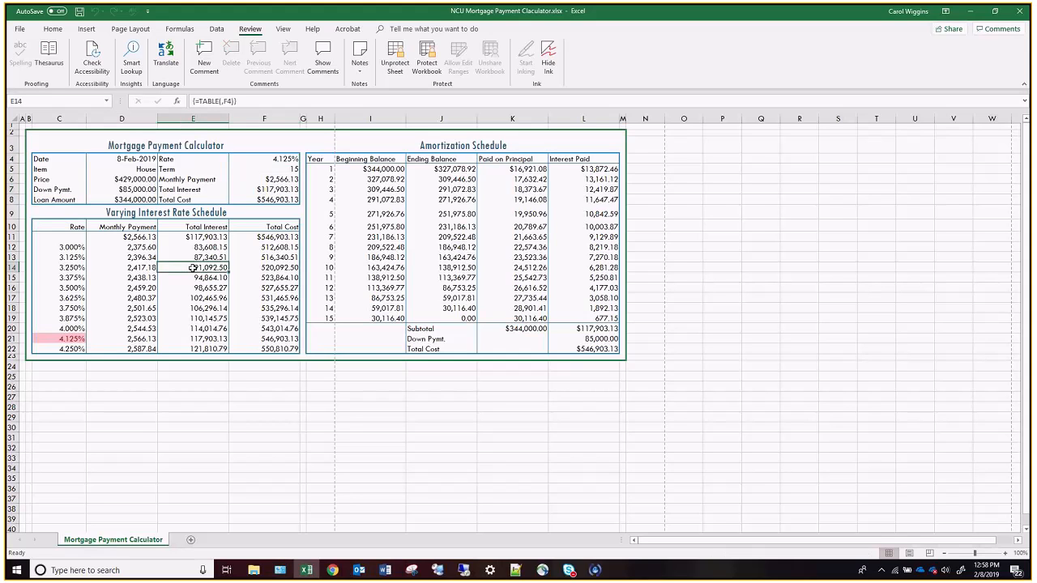
double_click(187, 273)
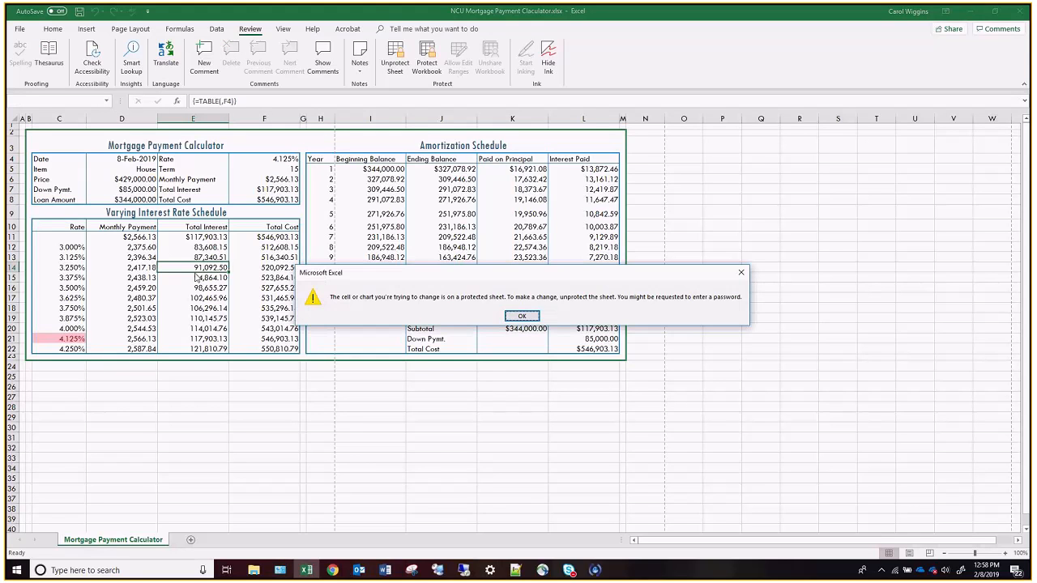
left_click(530, 318)
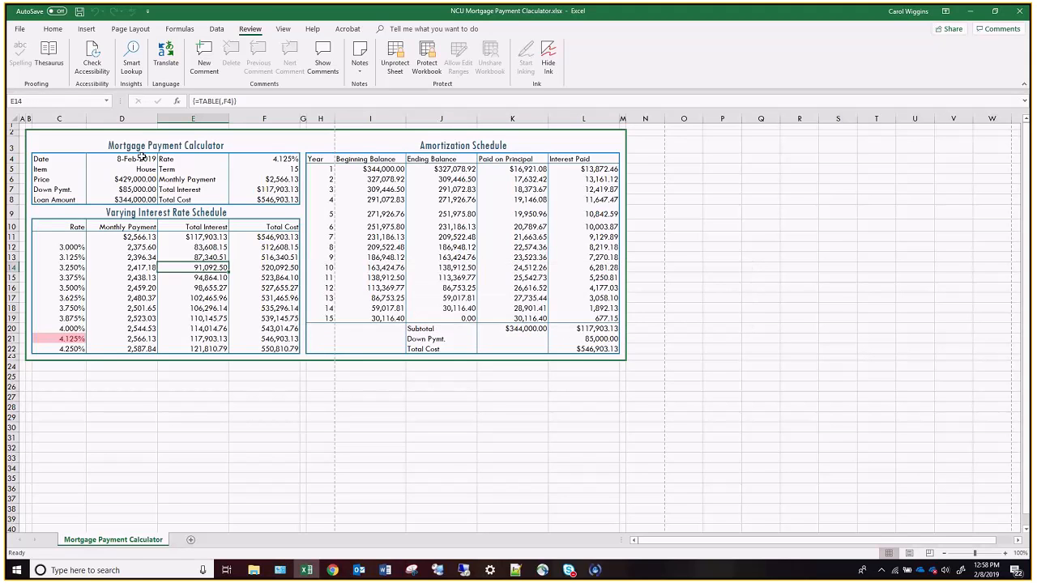
Set the loan Term in F5 to 10 on the protected sheet.
left_click(275, 171)
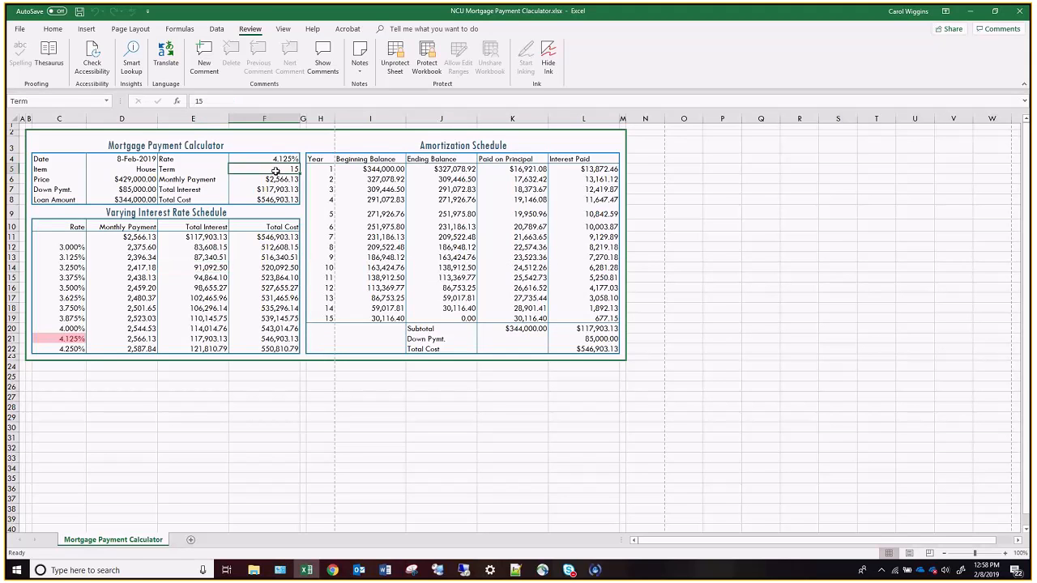
type("10")
key("Return")
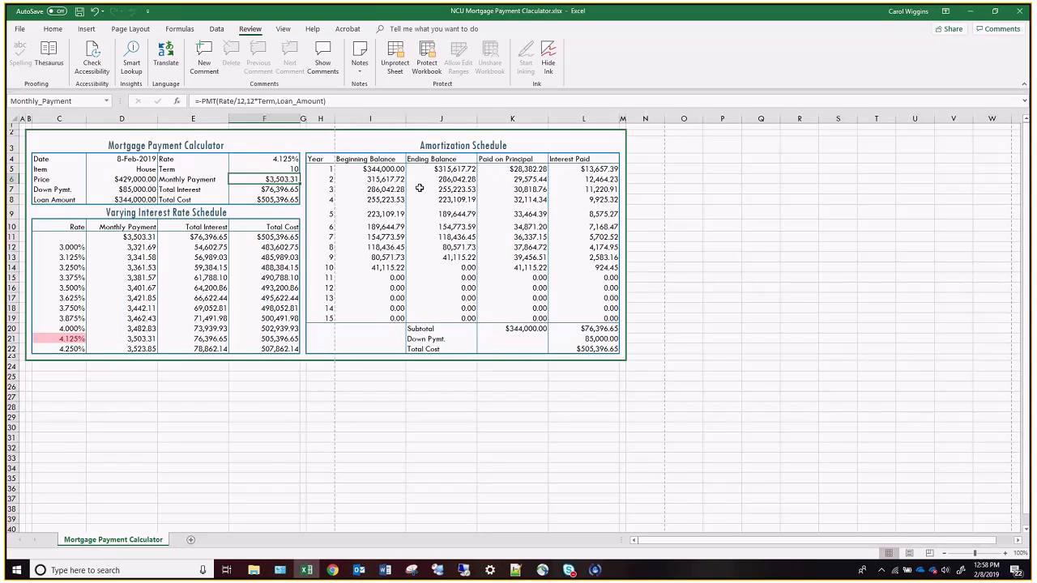
Undo the last Term change and unprotect the sheet.
key("ctrl+z")
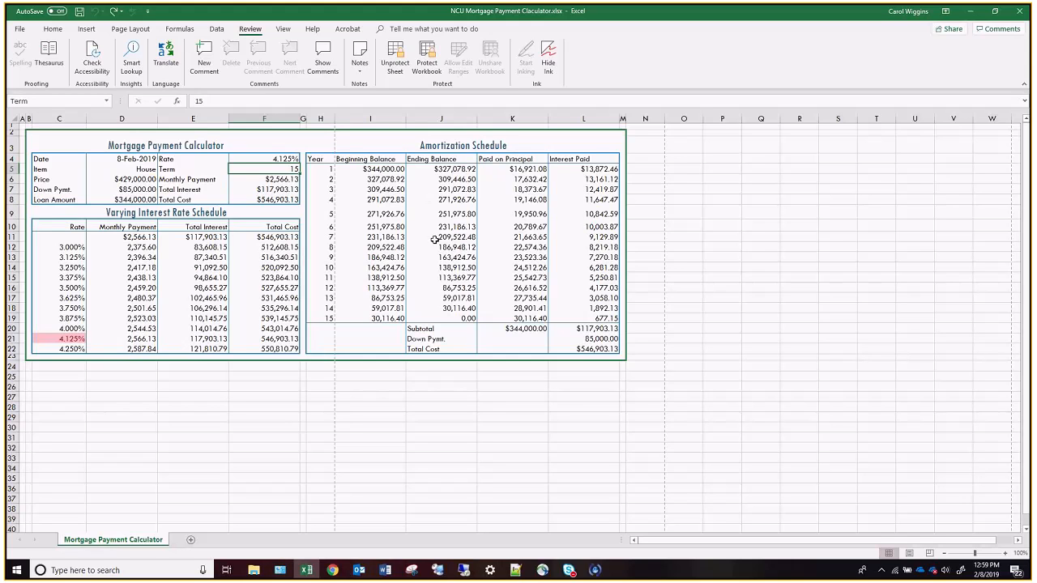
left_click(398, 59)
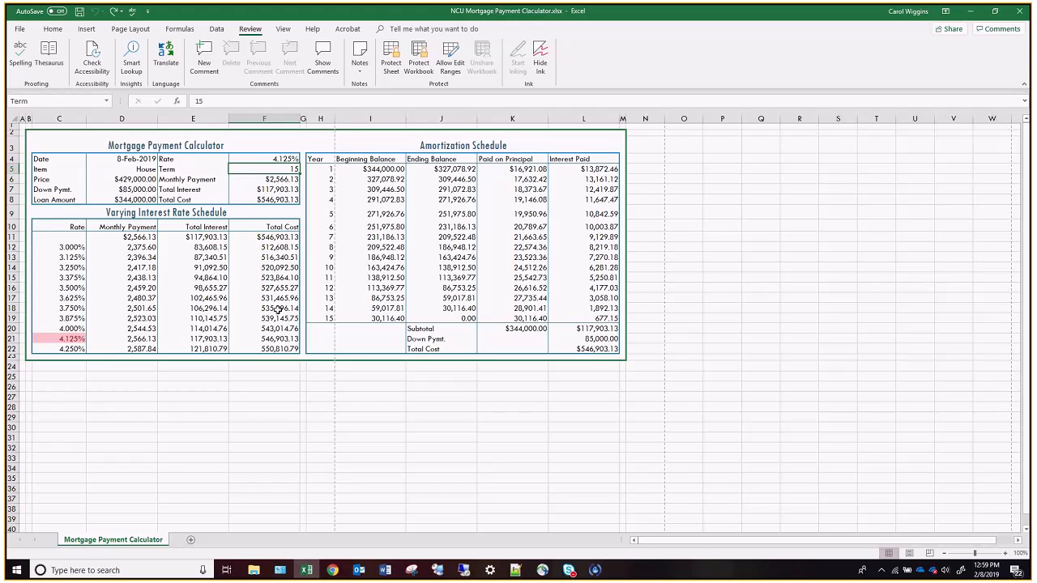
Add a new blank worksheet to the workbook and hide the Mortgage Payment Calculator sheet.
left_click(191, 541)
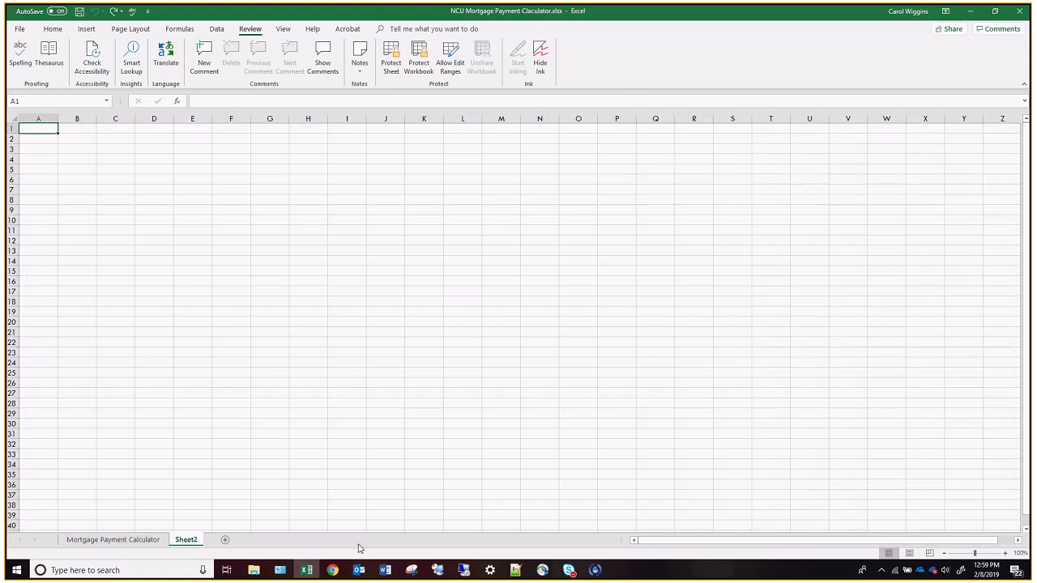
right_click(134, 541)
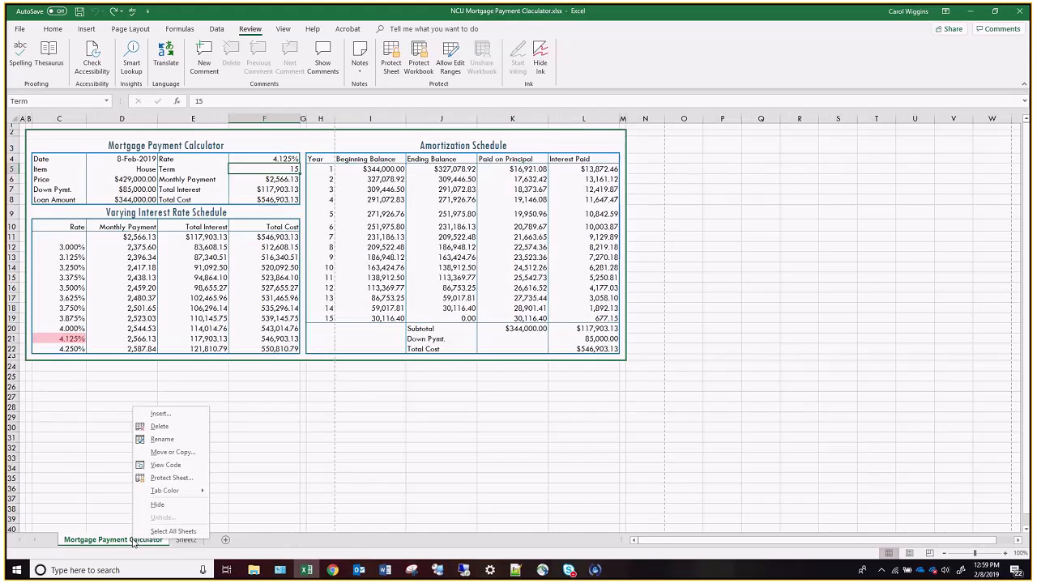
left_click(159, 426)
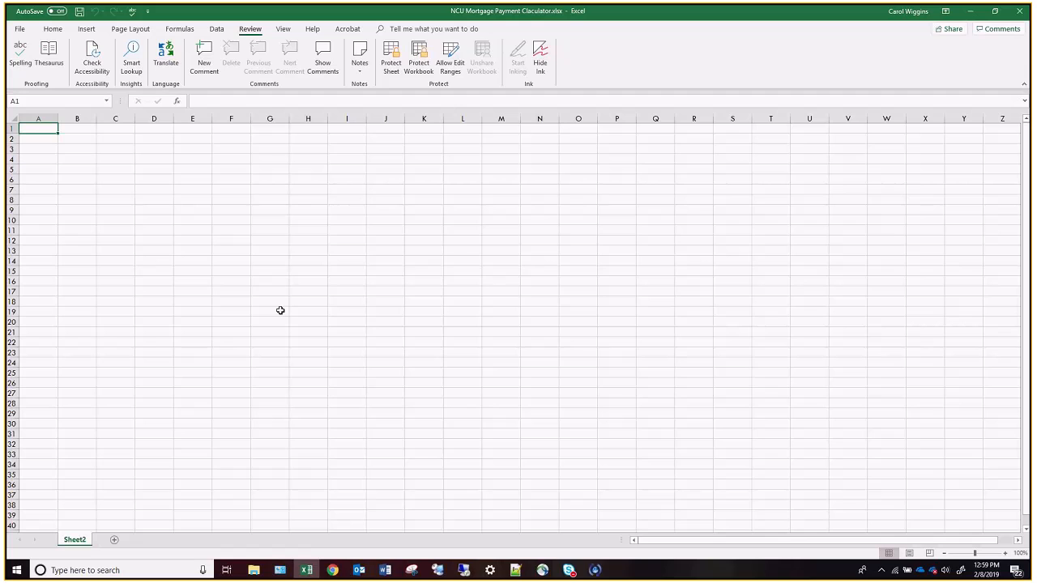
Unhide the Mortgage Payment Calculator sheet.
right_click(79, 541)
left_click(103, 518)
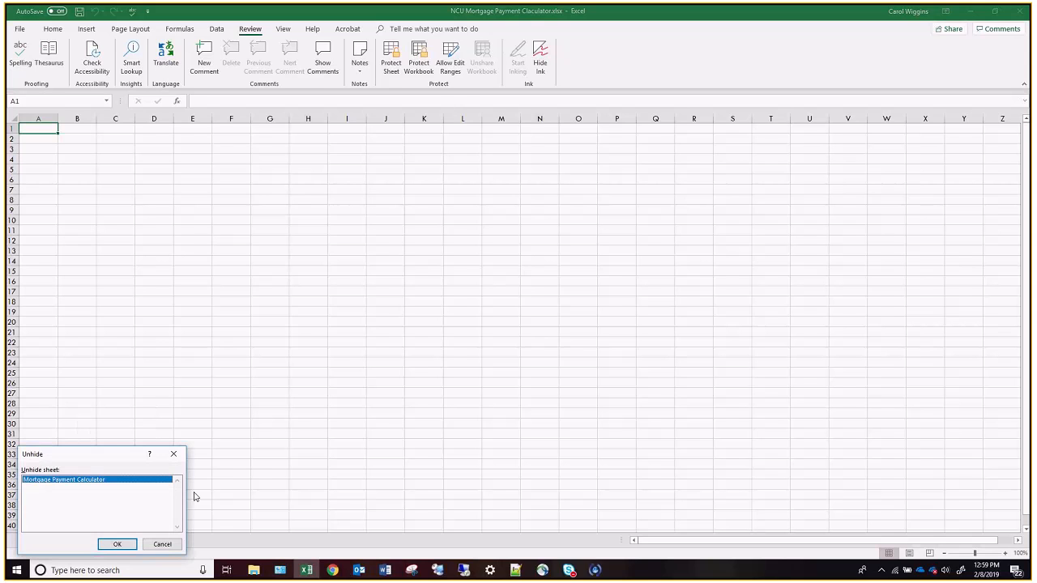
left_click_drag(116, 451, 359, 161)
left_click(361, 250)
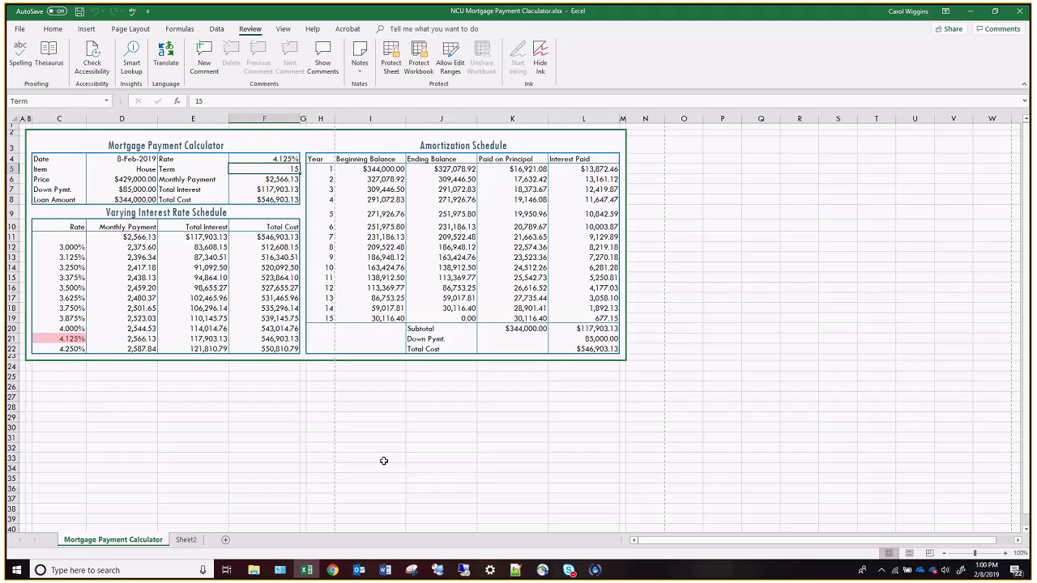
Select the Varying Interest Rate Schedule range C10:F22 and the Amortization Schedule values I5:L19 to review them, and clear the selection.
left_click(283, 29)
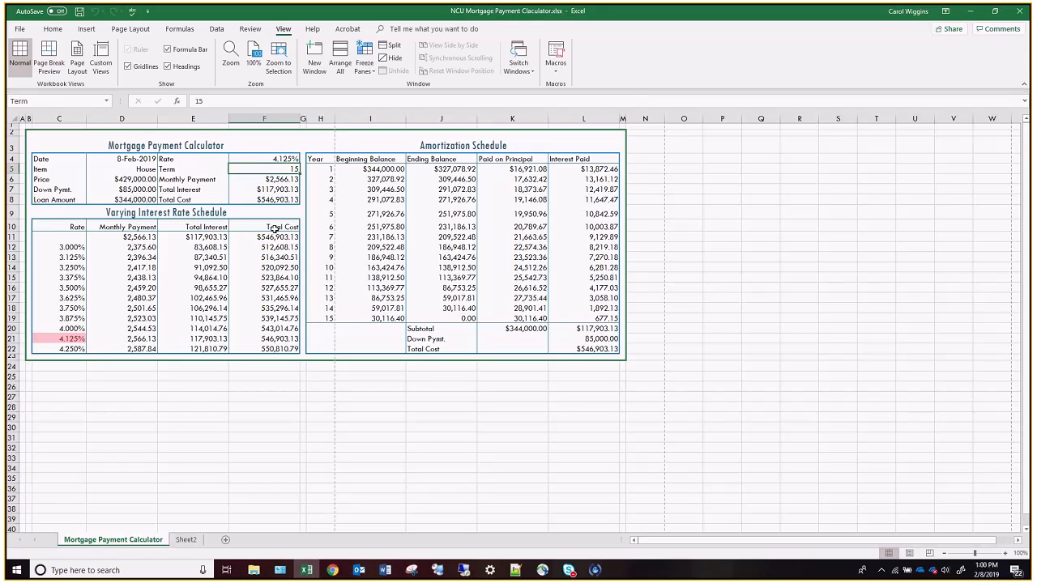
left_click_drag(76, 226, 290, 350)
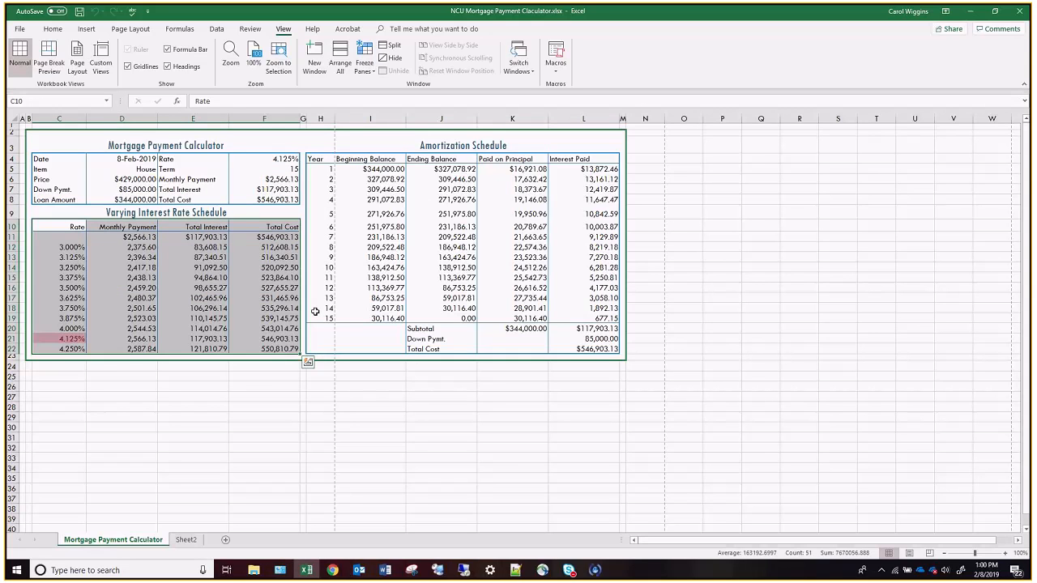
left_click_drag(384, 169, 581, 321)
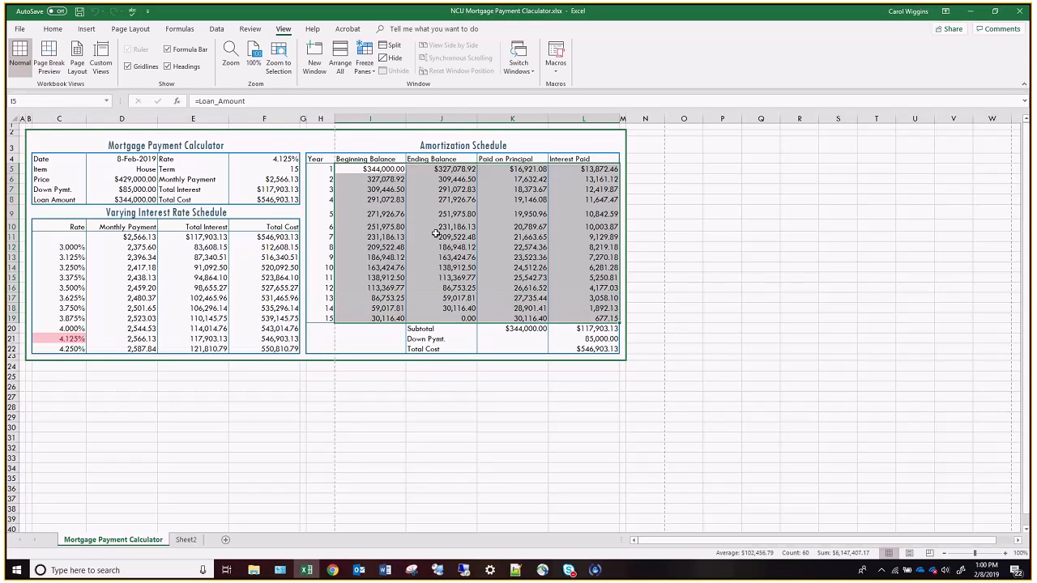
left_click(309, 258)
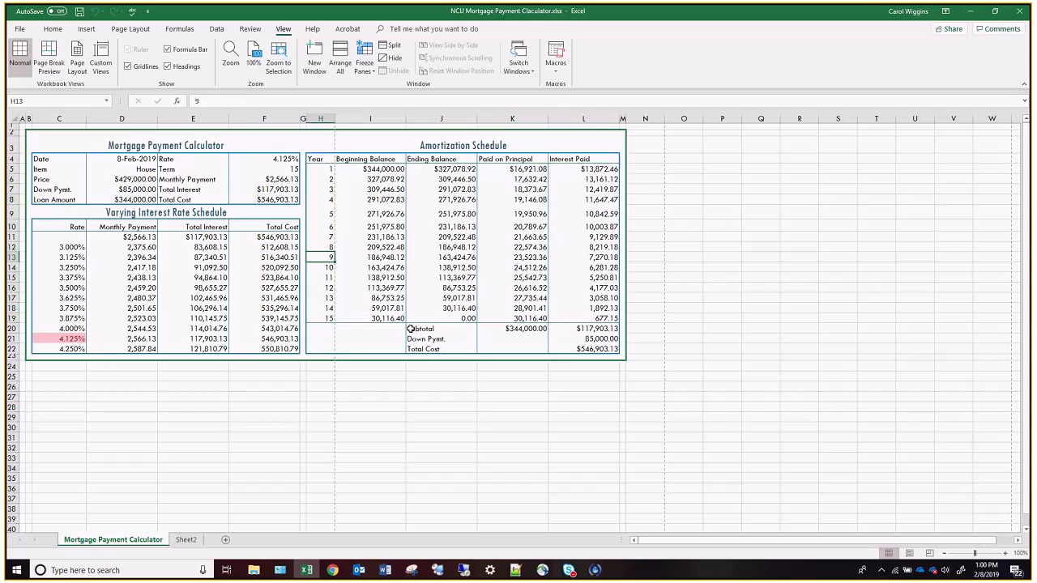